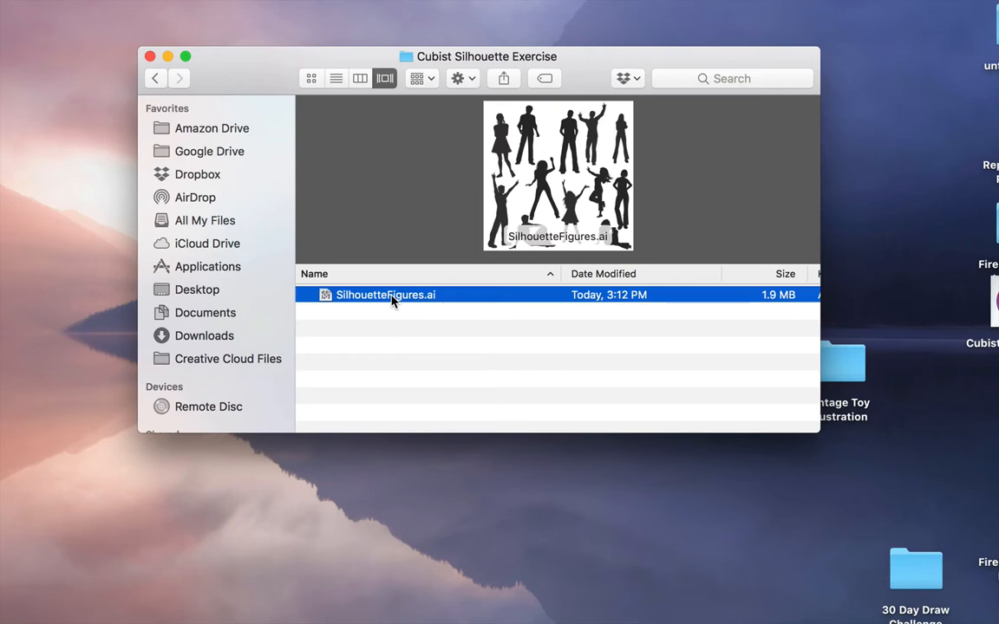
Step: Preview the SilhouetteFigures.ai file in the Cubist Silhouette Exercise folder
{"action": "key", "text": "space"}
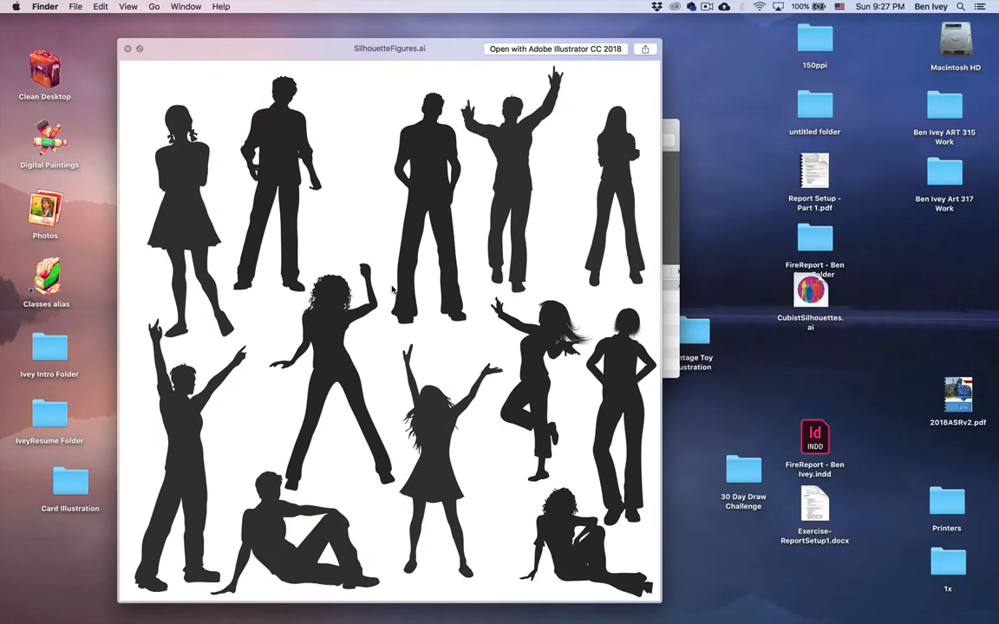
{"action": "key", "text": "space"}
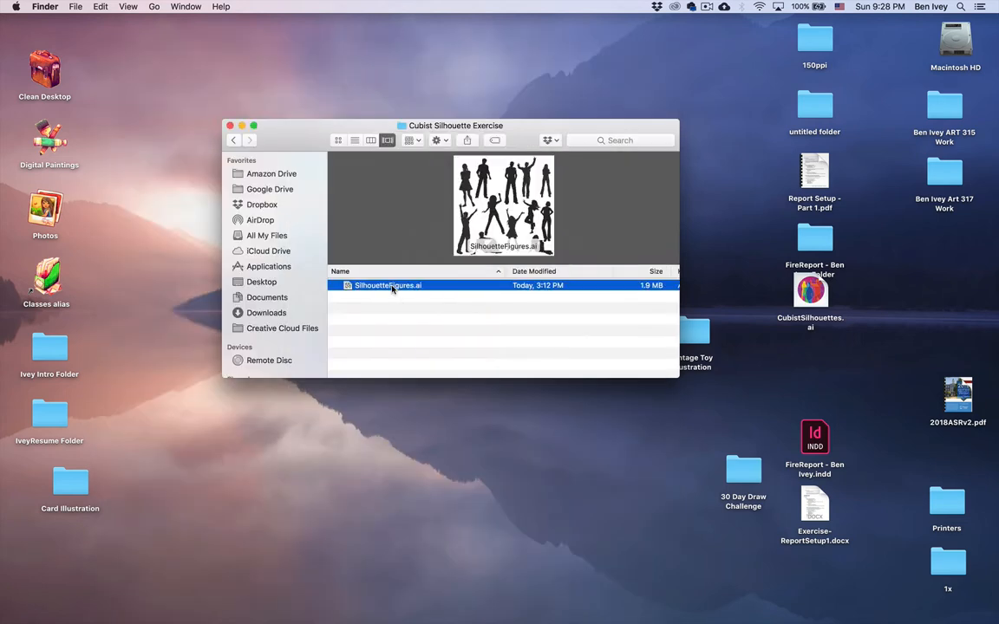
Step: Switch to Illustrator and start a new document 16 in wide and 16 in high with 3 artboards
{"action": "mouse_move", "coordinate": [378, 621]}
{"action": "left_click", "coordinate": [234, 537]}
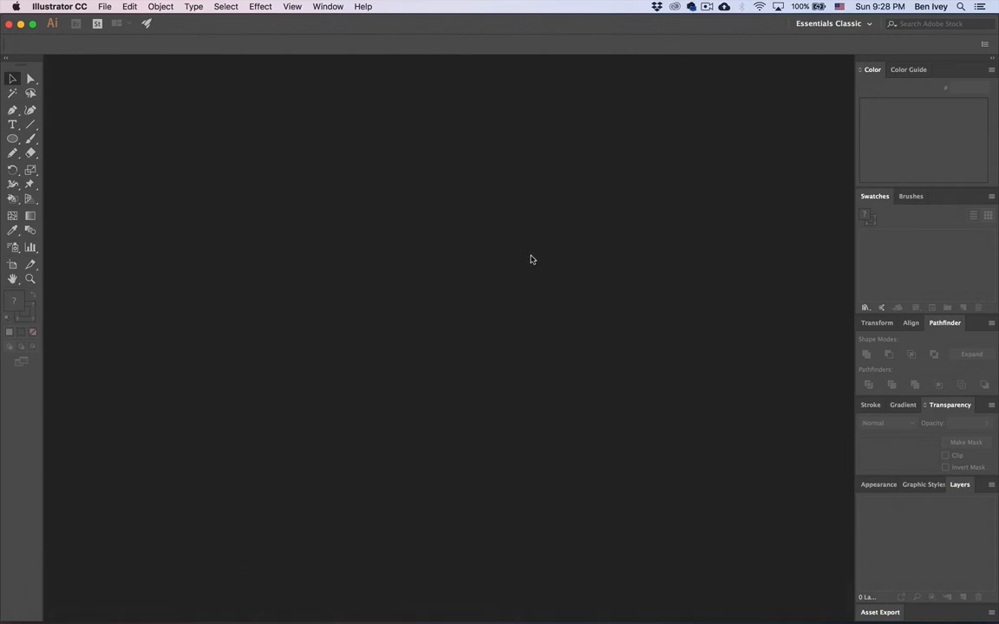
{"action": "left_click", "coordinate": [100, 5]}
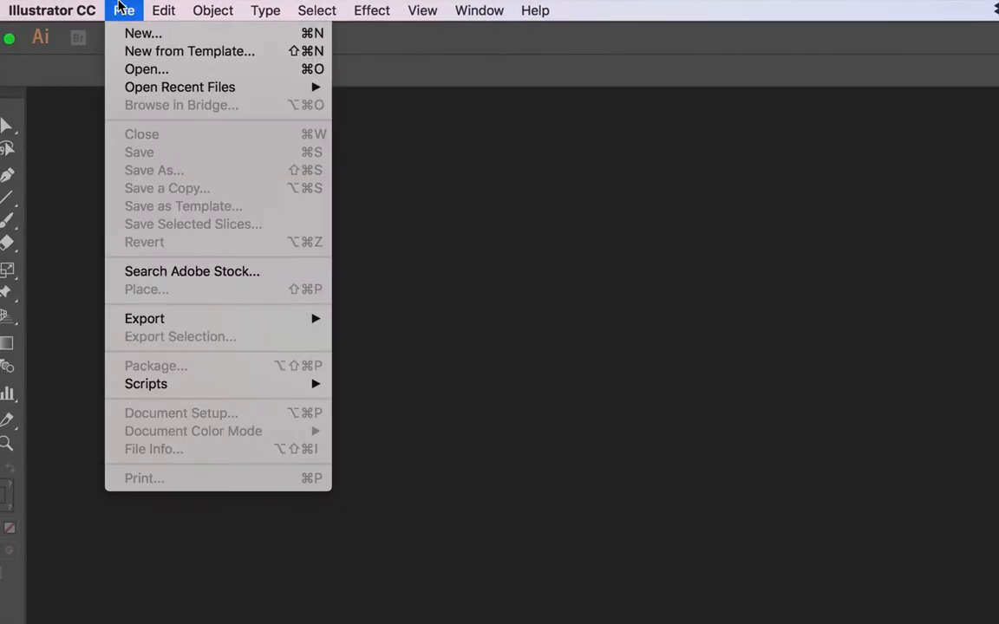
{"action": "left_click", "coordinate": [130, 33]}
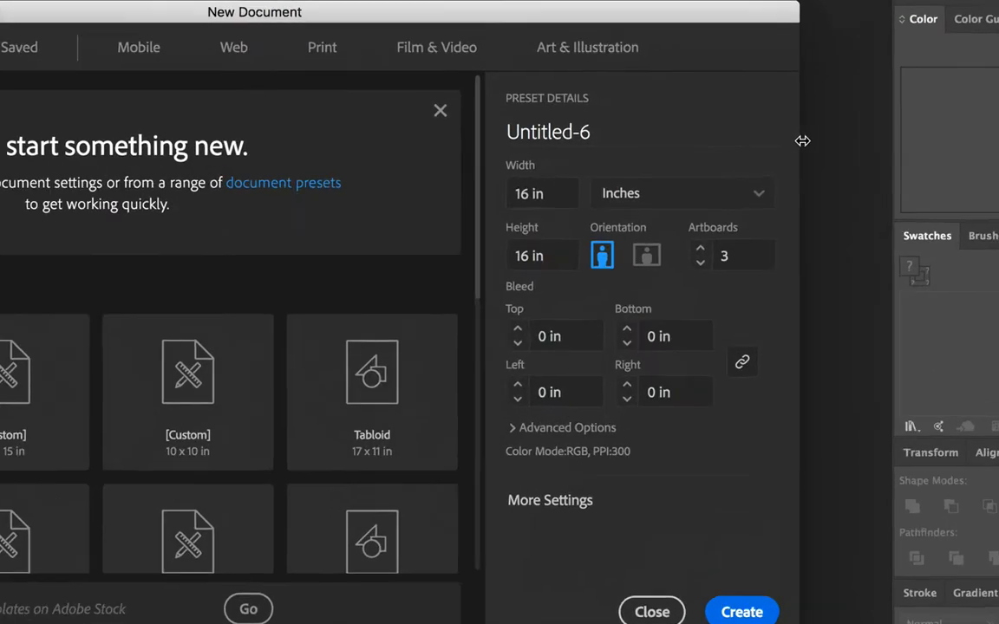
{"action": "left_click", "coordinate": [508, 205]}
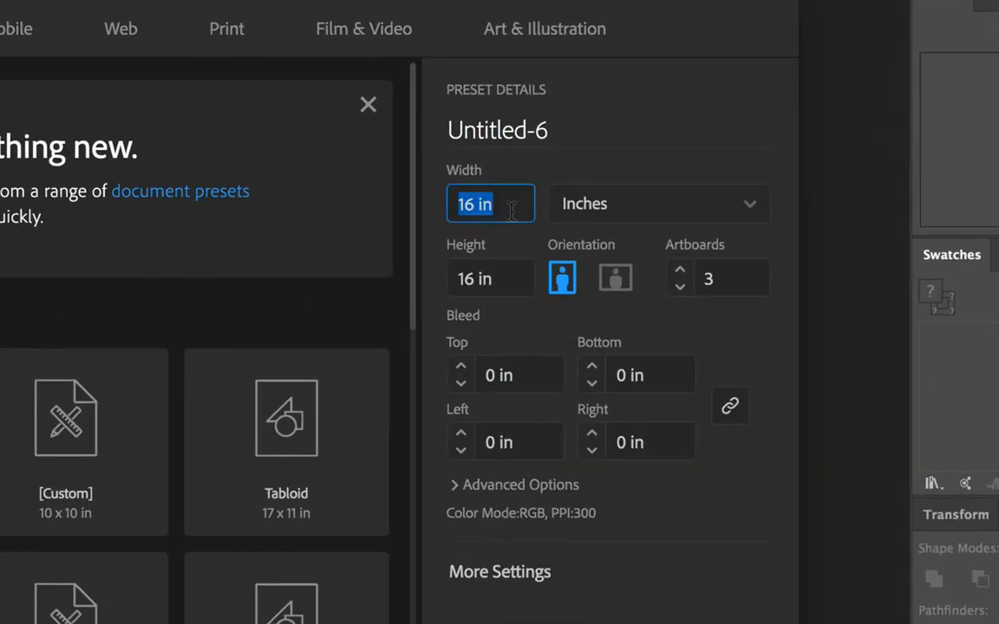
{"action": "left_click", "coordinate": [515, 272]}
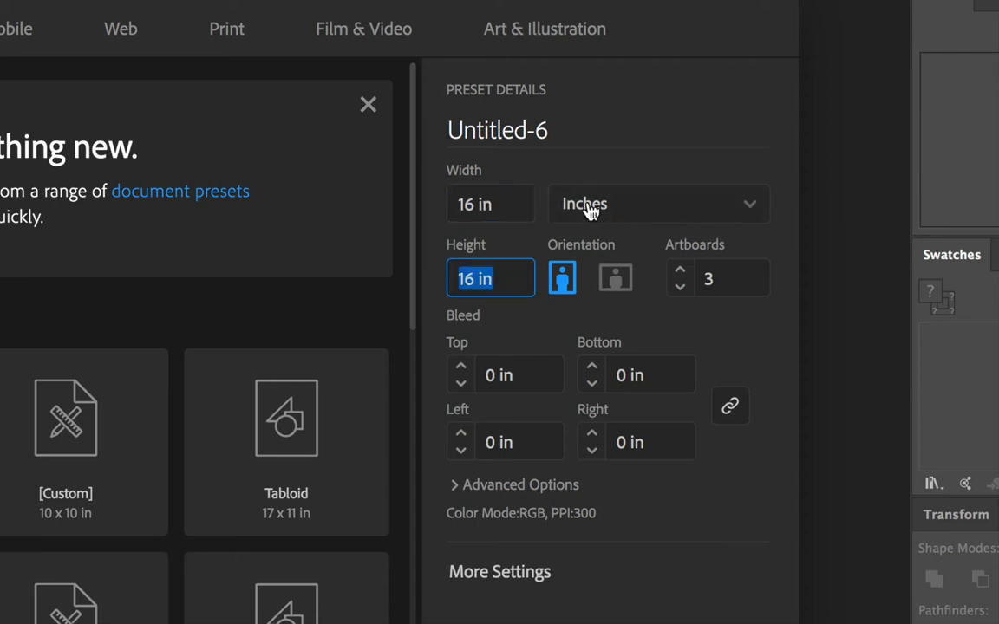
{"action": "key", "text": "Tab"}
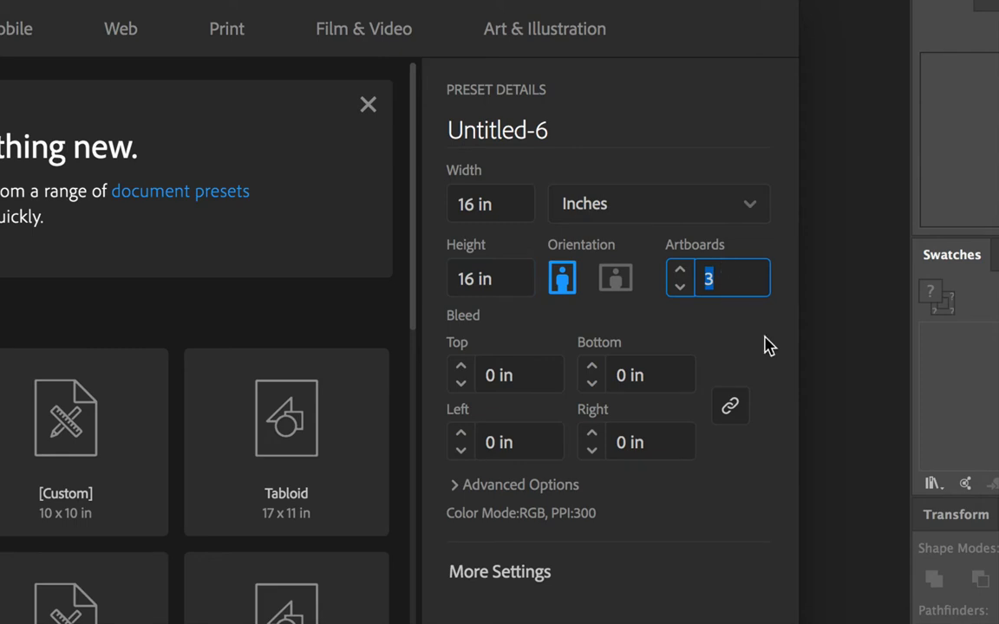
Step: Name the new document "Cubist Silhouettes"
{"action": "left_click", "coordinate": [469, 130]}
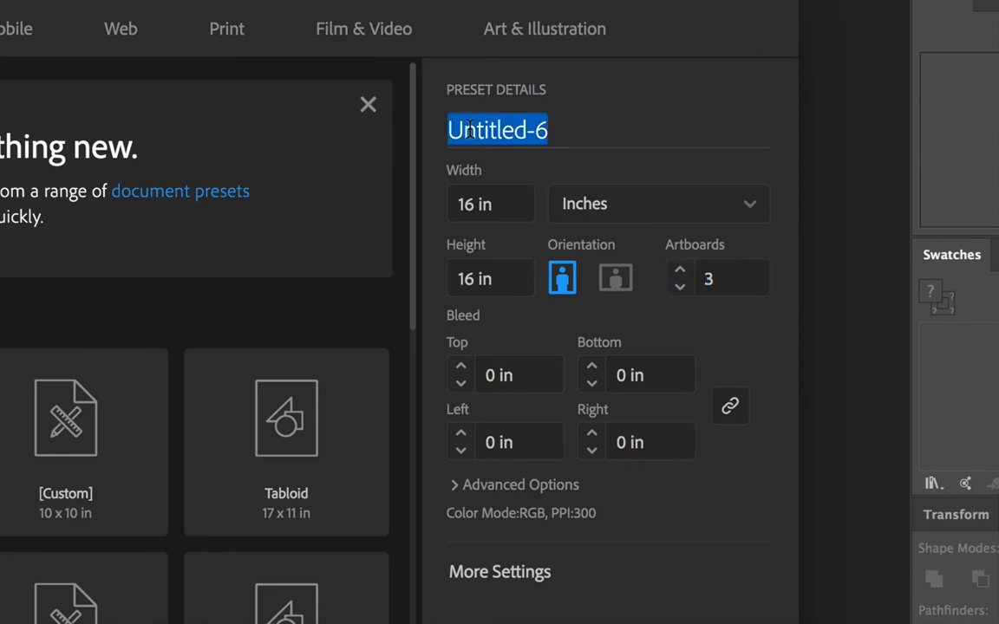
{"action": "type", "text": "Cubist C"}
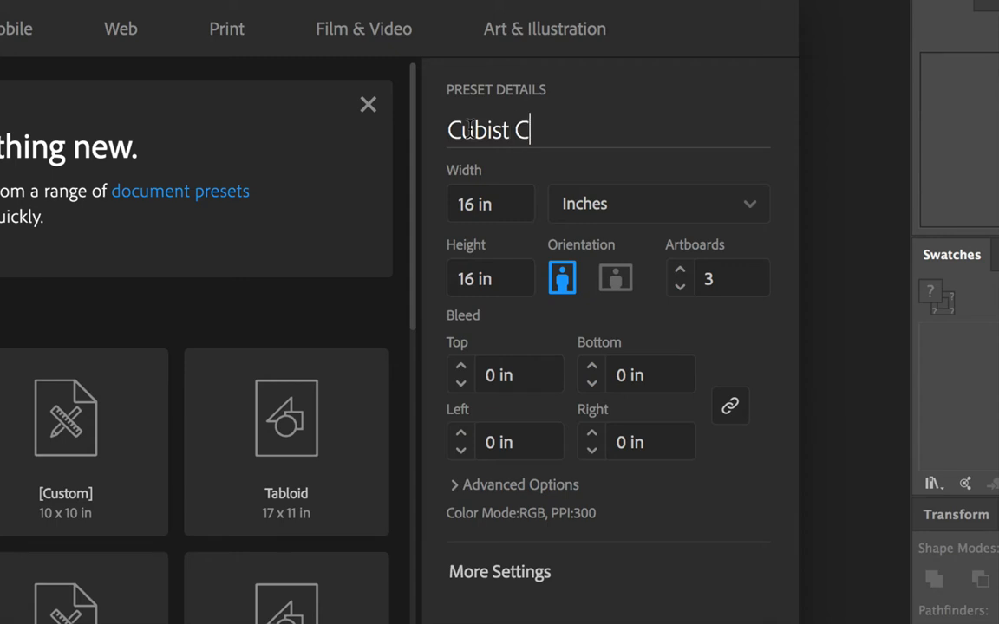
{"action": "key", "text": "BackSpace"}
{"action": "type", "text": "Silhouett"}
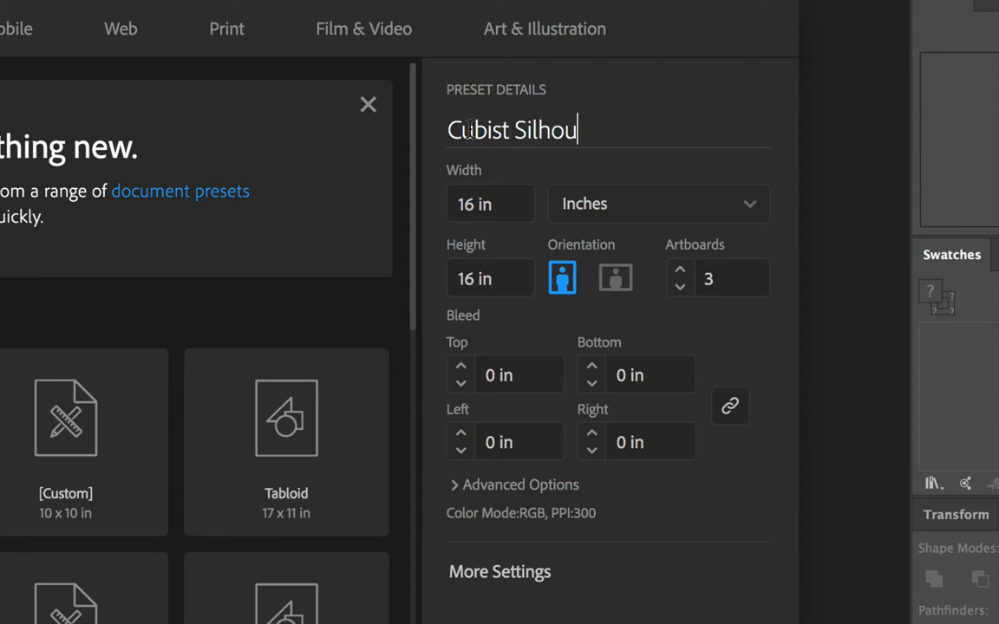
{"action": "type", "text": "es"}
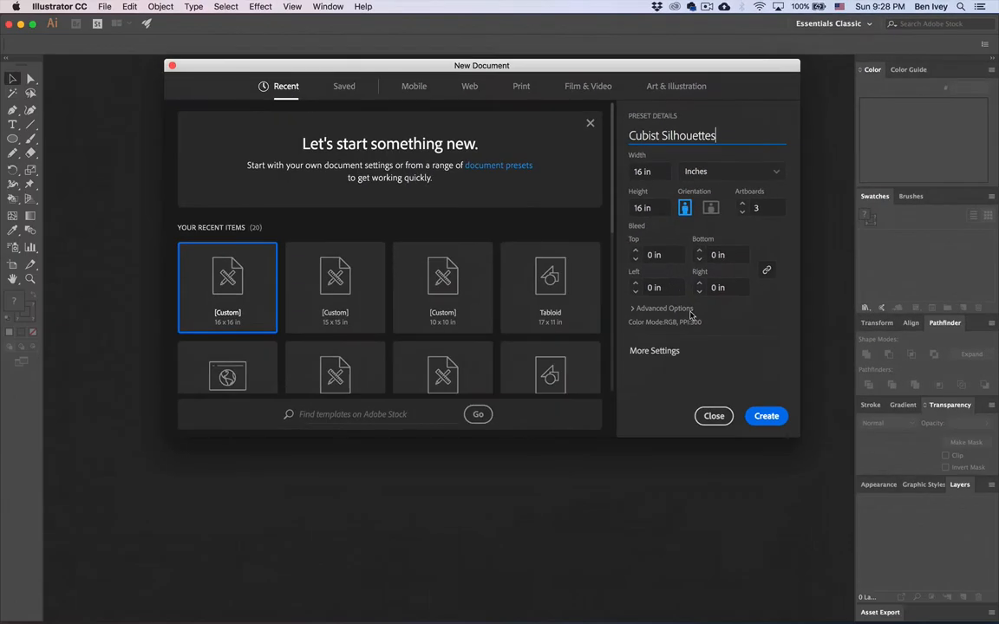
Step: Arrange the artboards by row with 1 in spacing and create the document in RGB at 300 ppi
{"action": "left_click", "coordinate": [642, 308]}
{"action": "scroll", "coordinate": [712, 321], "scroll_direction": "down", "scroll_amount": 2}
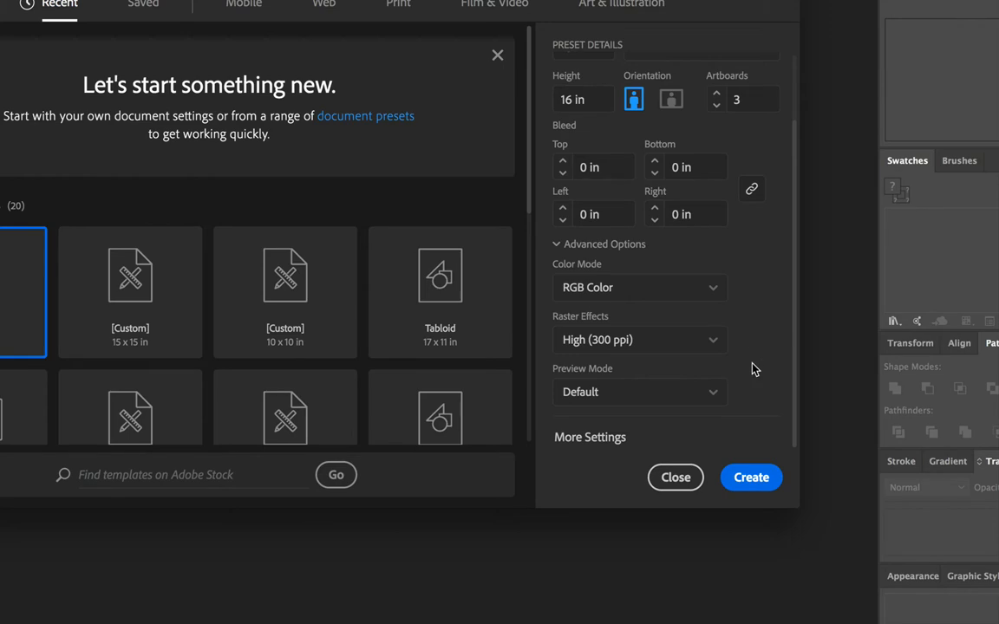
{"action": "left_click", "coordinate": [587, 439]}
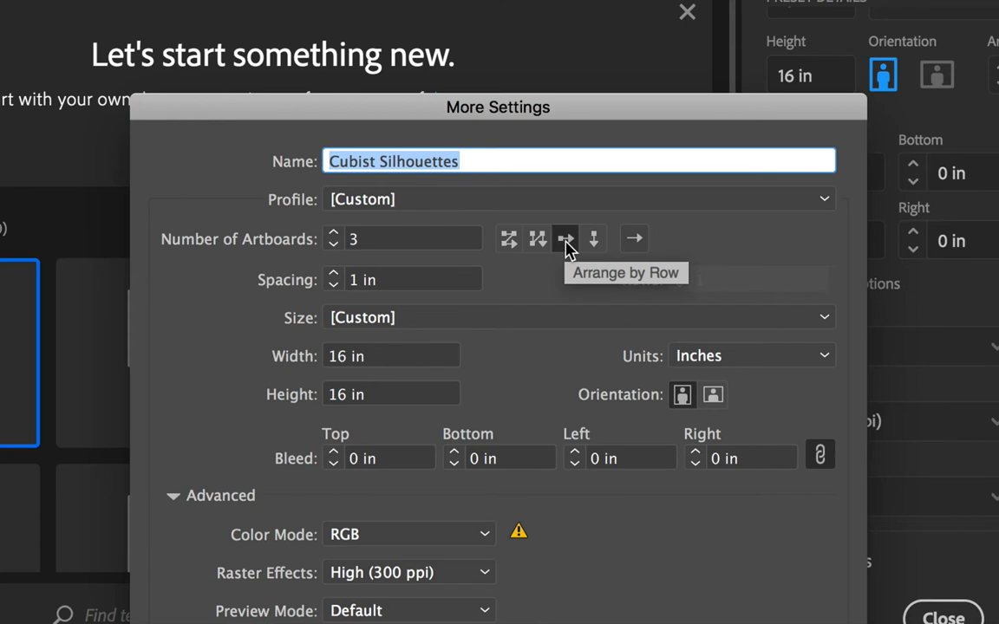
{"action": "left_click", "coordinate": [566, 248]}
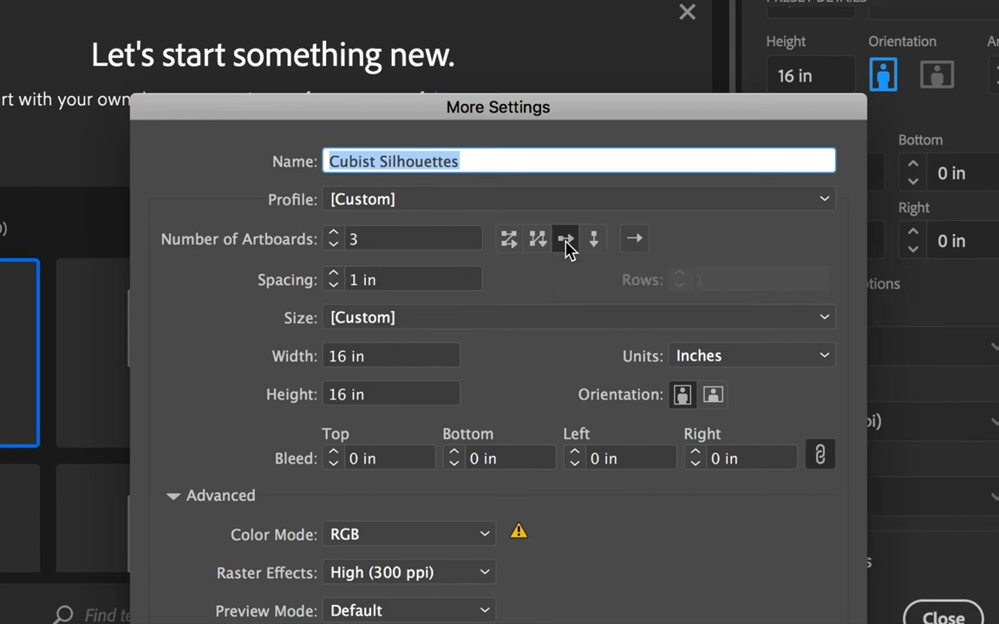
{"action": "left_click", "coordinate": [401, 280]}
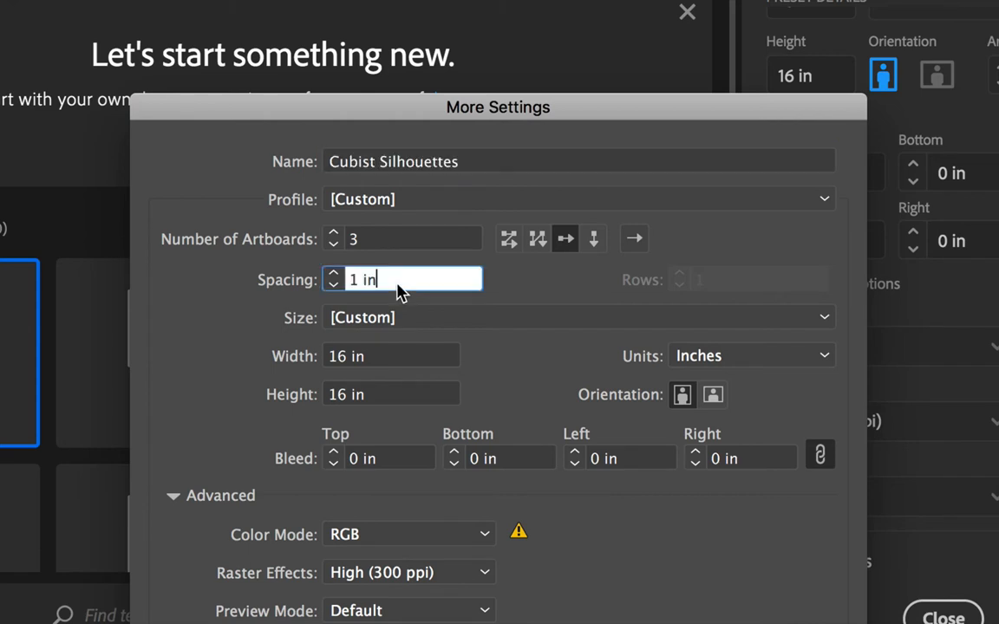
{"action": "double_click", "coordinate": [397, 286]}
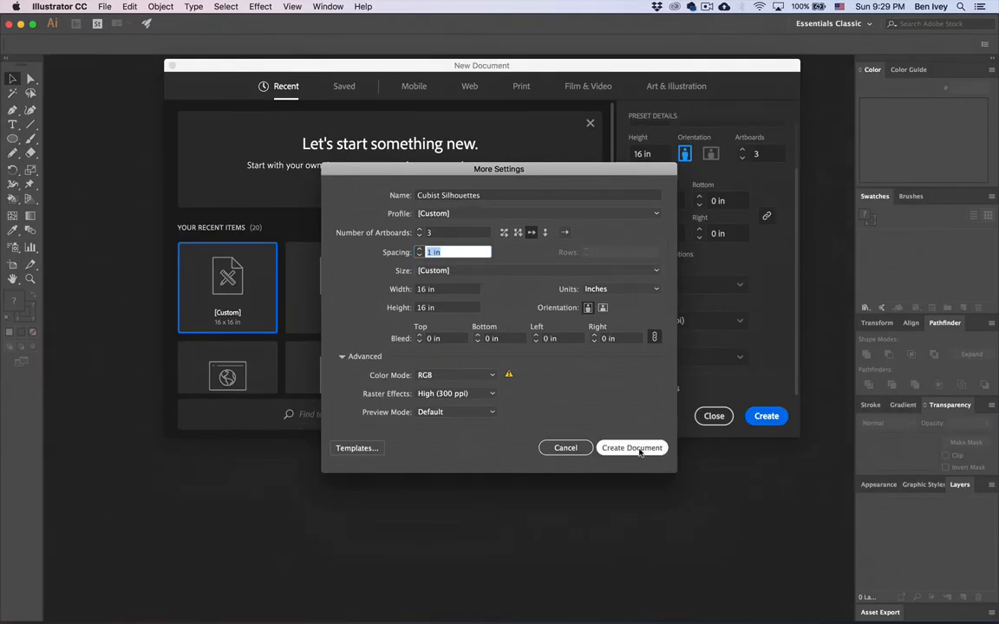
{"action": "left_click", "coordinate": [633, 447]}
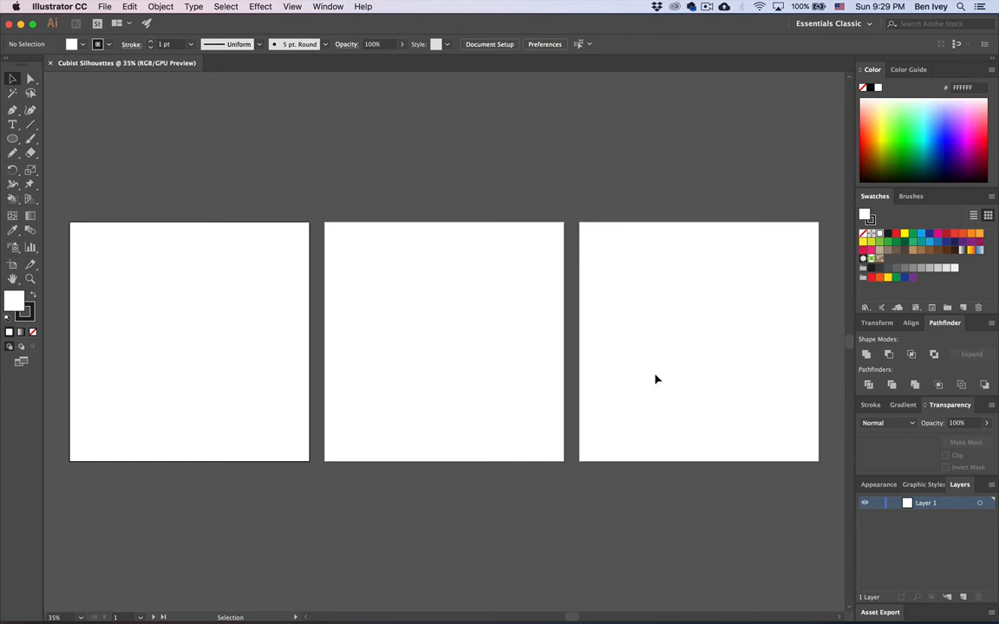
Step: Open SilhouetteFigures.ai from the Cubist Silhouette Exercise folder
{"action": "scroll", "coordinate": [113, 305], "scroll_direction": "up", "scroll_amount": 5}
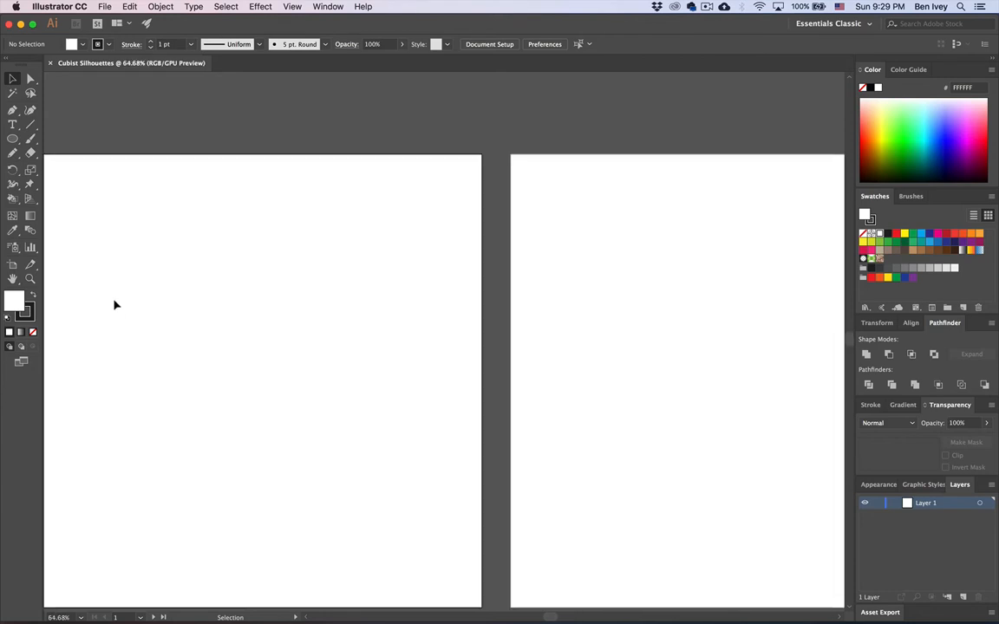
{"action": "scroll", "coordinate": [115, 304], "scroll_direction": "left", "scroll_amount": 5}
{"action": "scroll", "coordinate": [114, 305], "scroll_direction": "down", "scroll_amount": 3}
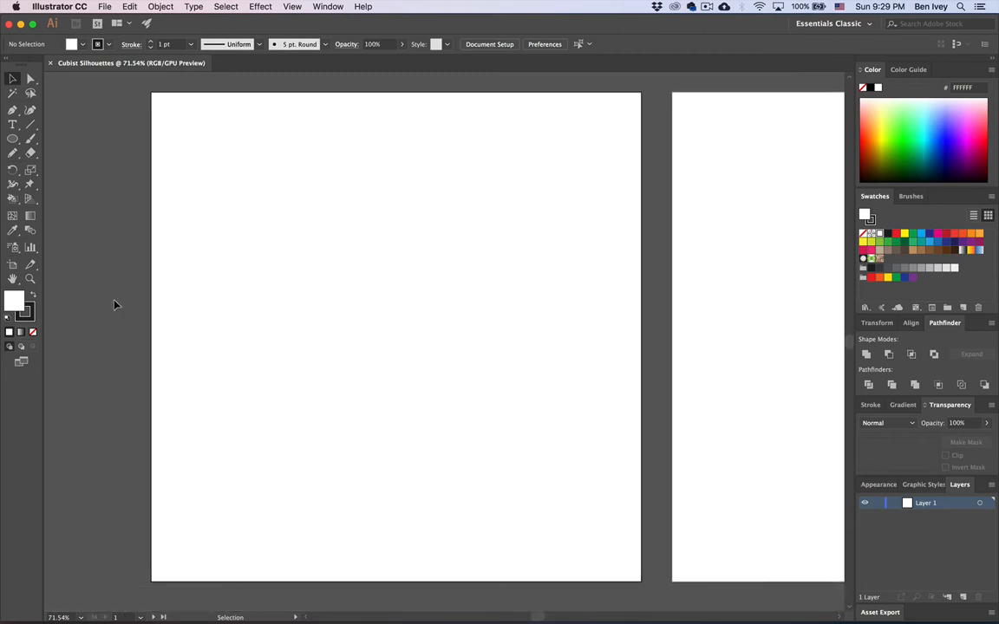
{"action": "scroll", "coordinate": [114, 304], "scroll_direction": "down", "scroll_amount": 1}
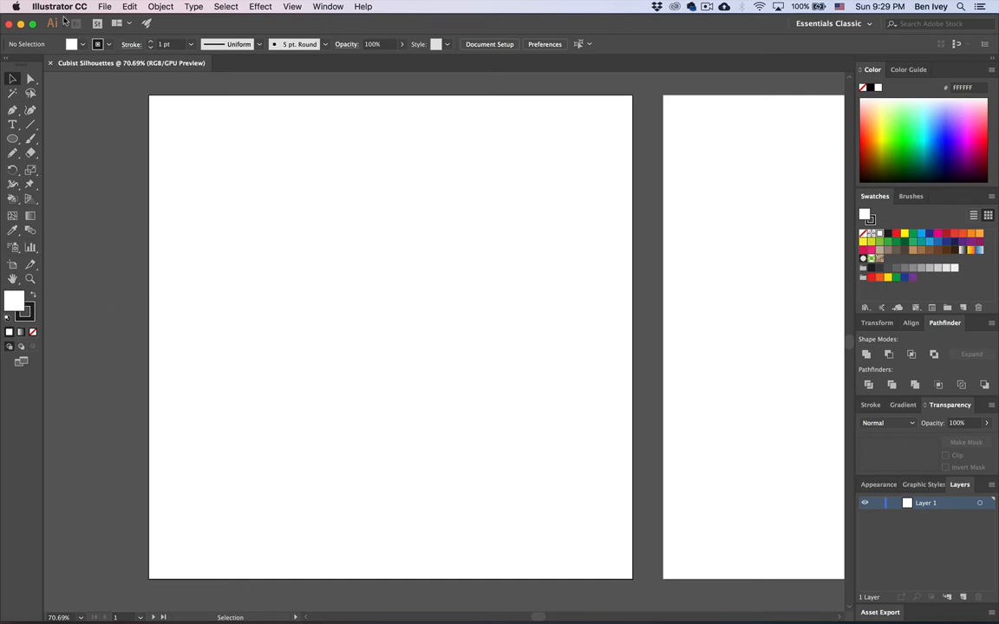
{"action": "left_click", "coordinate": [104, 6]}
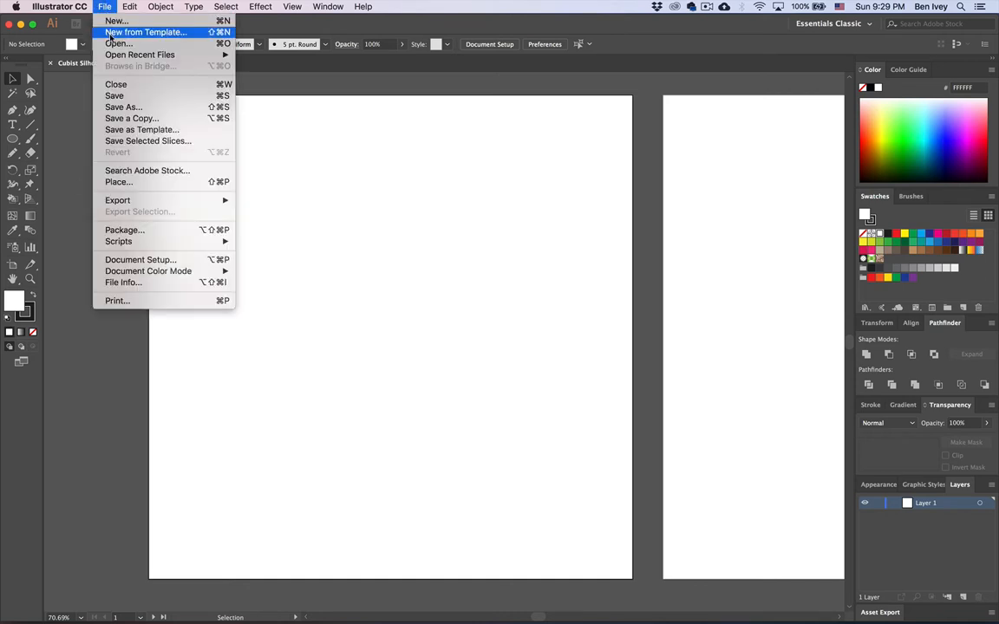
{"action": "left_click", "coordinate": [325, 150]}
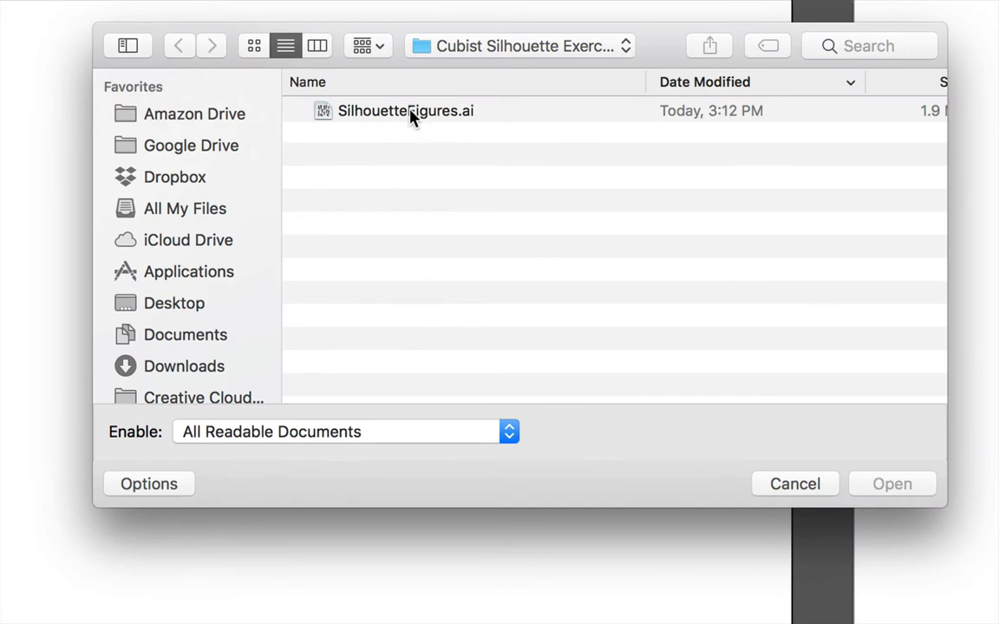
{"action": "left_click", "coordinate": [413, 118]}
{"action": "left_click", "coordinate": [891, 491]}
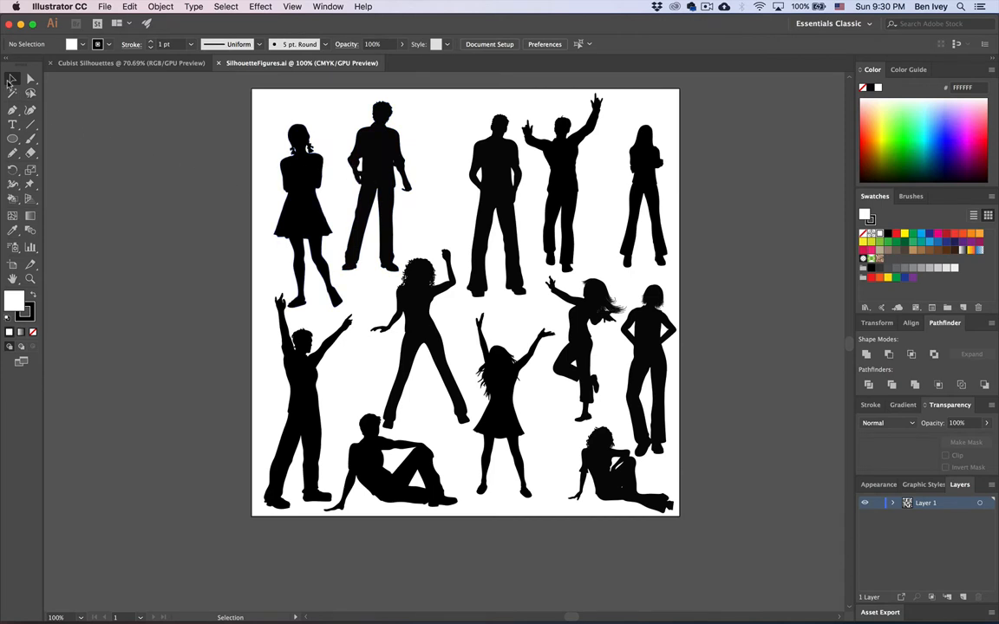
Step: Select all the silhouette figures on the SilhouetteFigures.ai artboard and copy them
{"action": "left_click", "coordinate": [11, 79]}
{"action": "left_click_drag", "start_coordinate": [233, 93], "coordinate": [749, 548]}
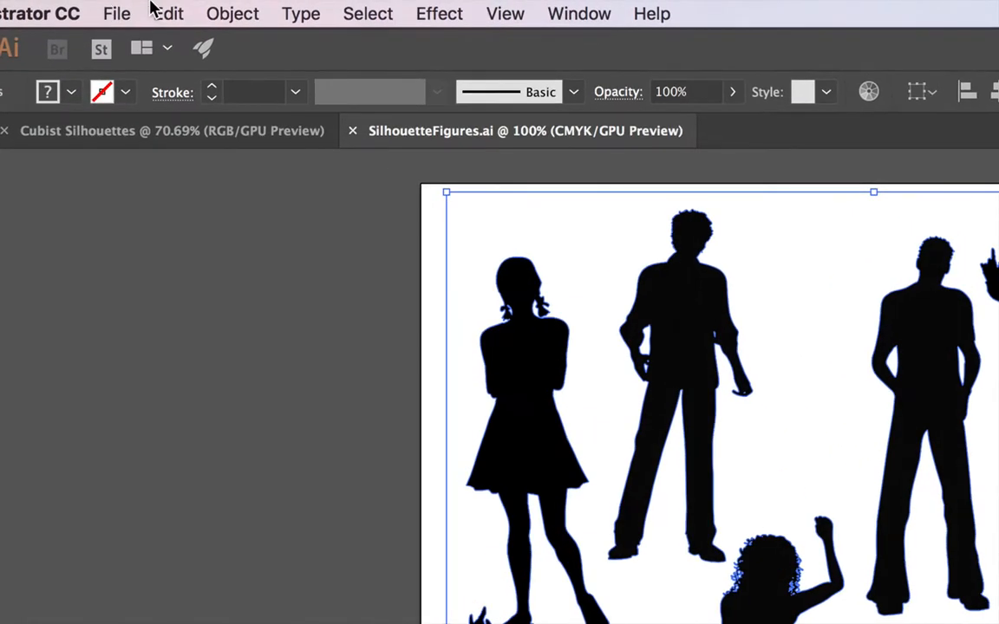
{"action": "left_click", "coordinate": [129, 6]}
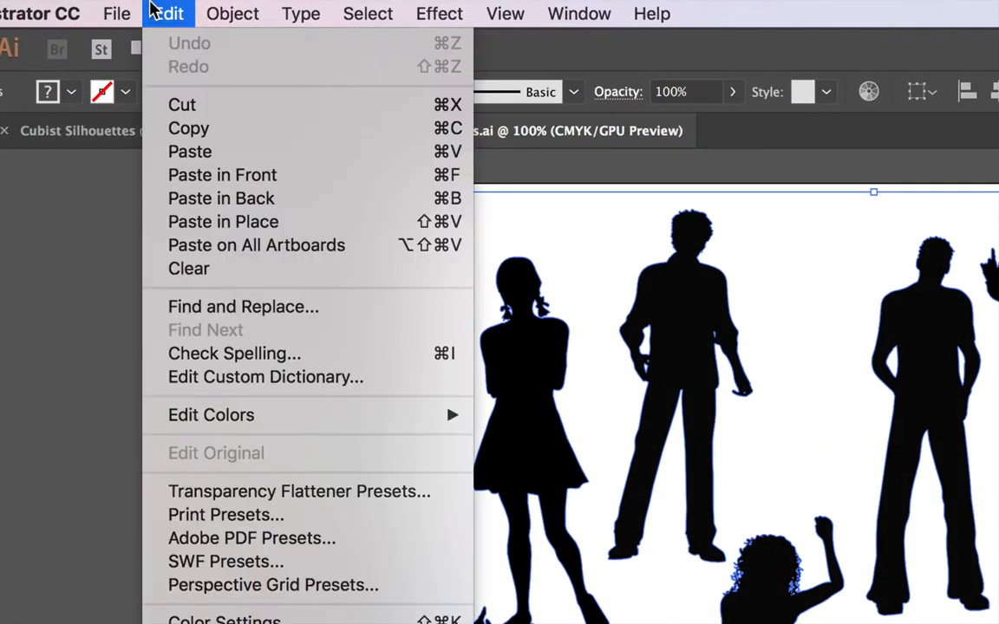
{"action": "left_click", "coordinate": [178, 129]}
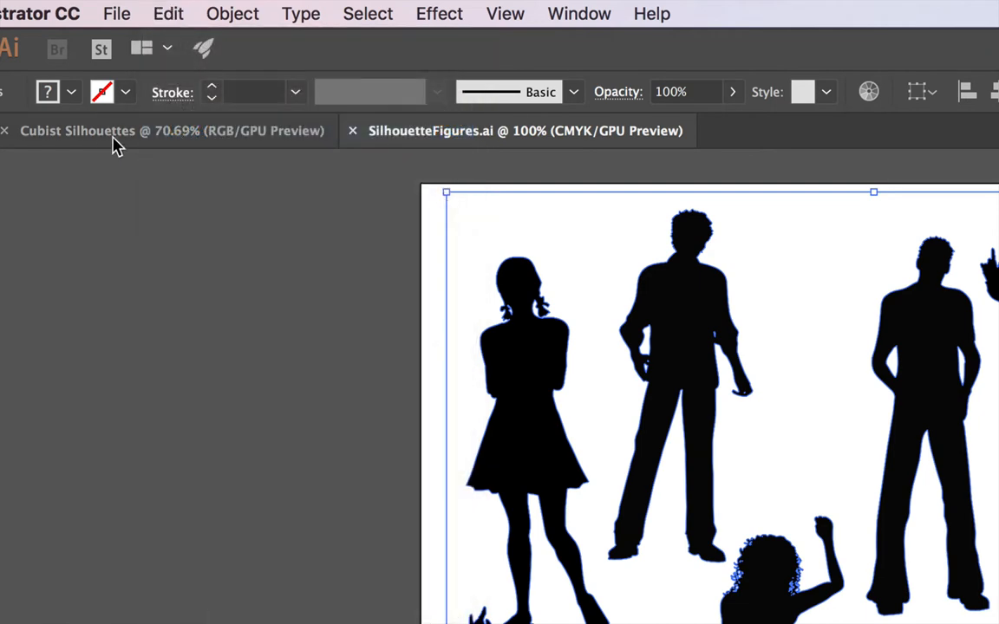
Step: Paste the silhouettes into the Cubist Silhouettes document and move them onto the empty canvas left of the first artboard
{"action": "left_click", "coordinate": [104, 147]}
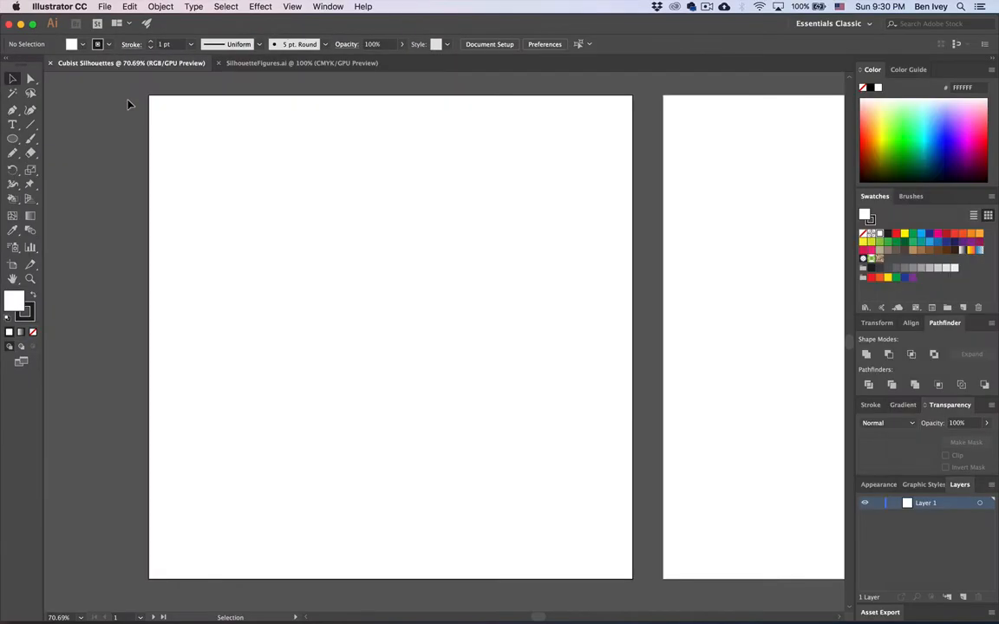
{"action": "scroll", "coordinate": [274, 194], "scroll_direction": "left", "scroll_amount": 10}
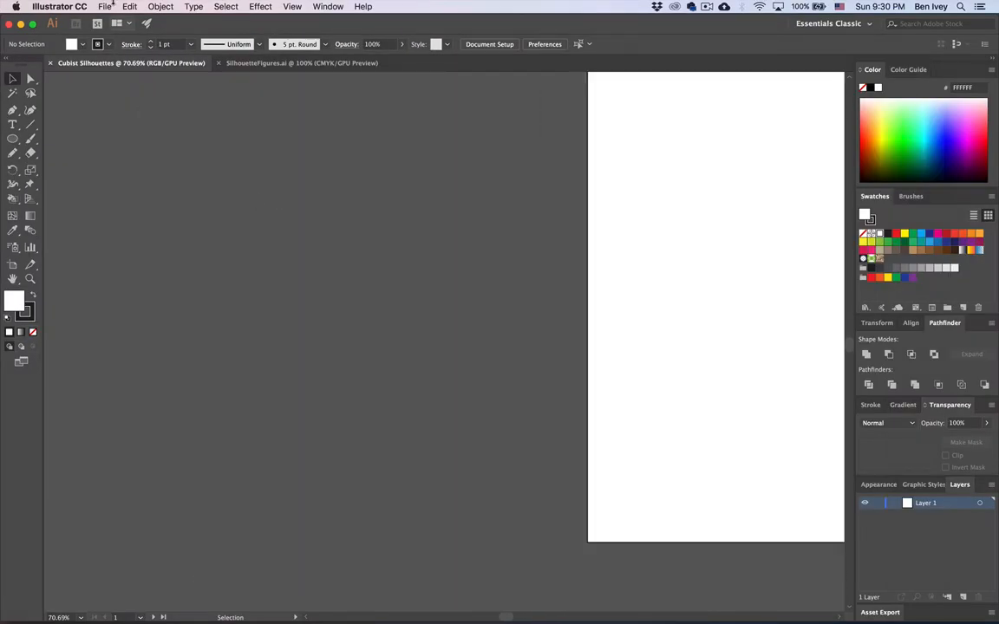
{"action": "left_click", "coordinate": [129, 6]}
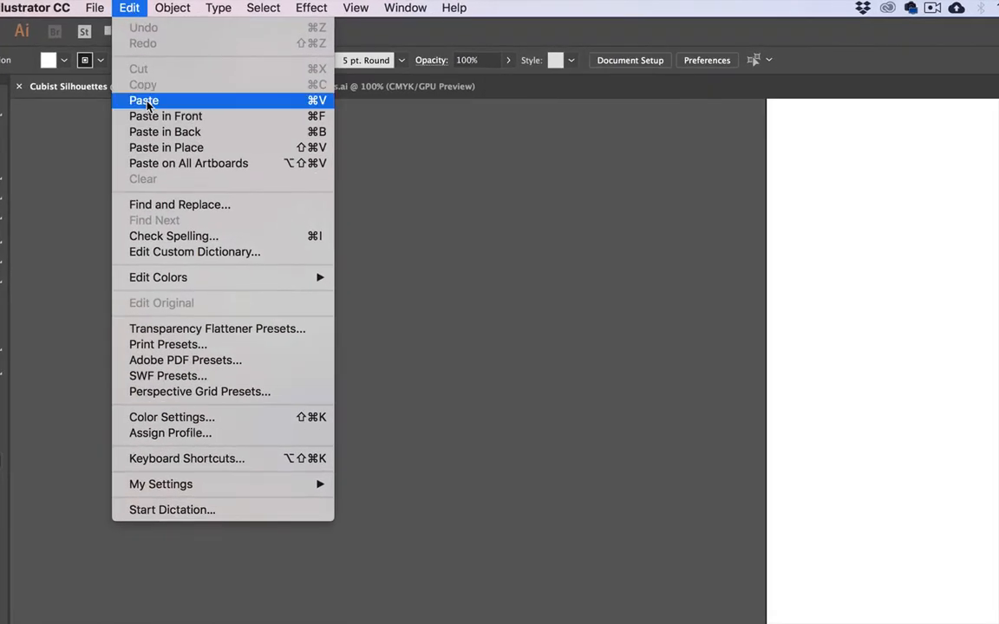
{"action": "left_click", "coordinate": [144, 100]}
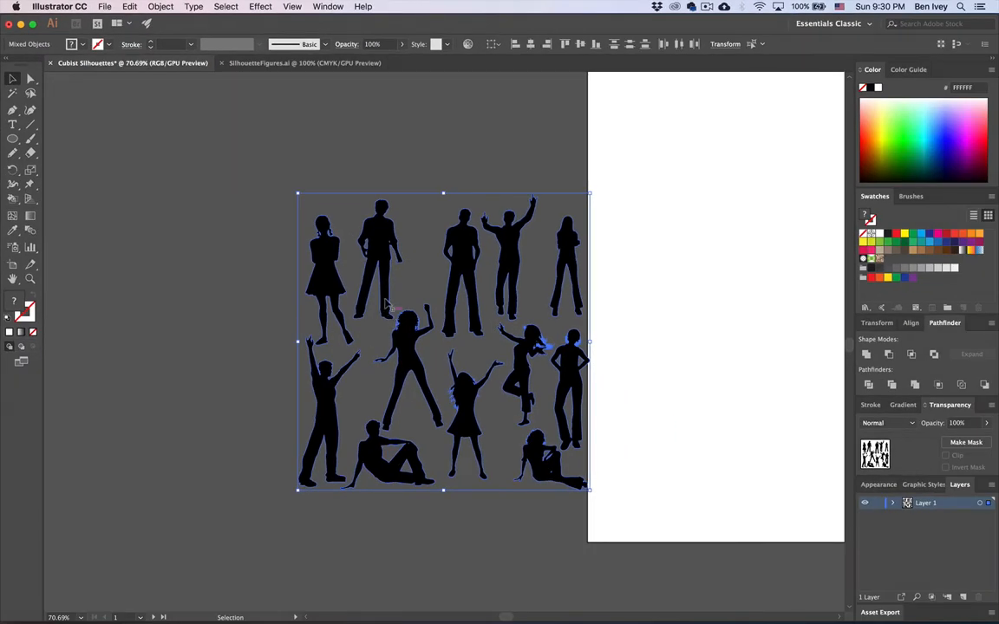
{"action": "left_click_drag", "start_coordinate": [386, 305], "coordinate": [238, 265]}
{"action": "left_click", "coordinate": [503, 330]}
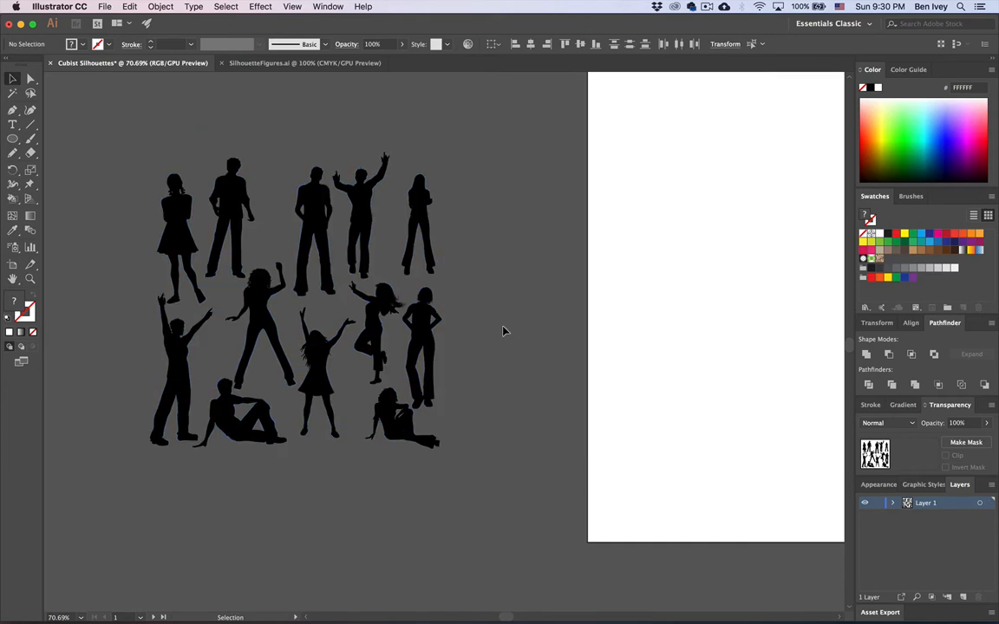
Step: Create a 15 by 15 in circle with the Ellipse tool over the first artboard, using the default white fill and black stroke
{"action": "scroll", "coordinate": [503, 330], "scroll_direction": "down", "scroll_amount": 4}
{"action": "scroll", "coordinate": [503, 331], "scroll_direction": "right", "scroll_amount": 4}
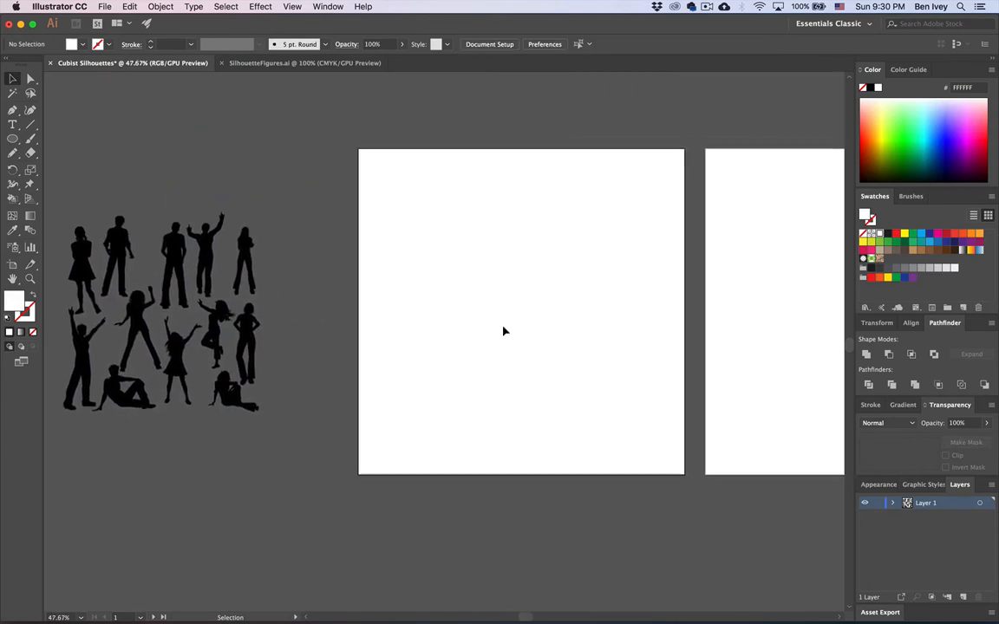
{"action": "scroll", "coordinate": [503, 331], "scroll_direction": "up", "scroll_amount": 2}
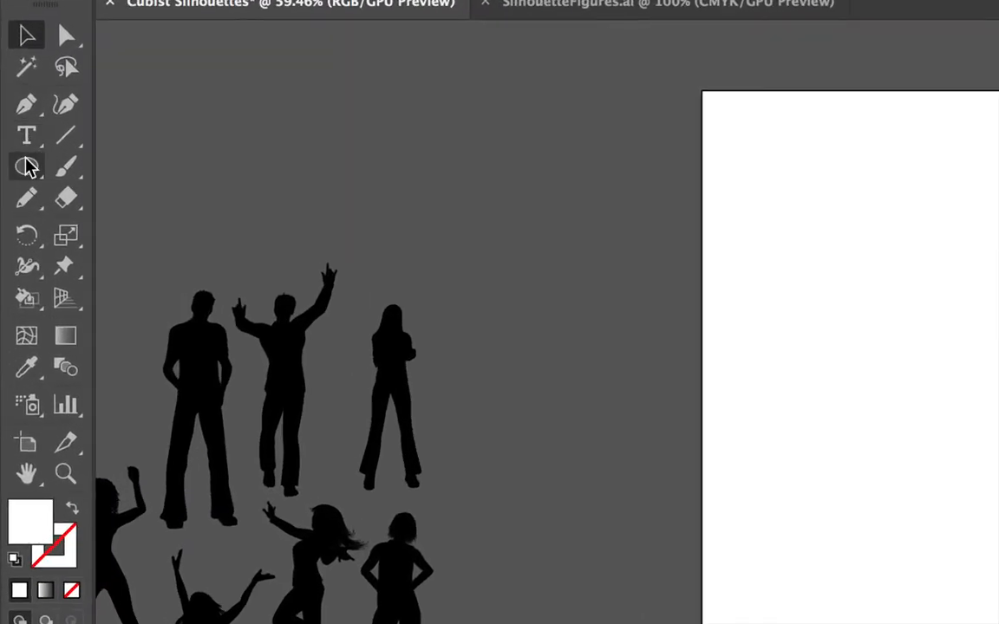
{"action": "left_click", "coordinate": [13, 139]}
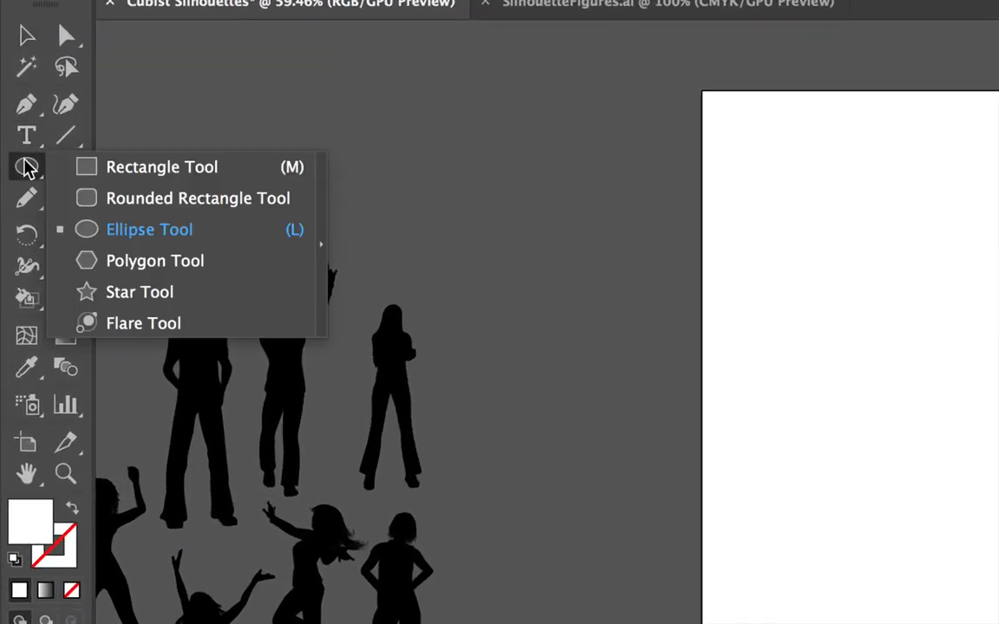
{"action": "left_click", "coordinate": [105, 227]}
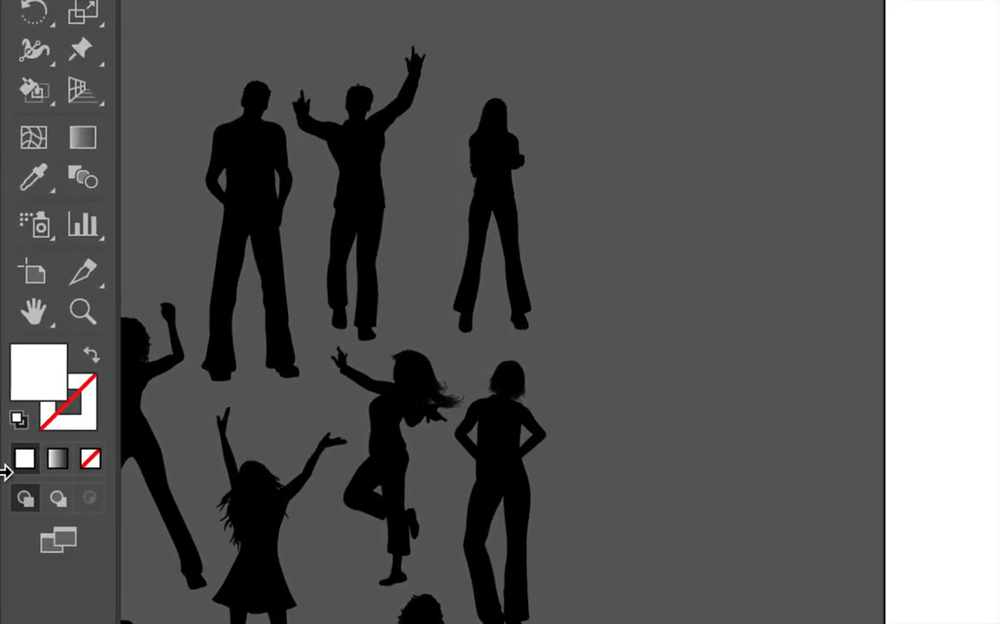
{"action": "left_click", "coordinate": [18, 420]}
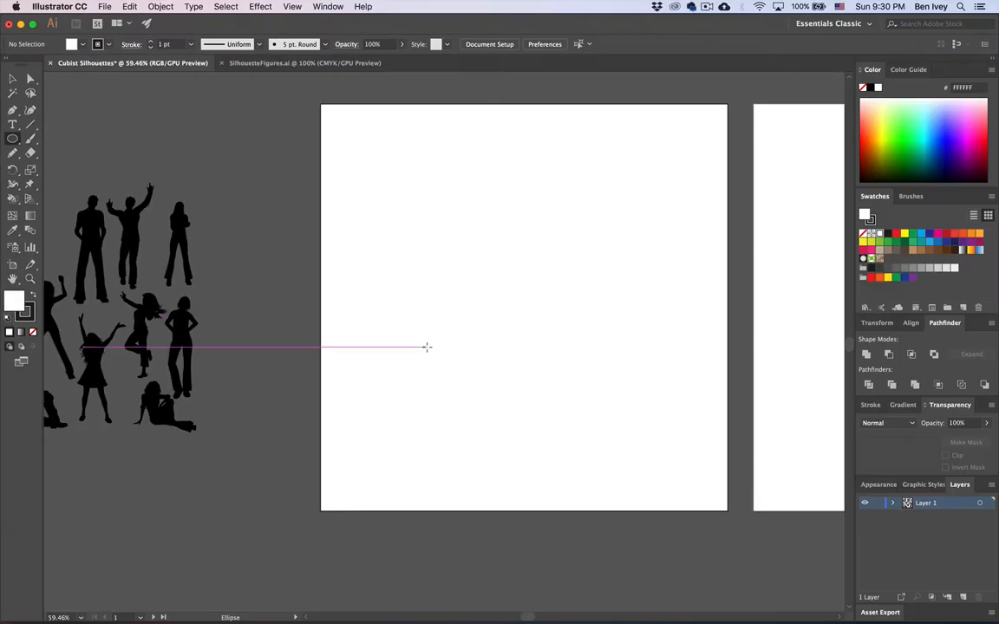
{"action": "left_click", "coordinate": [498, 282]}
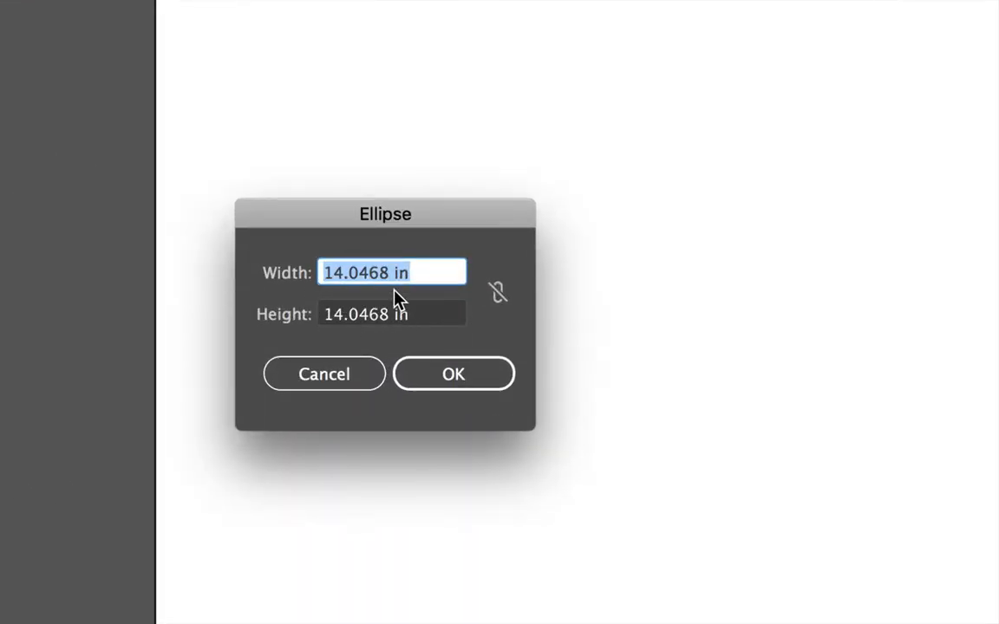
{"action": "type", "text": "15"}
{"action": "left_click", "coordinate": [414, 315]}
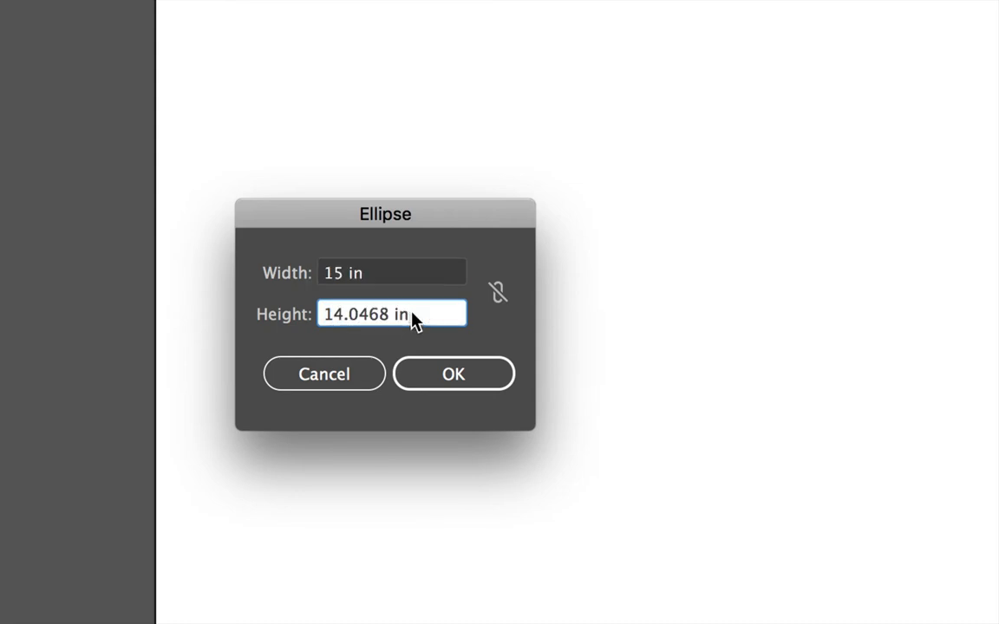
{"action": "triple_click", "coordinate": [414, 318]}
{"action": "type", "text": "15"}
{"action": "left_click", "coordinate": [415, 289]}
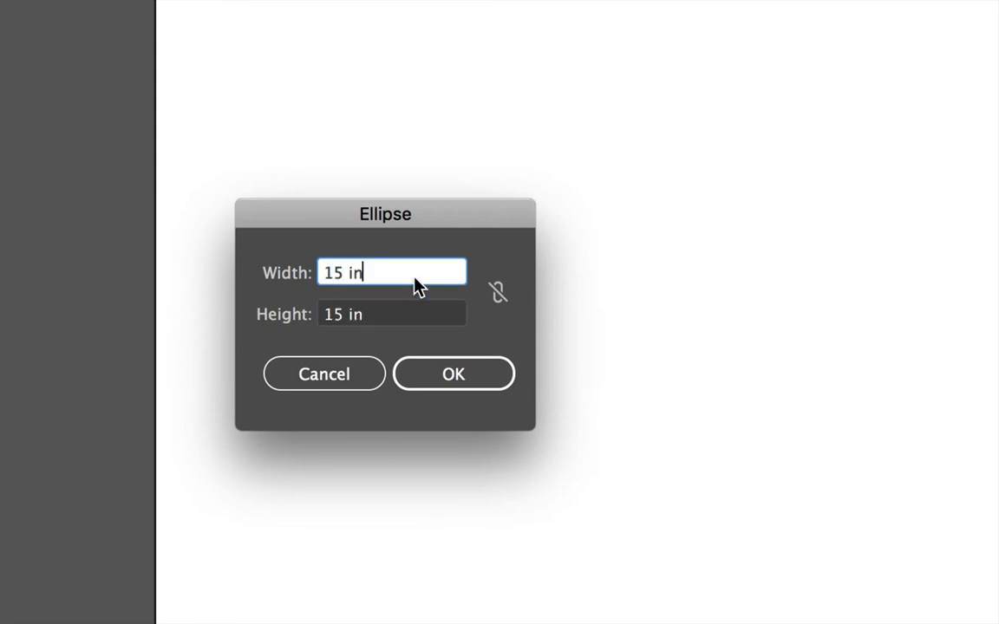
{"action": "left_click", "coordinate": [454, 371]}
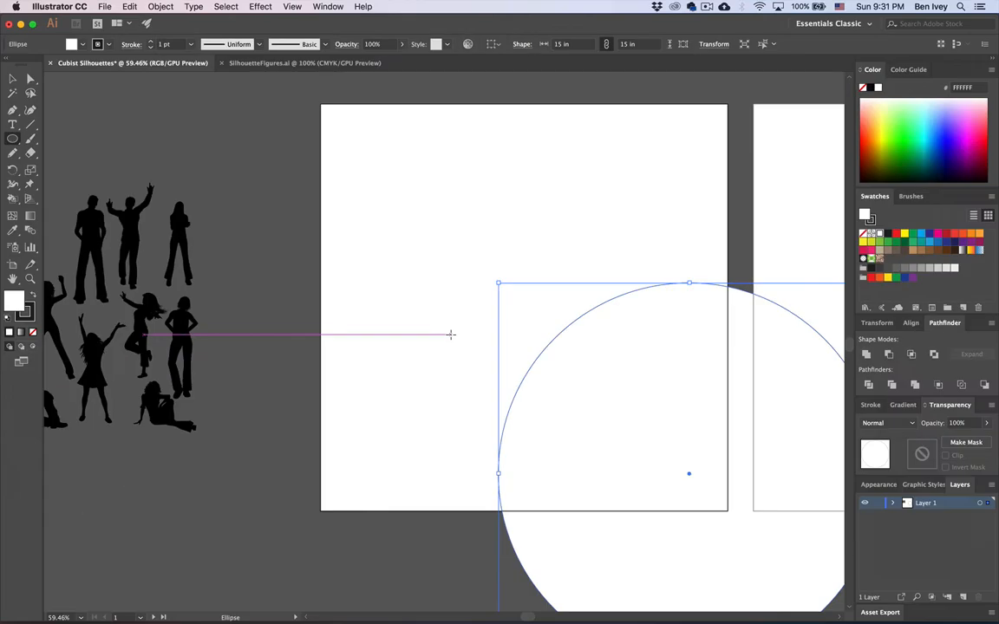
Step: Move the circle so it sits roughly centred on the first artboard, and deselect it
{"action": "left_click", "coordinate": [11, 79]}
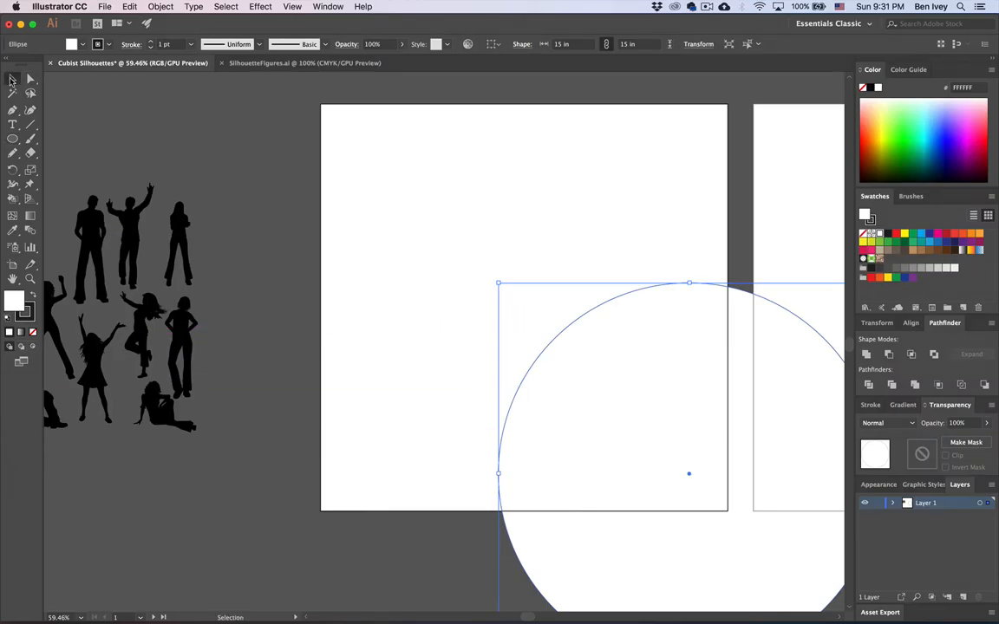
{"action": "left_click_drag", "start_coordinate": [593, 365], "coordinate": [435, 196]}
{"action": "left_click", "coordinate": [280, 212]}
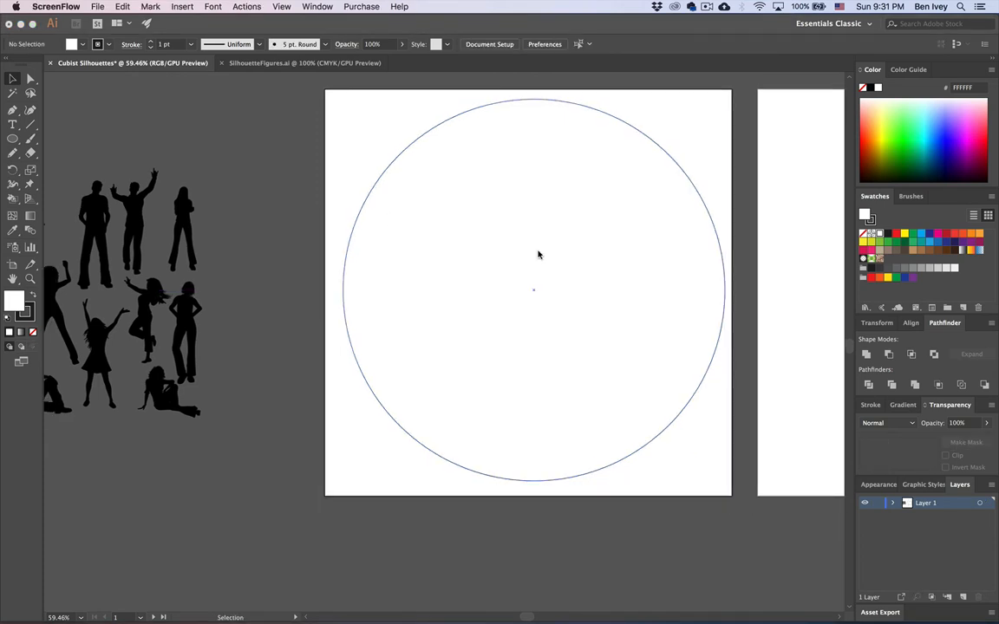
Step: Place the silhouette of the man with hands in his pockets inside the circle and enlarge it proportionally until the legs extend below the artboard
{"action": "scroll", "coordinate": [538, 254], "scroll_direction": "up", "scroll_amount": 2}
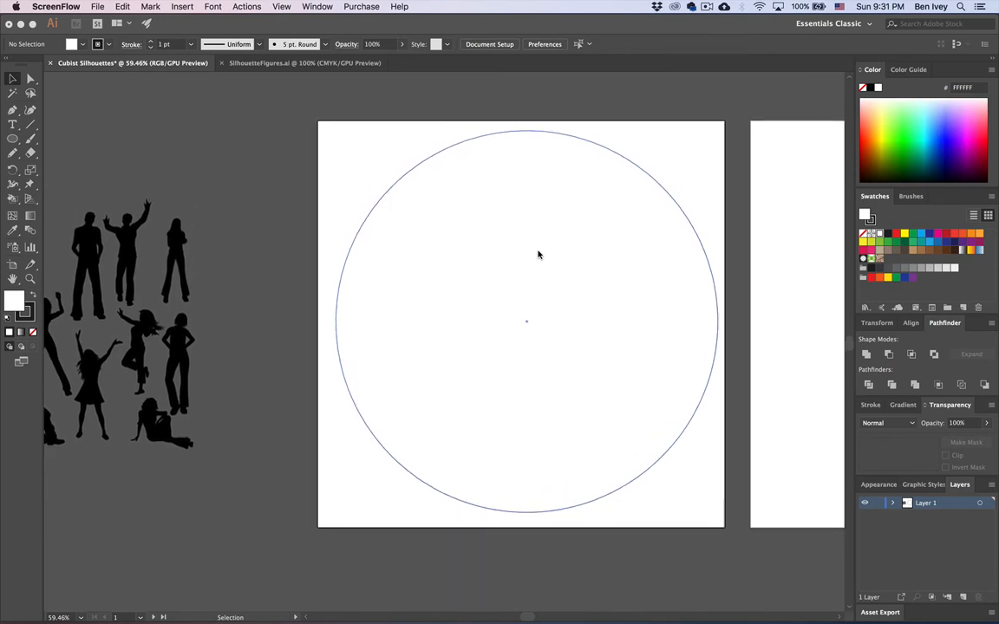
{"action": "scroll", "coordinate": [537, 254], "scroll_direction": "left", "scroll_amount": 4}
{"action": "scroll", "coordinate": [538, 254], "scroll_direction": "left", "scroll_amount": 2}
{"action": "scroll", "coordinate": [538, 254], "scroll_direction": "down", "scroll_amount": 1}
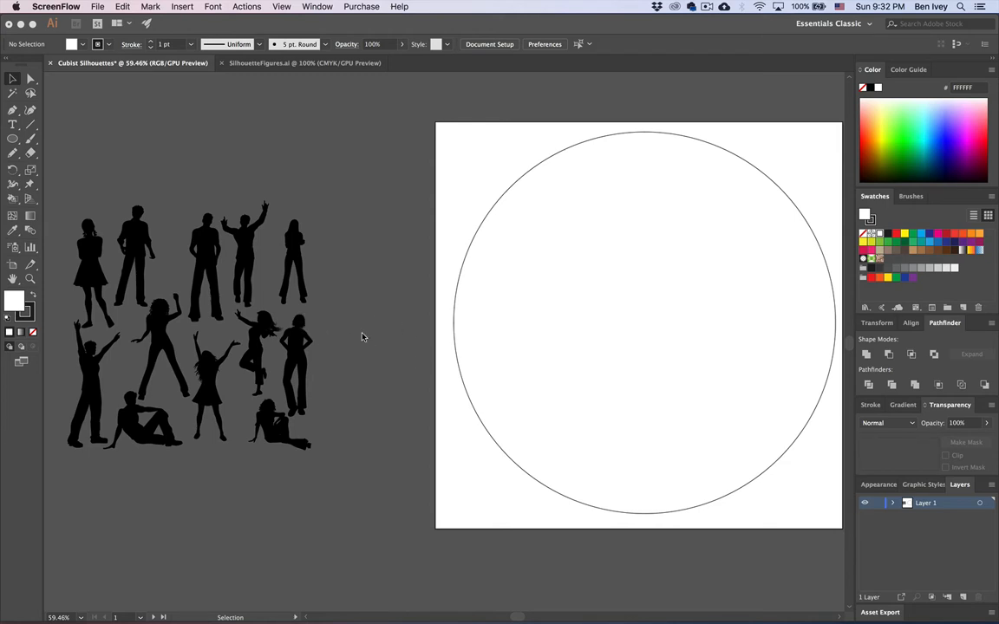
{"action": "left_click", "coordinate": [208, 245]}
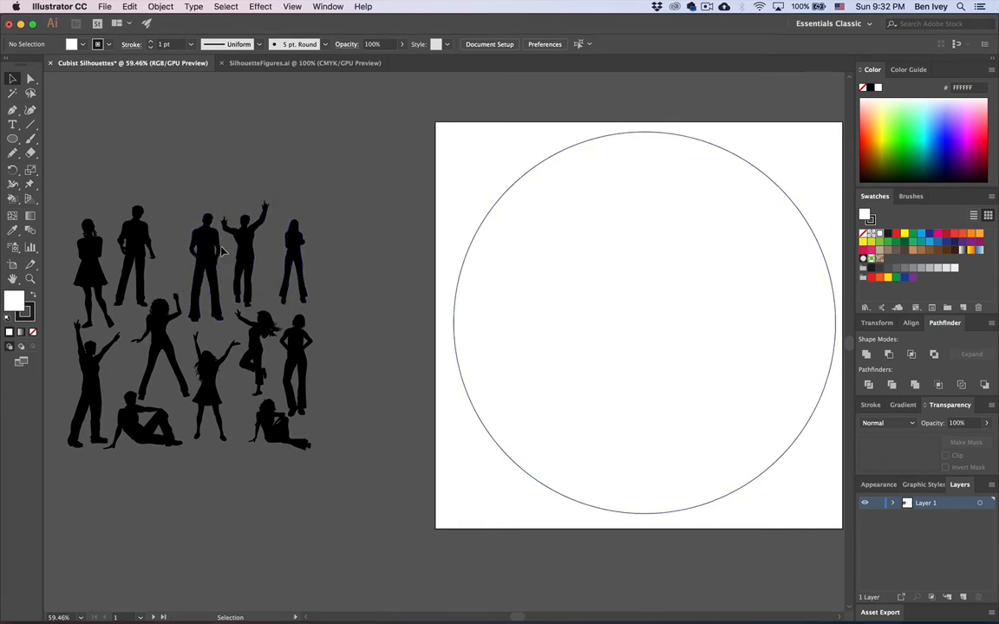
{"action": "left_click_drag", "start_coordinate": [223, 236], "coordinate": [607, 291]}
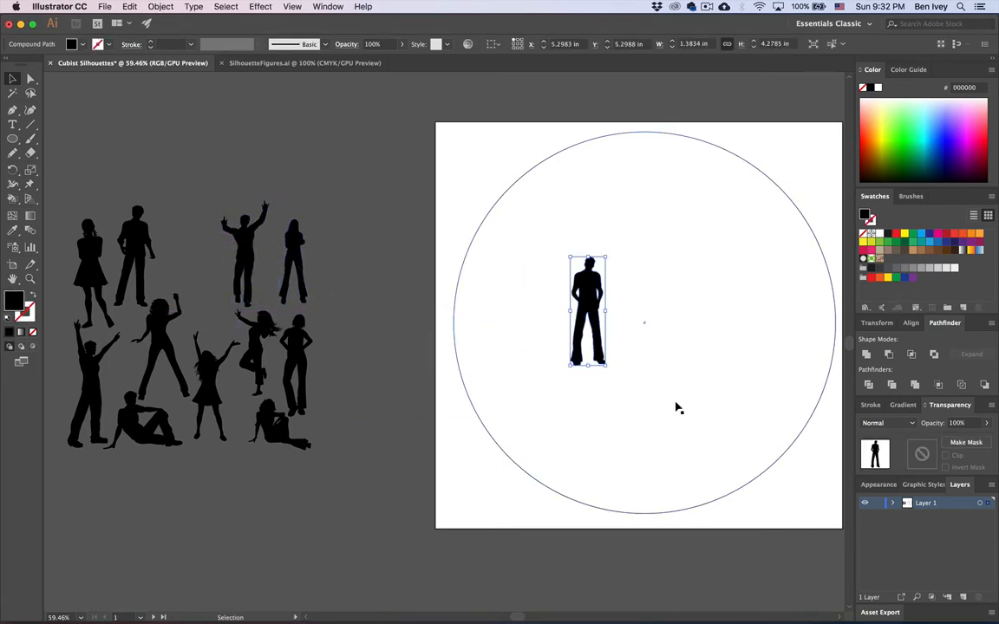
{"action": "scroll", "coordinate": [678, 407], "scroll_direction": "right", "scroll_amount": 3}
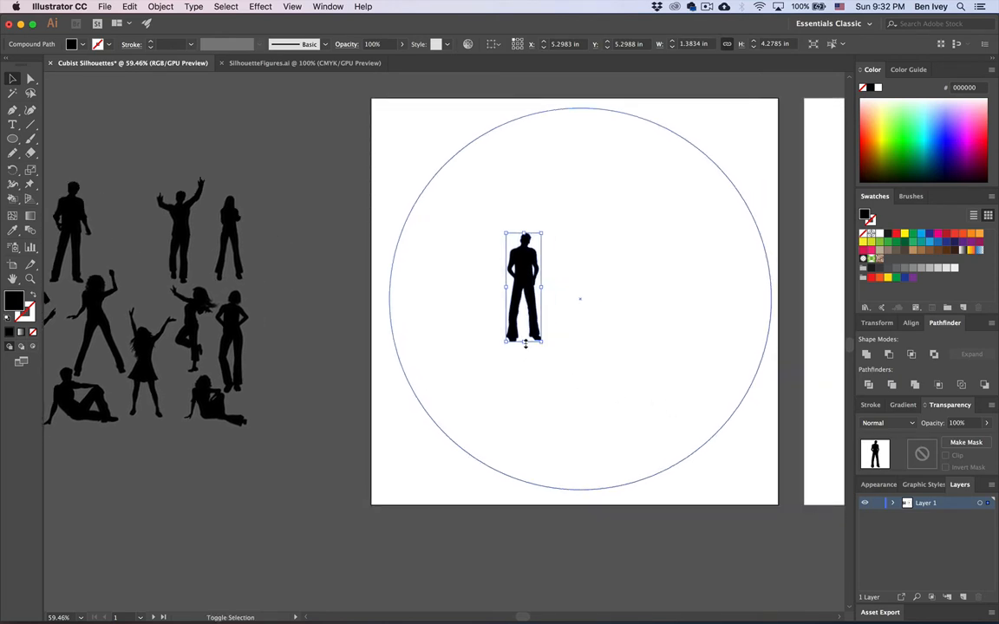
{"action": "left_click_drag", "start_coordinate": [525, 344], "coordinate": [525, 553]}
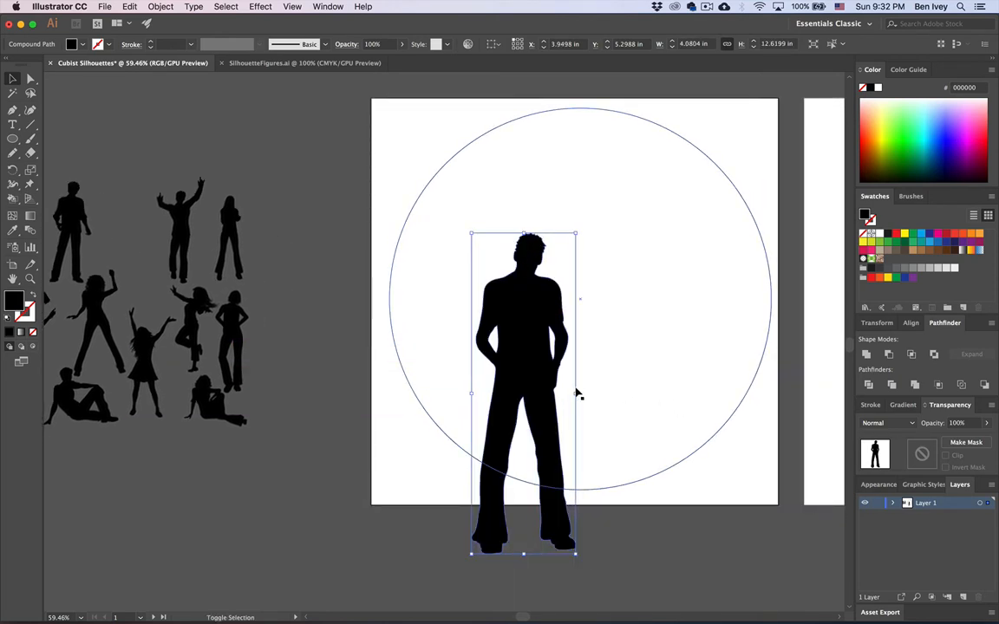
{"action": "left_click_drag", "start_coordinate": [577, 395], "coordinate": [633, 394]}
{"action": "left_click_drag", "start_coordinate": [566, 324], "coordinate": [589, 330]}
{"action": "left_click", "coordinate": [369, 384]}
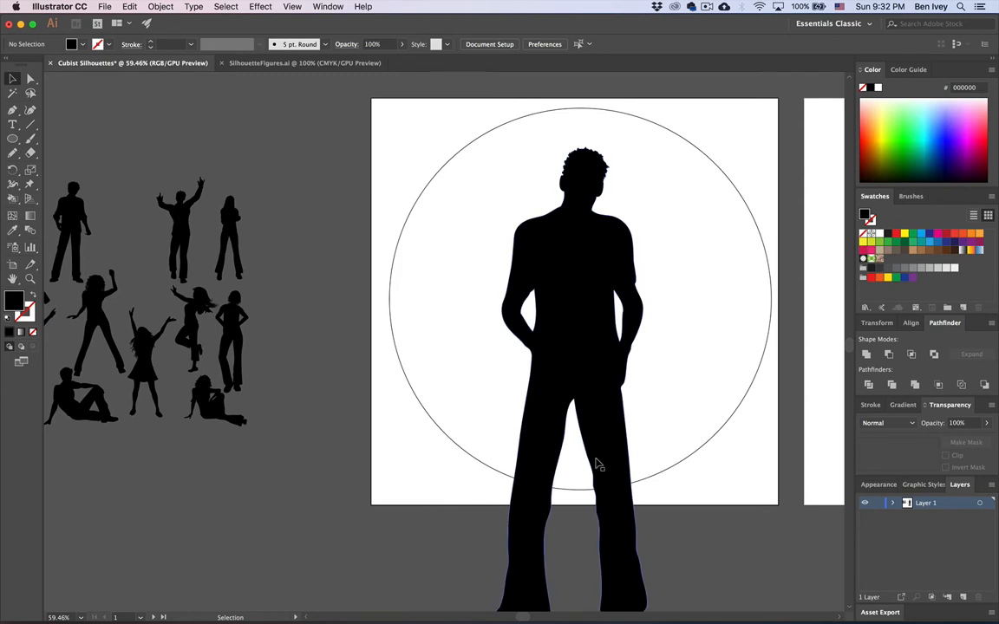
Step: Place the enlarged long-haired woman with crossed arms left of the man, overlapping him, and shift both figures slightly left
{"action": "left_click_drag", "start_coordinate": [235, 217], "coordinate": [520, 364]}
{"action": "left_click_drag", "start_coordinate": [485, 341], "coordinate": [494, 328]}
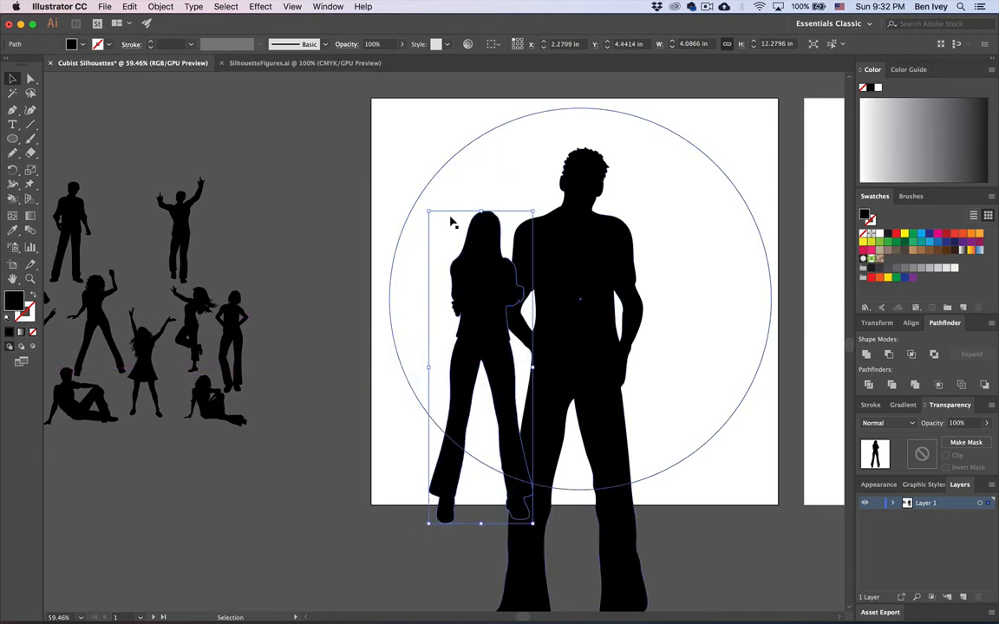
{"action": "left_click_drag", "start_coordinate": [425, 211], "coordinate": [412, 190]}
{"action": "left_click", "coordinate": [572, 246], "text": "shift"}
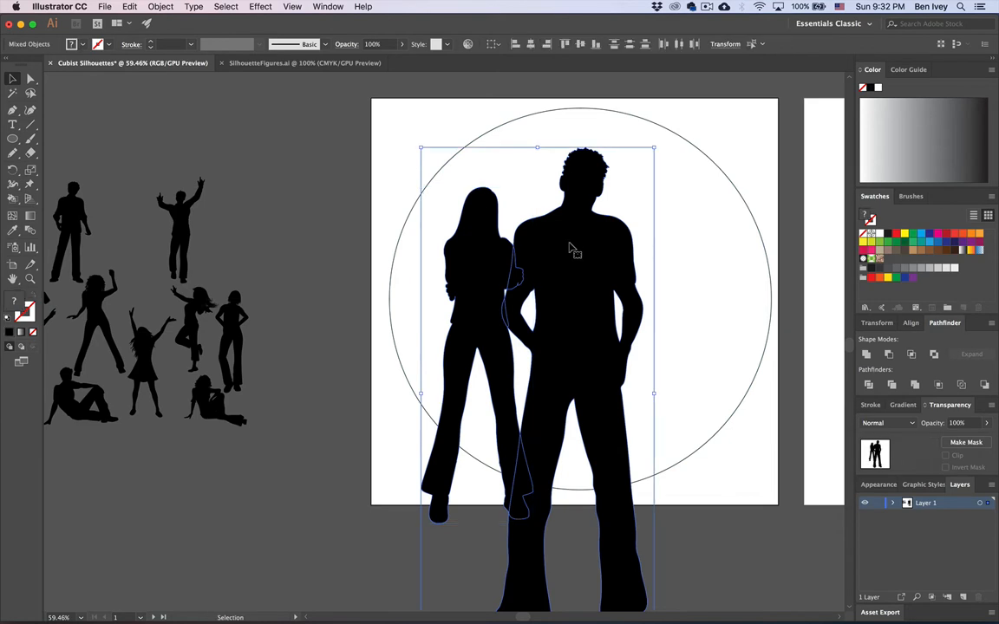
{"action": "left_click_drag", "start_coordinate": [575, 245], "coordinate": [523, 248]}
{"action": "left_click", "coordinate": [348, 216]}
Step: Place the enlarged man with raised arms right of the central man, and lower the central man and the woman slightly
{"action": "left_click_drag", "start_coordinate": [192, 219], "coordinate": [783, 320]}
{"action": "left_click_drag", "start_coordinate": [677, 321], "coordinate": [685, 282]}
{"action": "left_click", "coordinate": [546, 274]}
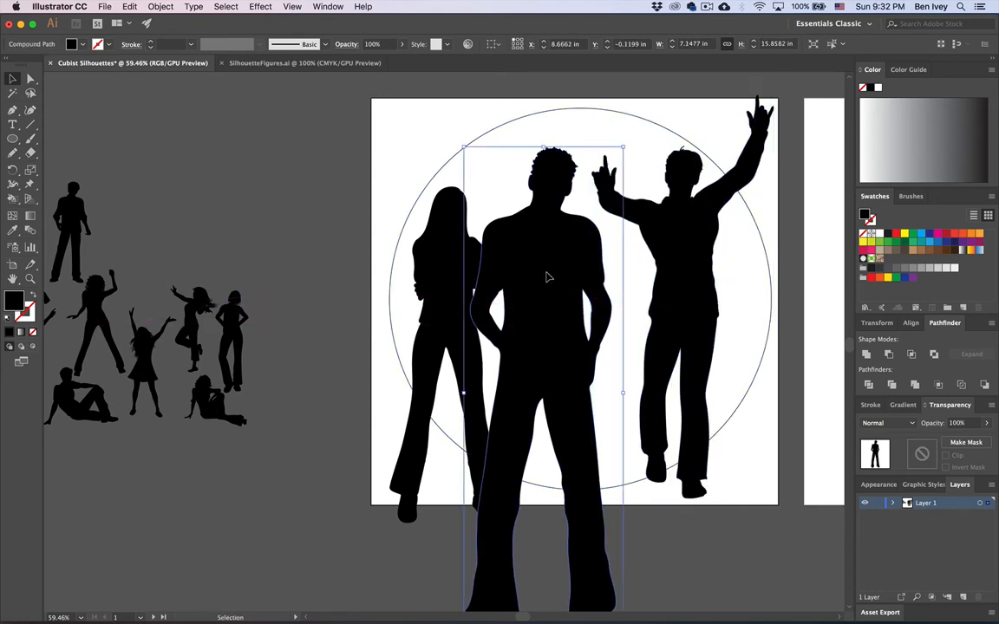
{"action": "left_click_drag", "start_coordinate": [449, 269], "coordinate": [449, 286]}
Step: Scale the man with raised arms up proportionally to about 7.7 by 17.1 in and shift him slightly right
{"action": "left_click", "coordinate": [694, 295]}
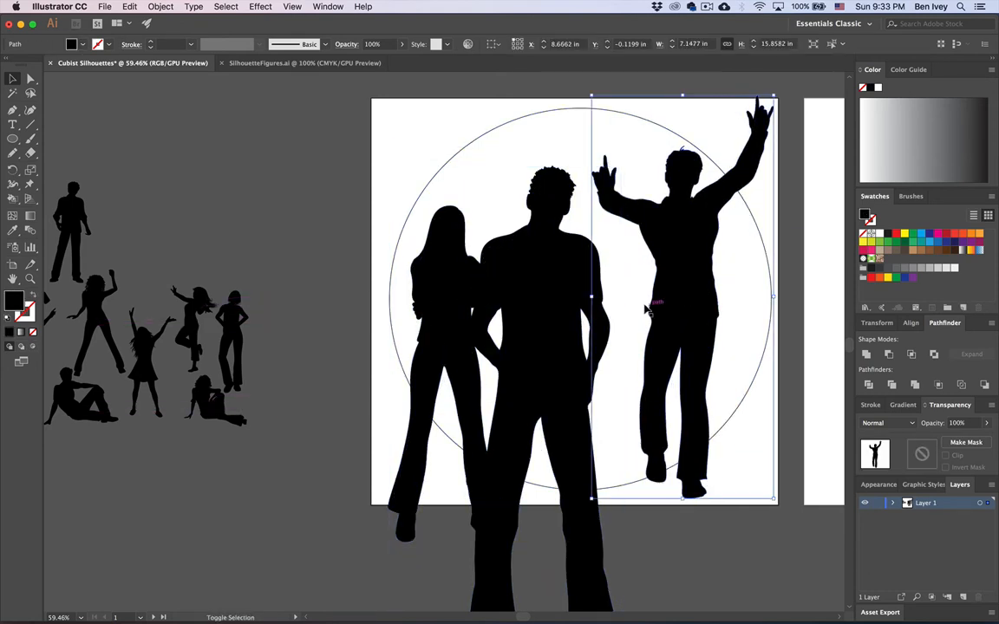
{"action": "left_click_drag", "start_coordinate": [594, 304], "coordinate": [579, 297]}
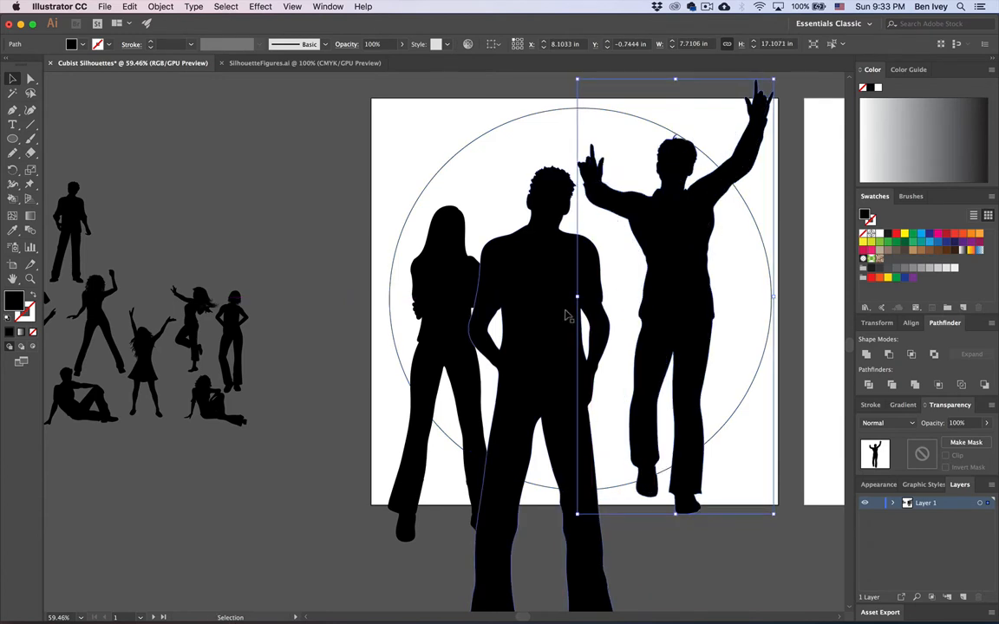
{"action": "left_click_drag", "start_coordinate": [679, 288], "coordinate": [682, 283]}
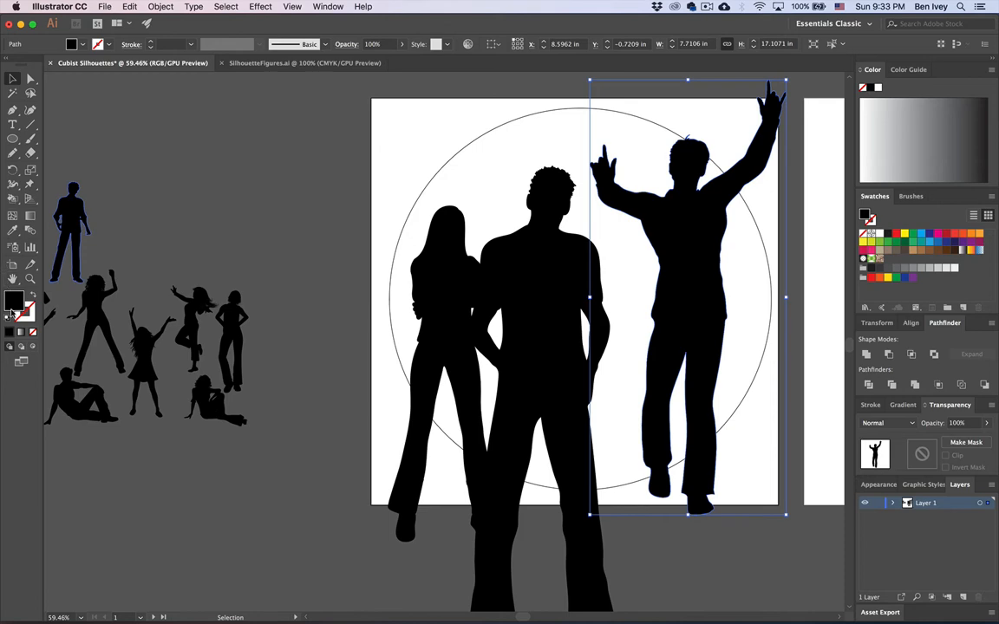
Step: Select all three figures on the artboard, remove their fill and give them a black 1 pt stroke
{"action": "left_click", "coordinate": [528, 312], "text": "shift"}
{"action": "left_click", "coordinate": [492, 348], "text": "shift"}
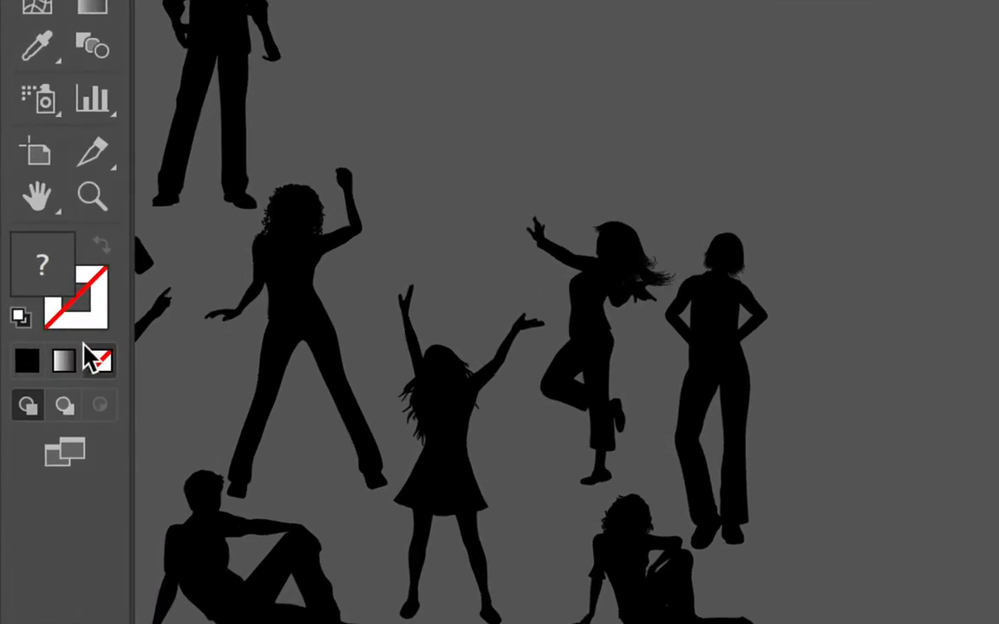
{"action": "left_click", "coordinate": [33, 333]}
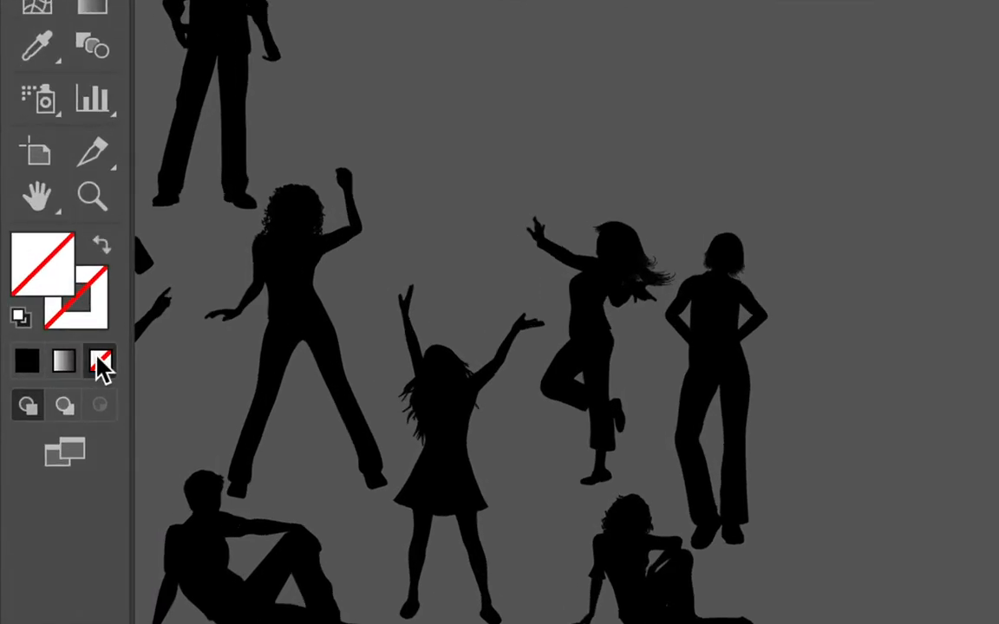
{"action": "left_click", "coordinate": [97, 328]}
{"action": "left_click", "coordinate": [29, 358]}
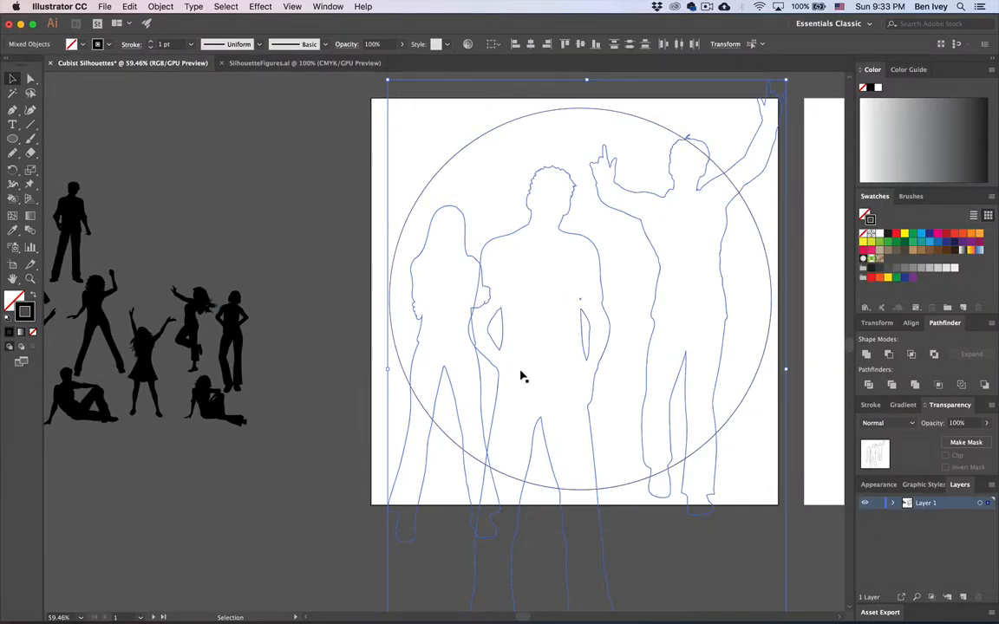
Step: Nudge the woman's outline slightly up and right so it overlaps the central man more
{"action": "left_click", "coordinate": [339, 227]}
{"action": "mouse_move", "coordinate": [483, 295]}
{"action": "left_mouse_down"}
{"action": "mouse_move", "coordinate": [484, 285]}
{"action": "mouse_move", "coordinate": [486, 294]}
{"action": "left_mouse_up"}
{"action": "left_click", "coordinate": [324, 224]}
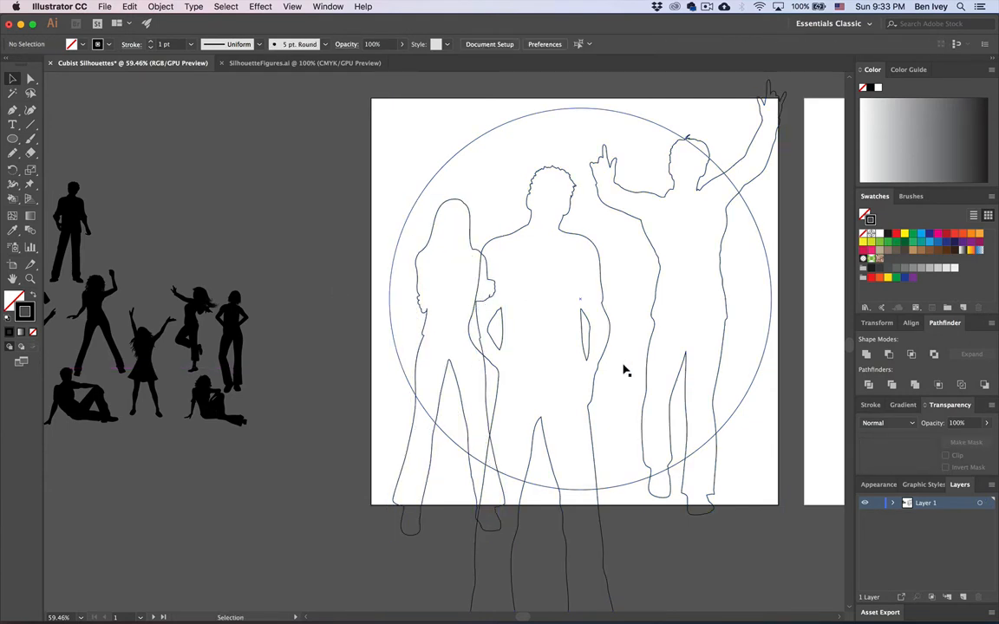
Step: Draw five straight lines at varied angles across the circle and figures with the Line Segment tool, extending each beyond the circle
{"action": "scroll", "coordinate": [623, 371], "scroll_direction": "right", "scroll_amount": 2}
{"action": "scroll", "coordinate": [622, 371], "scroll_direction": "down", "scroll_amount": 1}
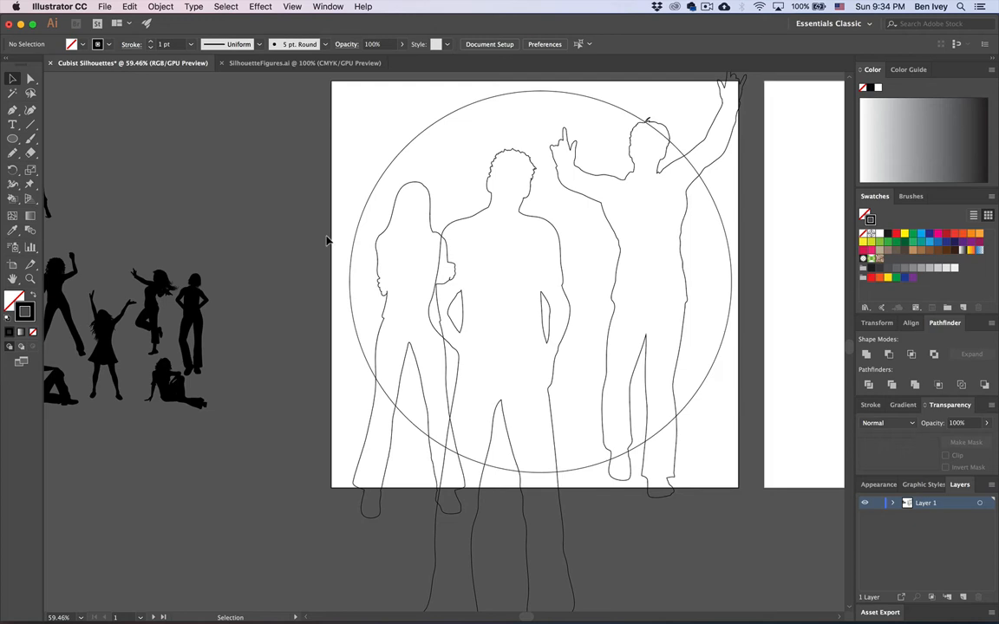
{"action": "scroll", "coordinate": [328, 240], "scroll_direction": "right", "scroll_amount": 3}
{"action": "scroll", "coordinate": [328, 240], "scroll_direction": "up", "scroll_amount": 1}
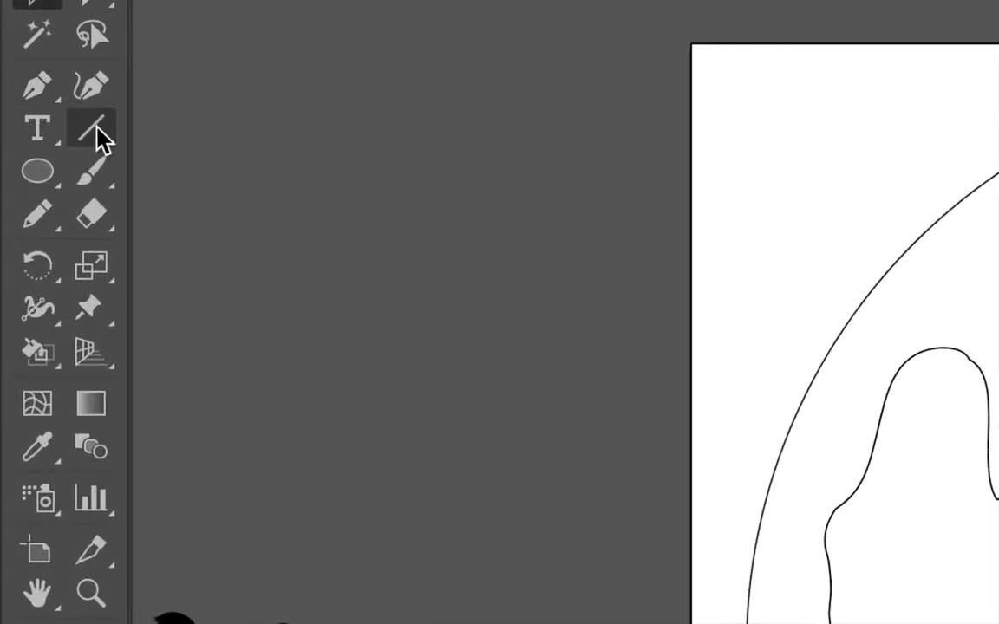
{"action": "left_click", "coordinate": [32, 127]}
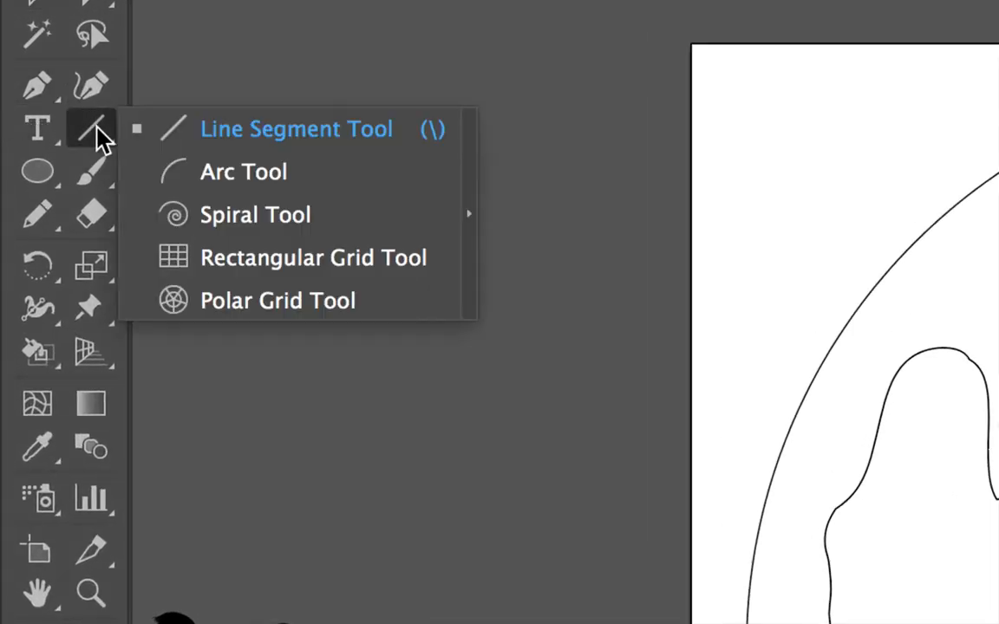
{"action": "left_click", "coordinate": [213, 138]}
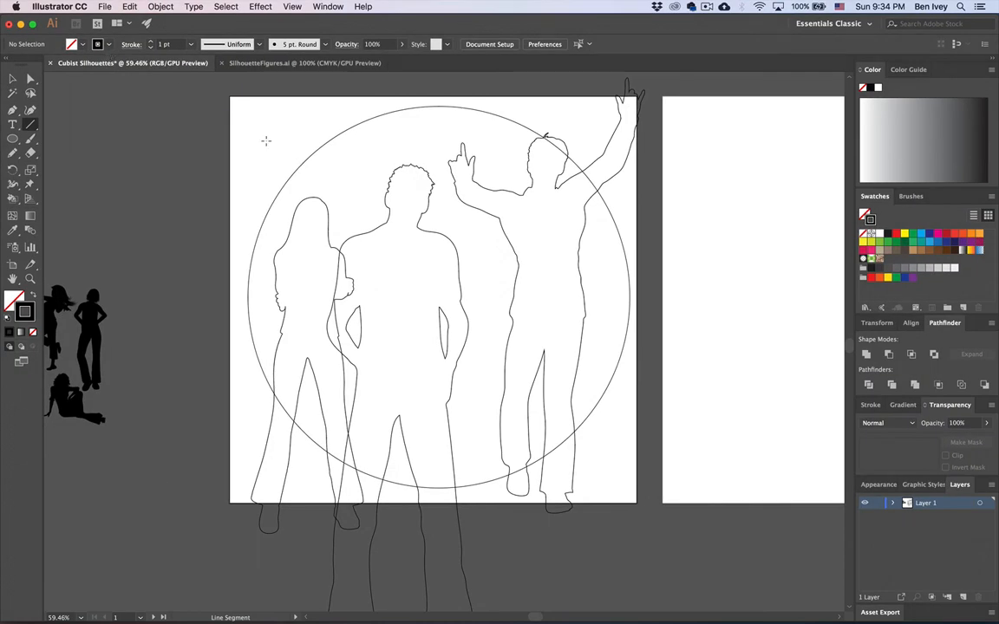
{"action": "left_click_drag", "start_coordinate": [251, 141], "coordinate": [643, 276]}
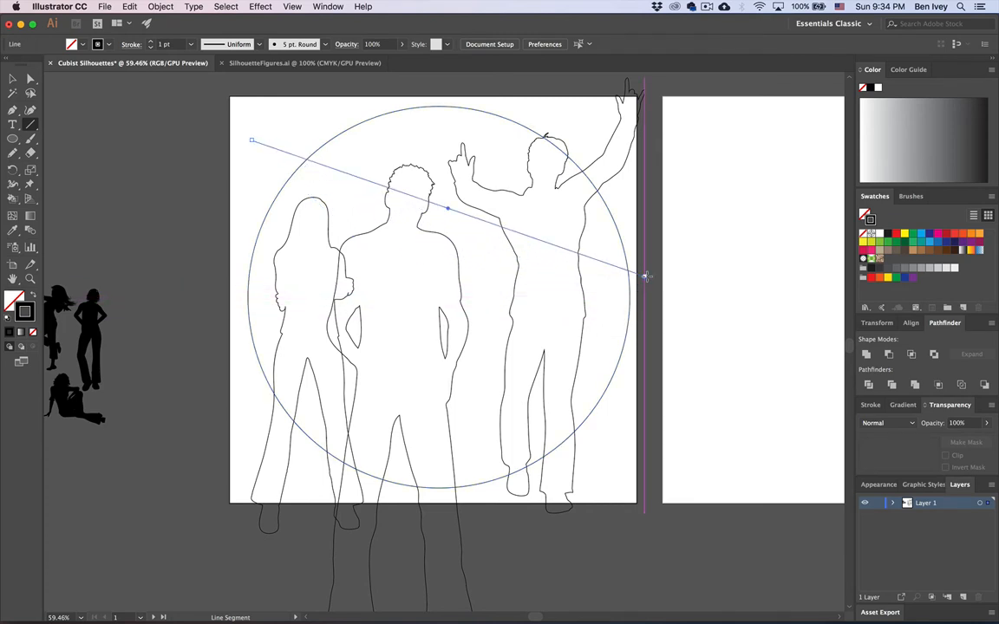
{"action": "left_click_drag", "start_coordinate": [637, 205], "coordinate": [190, 431]}
{"action": "left_click_drag", "start_coordinate": [227, 371], "coordinate": [638, 379]}
{"action": "left_click_drag", "start_coordinate": [513, 525], "coordinate": [364, 103]}
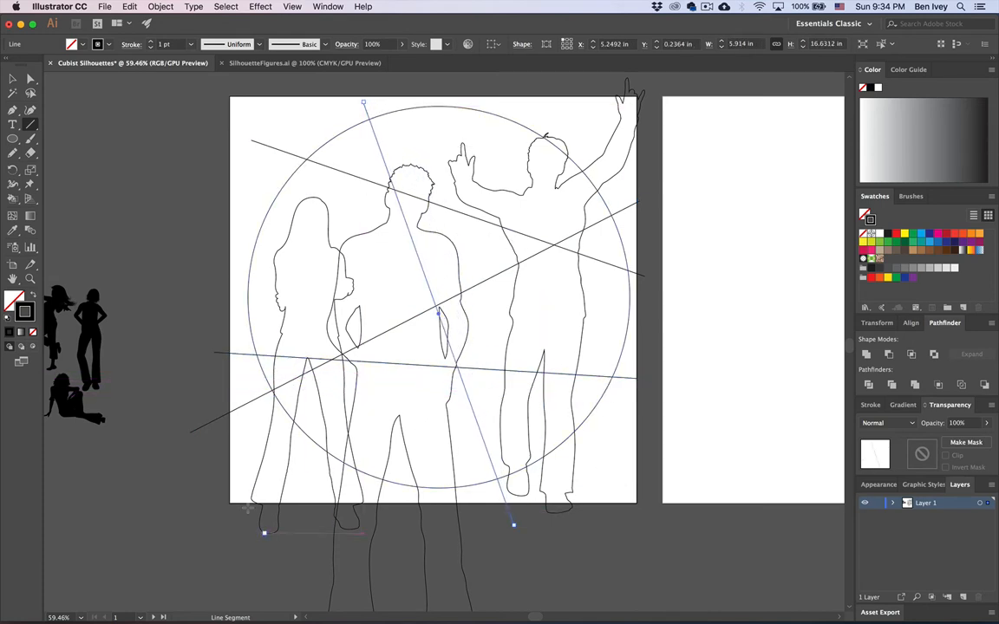
{"action": "left_click_drag", "start_coordinate": [233, 251], "coordinate": [653, 358]}
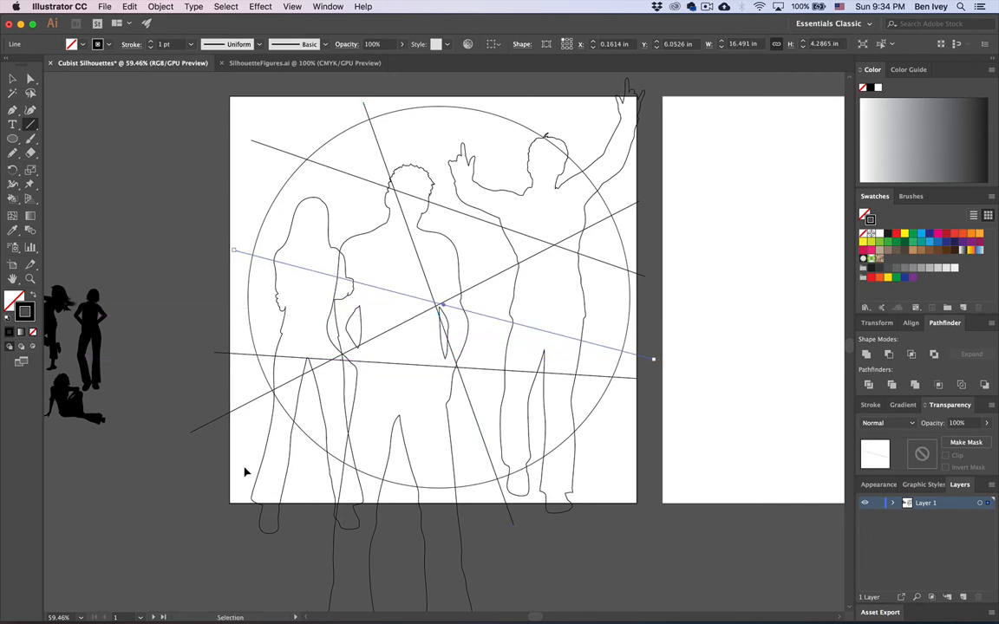
Step: Undo the last line and draw five new lines at varied angles across the circle and figures, each reaching or passing its edge
{"action": "key", "text": "super+z"}
{"action": "mouse_move", "coordinate": [308, 462]}
{"action": "left_mouse_down"}
{"action": "mouse_move", "coordinate": [624, 451]}
{"action": "mouse_move", "coordinate": [602, 420]}
{"action": "left_mouse_up"}
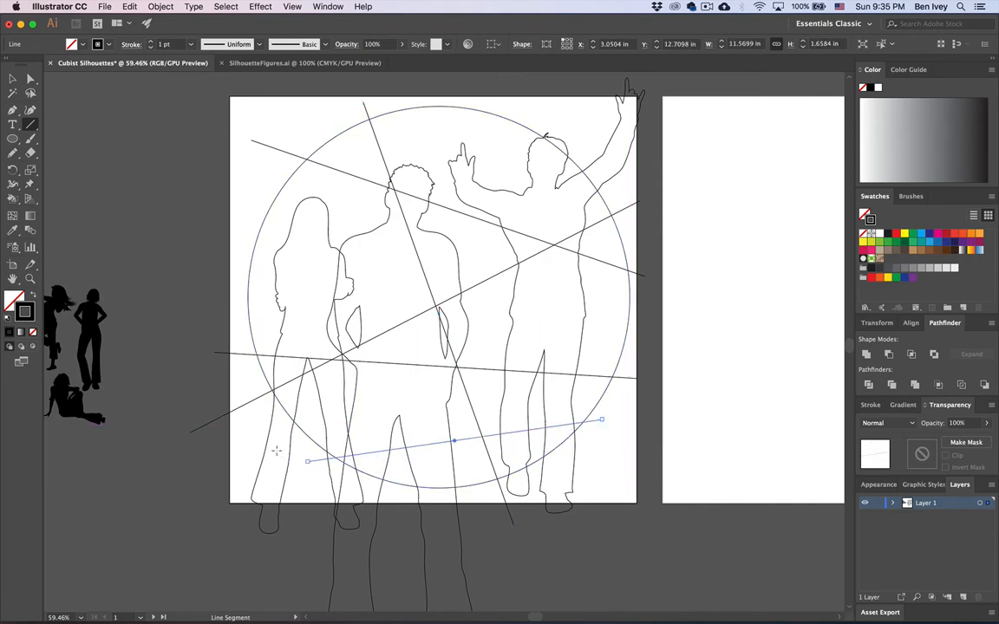
{"action": "left_click_drag", "start_coordinate": [260, 126], "coordinate": [405, 506]}
{"action": "left_click_drag", "start_coordinate": [236, 234], "coordinate": [644, 227]}
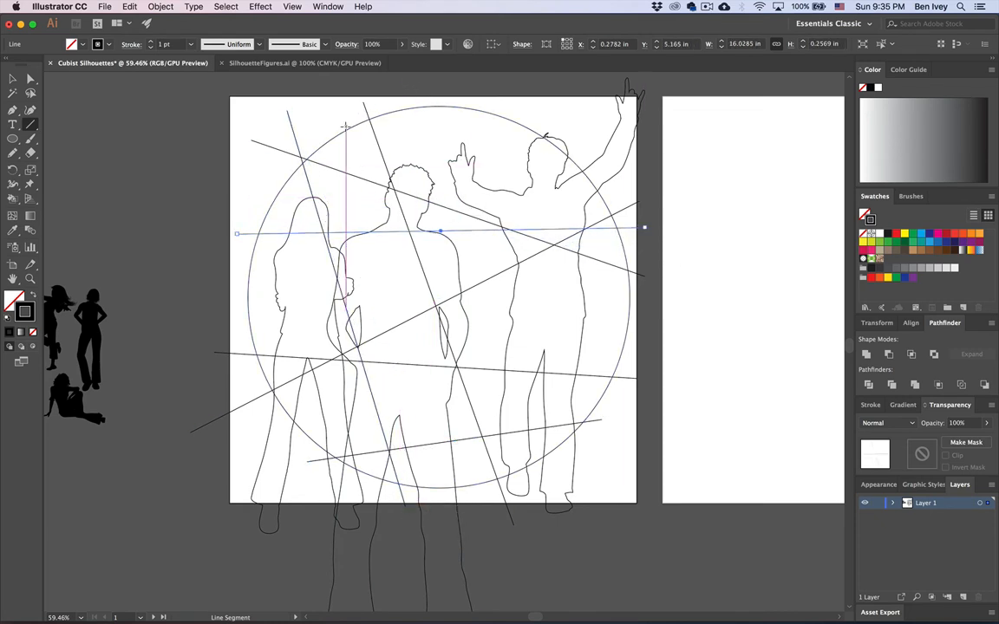
{"action": "left_click_drag", "start_coordinate": [342, 121], "coordinate": [626, 204]}
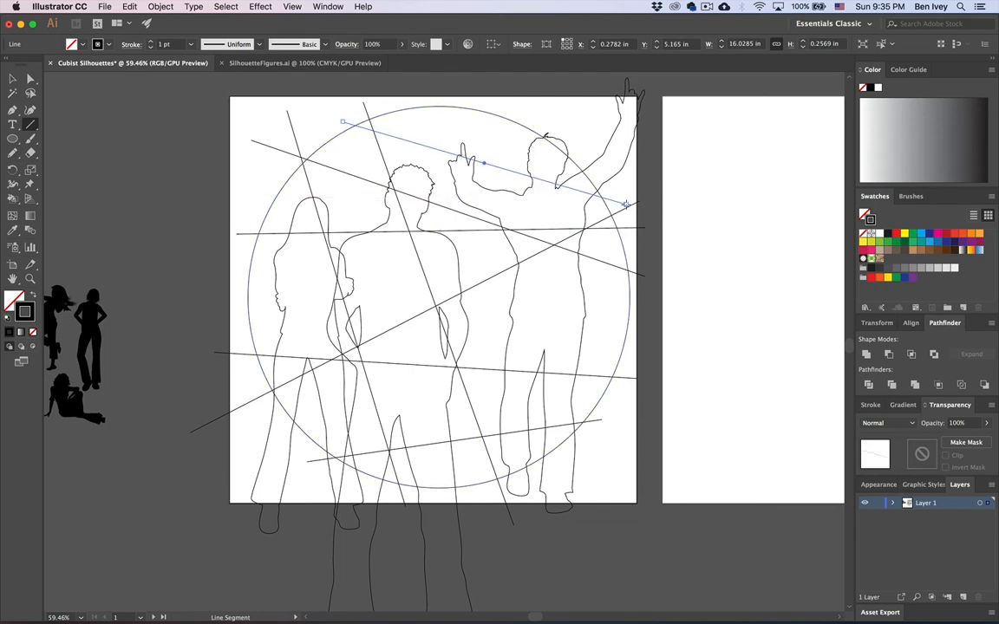
{"action": "left_click_drag", "start_coordinate": [552, 115], "coordinate": [213, 316]}
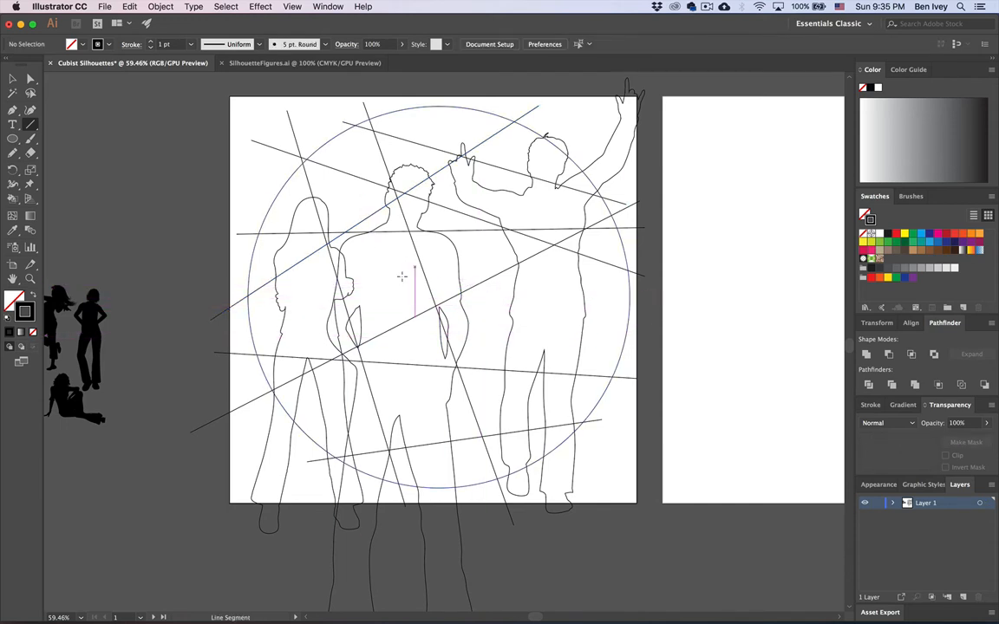
Step: Draw a nearly horizontal line across the two men at head level and a steep line down the man with raised arms
{"action": "left_click_drag", "start_coordinate": [379, 252], "coordinate": [558, 347]}
{"action": "key", "text": "super+z"}
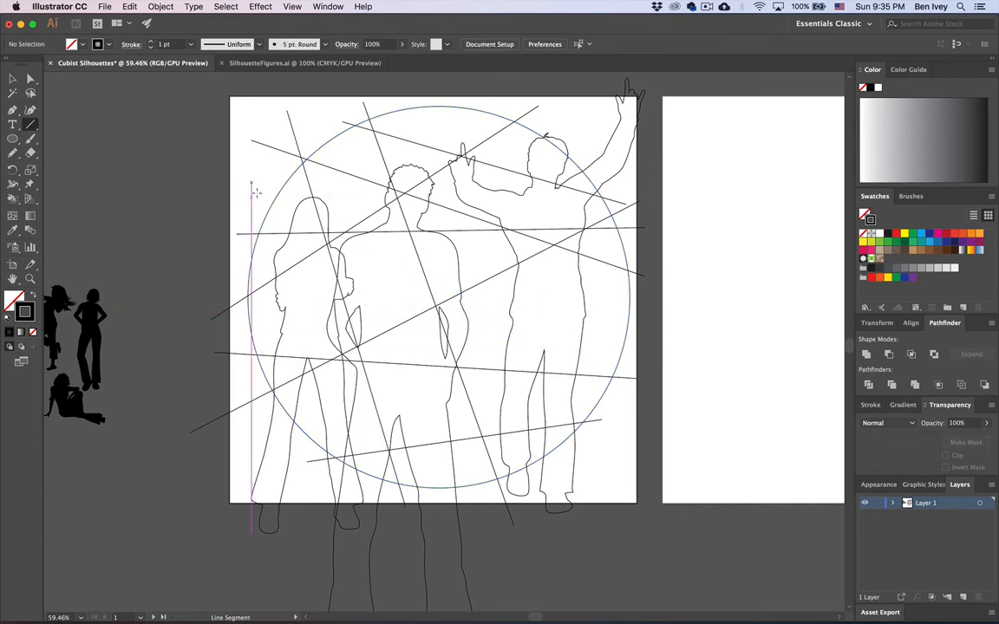
{"action": "left_click_drag", "start_coordinate": [242, 188], "coordinate": [635, 185]}
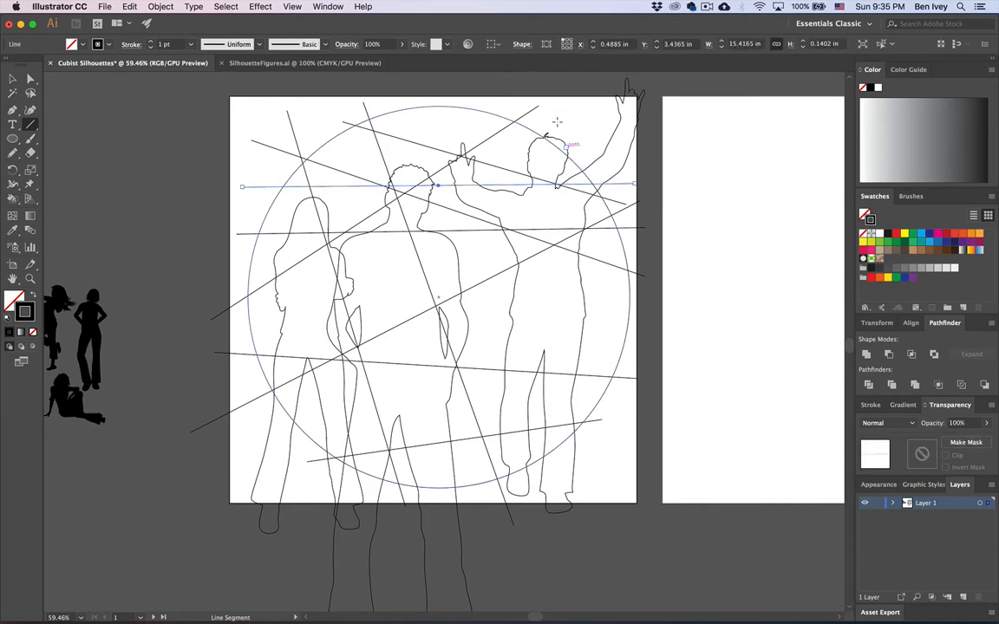
{"action": "left_click_drag", "start_coordinate": [589, 101], "coordinate": [521, 512]}
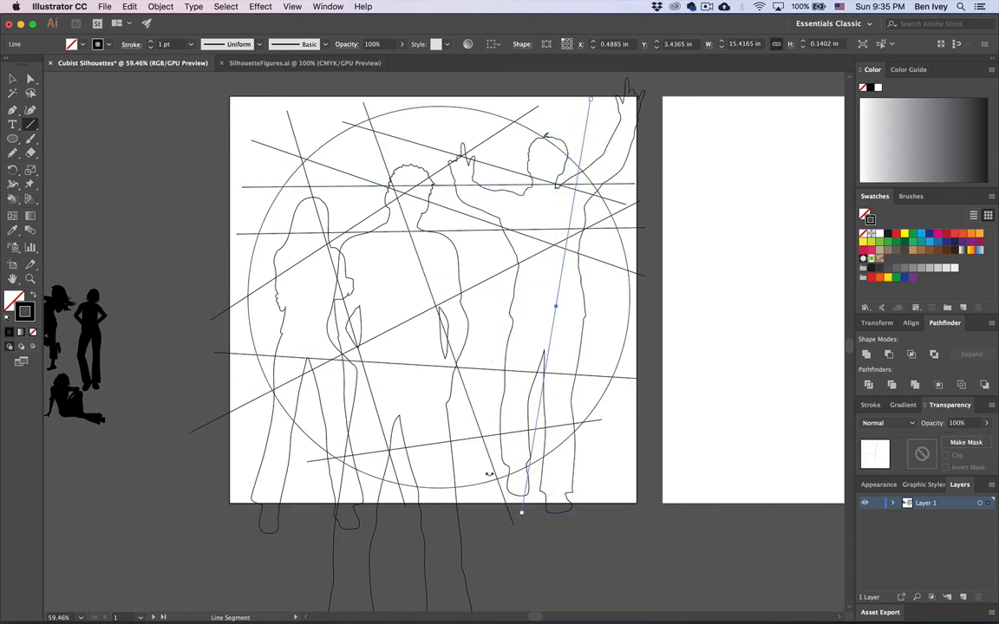
{"action": "left_click", "coordinate": [13, 79]}
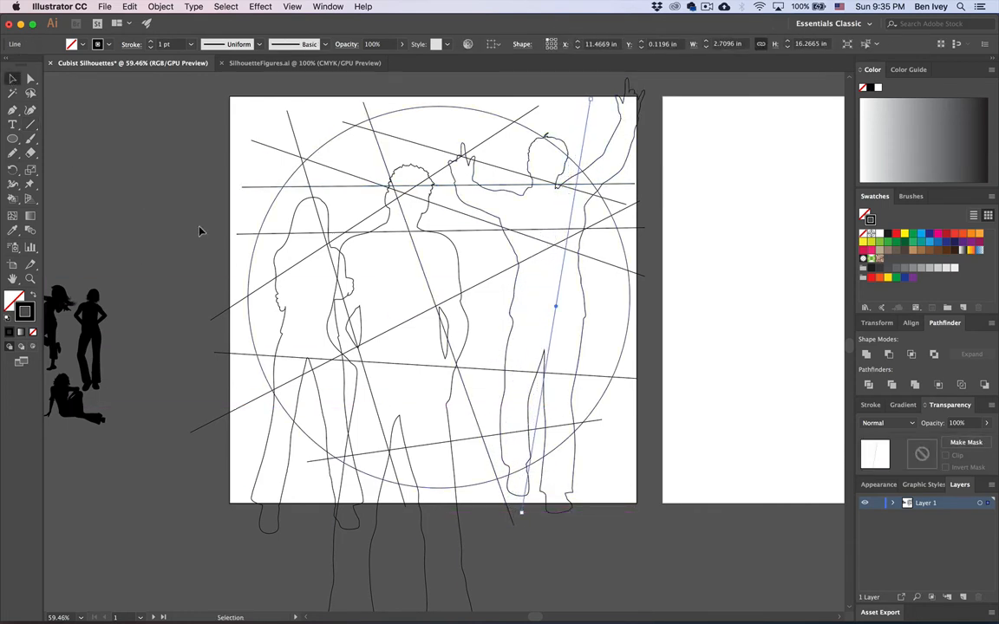
{"action": "left_click", "coordinate": [181, 212]}
Step: Select the circle, figures and lines on the first artboard and split them with Pathfinder Divide
{"action": "scroll", "coordinate": [180, 214], "scroll_direction": "down", "scroll_amount": 1}
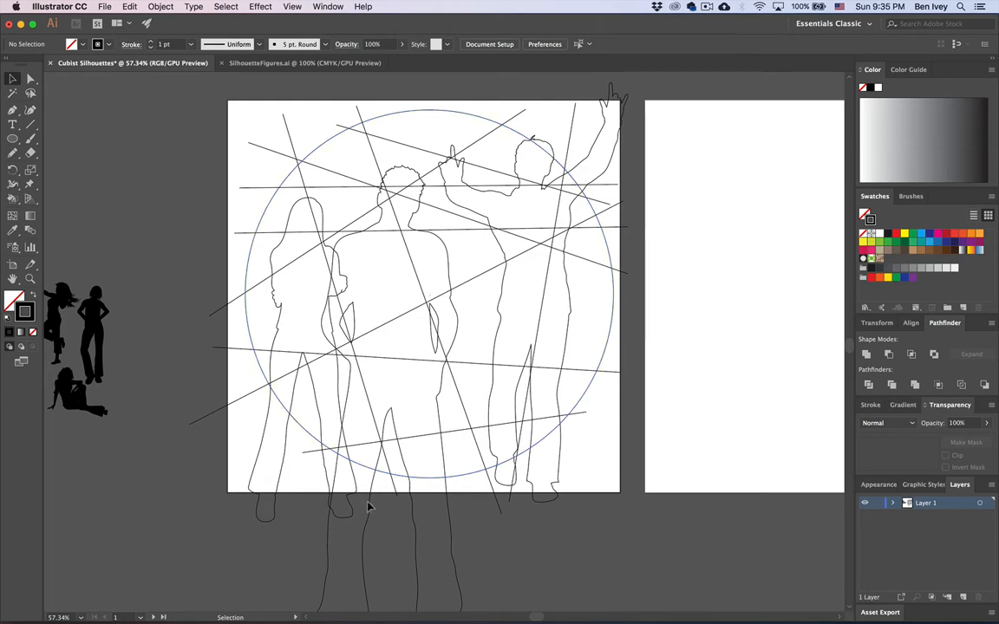
{"action": "scroll", "coordinate": [401, 505], "scroll_direction": "up", "scroll_amount": 1}
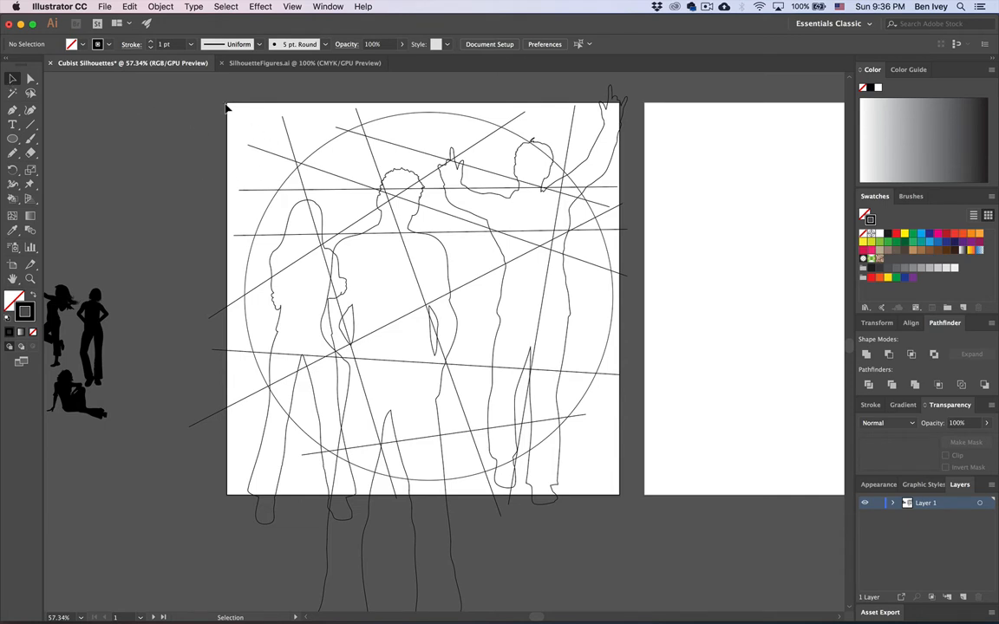
{"action": "left_click_drag", "start_coordinate": [226, 107], "coordinate": [613, 490]}
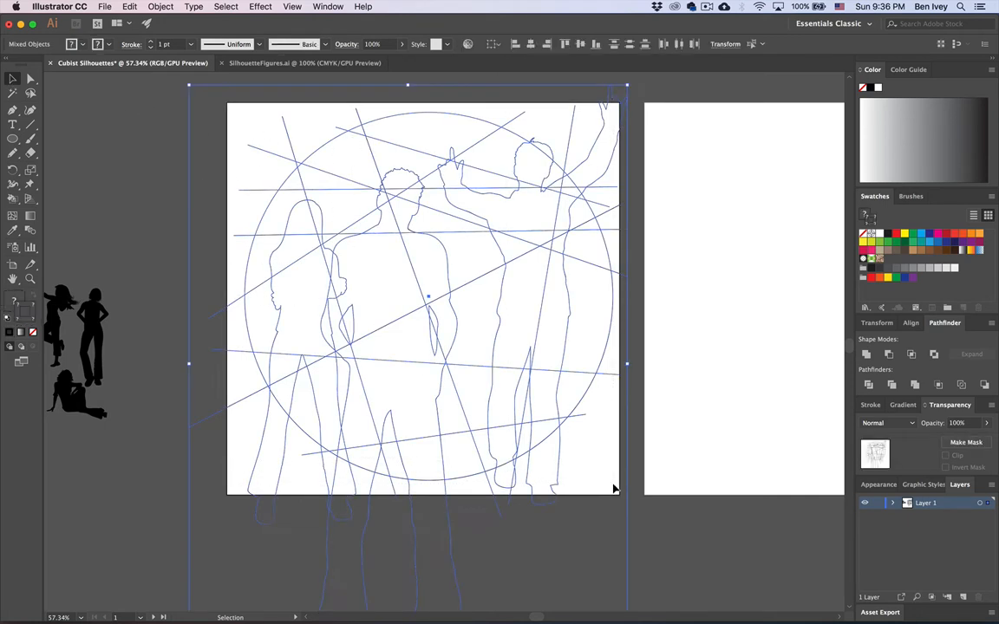
{"action": "scroll", "coordinate": [374, 406], "scroll_direction": "up", "scroll_amount": 3}
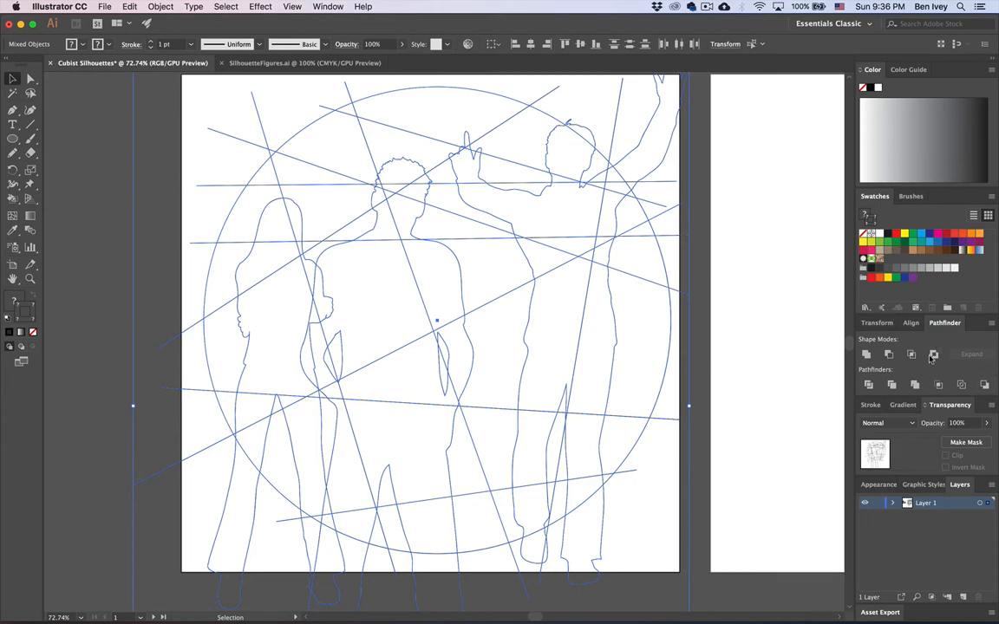
{"action": "left_click", "coordinate": [338, 6]}
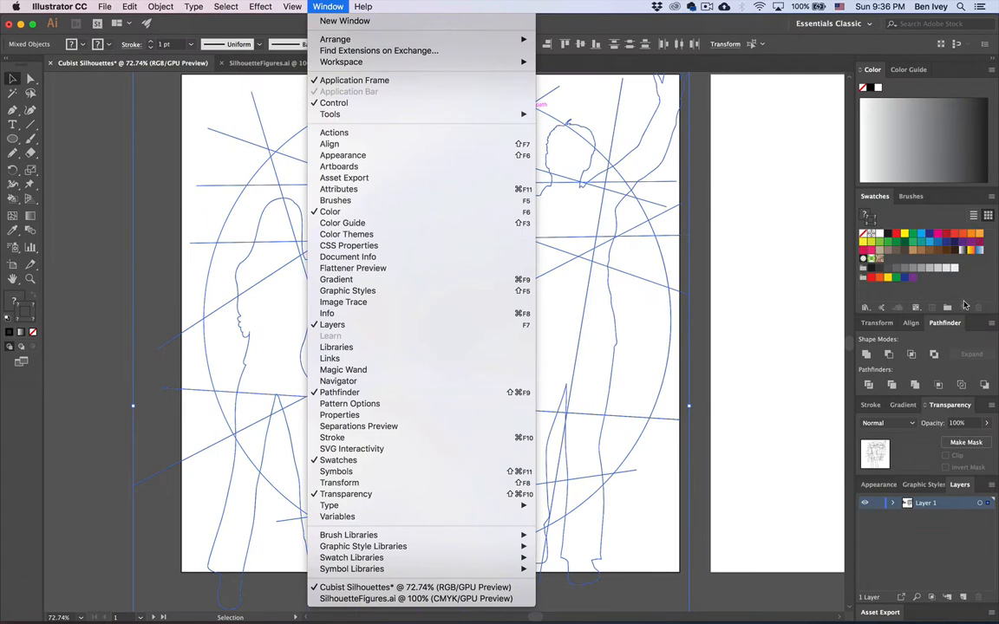
{"action": "left_click", "coordinate": [979, 295]}
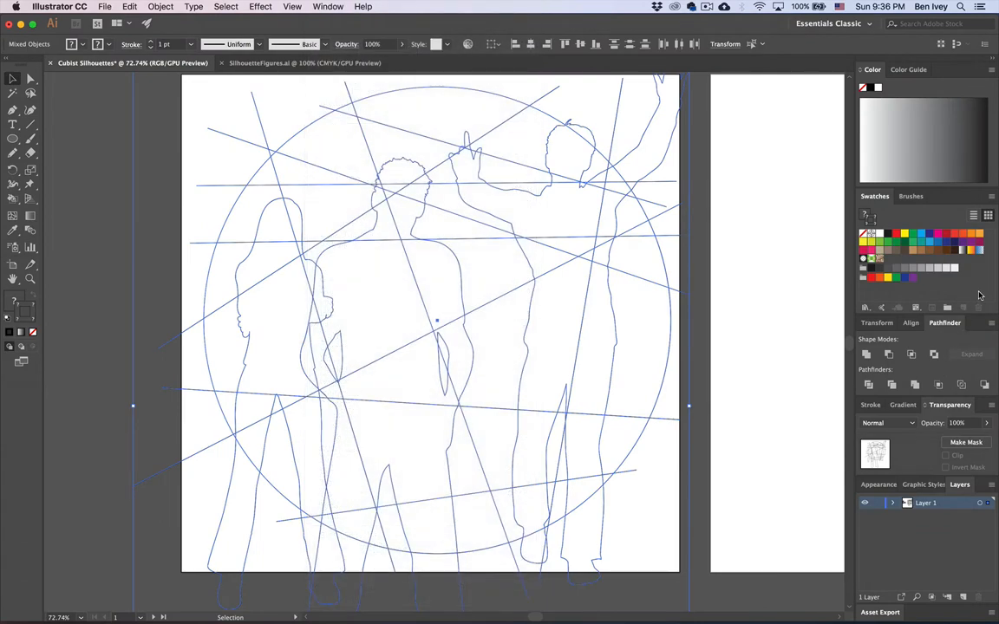
{"action": "left_click_drag", "start_coordinate": [950, 324], "coordinate": [527, 282]}
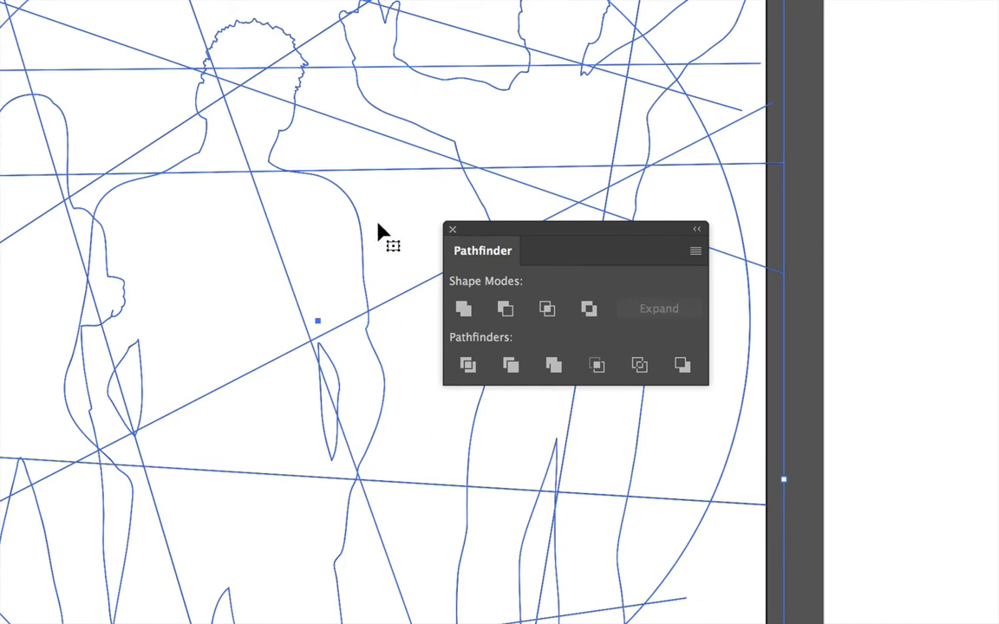
{"action": "left_click", "coordinate": [468, 369]}
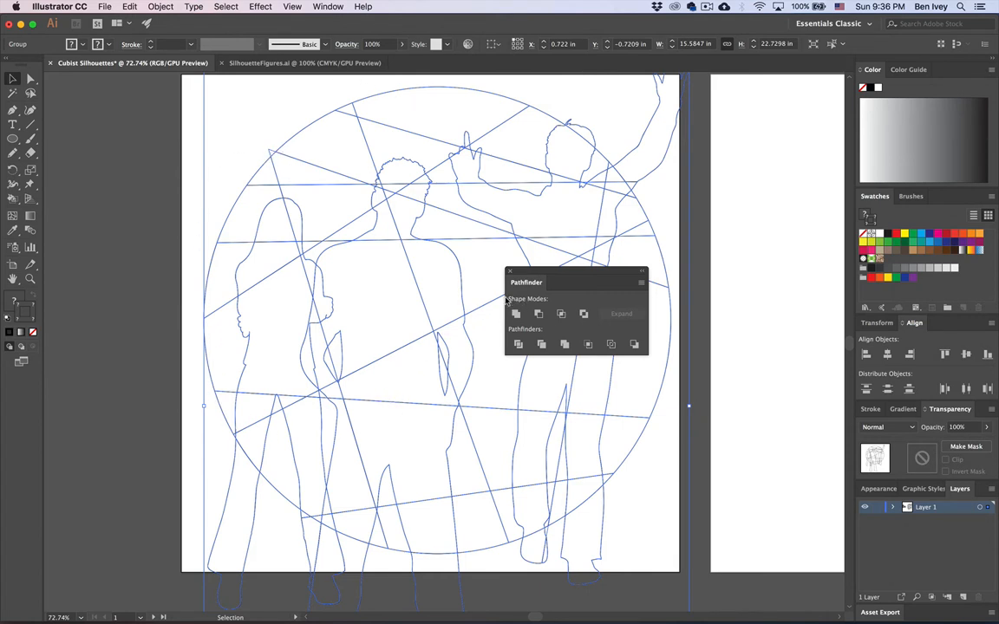
Step: Ungroup the divided artwork and deselect it
{"action": "left_click", "coordinate": [160, 6]}
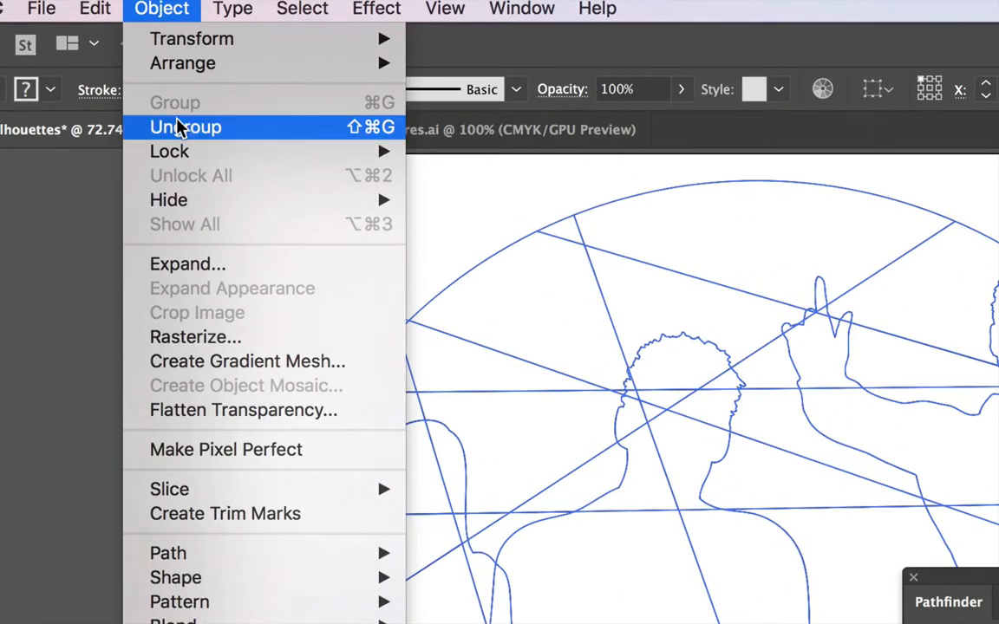
{"action": "left_click", "coordinate": [178, 127]}
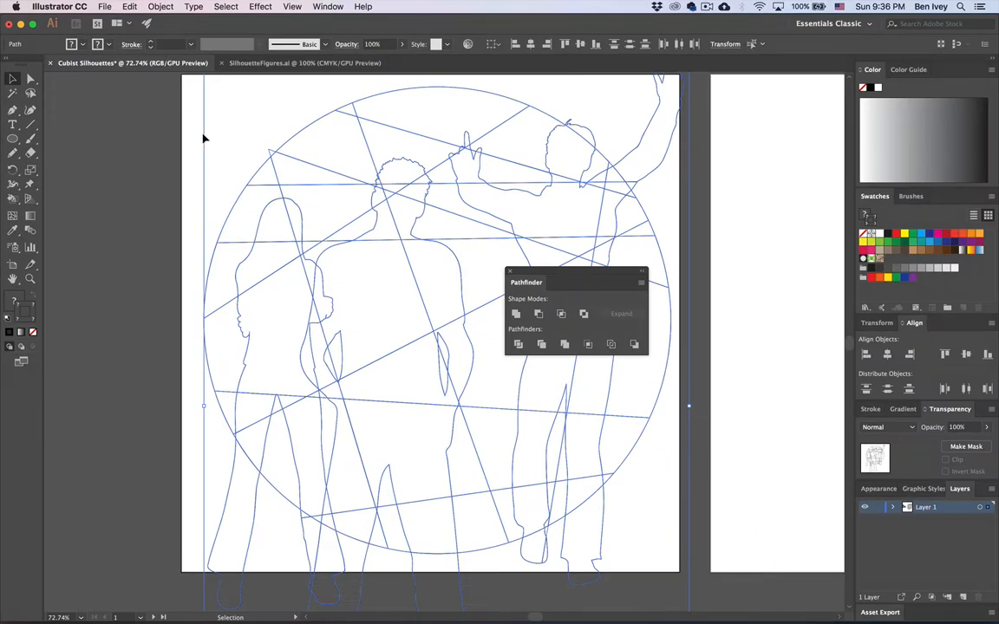
{"action": "left_click", "coordinate": [204, 139]}
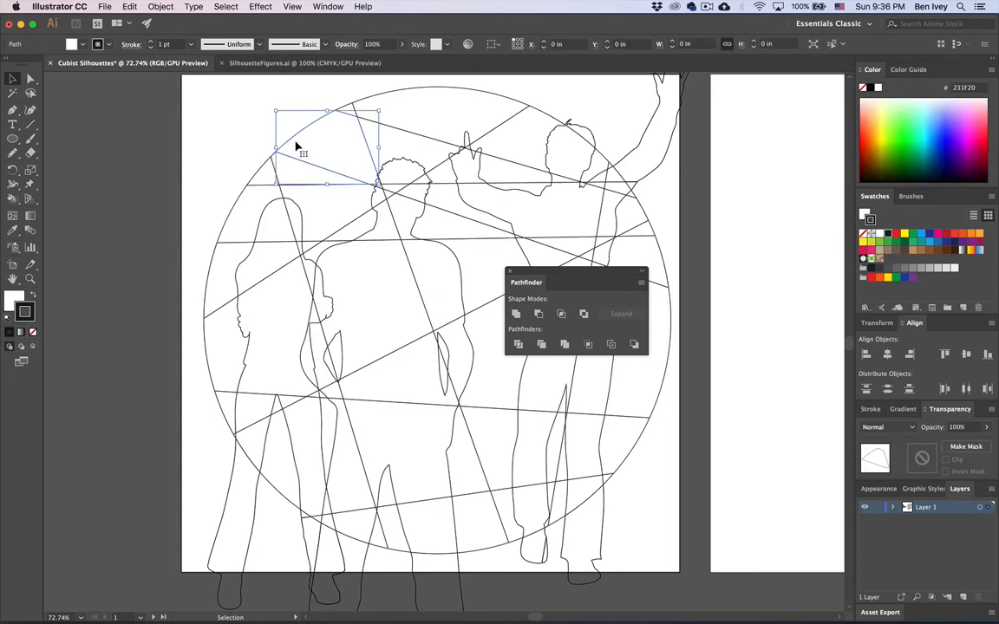
Step: Try pulling three divided pieces out from the circle's left side, undo the moves and clear the selection
{"action": "left_click_drag", "start_coordinate": [296, 148], "coordinate": [180, 159]}
{"action": "left_click_drag", "start_coordinate": [256, 220], "coordinate": [160, 223]}
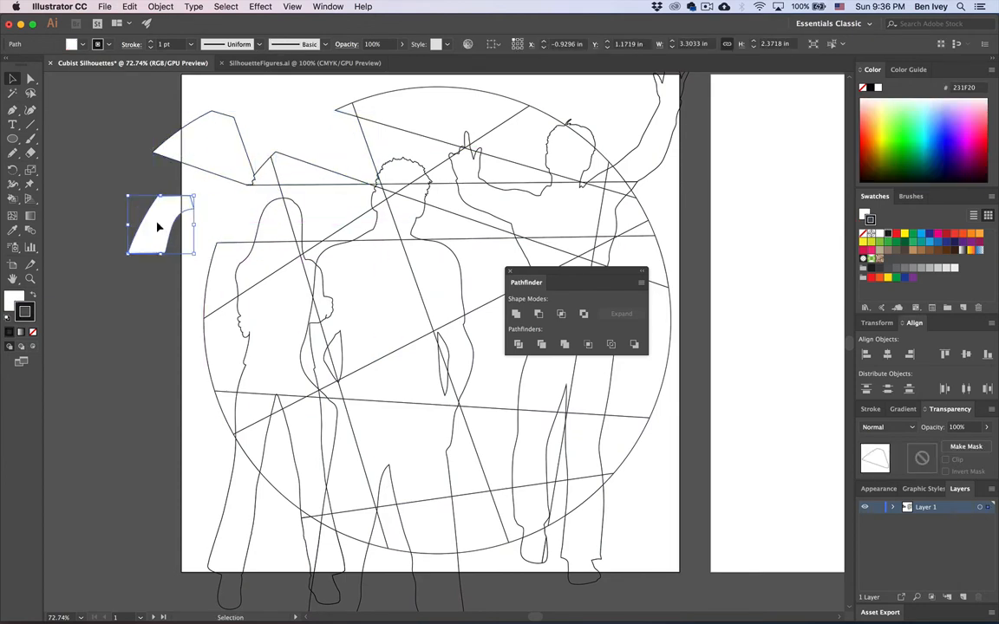
{"action": "left_click_drag", "start_coordinate": [210, 262], "coordinate": [152, 334]}
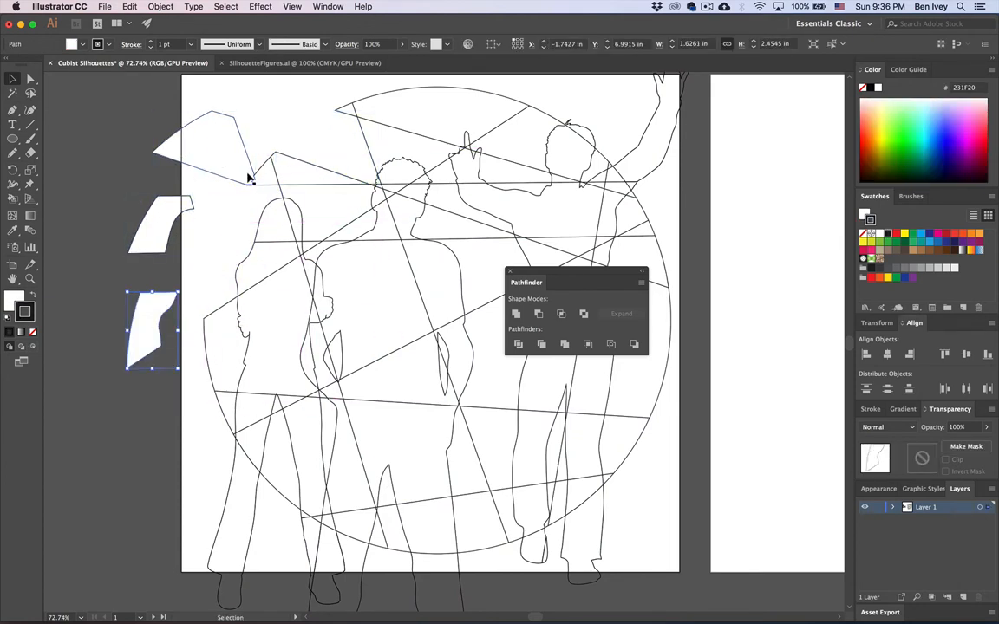
{"action": "key", "text": "a"}
{"action": "key", "text": "super+z"}
{"action": "key", "text": "super+z"}
{"action": "key", "text": "super+z"}
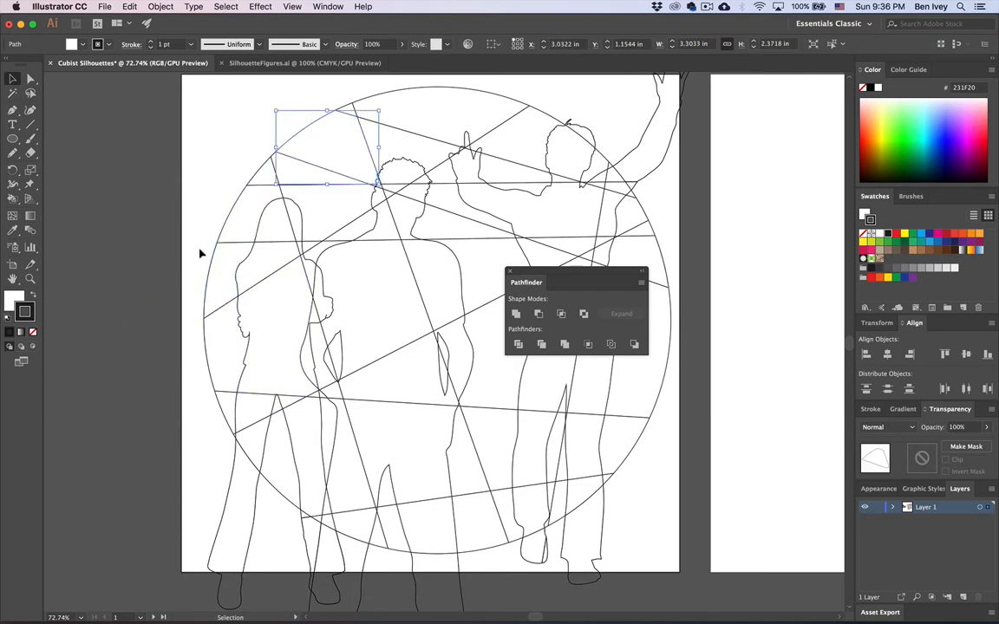
{"action": "key", "text": "v"}
{"action": "left_click", "coordinate": [198, 251]}
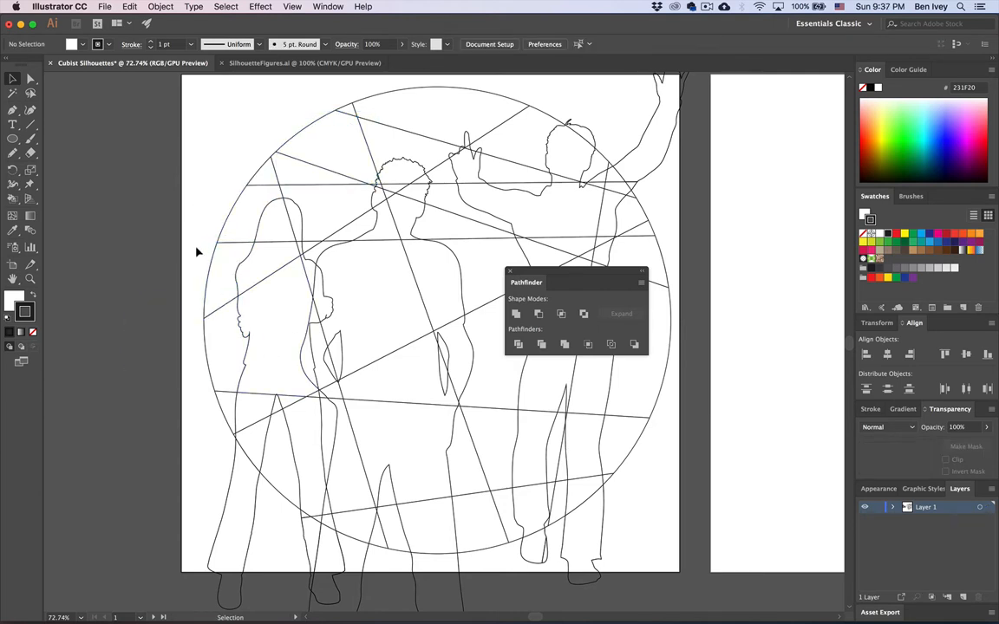
Step: Dock the floating Pathfinder panel between the Align and Transparency panels
{"action": "left_click_drag", "start_coordinate": [514, 274], "coordinate": [972, 411]}
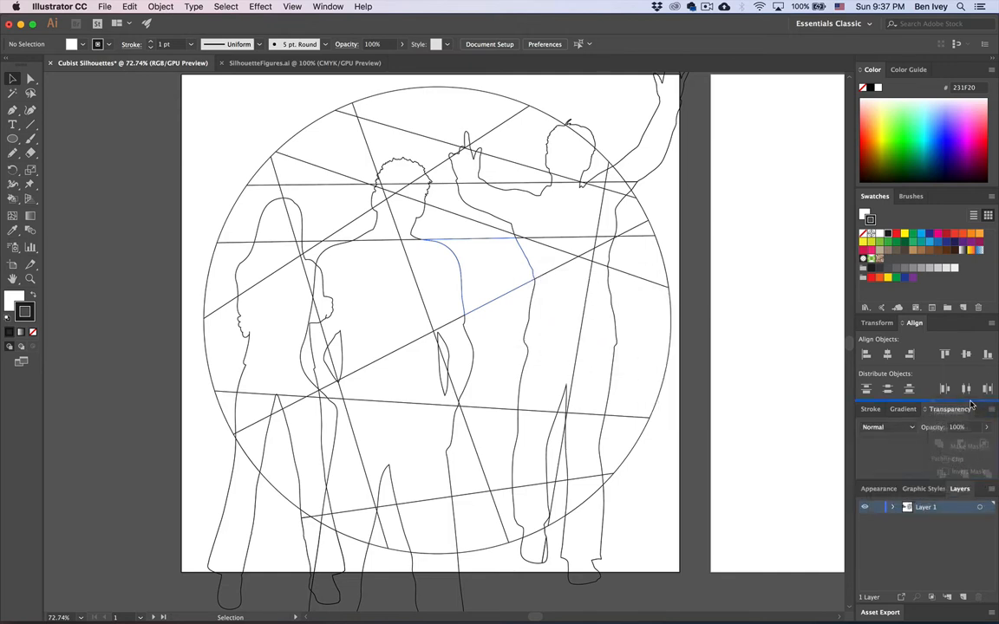
Step: Delete the raised arm, head fragment and small triangle that lie outside the circle's upper right edge
{"action": "scroll", "coordinate": [675, 147], "scroll_direction": "up", "scroll_amount": 3}
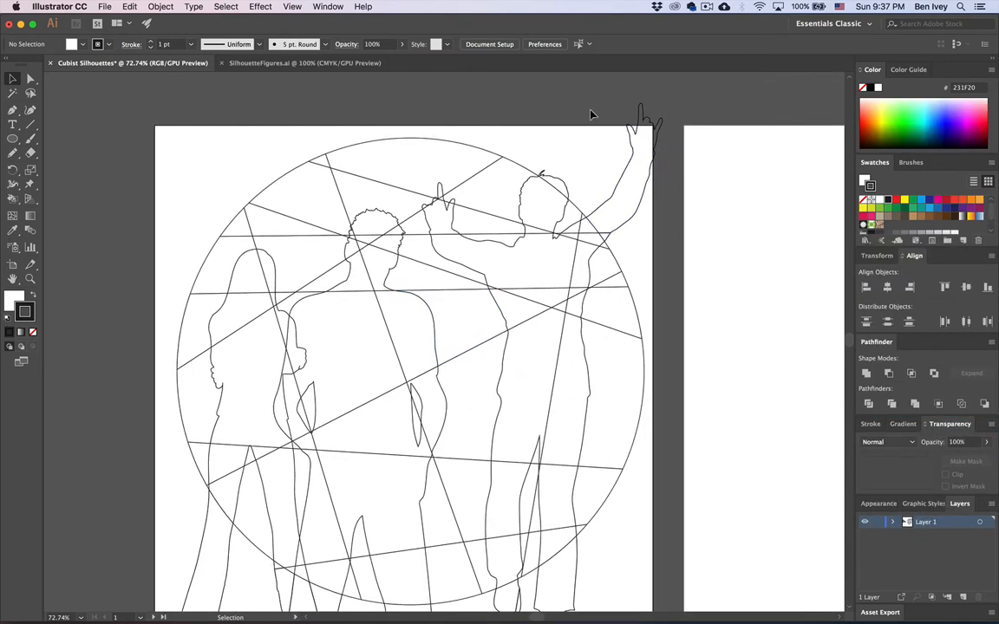
{"action": "left_click", "coordinate": [652, 159]}
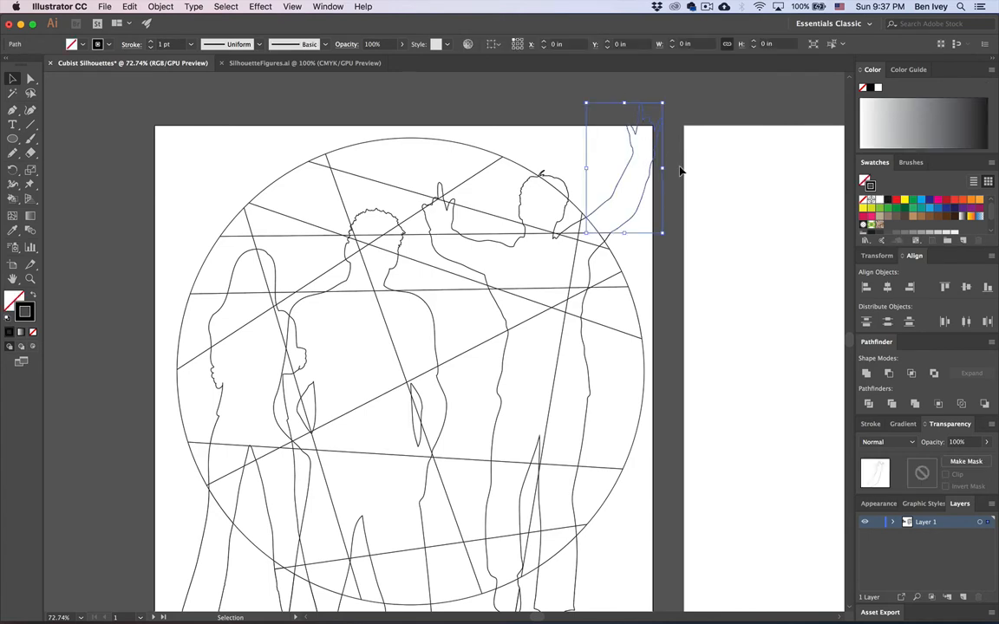
{"action": "key", "text": "Delete"}
{"action": "left_click", "coordinate": [555, 180]}
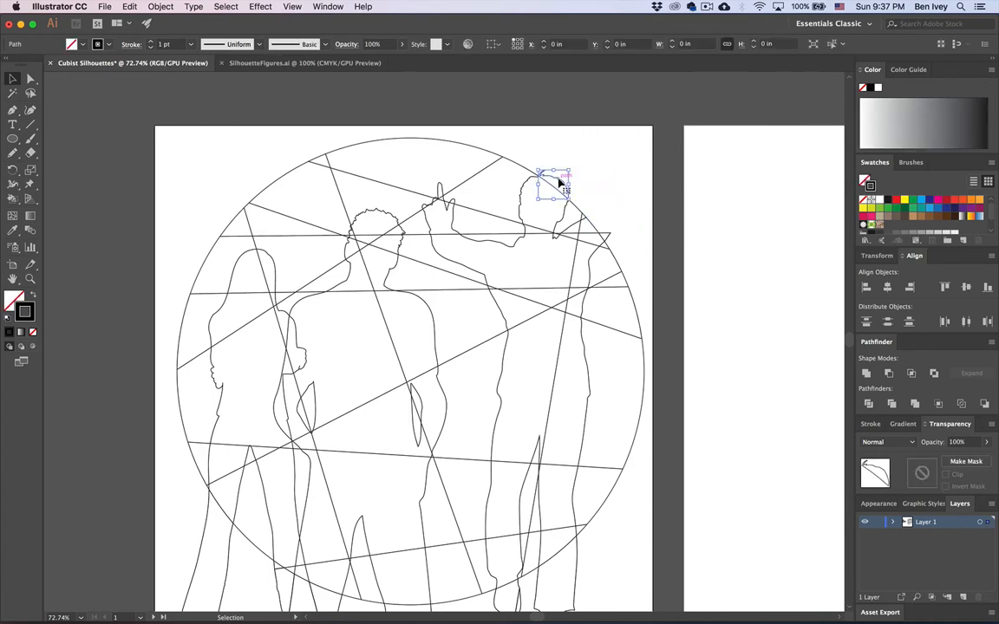
{"action": "key", "text": "Delete"}
{"action": "left_click", "coordinate": [611, 239]}
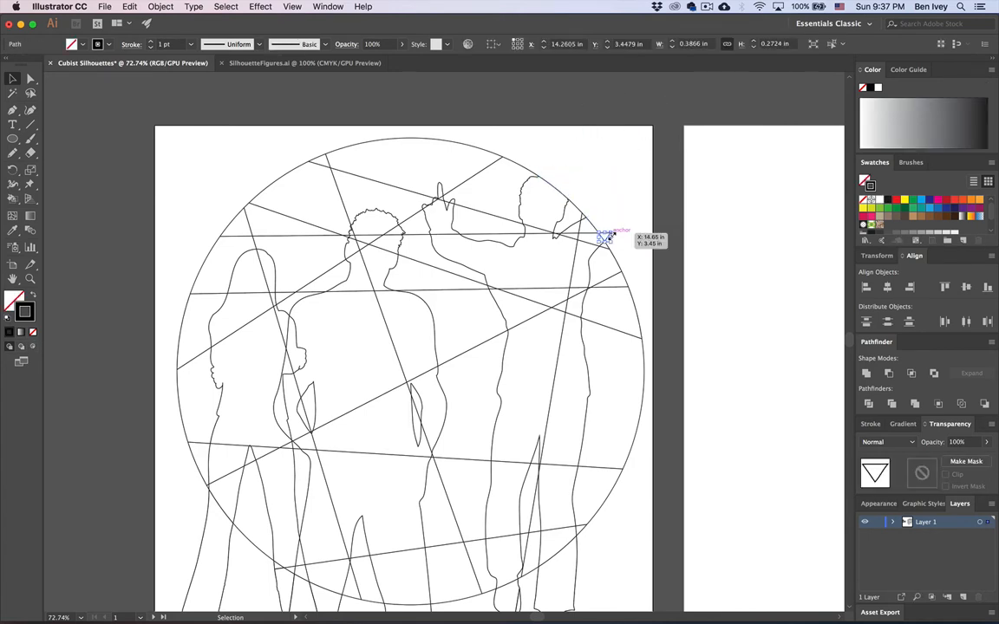
{"action": "key", "text": "Delete"}
Step: Delete both leg ends of the man with raised arms that extend below the circle
{"action": "scroll", "coordinate": [621, 345], "scroll_direction": "down", "scroll_amount": 5}
{"action": "left_click", "coordinate": [588, 409]}
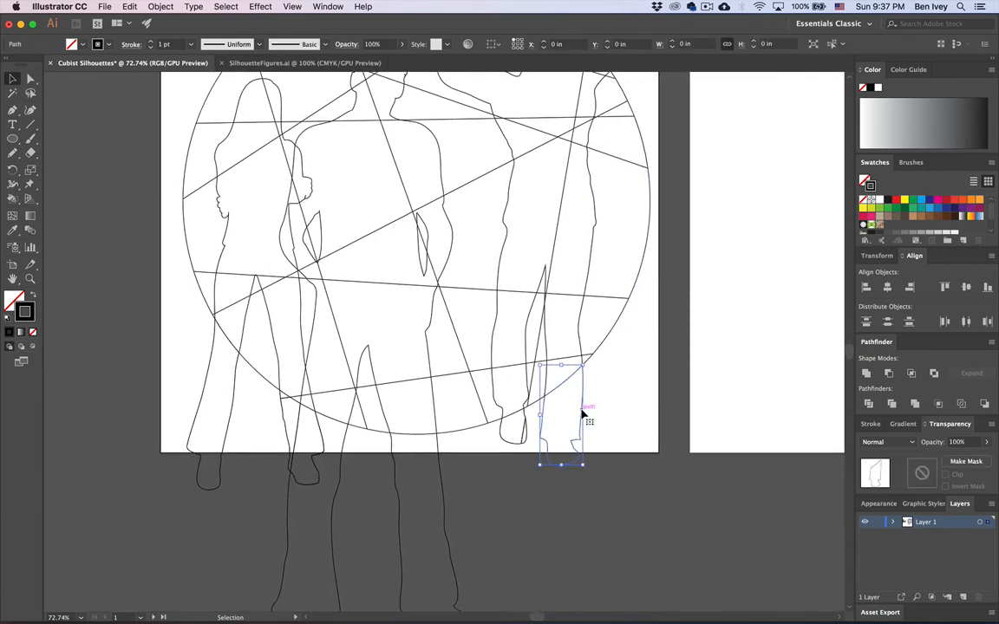
{"action": "key", "text": "Delete"}
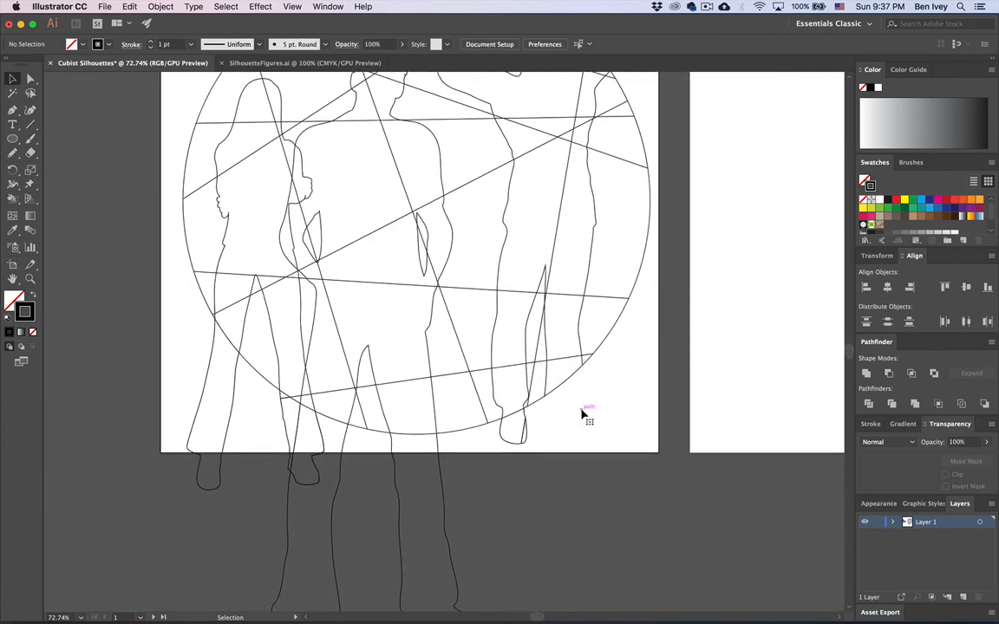
{"action": "left_click", "coordinate": [515, 443]}
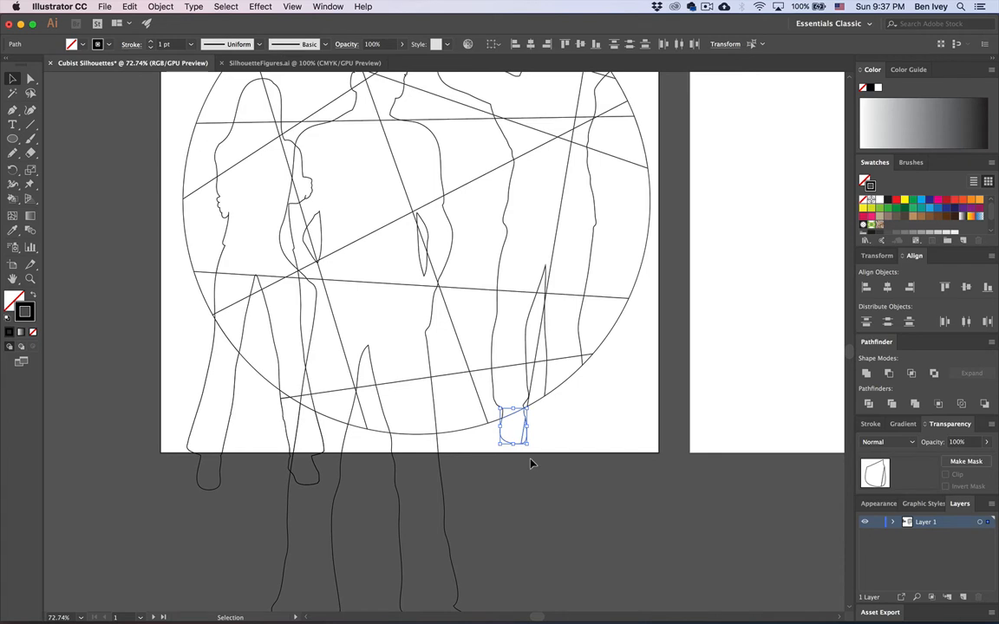
{"action": "key", "text": "Delete"}
Step: Delete the remaining leg and foot pieces of the central man and the woman outside the circle
{"action": "left_click", "coordinate": [400, 479]}
{"action": "key", "text": "Delete"}
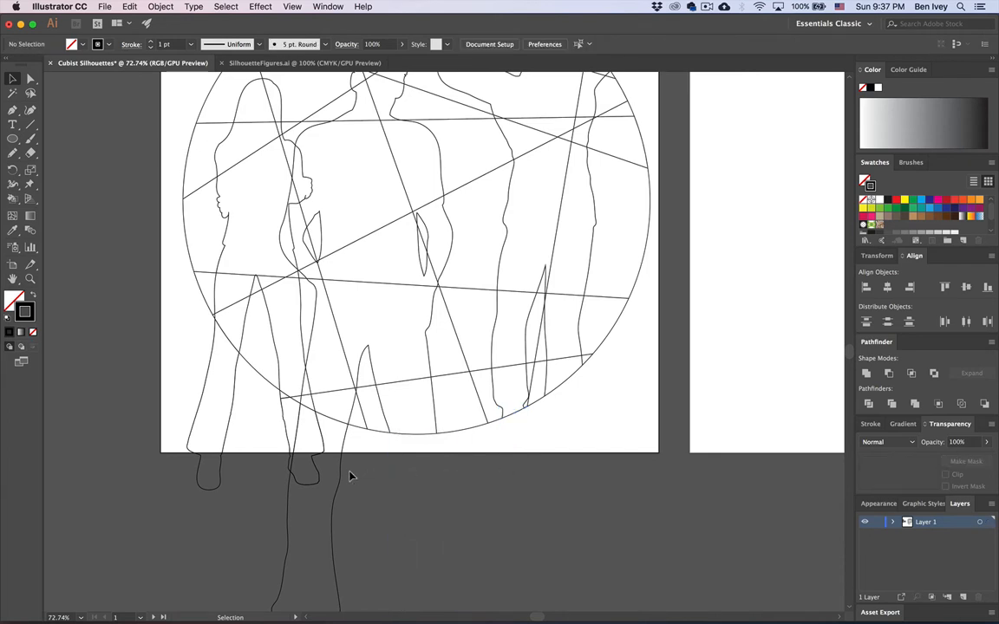
{"action": "left_click", "coordinate": [279, 469]}
{"action": "key", "text": "Delete"}
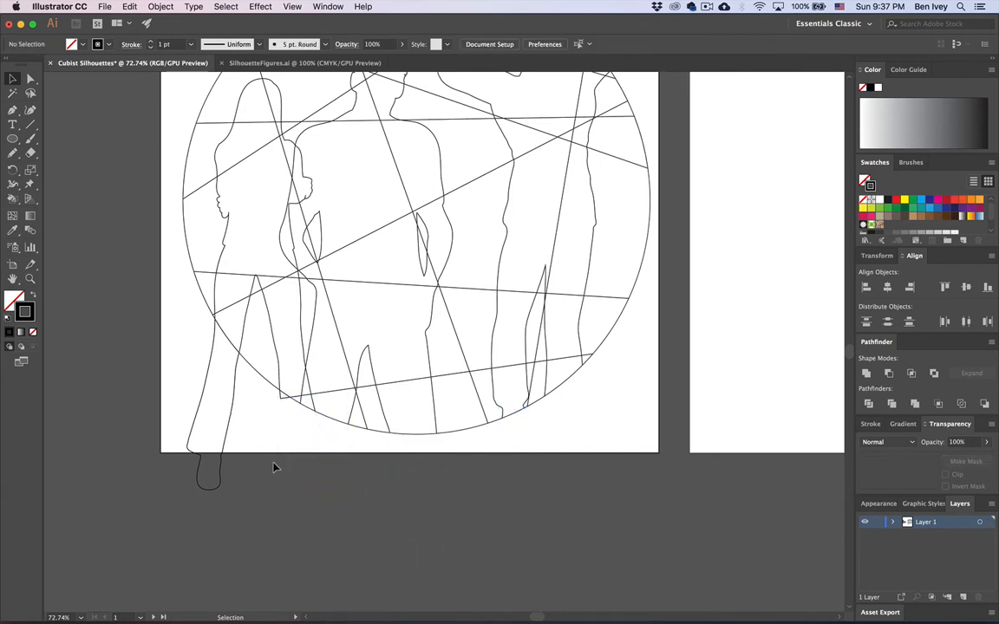
{"action": "left_click", "coordinate": [233, 426]}
{"action": "key", "text": "Delete"}
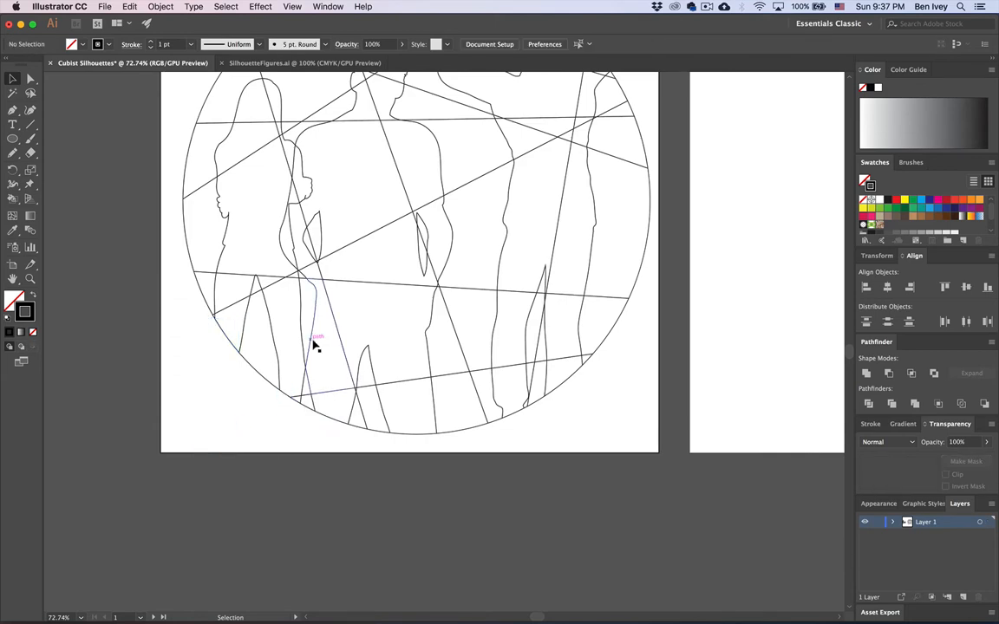
{"action": "scroll", "coordinate": [315, 345], "scroll_direction": "down", "scroll_amount": 5}
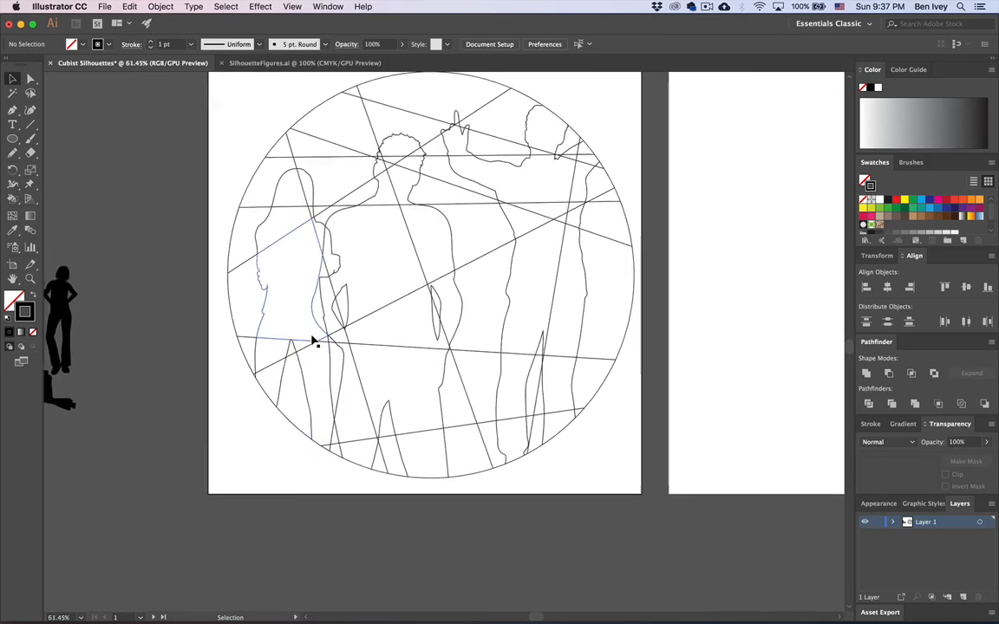
Step: Select all pieces of the divided circle artwork and give them a white fill with no stroke
{"action": "scroll", "coordinate": [315, 345], "scroll_direction": "up", "scroll_amount": 1}
{"action": "scroll", "coordinate": [485, 214], "scroll_direction": "up", "scroll_amount": 1}
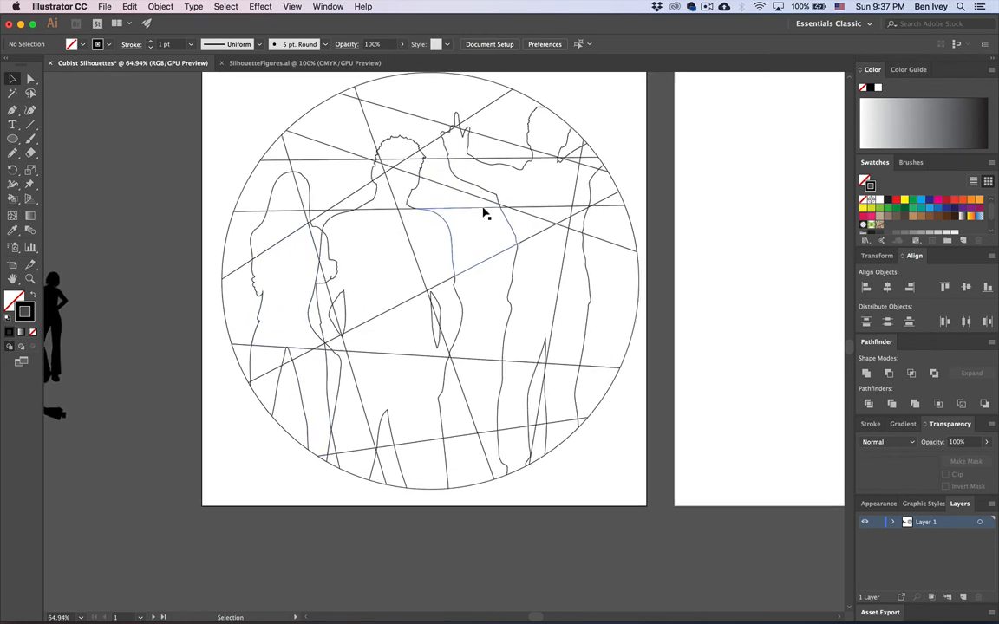
{"action": "scroll", "coordinate": [485, 214], "scroll_direction": "up", "scroll_amount": 1}
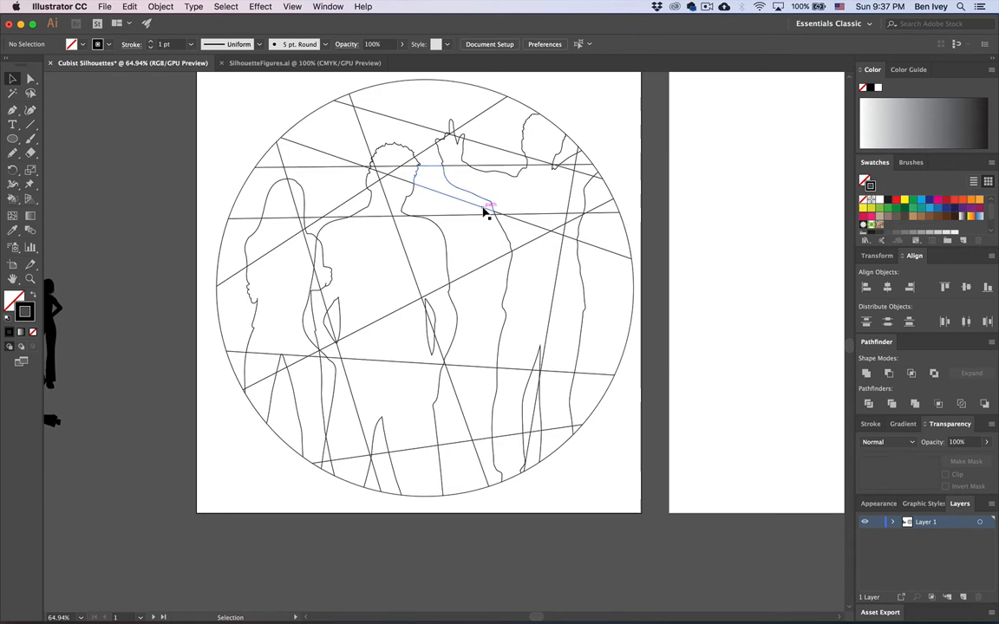
{"action": "scroll", "coordinate": [486, 215], "scroll_direction": "up", "scroll_amount": 1}
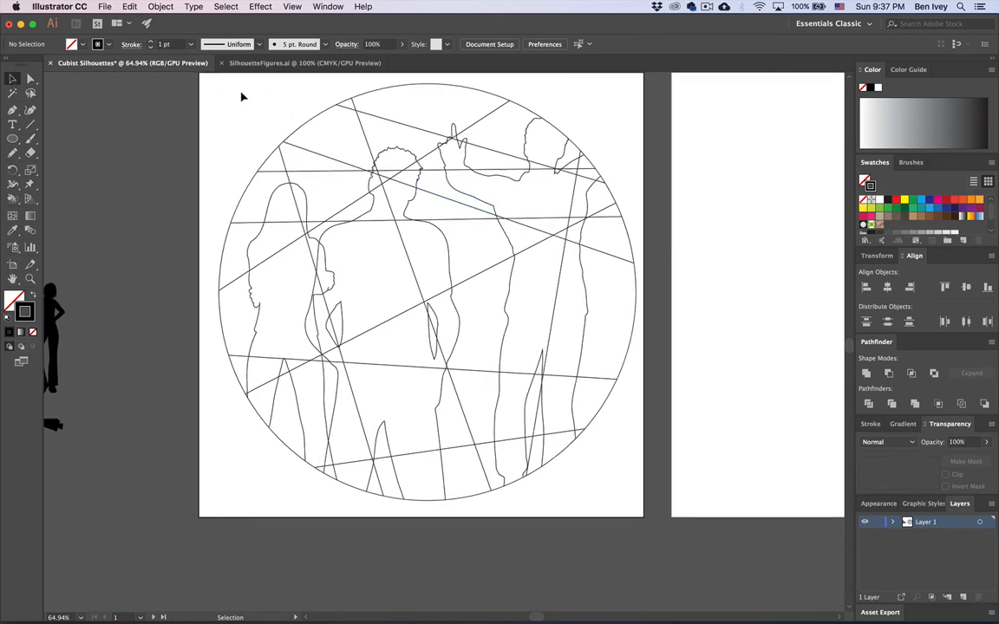
{"action": "left_click_drag", "start_coordinate": [205, 84], "coordinate": [643, 520]}
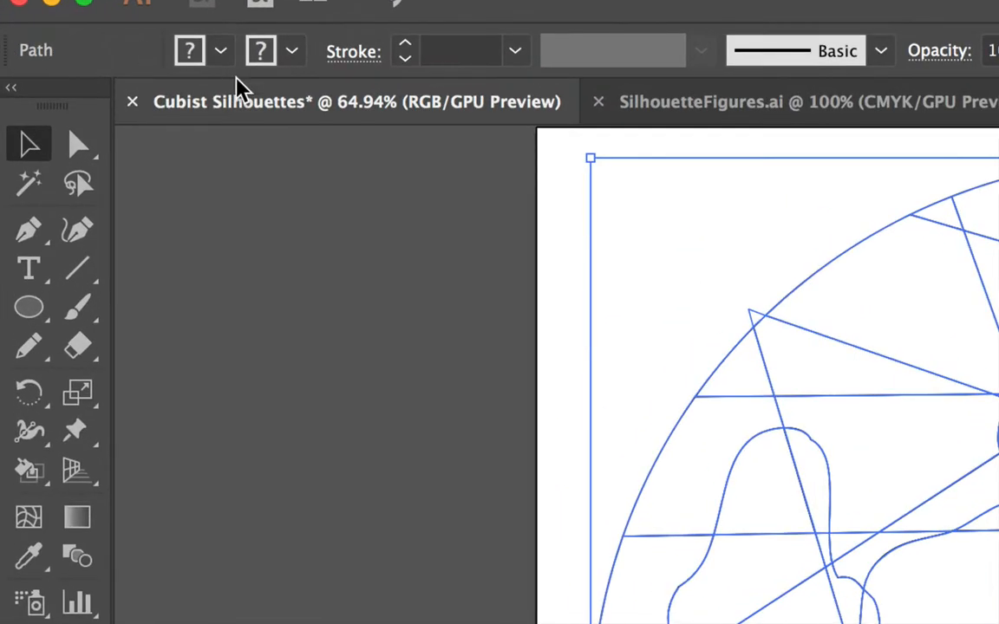
{"action": "left_click", "coordinate": [82, 43]}
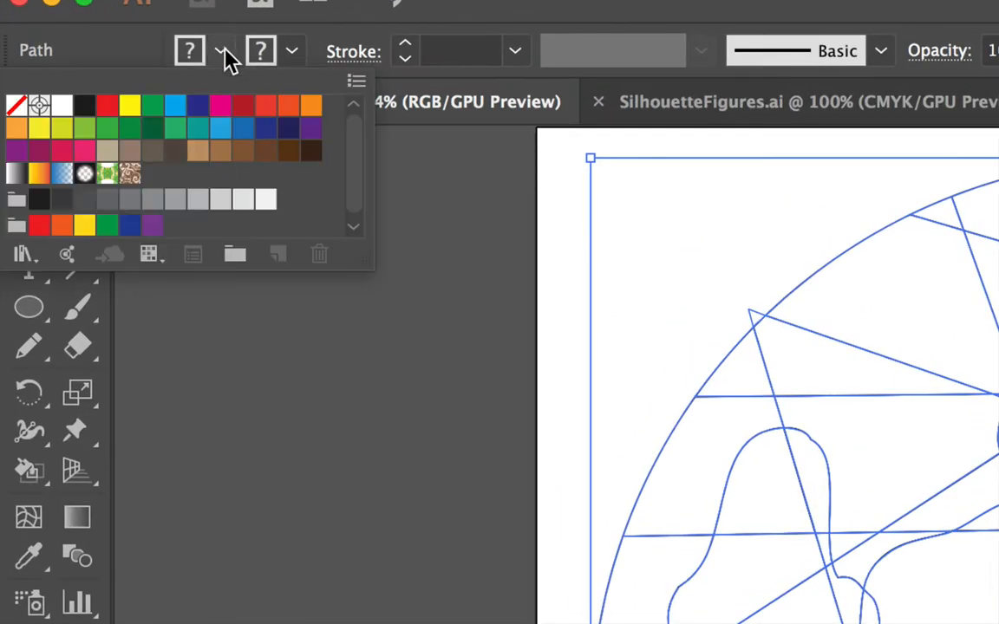
{"action": "left_click", "coordinate": [61, 105]}
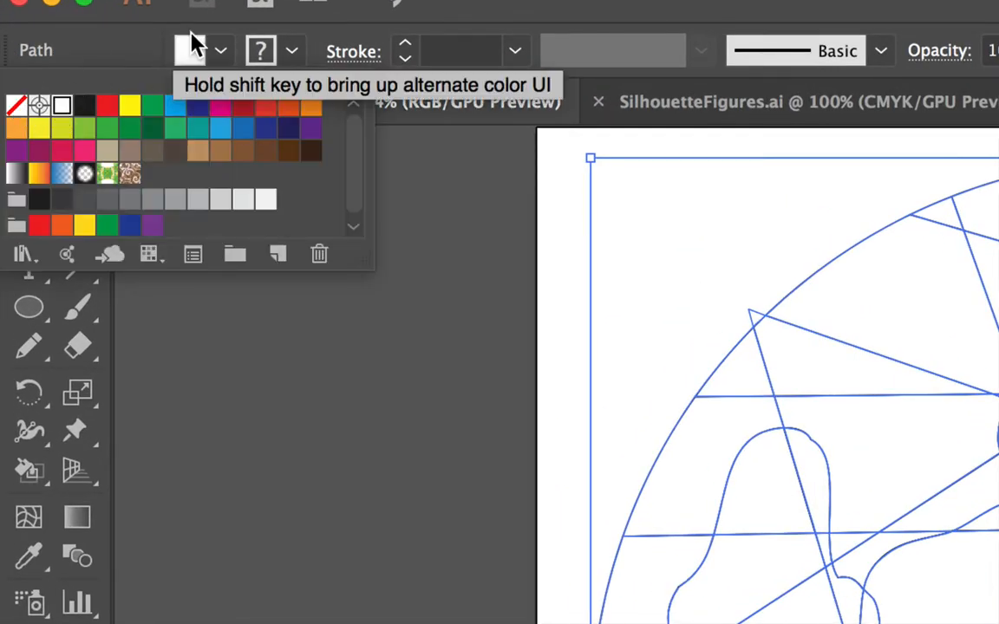
{"action": "left_click", "coordinate": [294, 53]}
{"action": "left_click", "coordinate": [294, 53]}
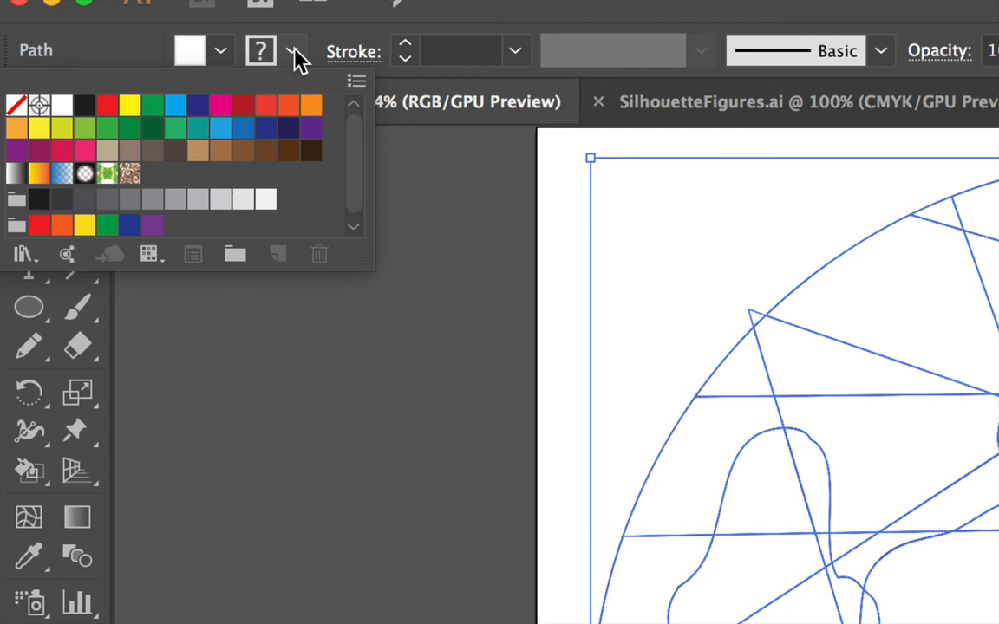
{"action": "left_click", "coordinate": [16, 106]}
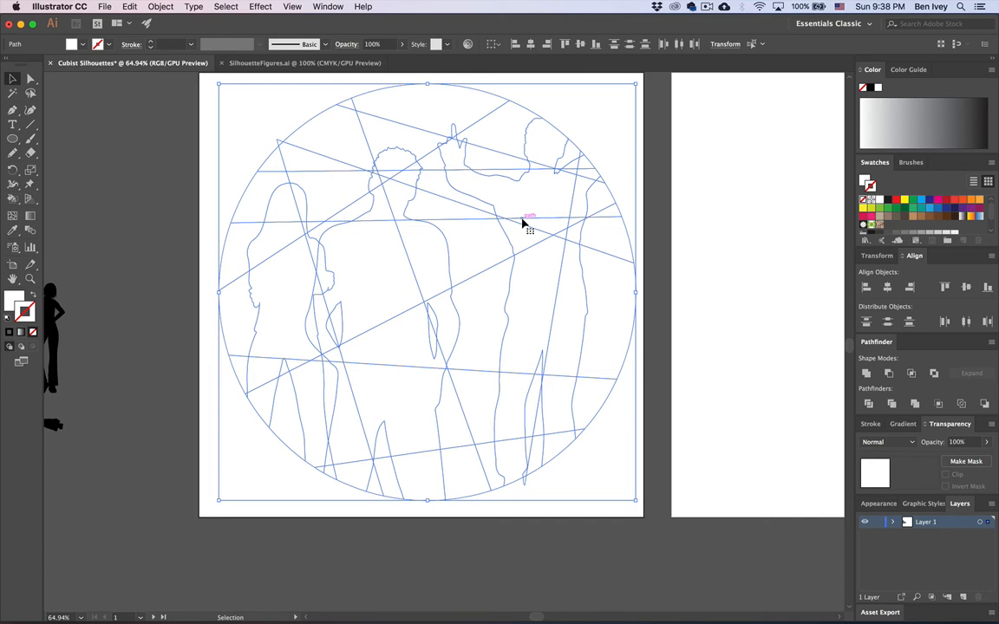
Step: Reselect all pieces of the circle and open the Bright swatch library from the Color Properties group
{"action": "left_click", "coordinate": [181, 165]}
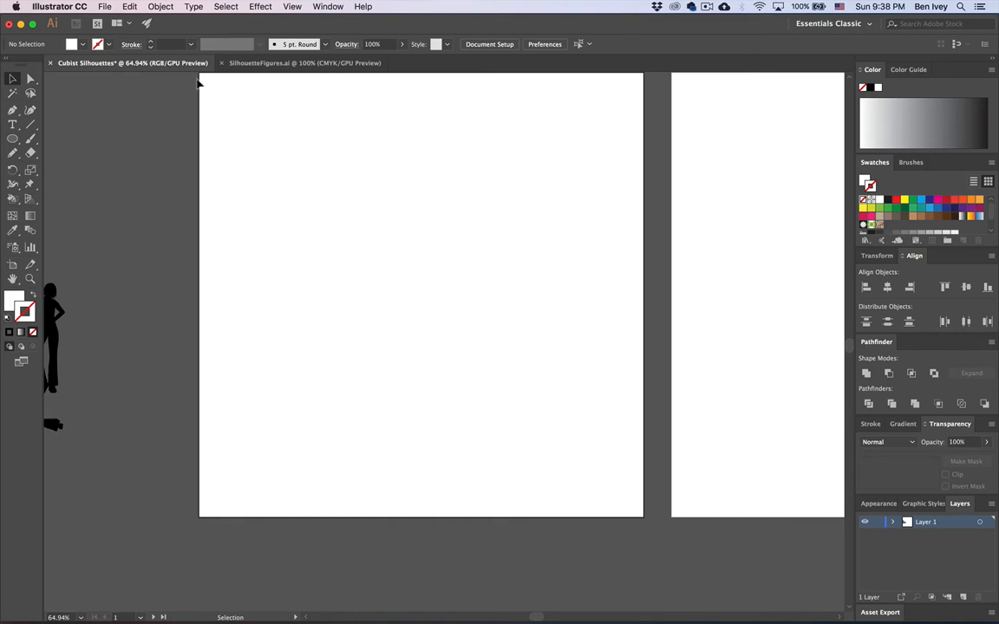
{"action": "left_click_drag", "start_coordinate": [198, 82], "coordinate": [630, 486]}
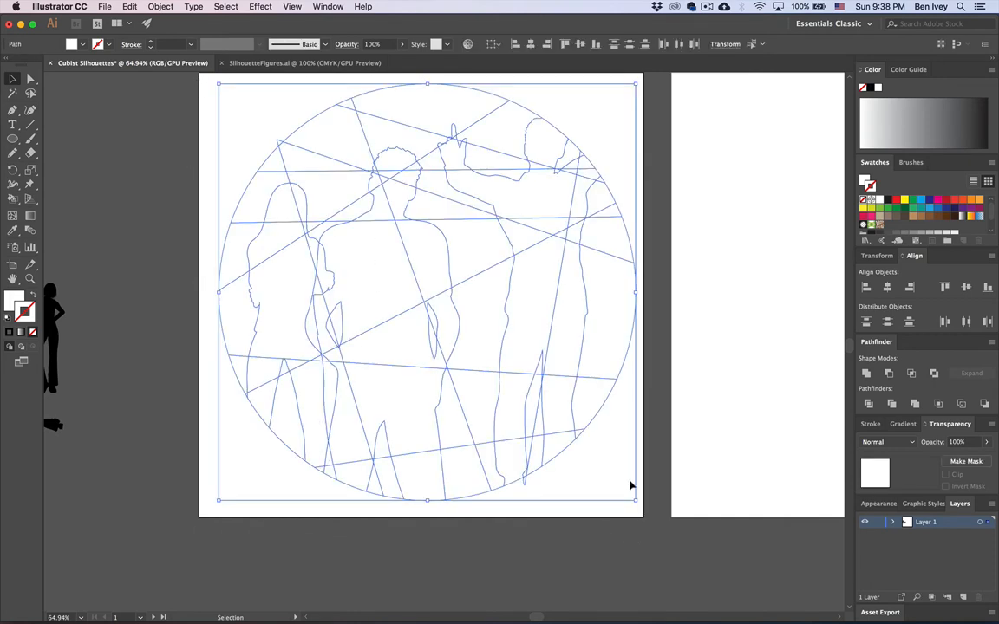
{"action": "scroll", "coordinate": [396, 252], "scroll_direction": "up", "scroll_amount": 2}
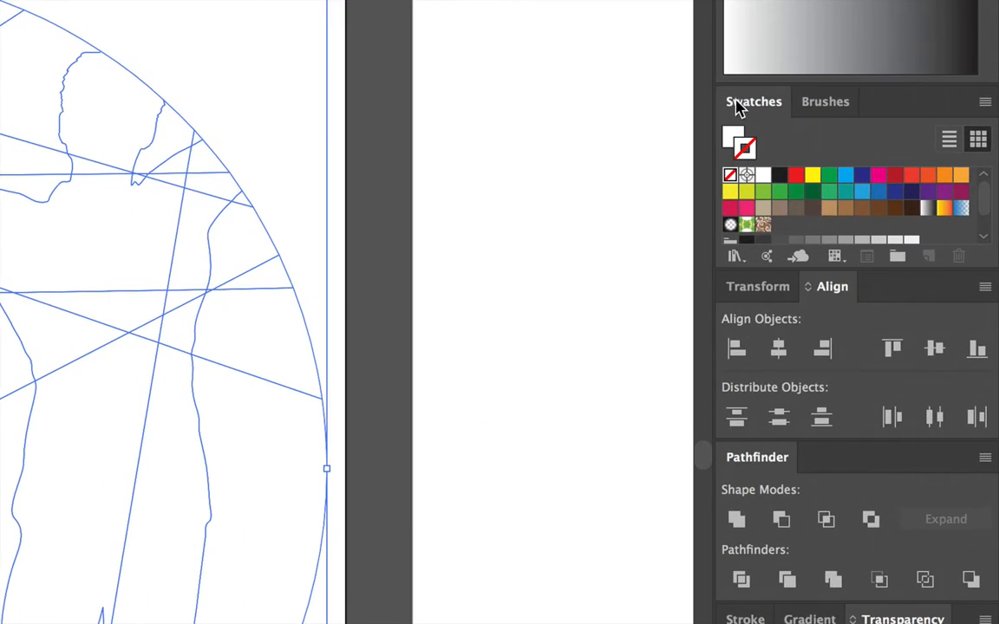
{"action": "left_click", "coordinate": [733, 258]}
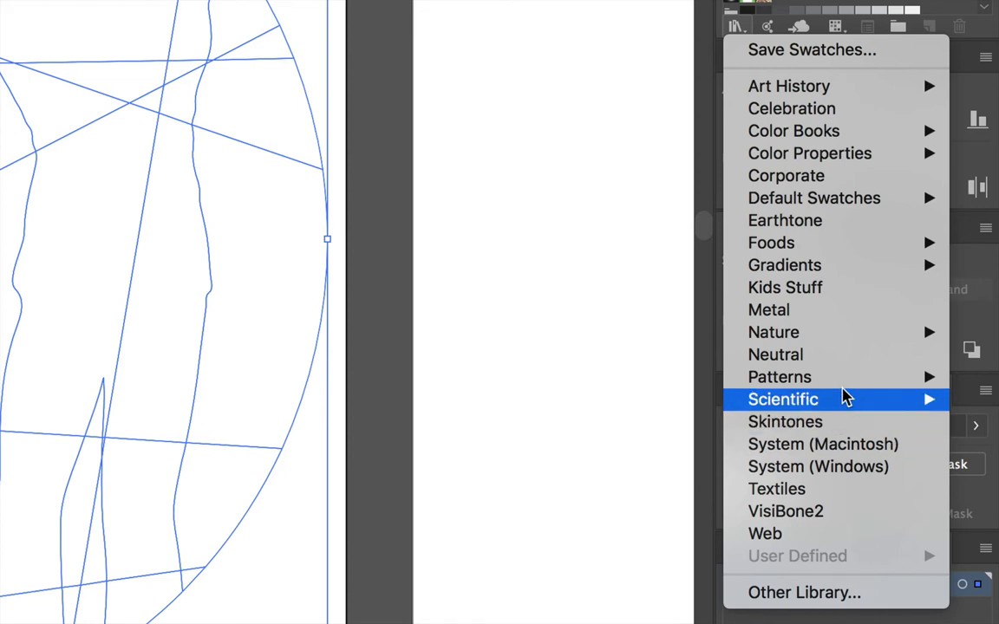
{"action": "mouse_move", "coordinate": [840, 383]}
{"action": "mouse_move", "coordinate": [815, 274]}
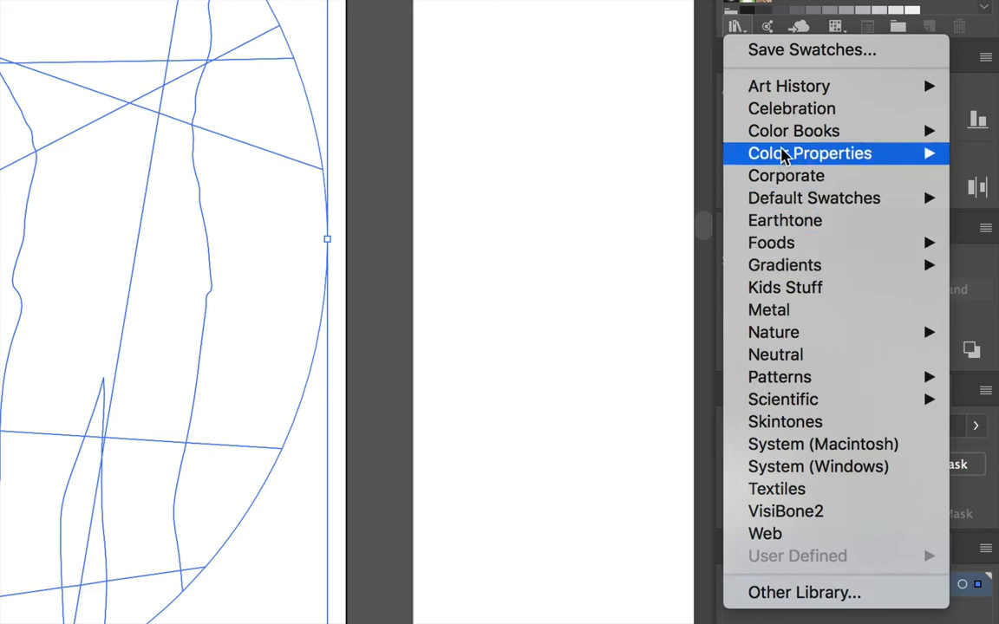
{"action": "mouse_move", "coordinate": [783, 130]}
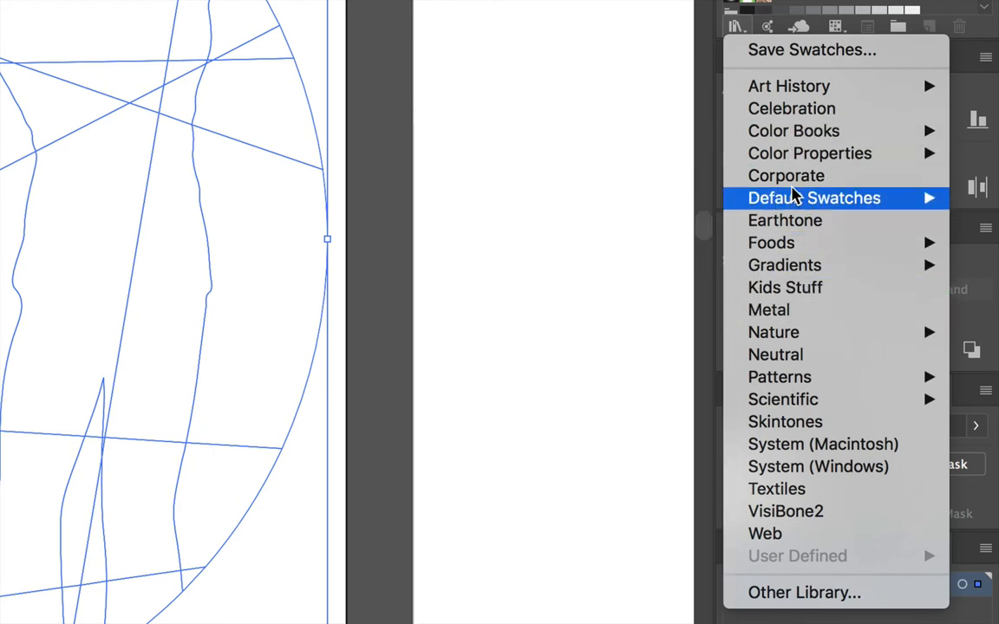
{"action": "mouse_move", "coordinate": [792, 195]}
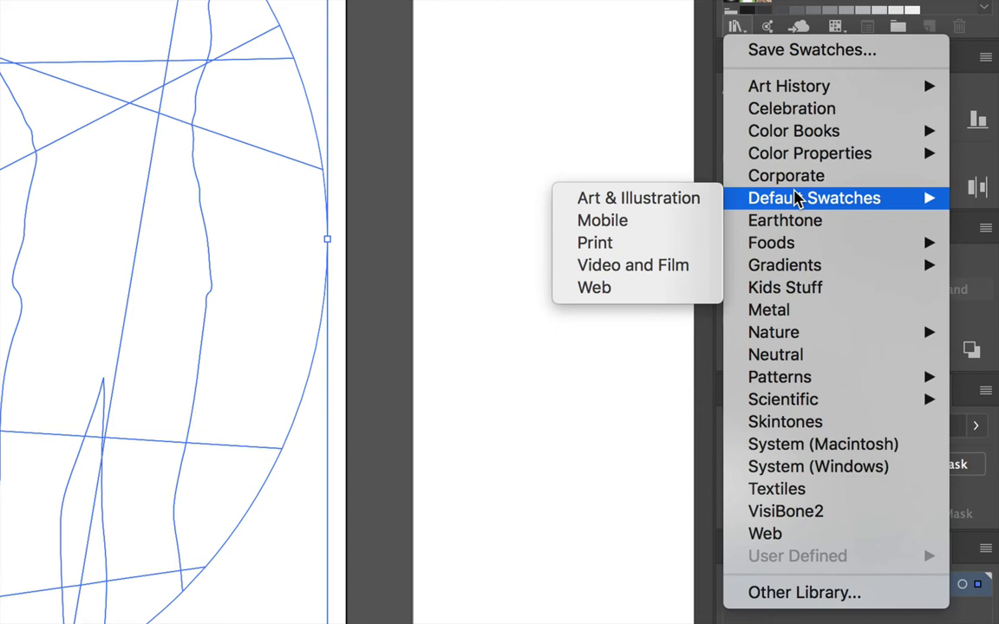
{"action": "mouse_move", "coordinate": [793, 156]}
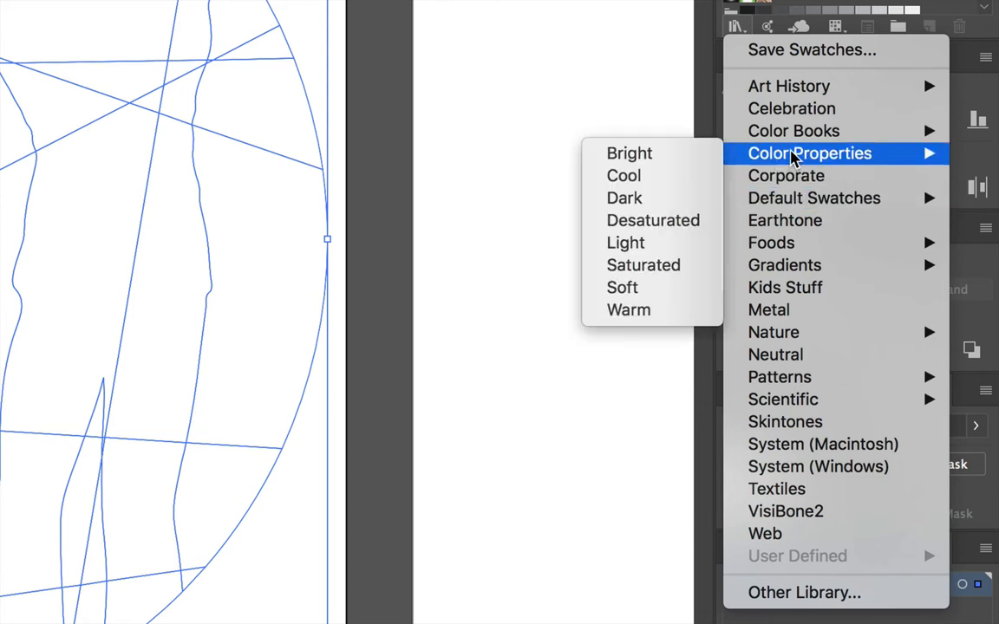
{"action": "left_click", "coordinate": [630, 156]}
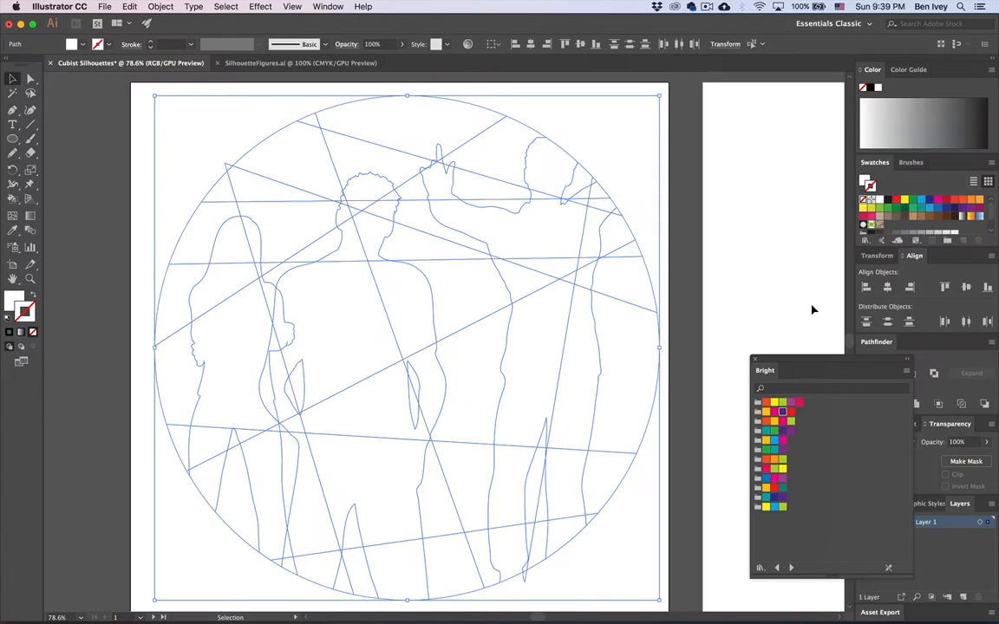
Step: Browse the neighbouring swatch libraries, including Desaturated, Soft, Corporate, Art & Illustration and Light, and return to Bright
{"action": "left_click_drag", "start_coordinate": [812, 365], "coordinate": [661, 247]}
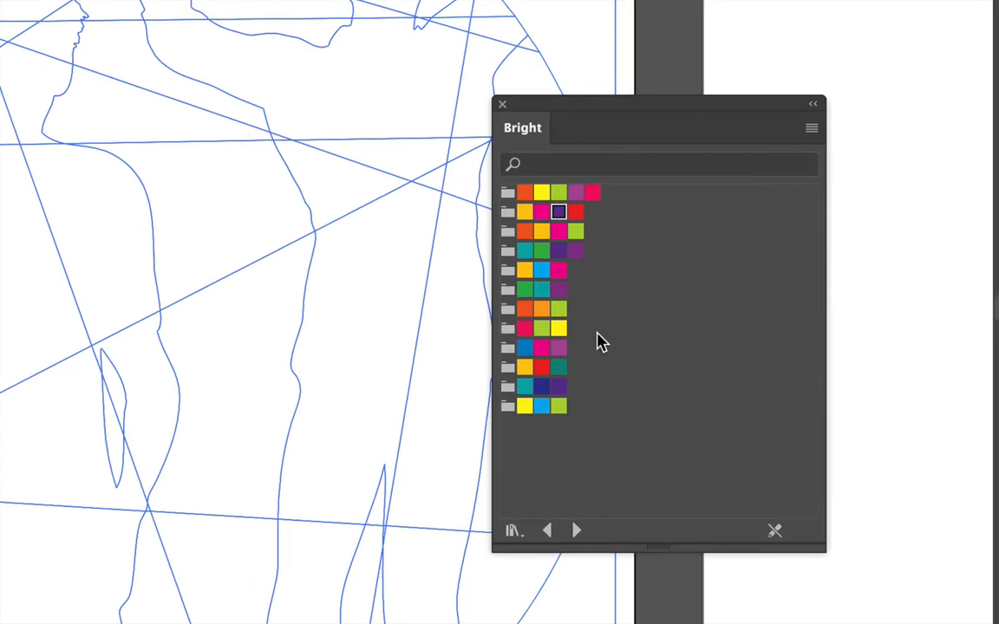
{"action": "left_click", "coordinate": [577, 531]}
{"action": "left_click", "coordinate": [577, 531]}
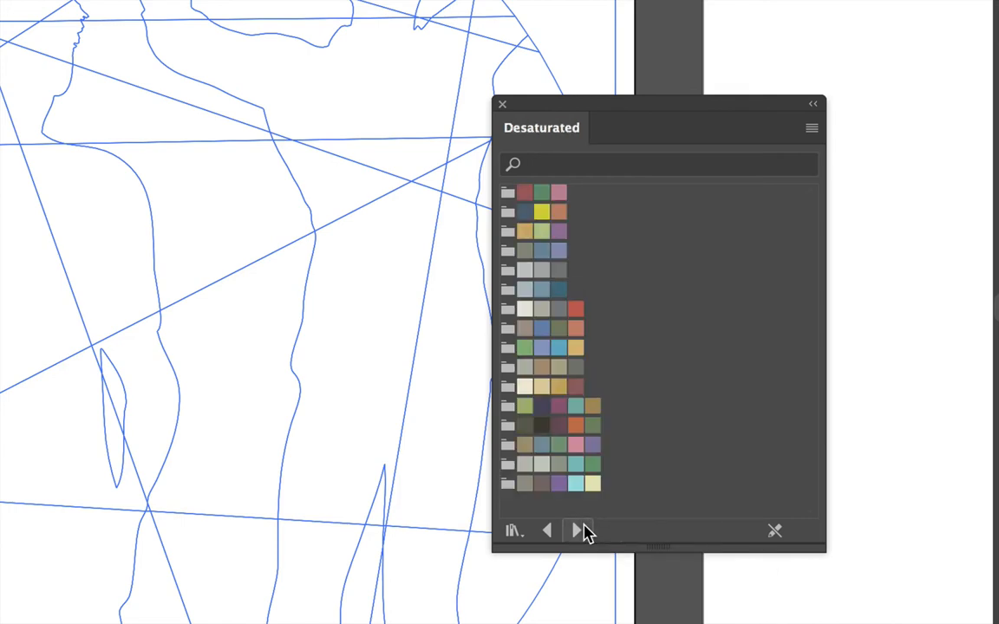
{"action": "left_click", "coordinate": [580, 531]}
{"action": "left_click", "coordinate": [580, 531]}
{"action": "left_click", "coordinate": [580, 530]}
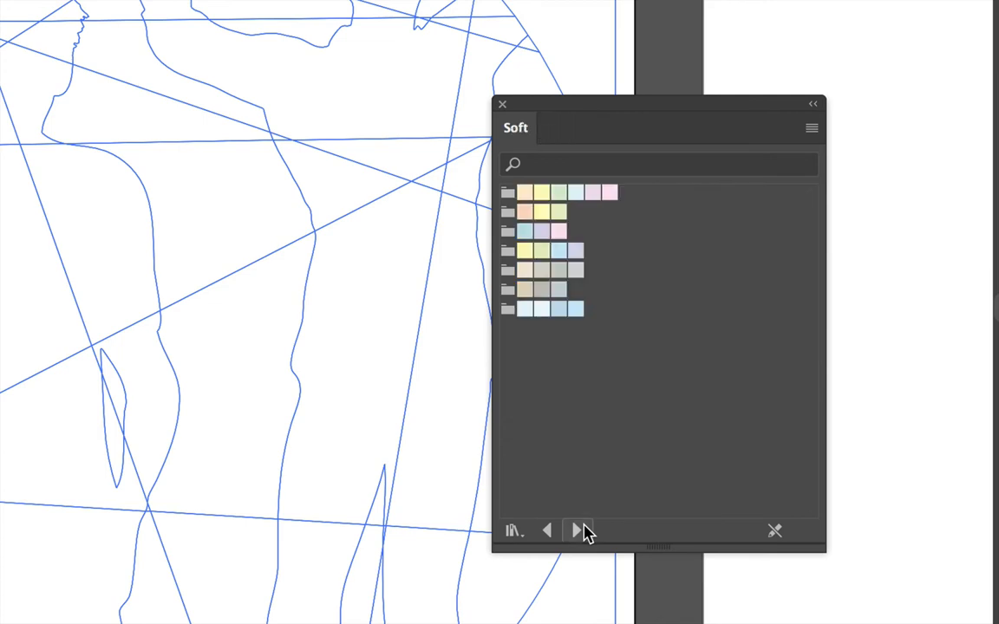
{"action": "left_click", "coordinate": [581, 530]}
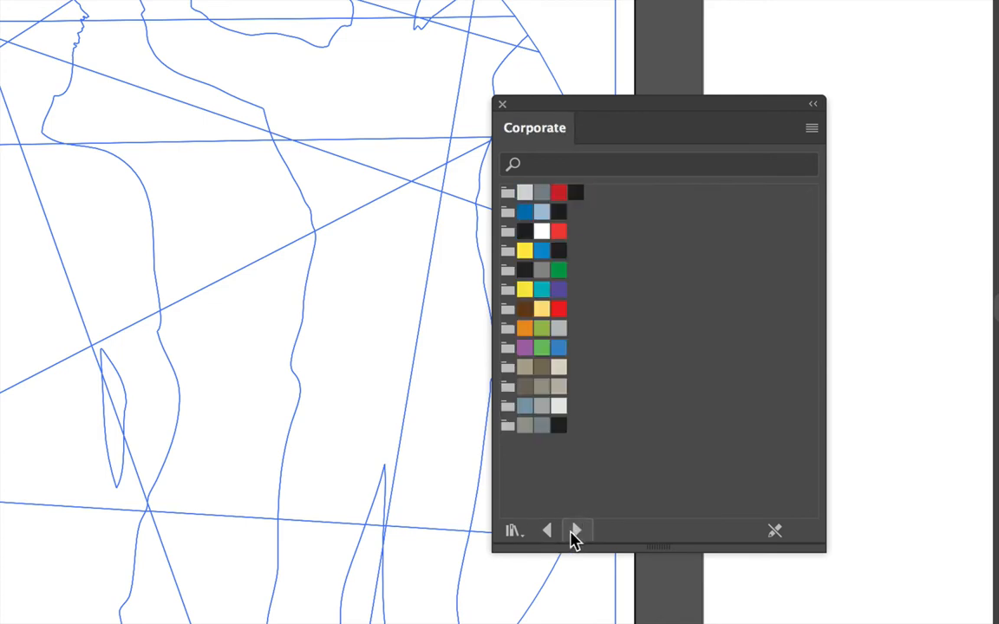
{"action": "left_click", "coordinate": [576, 535]}
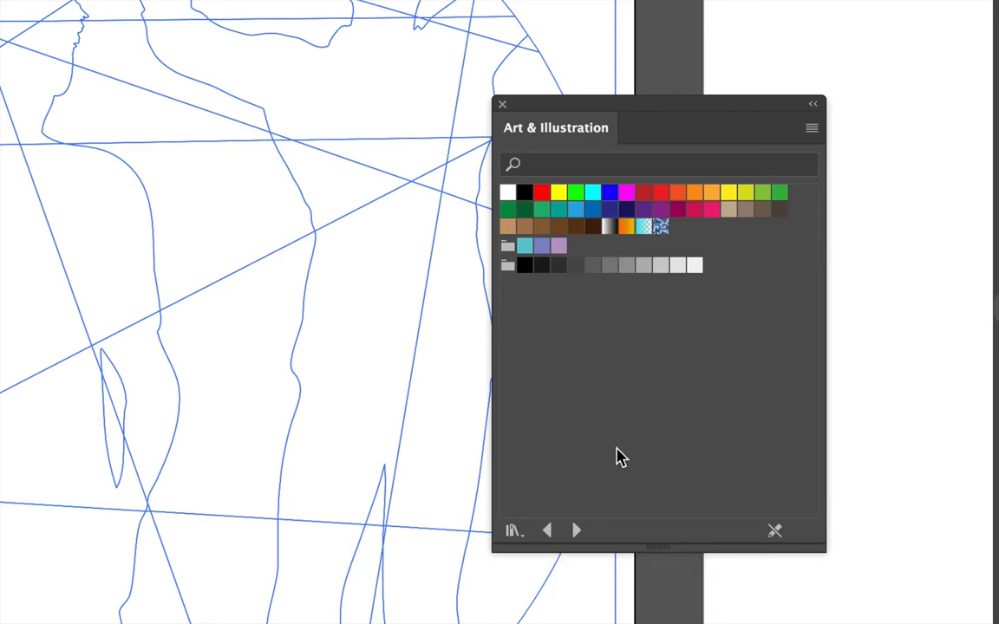
{"action": "left_click", "coordinate": [553, 535]}
{"action": "left_click", "coordinate": [552, 535]}
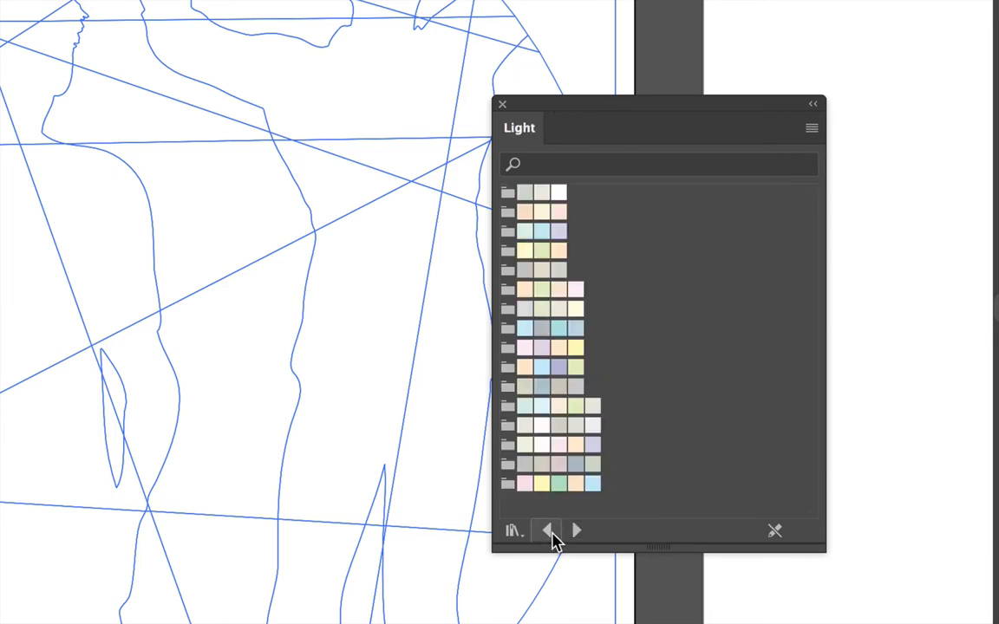
{"action": "left_click", "coordinate": [552, 534]}
{"action": "left_click", "coordinate": [552, 534]}
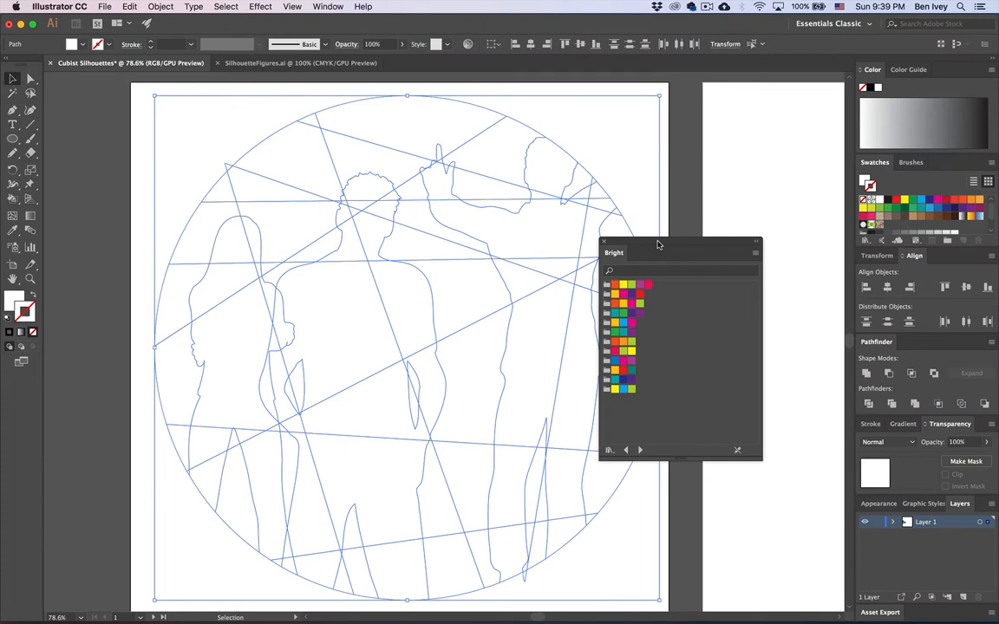
Step: Place the Bright swatch library beside the artboard and activate the Live Paint Bucket with the fill colour active
{"action": "left_click_drag", "start_coordinate": [658, 244], "coordinate": [132, 363]}
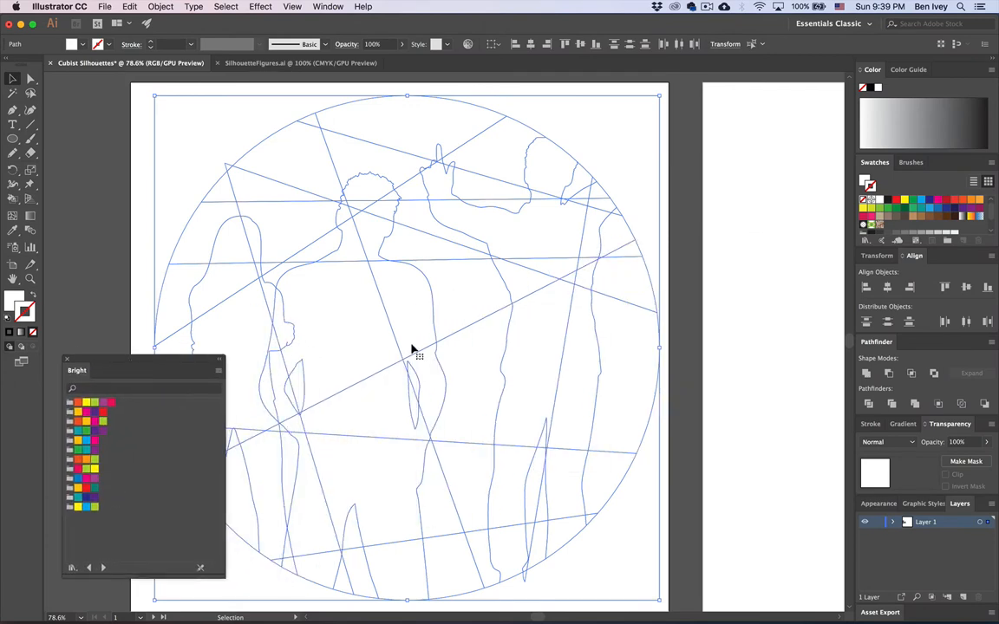
{"action": "scroll", "coordinate": [412, 350], "scroll_direction": "left", "scroll_amount": 6}
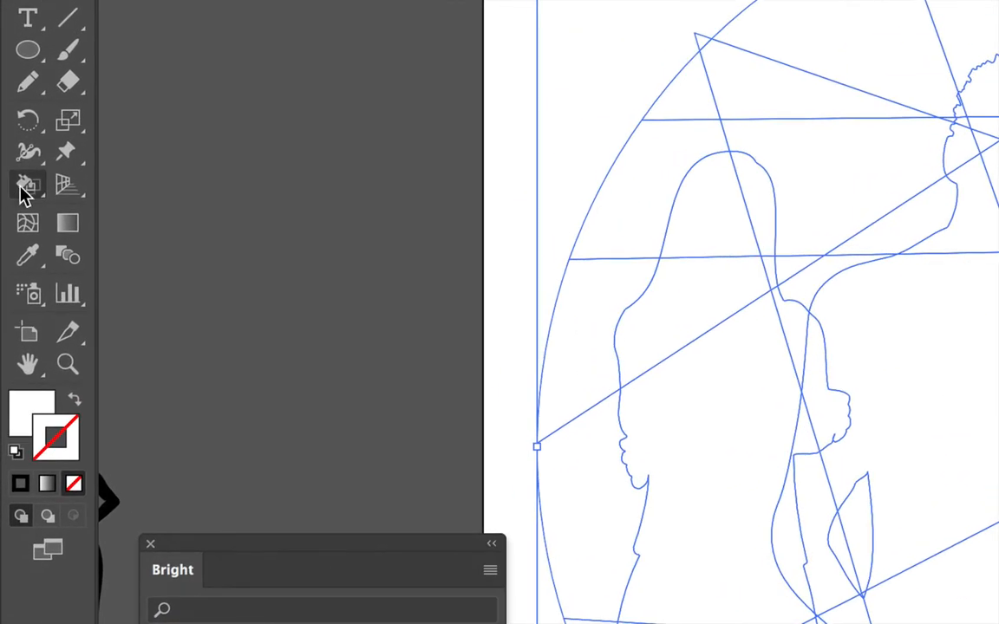
{"action": "left_click", "coordinate": [11, 201]}
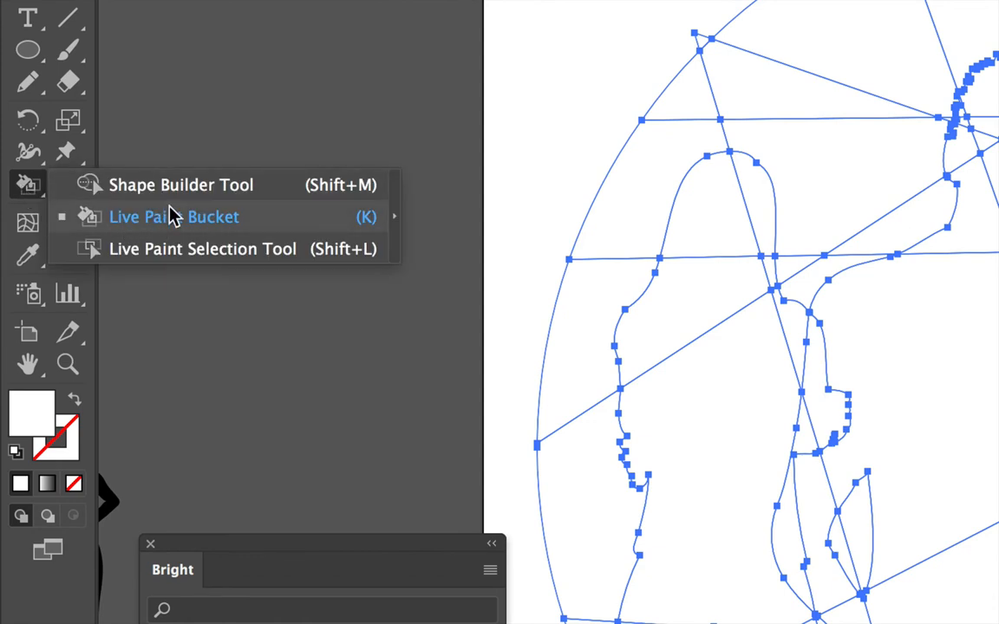
{"action": "left_click", "coordinate": [164, 215]}
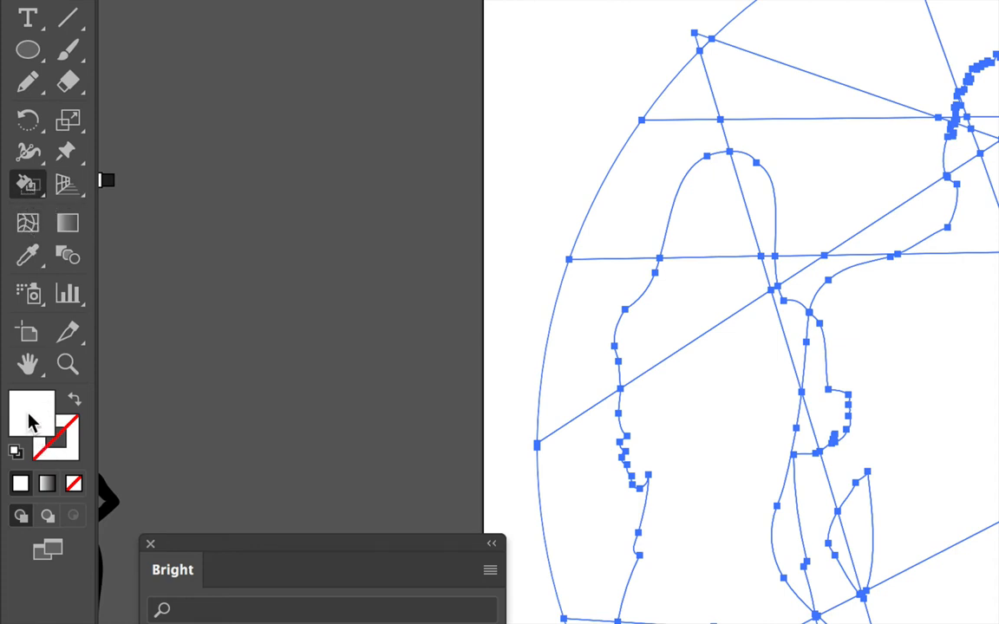
{"action": "left_click", "coordinate": [36, 400]}
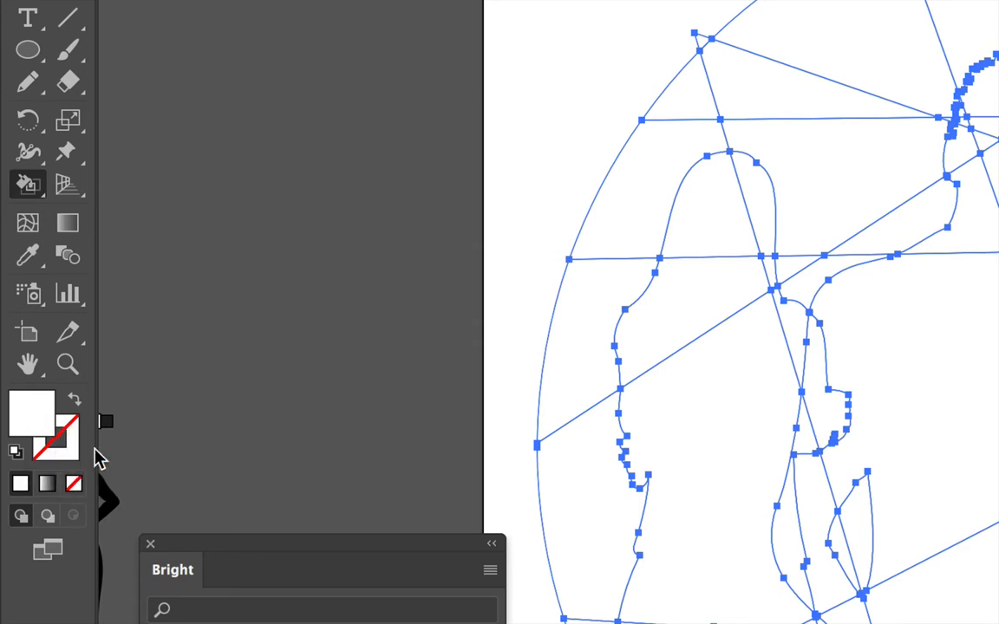
{"action": "left_click_drag", "start_coordinate": [187, 549], "coordinate": [198, 170]}
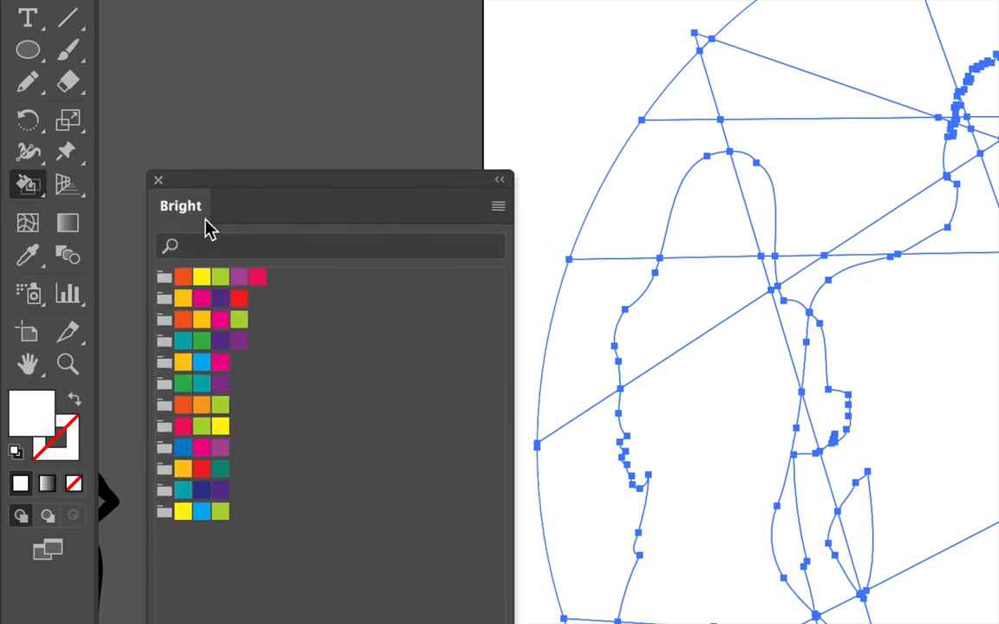
Step: Live-paint the circle's upper left section, the area beside the woman's hair and the wedge by the central man's leg dark purple (602D91)
{"action": "left_click", "coordinate": [202, 344]}
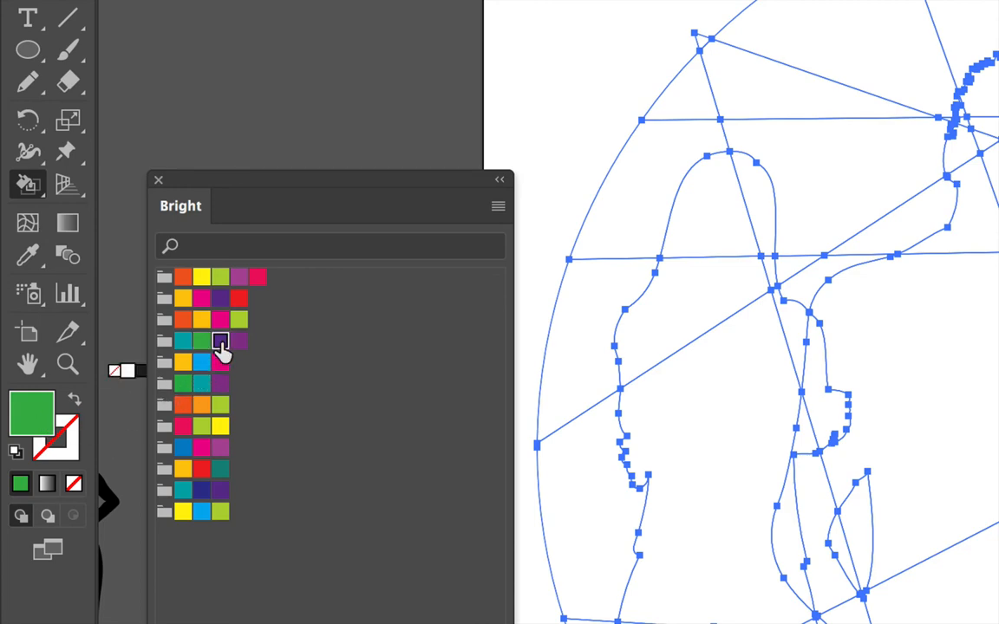
{"action": "left_click", "coordinate": [221, 344]}
{"action": "left_click", "coordinate": [202, 343]}
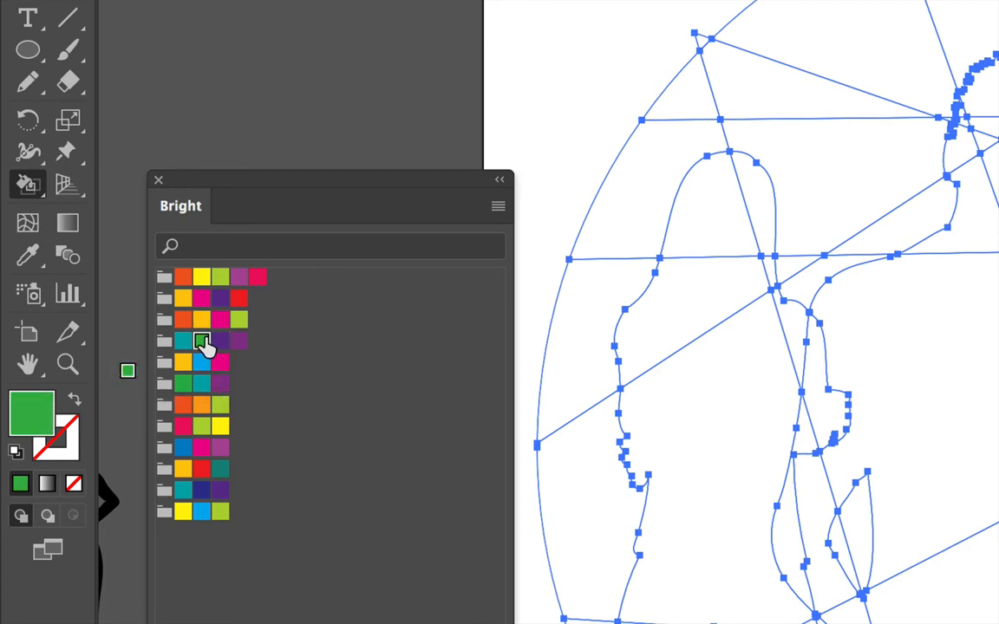
{"action": "left_click", "coordinate": [221, 344]}
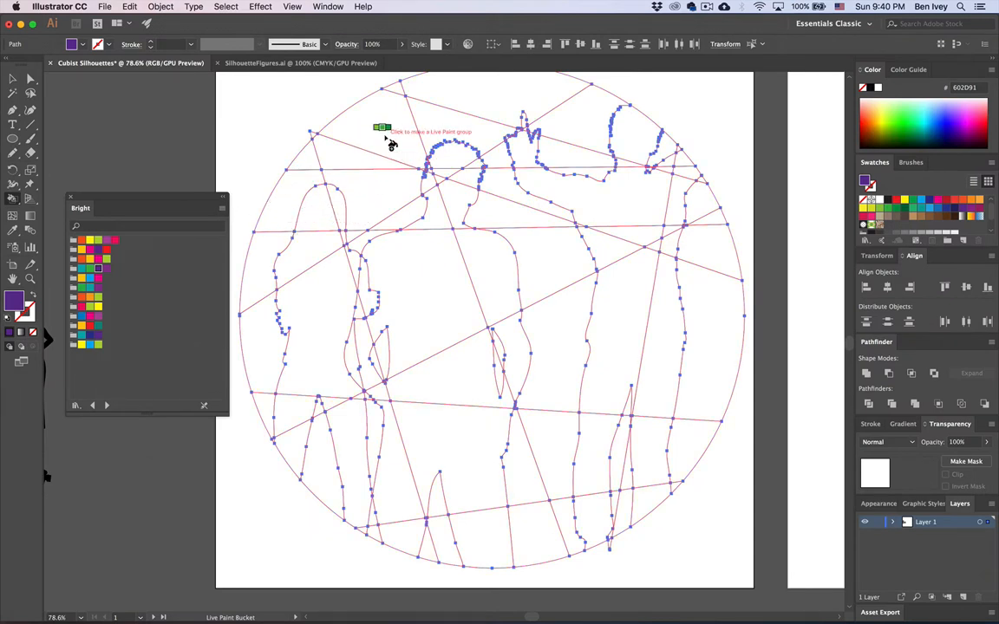
{"action": "left_click", "coordinate": [391, 139]}
{"action": "left_click", "coordinate": [260, 273]}
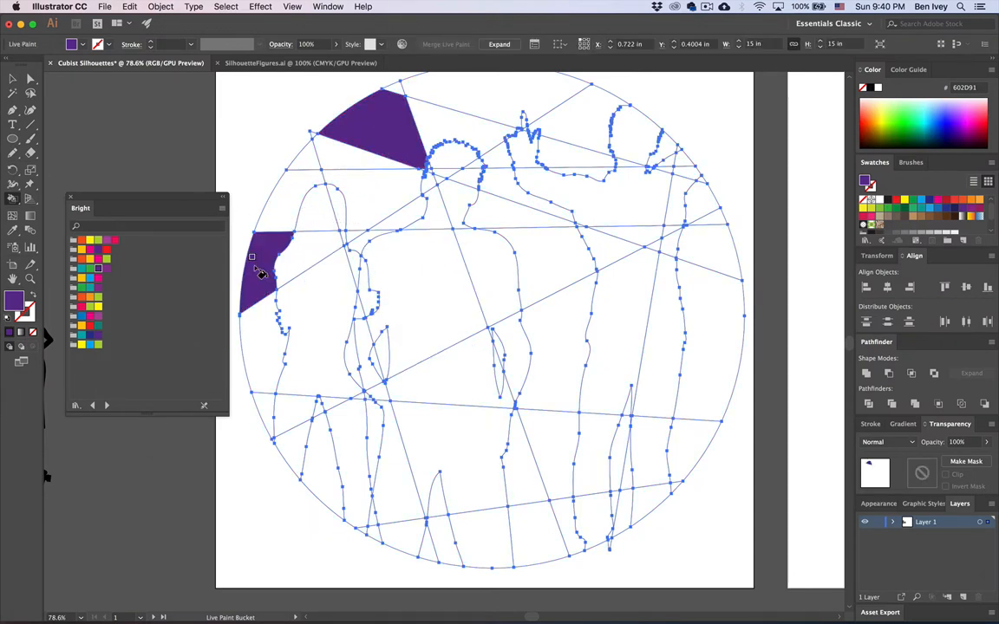
{"action": "left_click", "coordinate": [531, 486]}
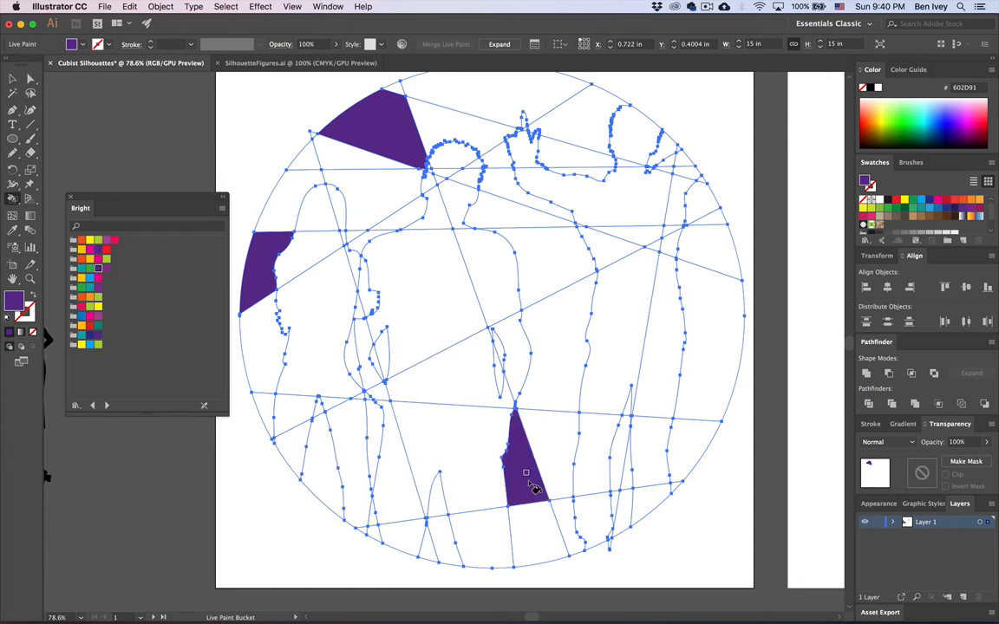
Step: Live-paint the right edge section and the wedge beside the raised hand dark purple (602D91), and two left-hand areas magenta (EC008C)
{"action": "left_click", "coordinate": [702, 351]}
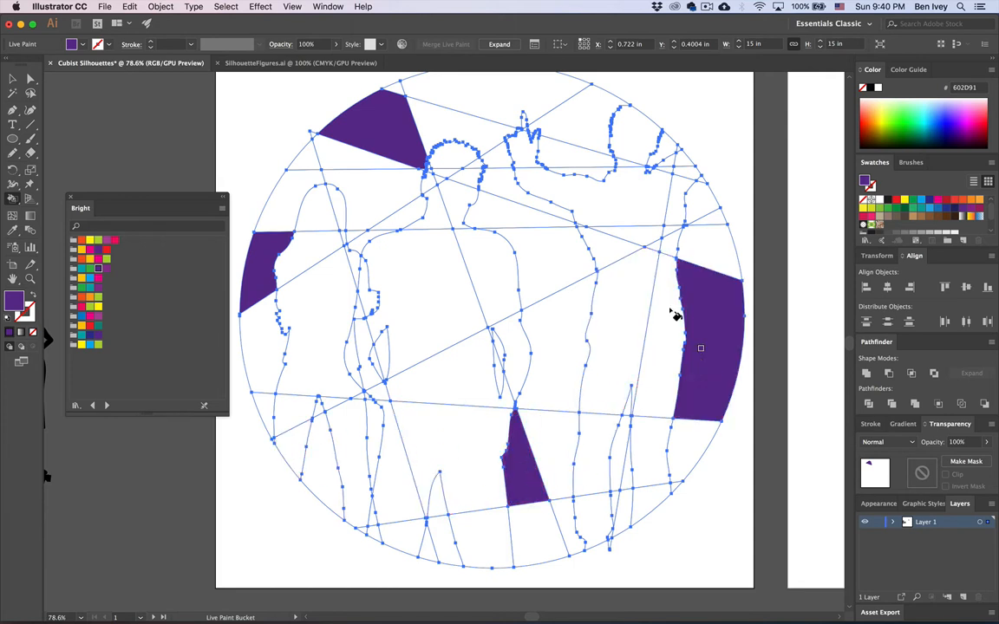
{"action": "left_click", "coordinate": [584, 133]}
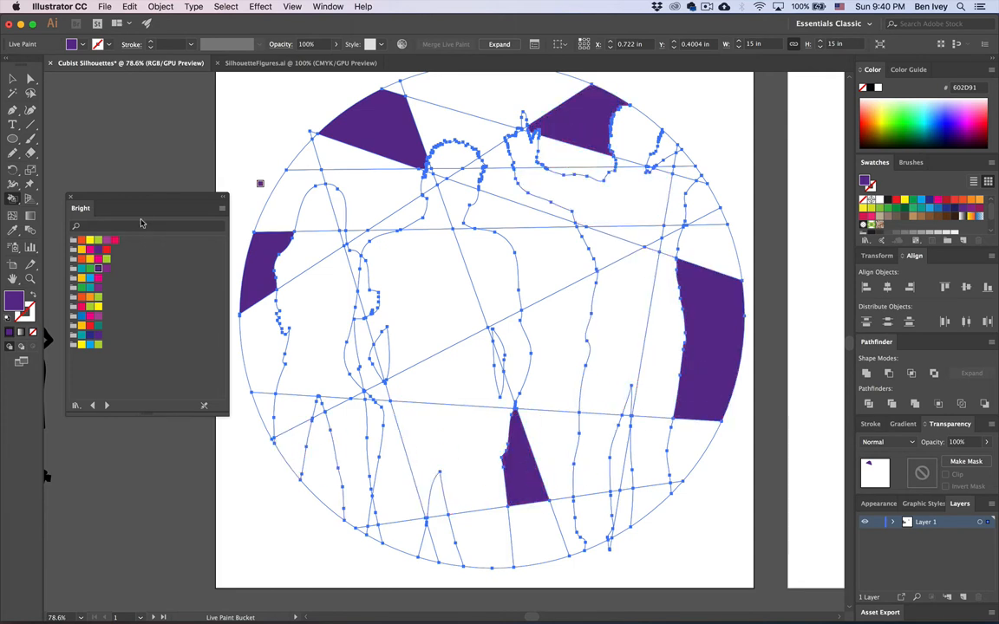
{"action": "left_click", "coordinate": [99, 261]}
{"action": "left_click", "coordinate": [305, 196]}
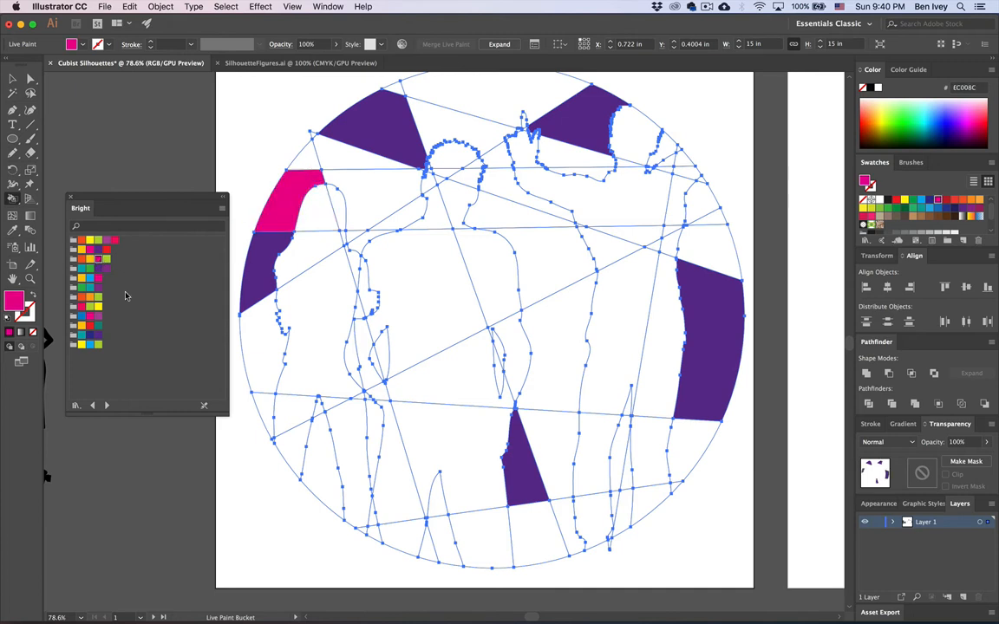
{"action": "left_click", "coordinate": [363, 362]}
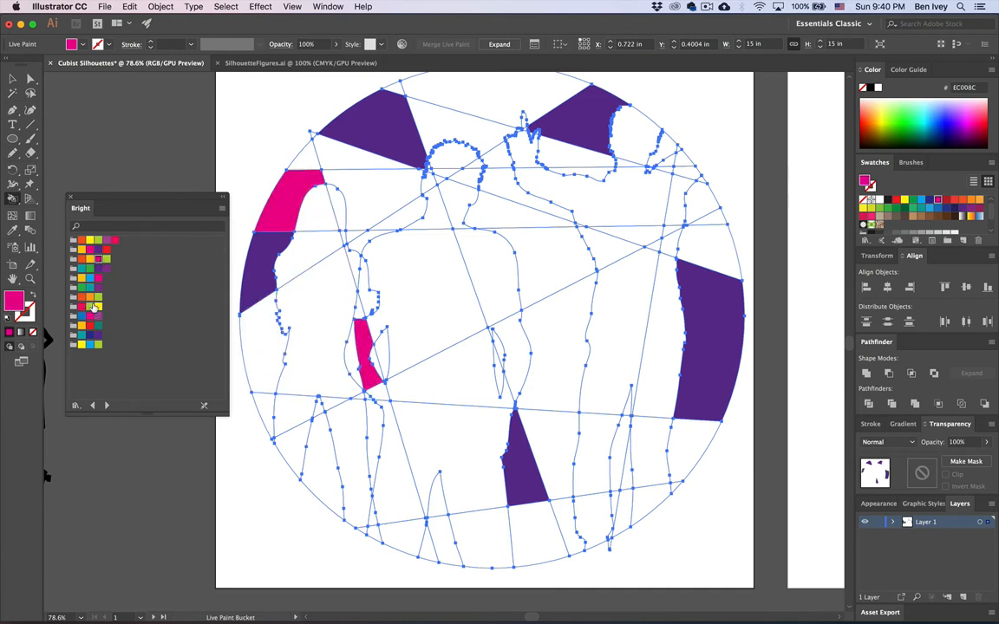
Step: Live-paint the central man's torso and the areas around his legs orange (F9A018), and hide the selection edges
{"action": "left_click", "coordinate": [90, 298]}
{"action": "left_click", "coordinate": [401, 293]}
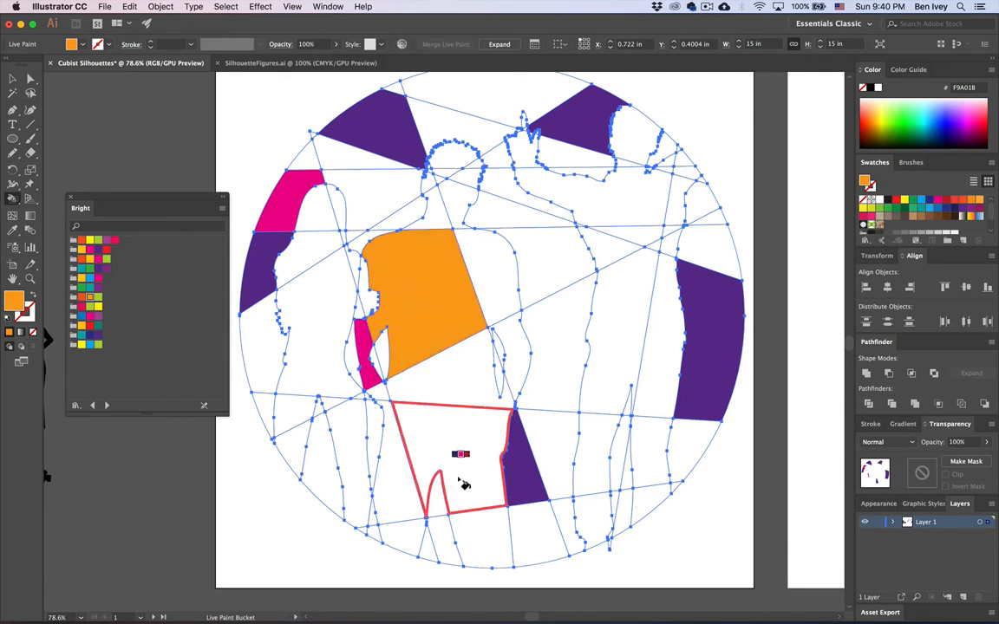
{"action": "left_click", "coordinate": [459, 474]}
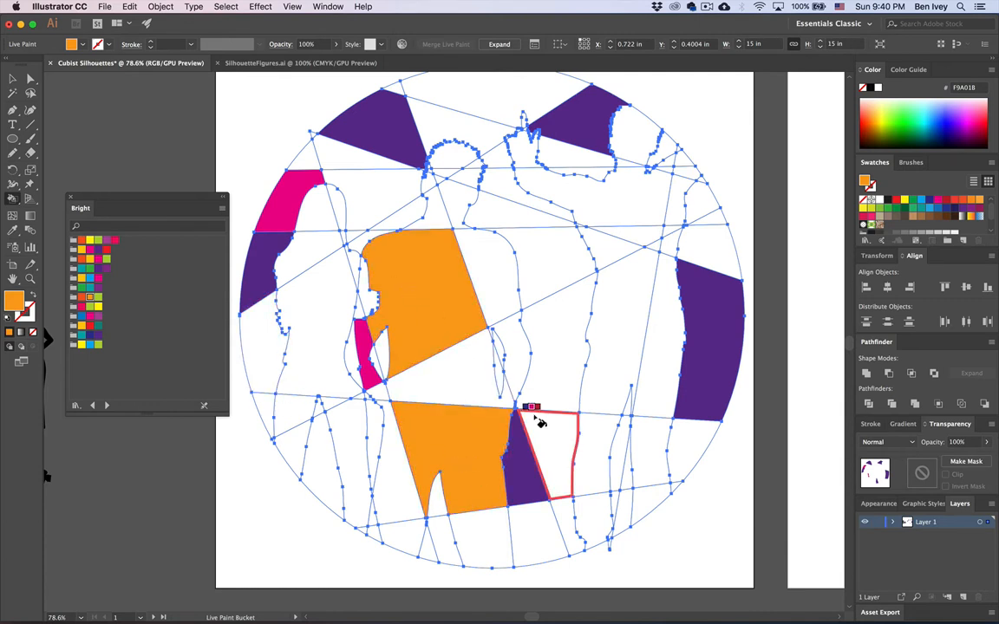
{"action": "left_click", "coordinate": [386, 467]}
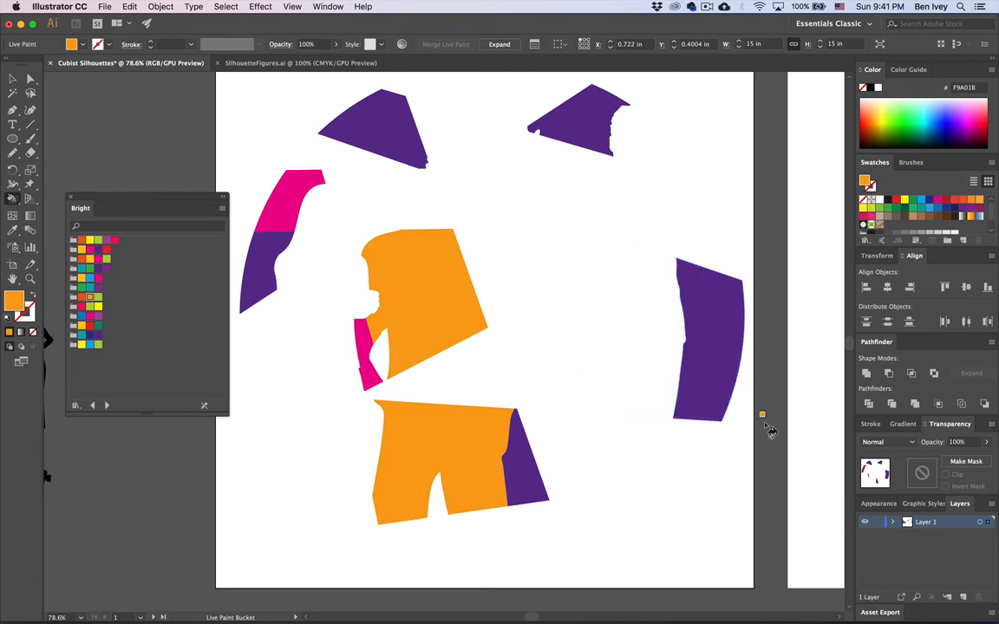
{"action": "key", "text": "super+h"}
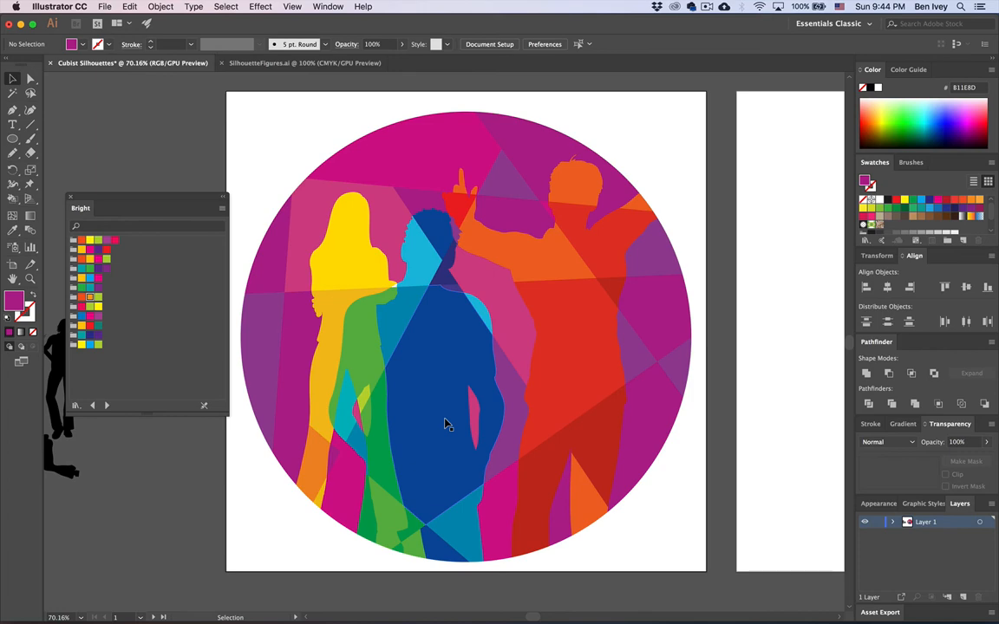
Step: Expand the fully coloured Live Paint circle into regular shapes and deselect it
{"action": "left_click", "coordinate": [356, 156]}
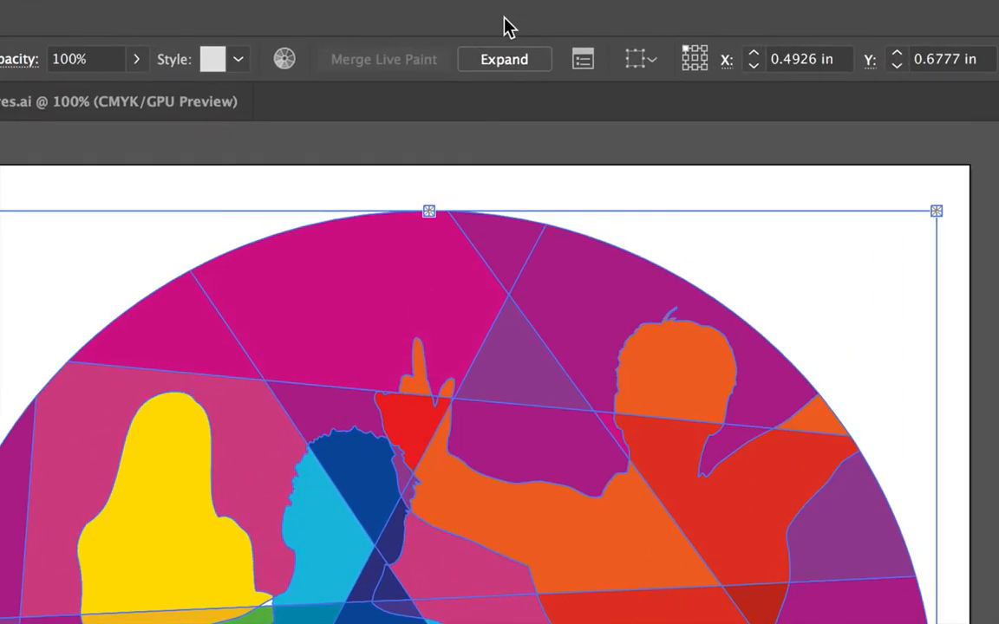
{"action": "left_click", "coordinate": [504, 60]}
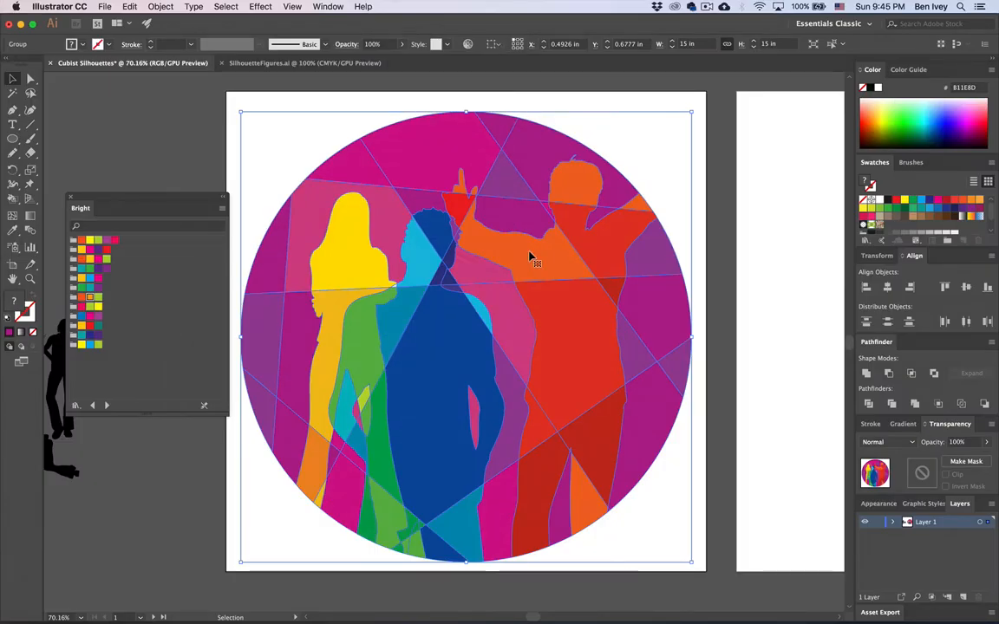
{"action": "left_click", "coordinate": [281, 170]}
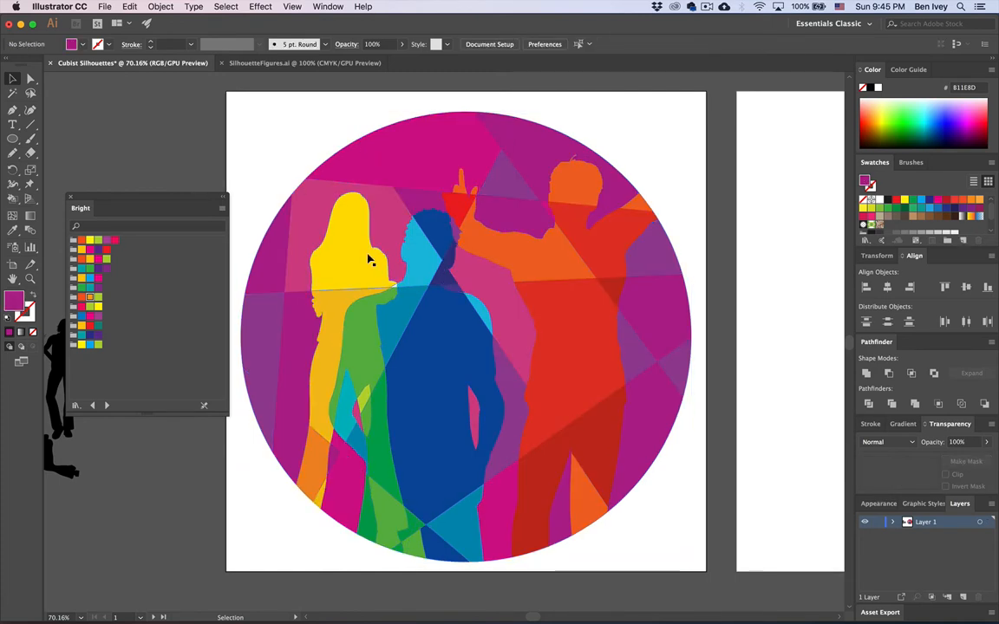
Step: Lock Layer 1 and add a new layer above it
{"action": "scroll", "coordinate": [367, 260], "scroll_direction": "down", "scroll_amount": 2}
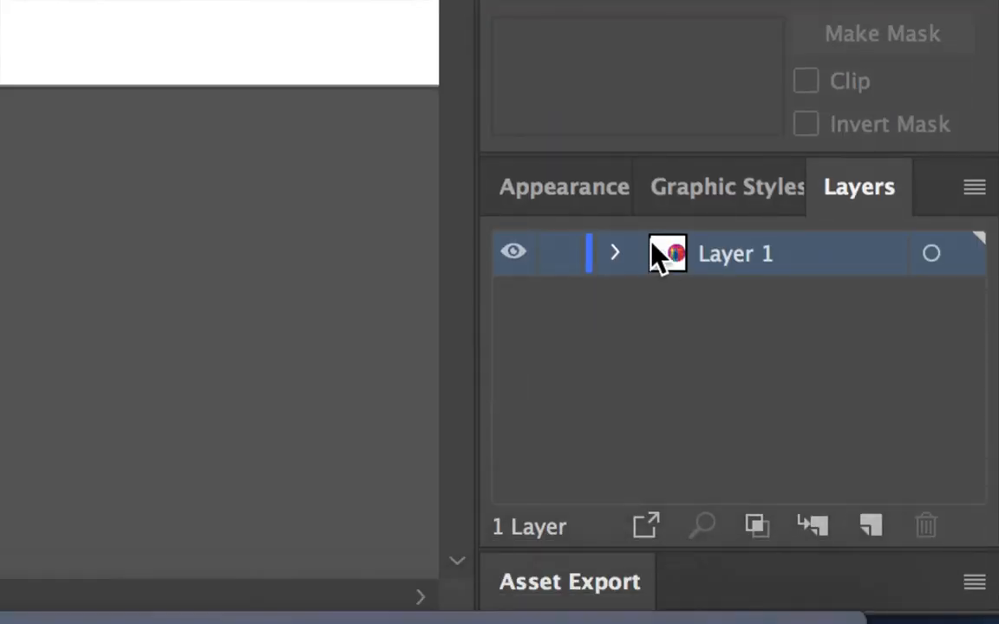
{"action": "left_click", "coordinate": [558, 253]}
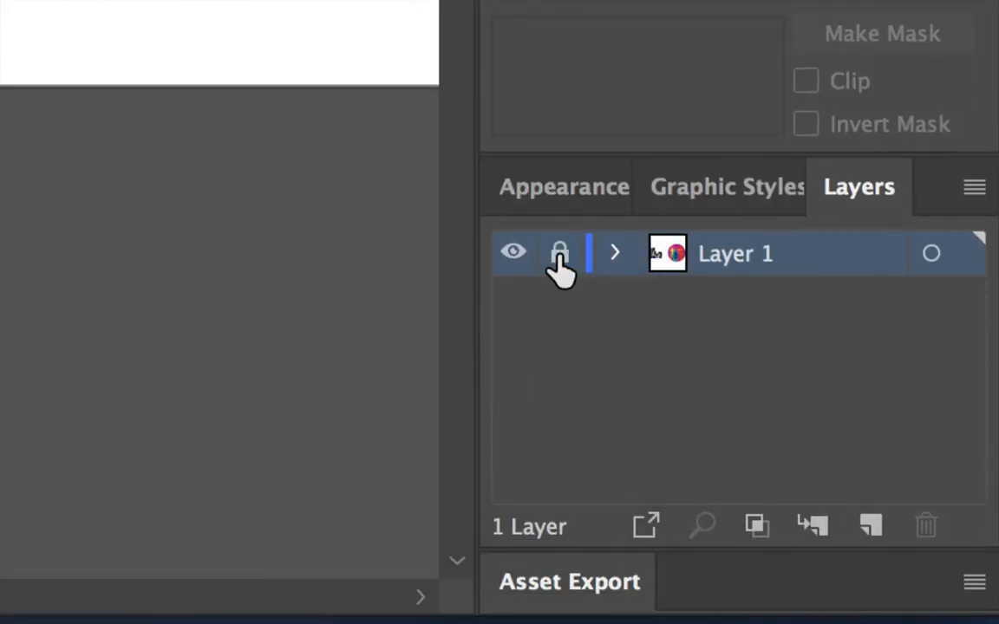
{"action": "left_click", "coordinate": [870, 526]}
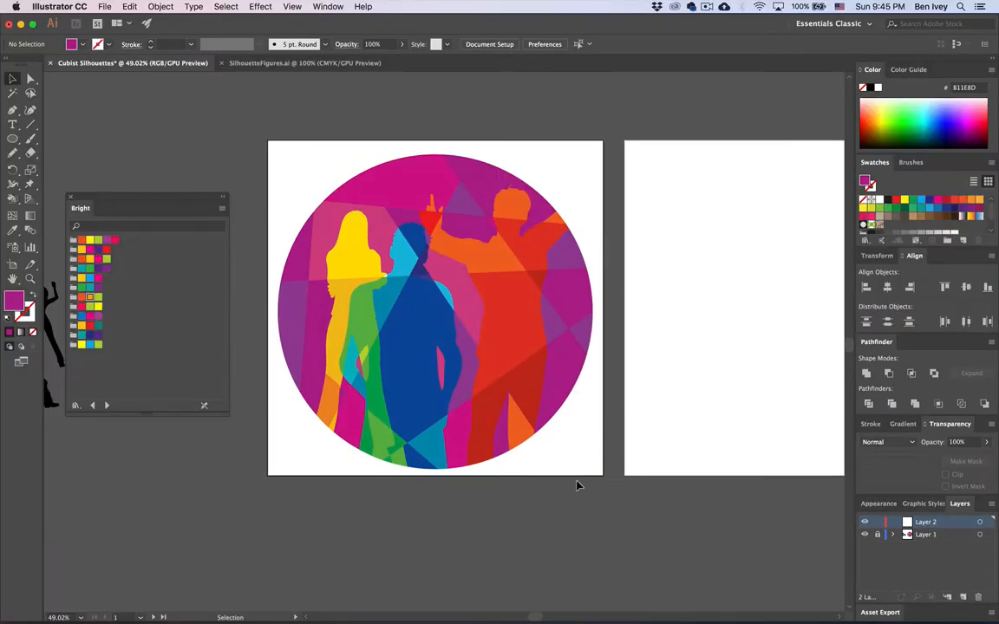
Step: Copy the silhouettes from SilhouetteFigures.ai into the Cubist Silhouettes document and place them below the second artboard
{"action": "scroll", "coordinate": [577, 481], "scroll_direction": "down", "scroll_amount": 1}
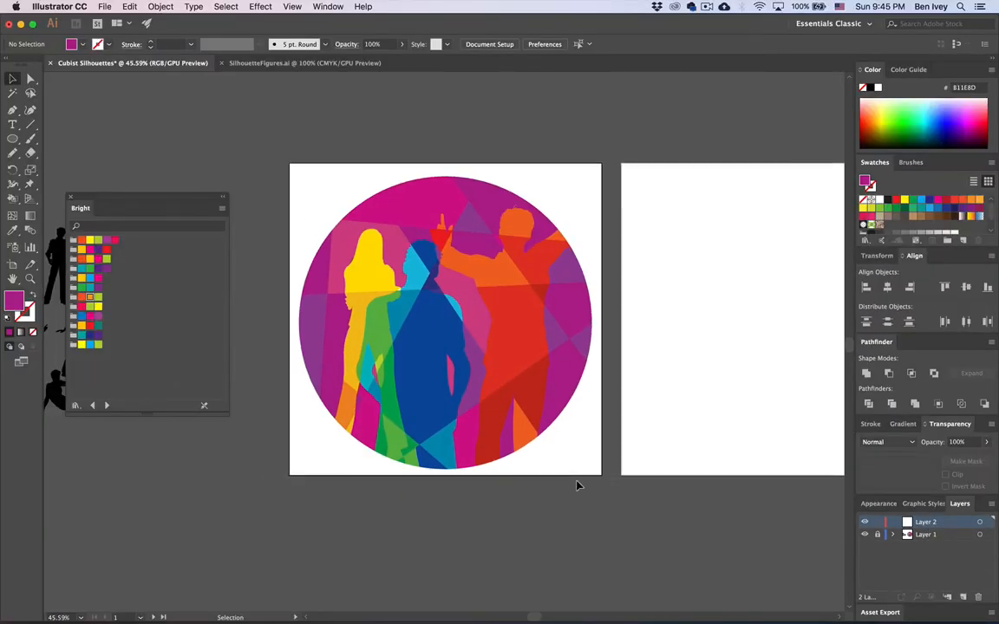
{"action": "scroll", "coordinate": [577, 484], "scroll_direction": "down", "scroll_amount": 1}
{"action": "scroll", "coordinate": [576, 484], "scroll_direction": "right", "scroll_amount": 5}
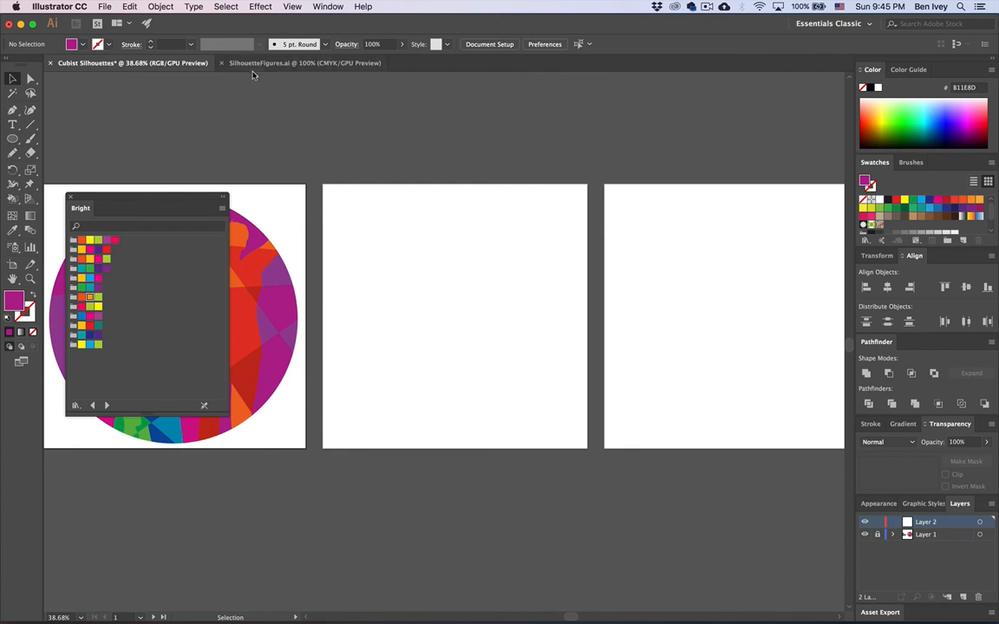
{"action": "left_click", "coordinate": [256, 64]}
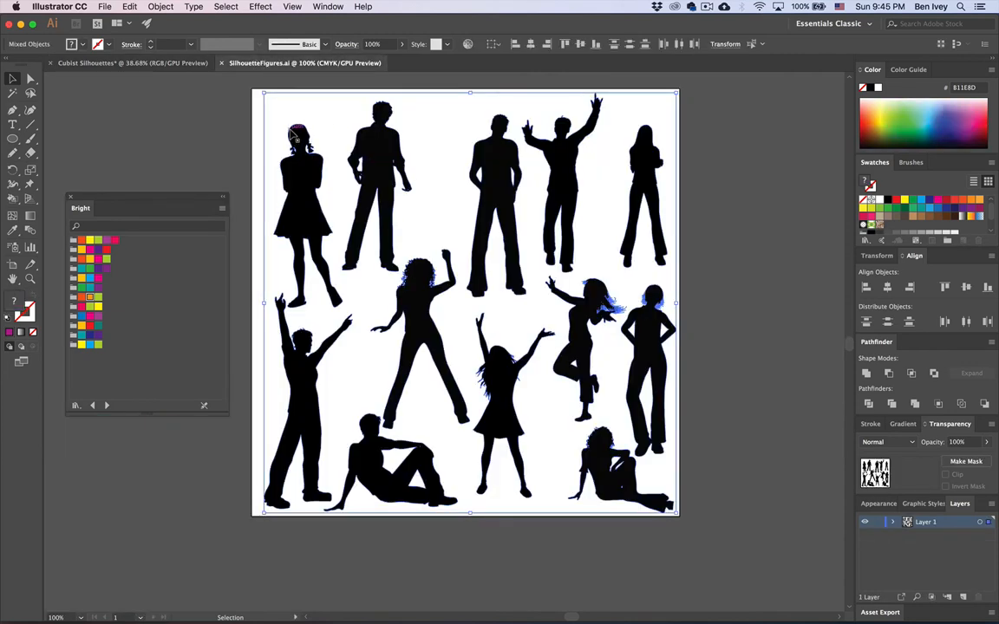
{"action": "left_click", "coordinate": [132, 62]}
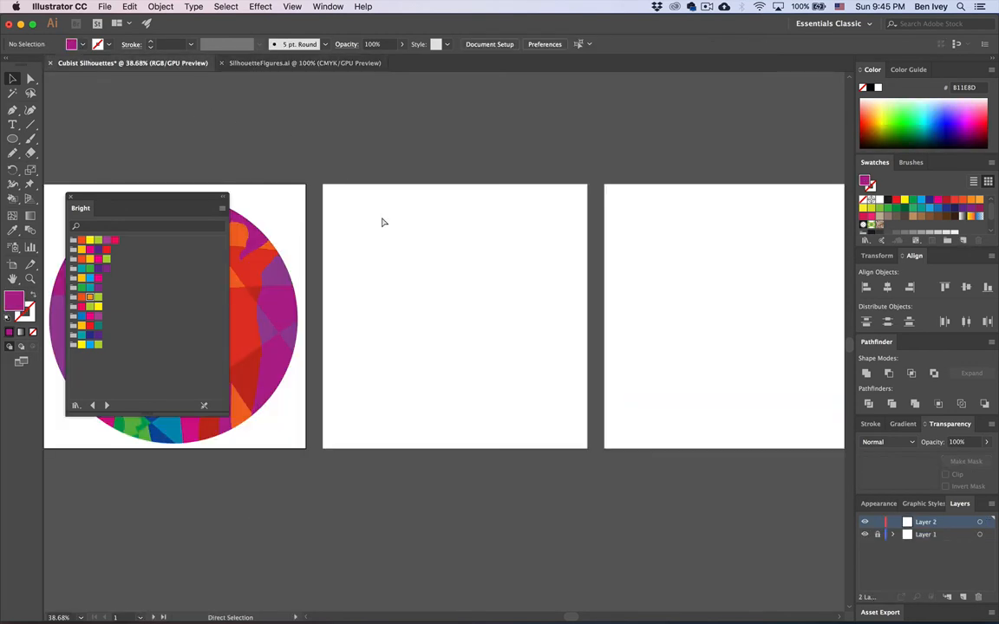
{"action": "key", "text": "ctrl+v"}
{"action": "left_click_drag", "start_coordinate": [486, 291], "coordinate": [499, 494]}
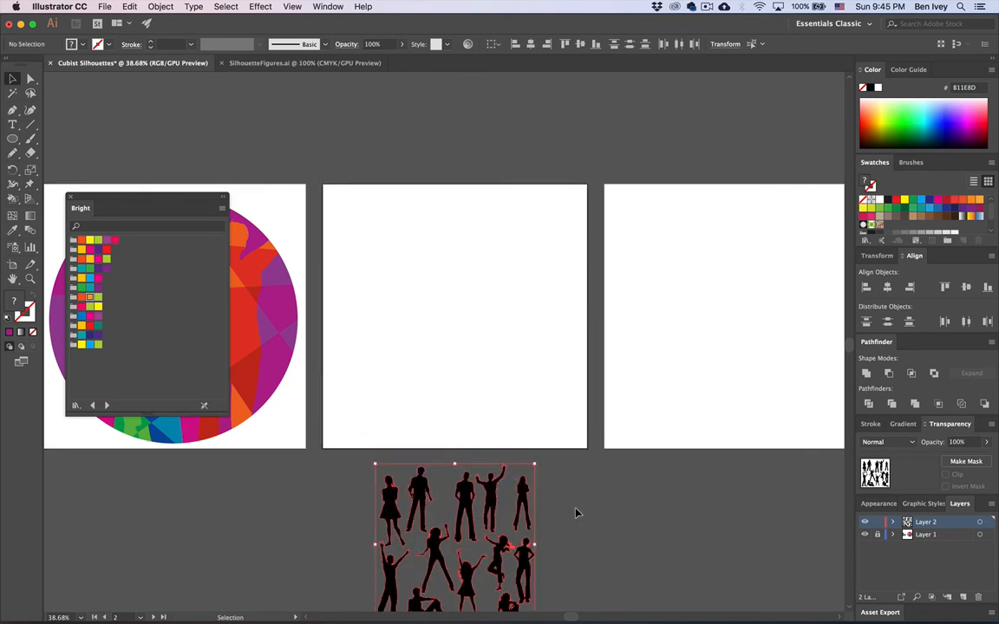
{"action": "left_click", "coordinate": [575, 512]}
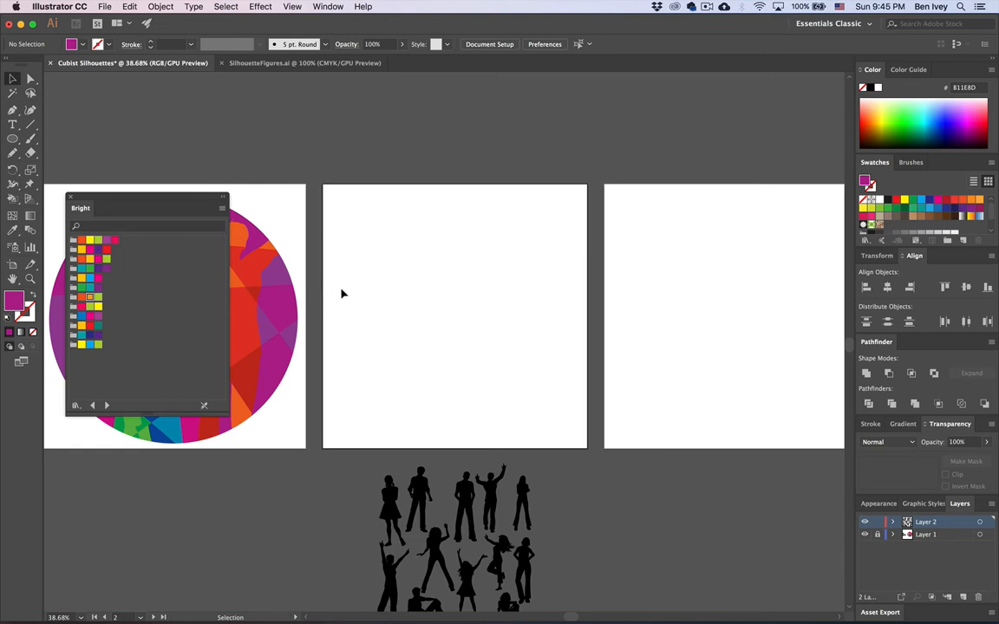
Step: Create a 15 in by 15 in circle with the default white fill and black stroke on the second artboard
{"action": "left_click", "coordinate": [12, 138]}
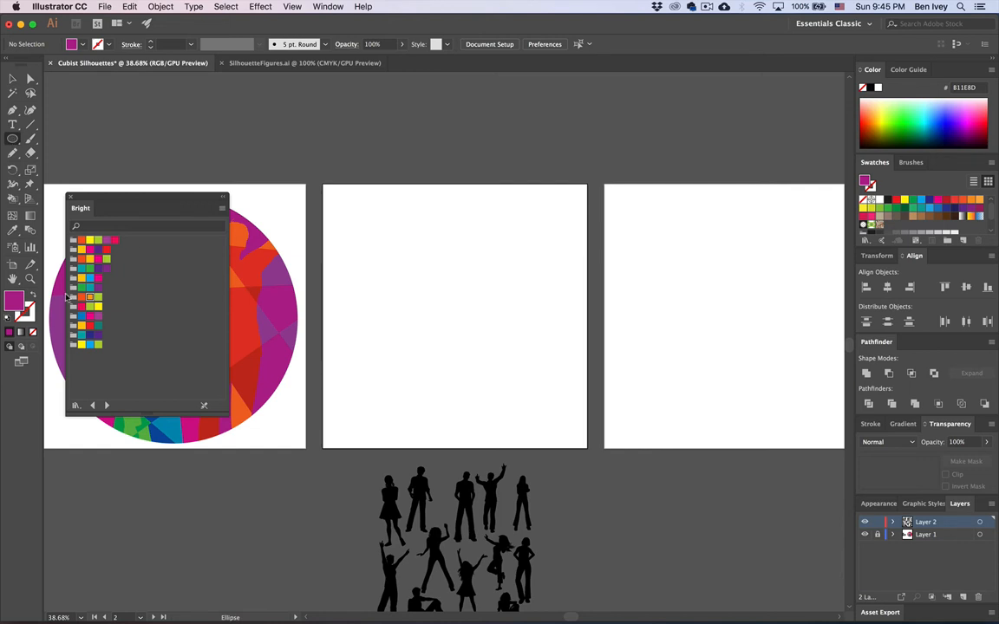
{"action": "left_click", "coordinate": [10, 317]}
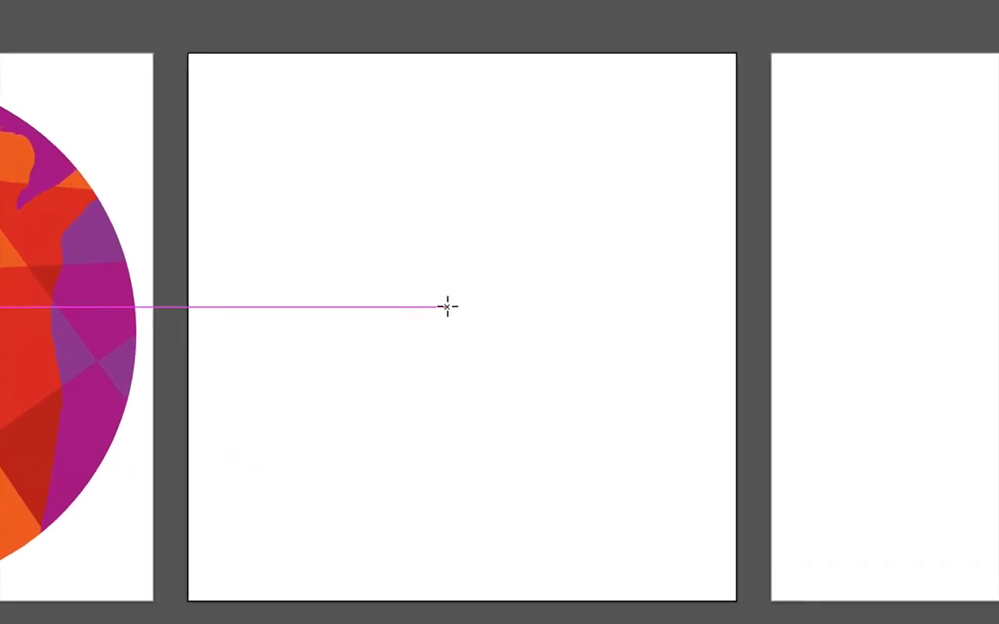
{"action": "left_click", "coordinate": [448, 306]}
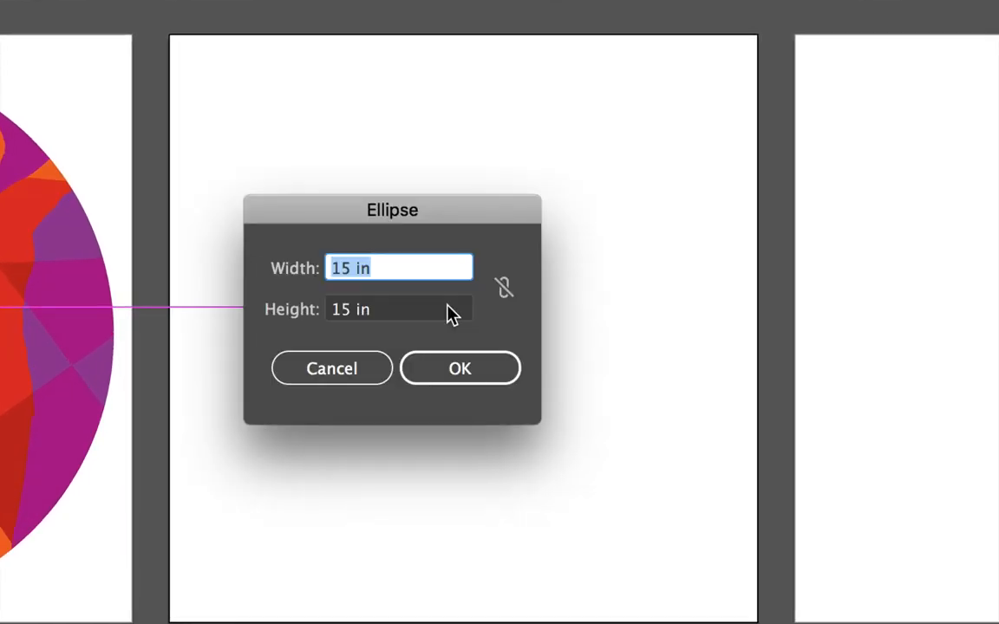
{"action": "key", "text": "Return"}
{"action": "left_click_drag", "start_coordinate": [761, 419], "coordinate": [508, 214]}
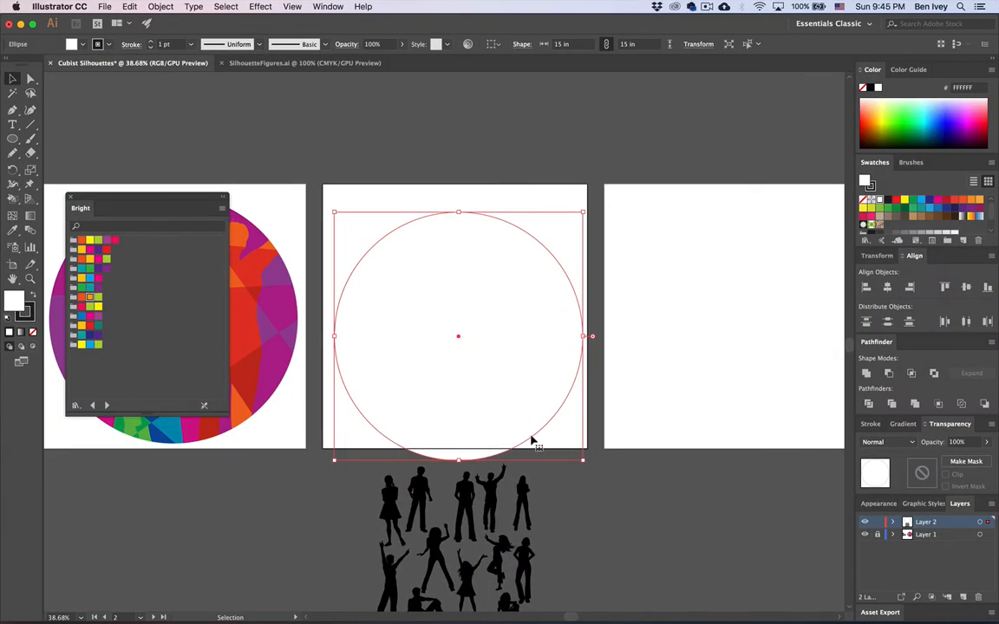
{"action": "left_click", "coordinate": [569, 535]}
Step: Try the raised-arms silhouette enlarged over the blank circle, and delete it
{"action": "left_click_drag", "start_coordinate": [494, 468], "coordinate": [418, 189]}
{"action": "left_click_drag", "start_coordinate": [433, 271], "coordinate": [493, 441]}
{"action": "left_click", "coordinate": [546, 485]}
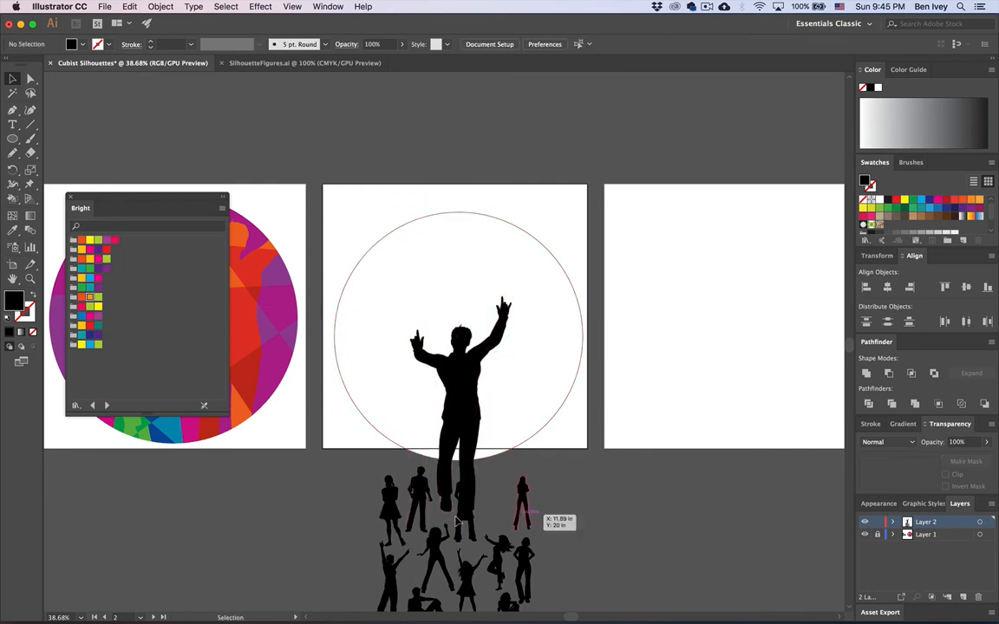
{"action": "left_click", "coordinate": [457, 433]}
{"action": "key", "text": "Delete"}
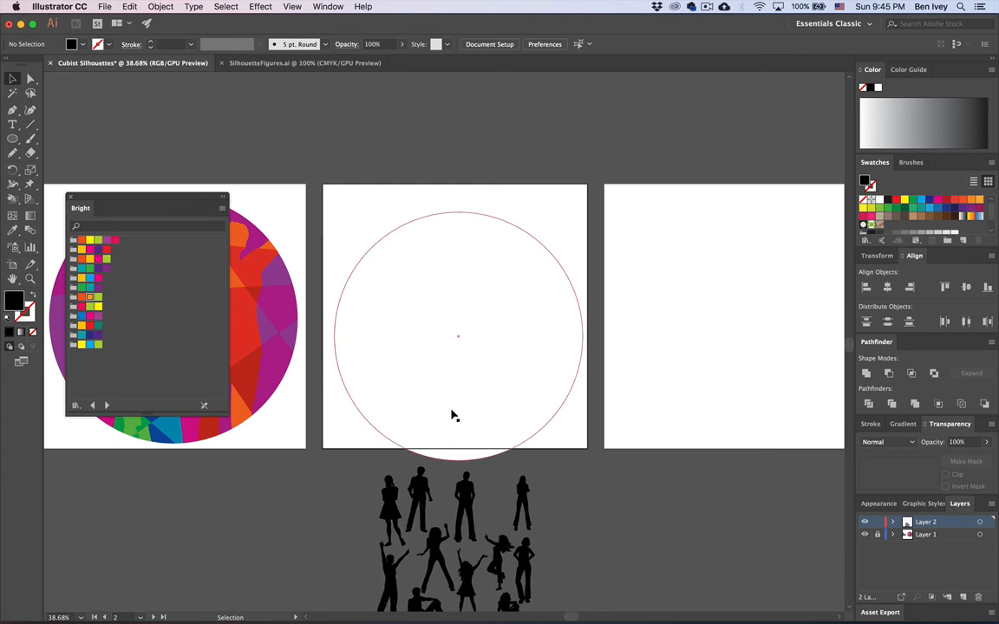
Step: Move the blank circle up to sit centrally on the second artboard, and deselect it
{"action": "left_click_drag", "start_coordinate": [452, 414], "coordinate": [452, 396]}
{"action": "left_click", "coordinate": [558, 477]}
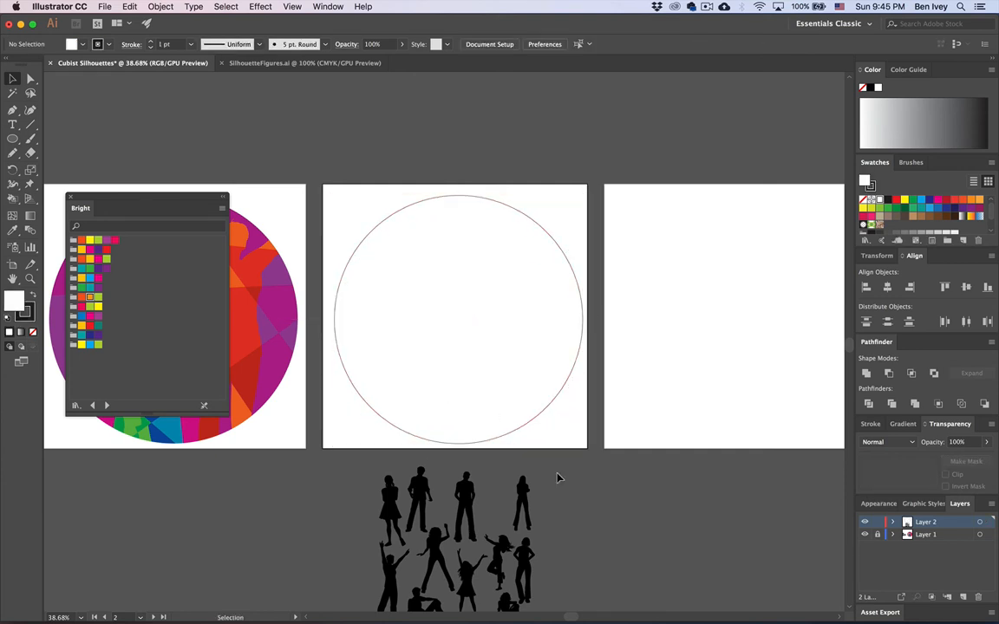
{"action": "scroll", "coordinate": [526, 405], "scroll_direction": "up", "scroll_amount": 3}
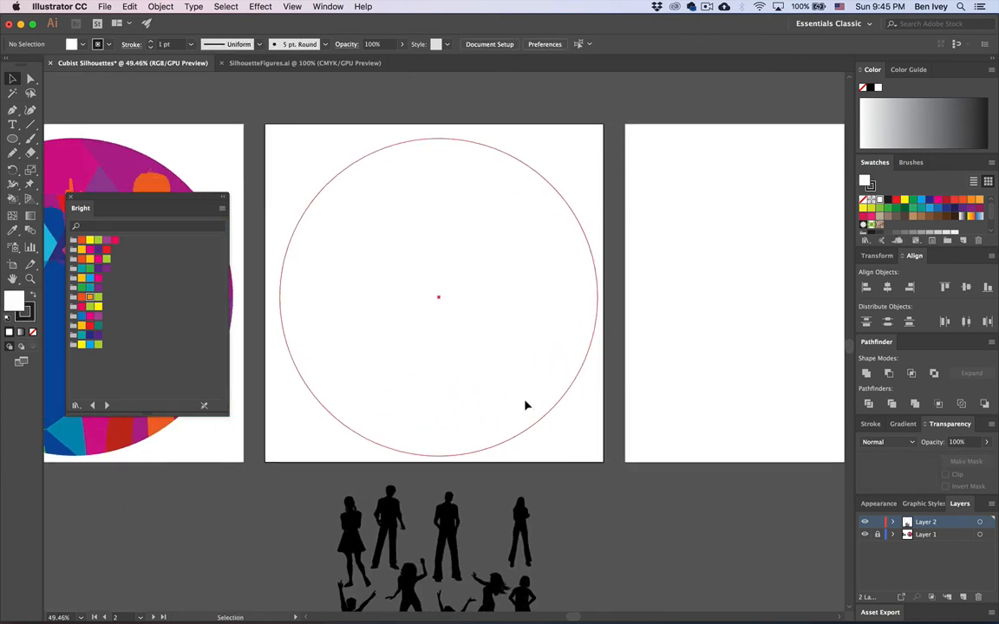
{"action": "left_click_drag", "start_coordinate": [527, 406], "coordinate": [526, 402]}
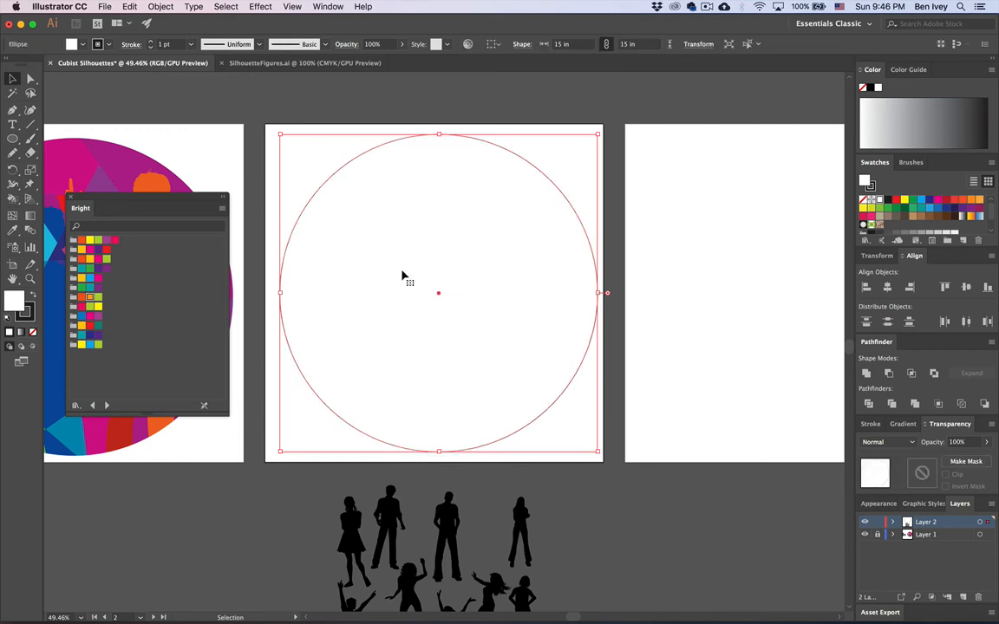
{"action": "scroll", "coordinate": [402, 277], "scroll_direction": "left", "scroll_amount": 10}
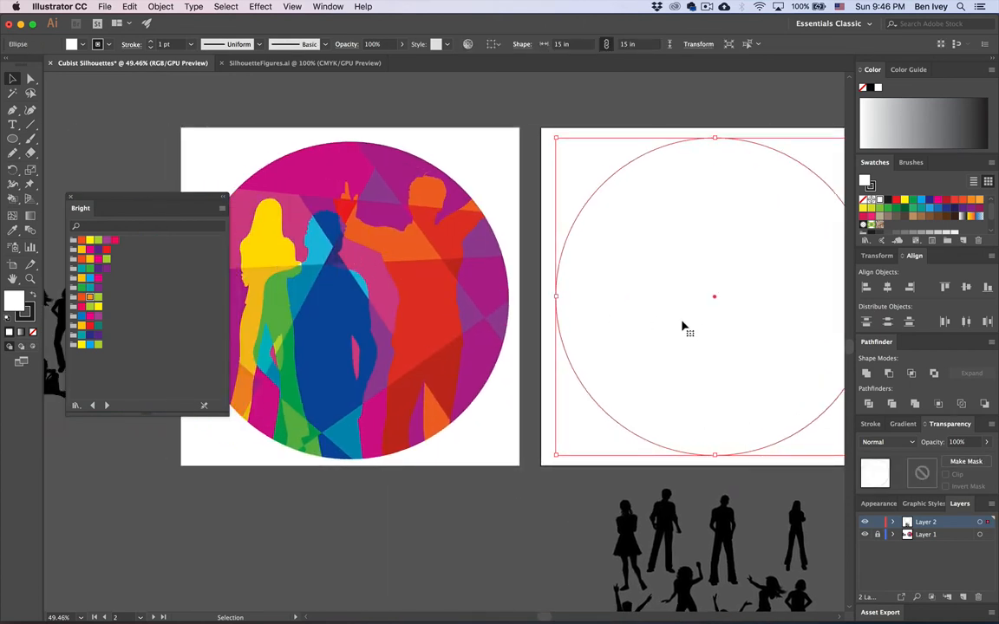
{"action": "scroll", "coordinate": [682, 327], "scroll_direction": "right", "scroll_amount": 7}
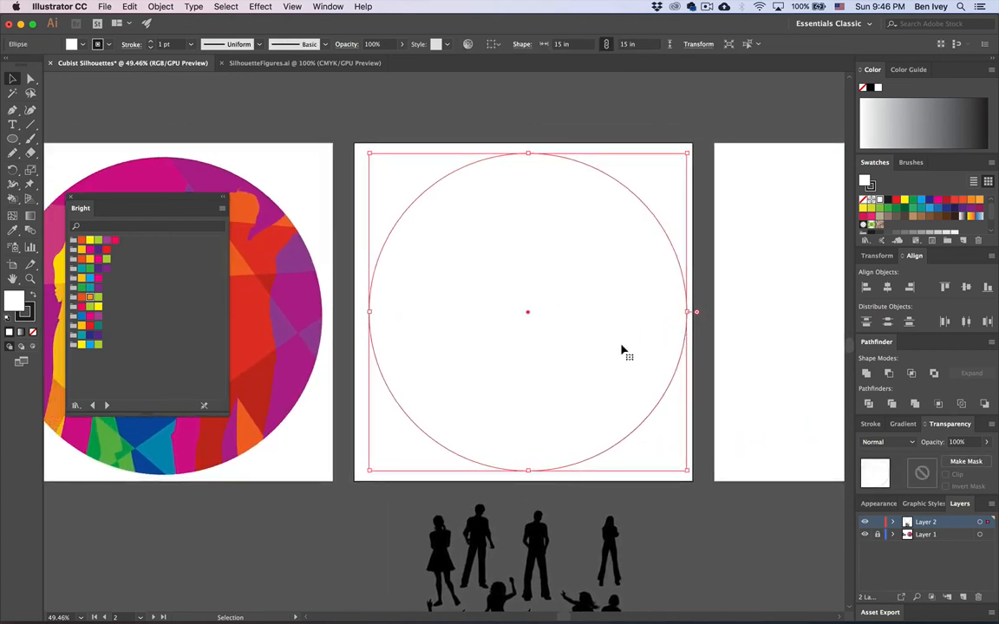
{"action": "scroll", "coordinate": [621, 351], "scroll_direction": "right", "scroll_amount": 1}
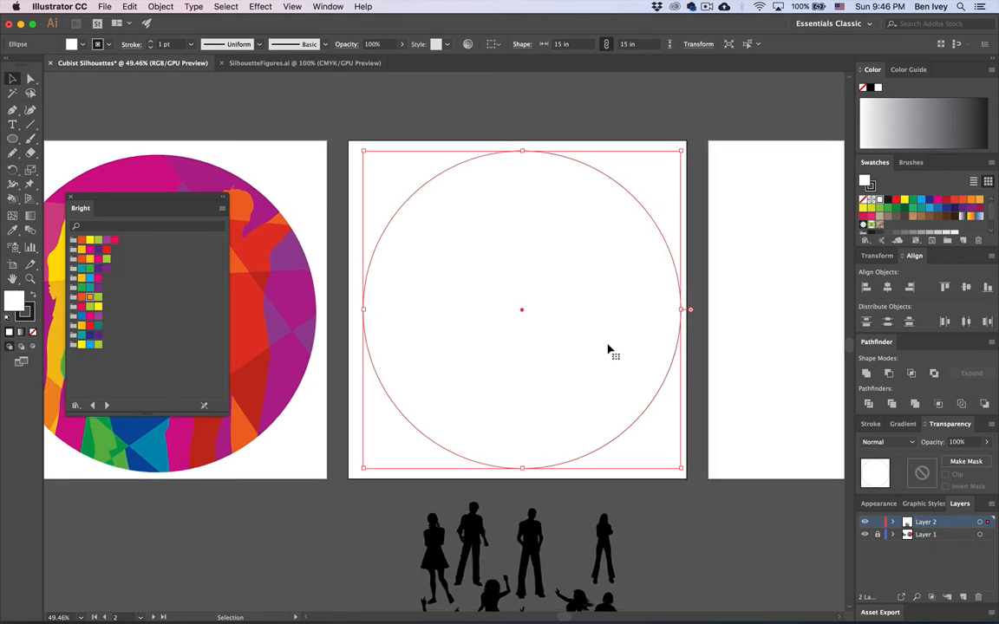
{"action": "left_click", "coordinate": [312, 160]}
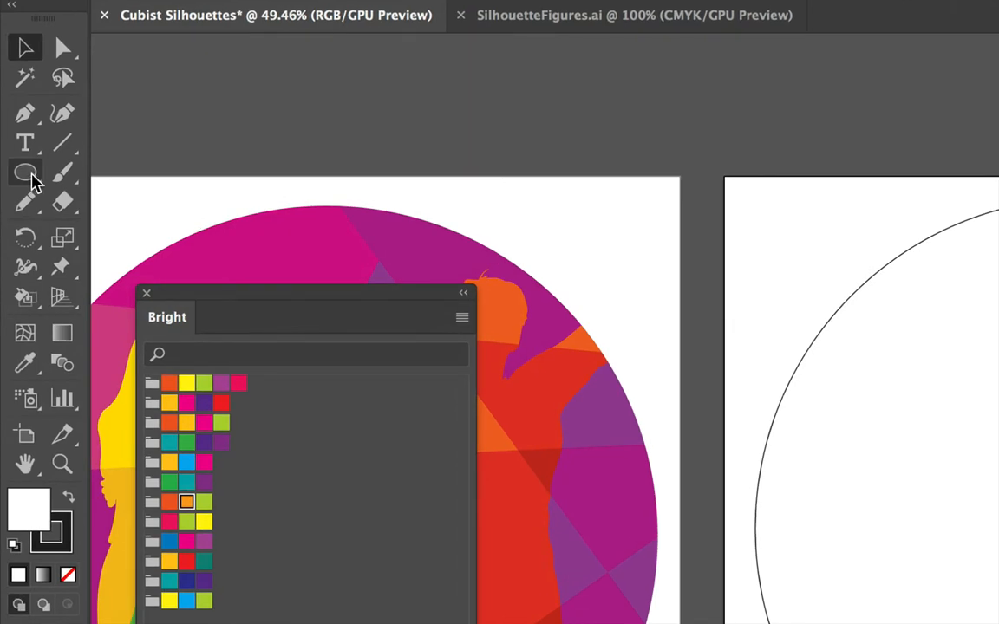
Step: Draw five overlapping circles of different sizes with no fill across and beyond the large circle on the second artboard
{"action": "left_click", "coordinate": [30, 180]}
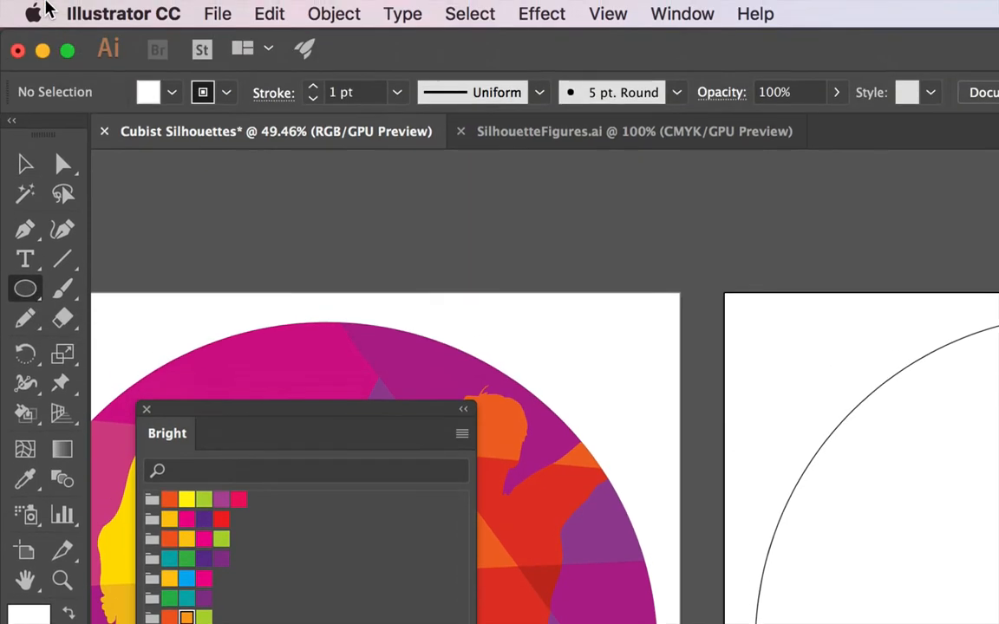
{"action": "left_click", "coordinate": [169, 98]}
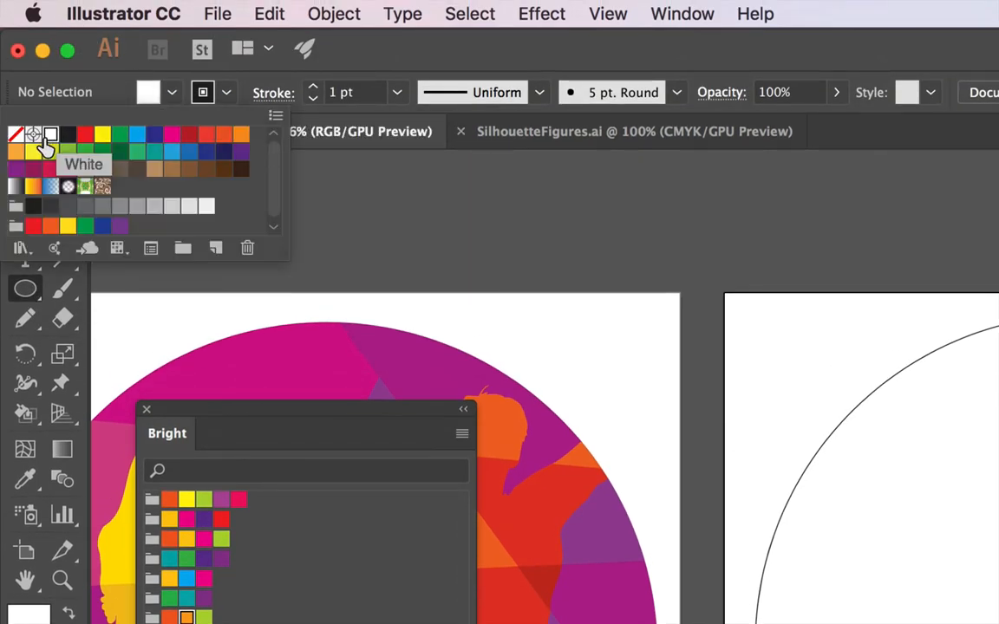
{"action": "left_click", "coordinate": [16, 134]}
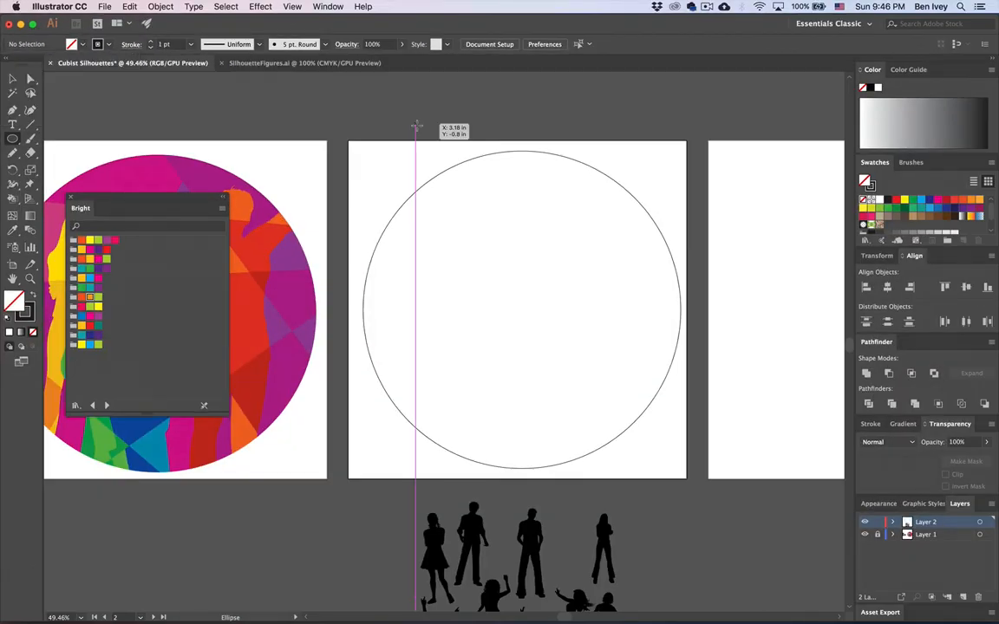
{"action": "left_click_drag", "start_coordinate": [724, 206], "coordinate": [998, 623]}
{"action": "left_click_drag", "start_coordinate": [580, 356], "coordinate": [551, 313]}
{"action": "left_click_drag", "start_coordinate": [688, 131], "coordinate": [485, 320]}
{"action": "left_click_drag", "start_coordinate": [704, 355], "coordinate": [568, 203]}
{"action": "left_click_drag", "start_coordinate": [354, 453], "coordinate": [551, 298]}
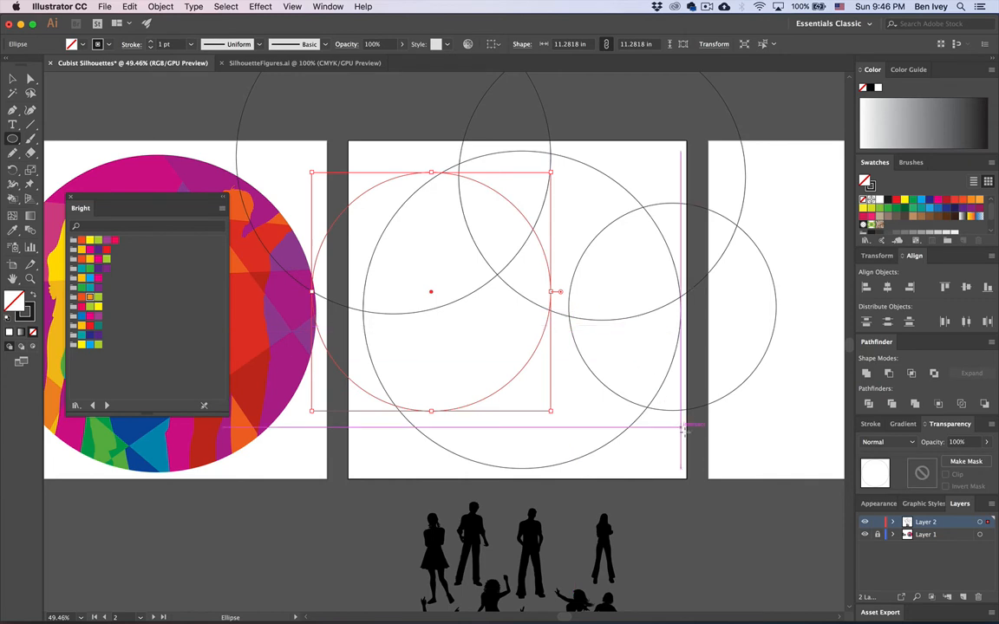
{"action": "left_click_drag", "start_coordinate": [680, 446], "coordinate": [495, 277]}
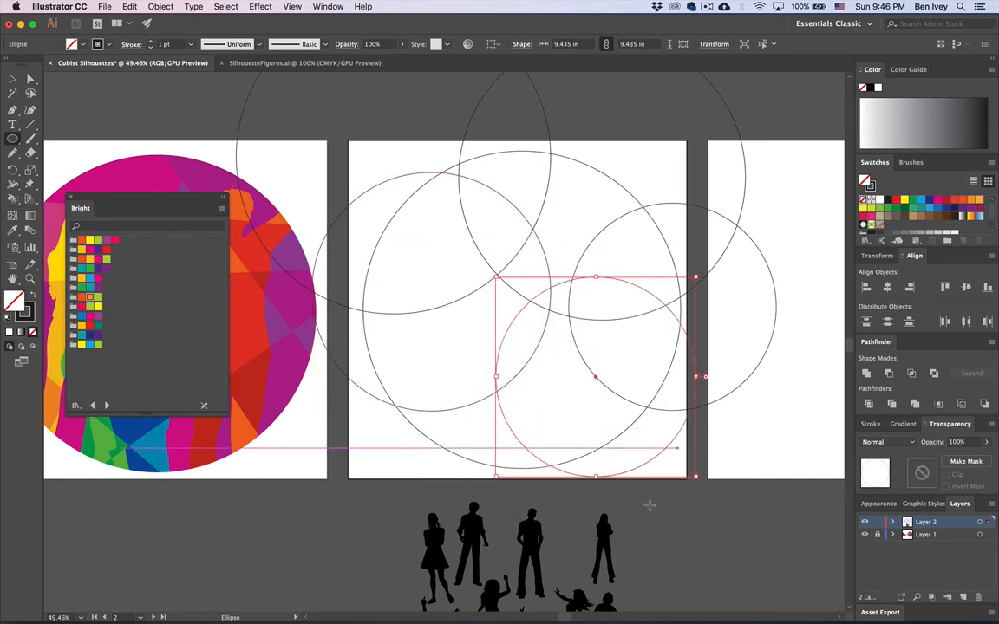
Step: Divide the overlapping circles and silhouette outlines on the second artboard with Pathfinder, and ungroup the resulting pieces
{"action": "left_click", "coordinate": [13, 79]}
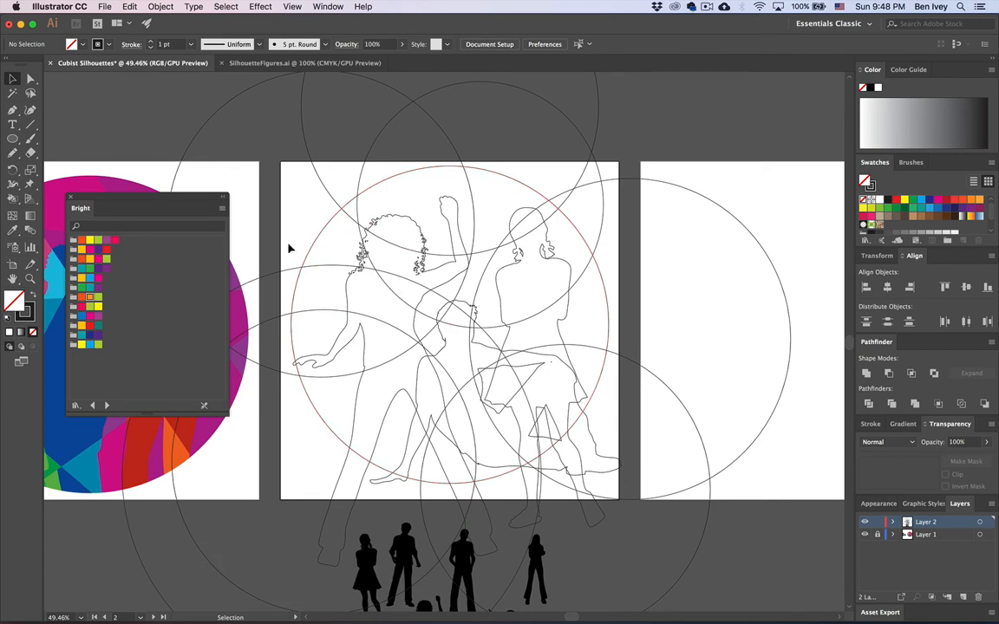
{"action": "left_click_drag", "start_coordinate": [289, 178], "coordinate": [615, 483]}
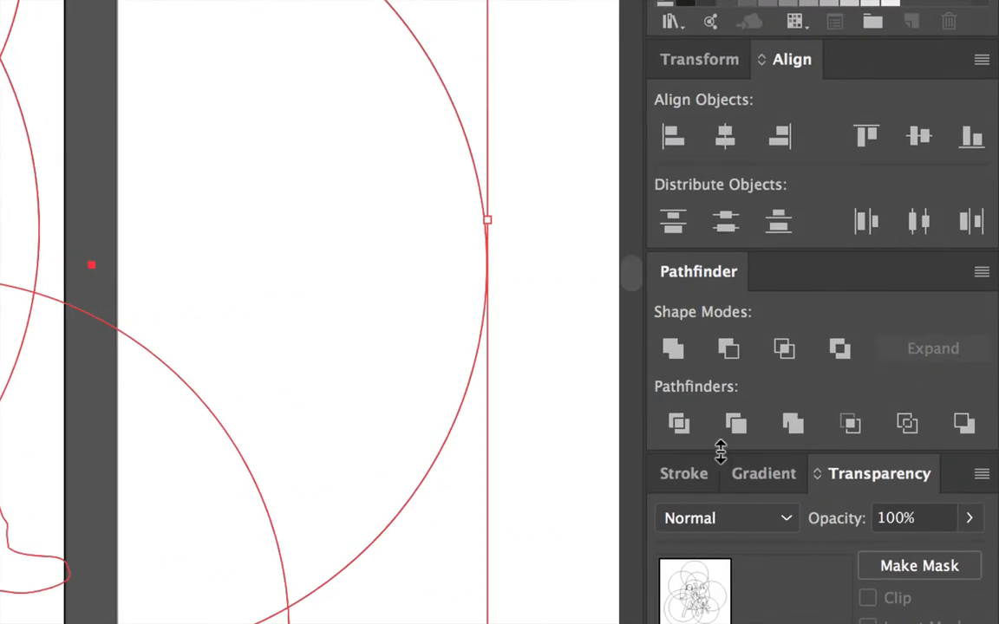
{"action": "left_click", "coordinate": [676, 425]}
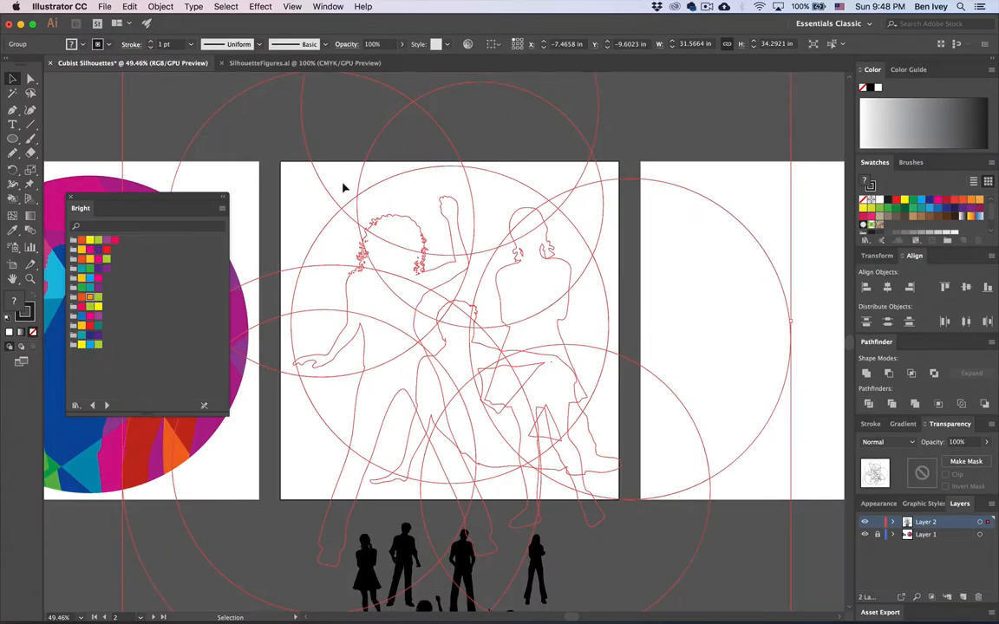
{"action": "left_click", "coordinate": [160, 7]}
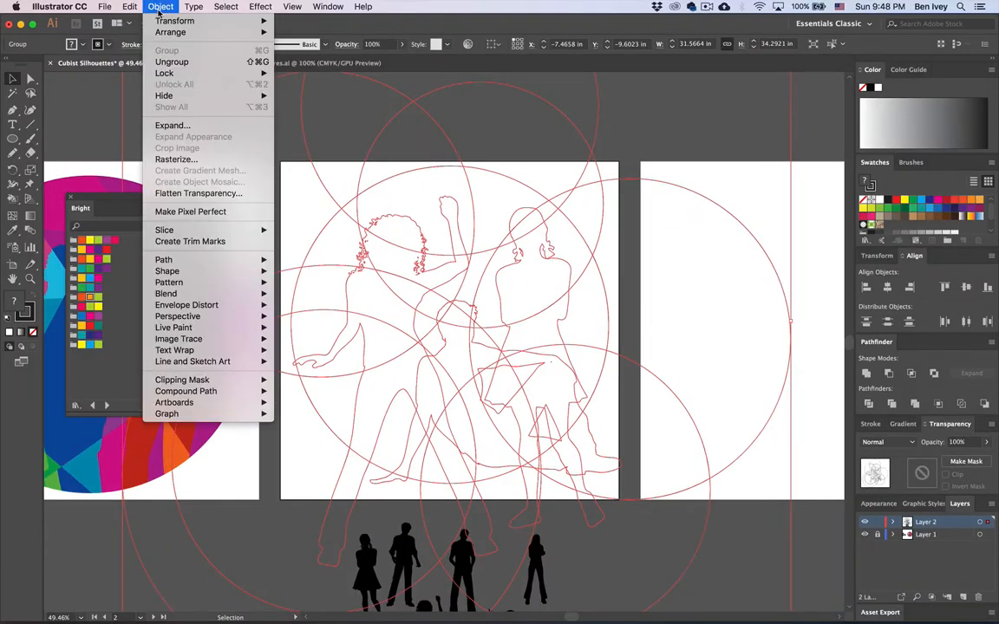
{"action": "left_click", "coordinate": [164, 61]}
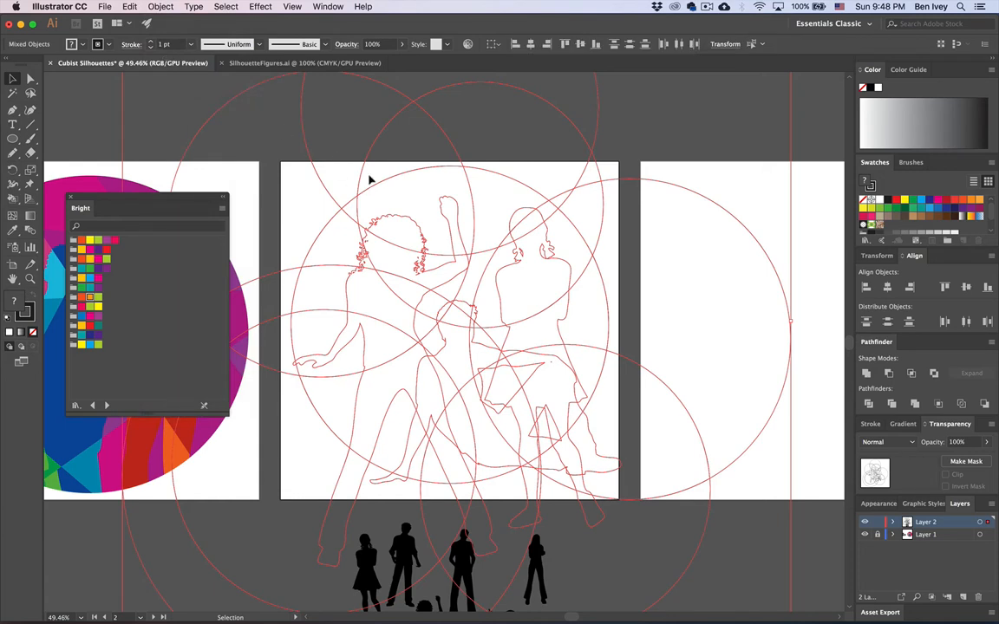
{"action": "scroll", "coordinate": [478, 182], "scroll_direction": "up", "scroll_amount": 1}
{"action": "left_click", "coordinate": [495, 138]}
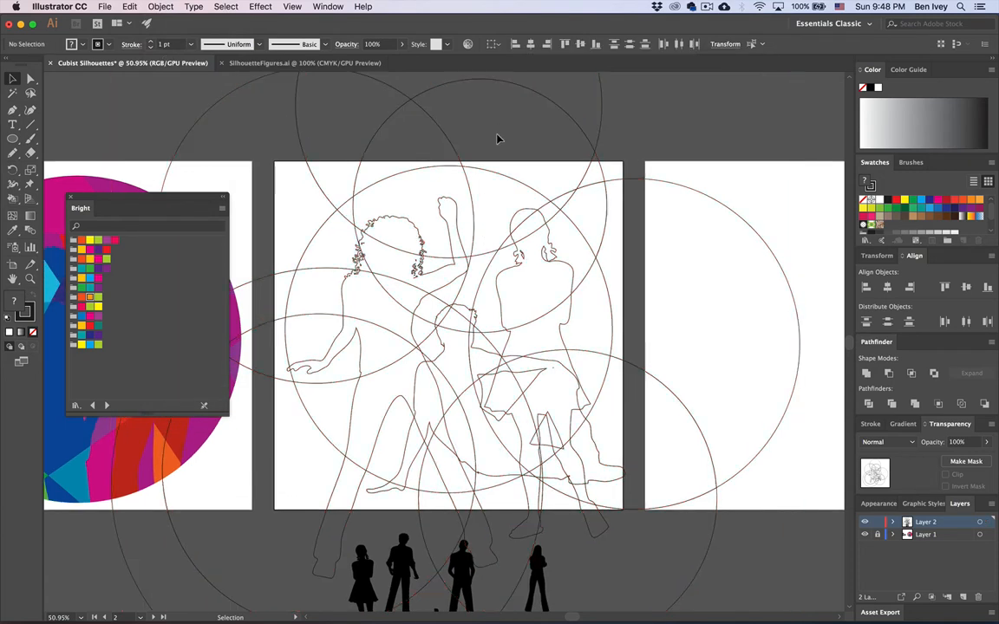
Step: Delete the divided circle pieces extending above and to the upper right of the large circle
{"action": "left_click", "coordinate": [479, 115]}
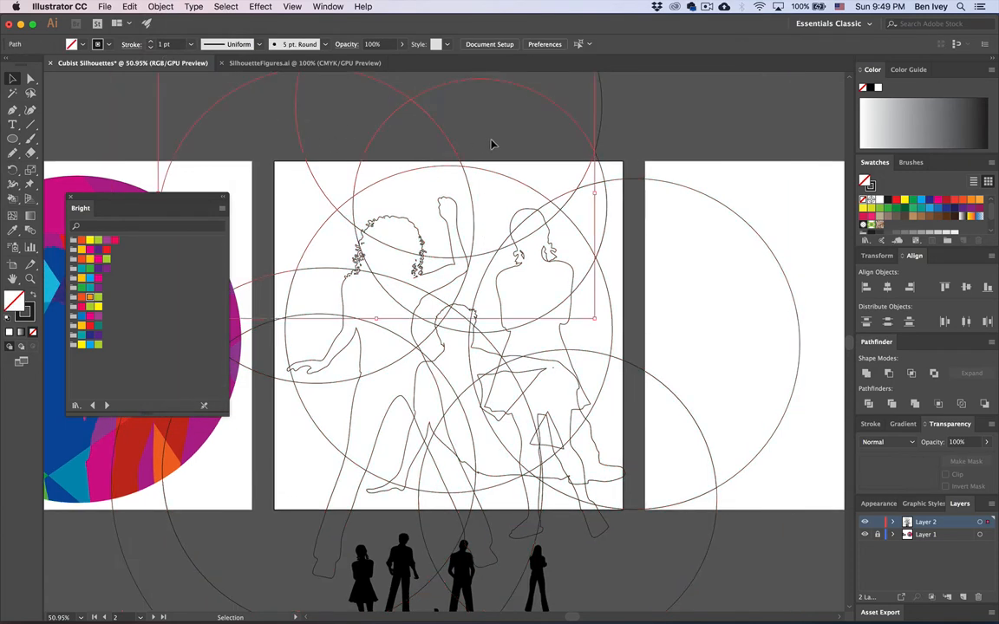
{"action": "key", "text": "super+shift+a"}
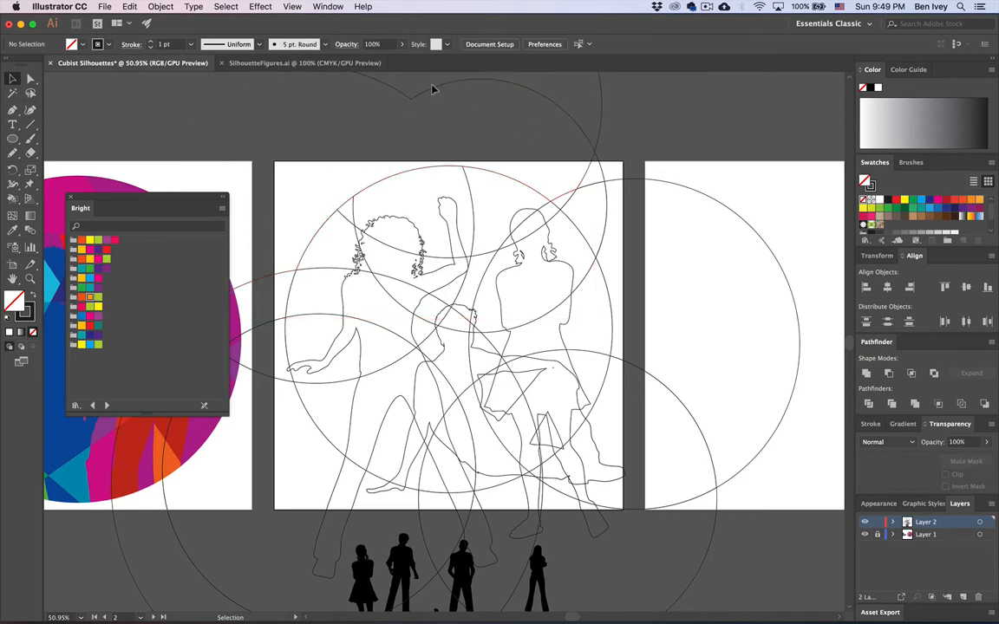
{"action": "scroll", "coordinate": [446, 87], "scroll_direction": "up", "scroll_amount": 1}
{"action": "left_click", "coordinate": [459, 85]}
{"action": "key", "text": "Delete"}
{"action": "left_click", "coordinate": [571, 192]}
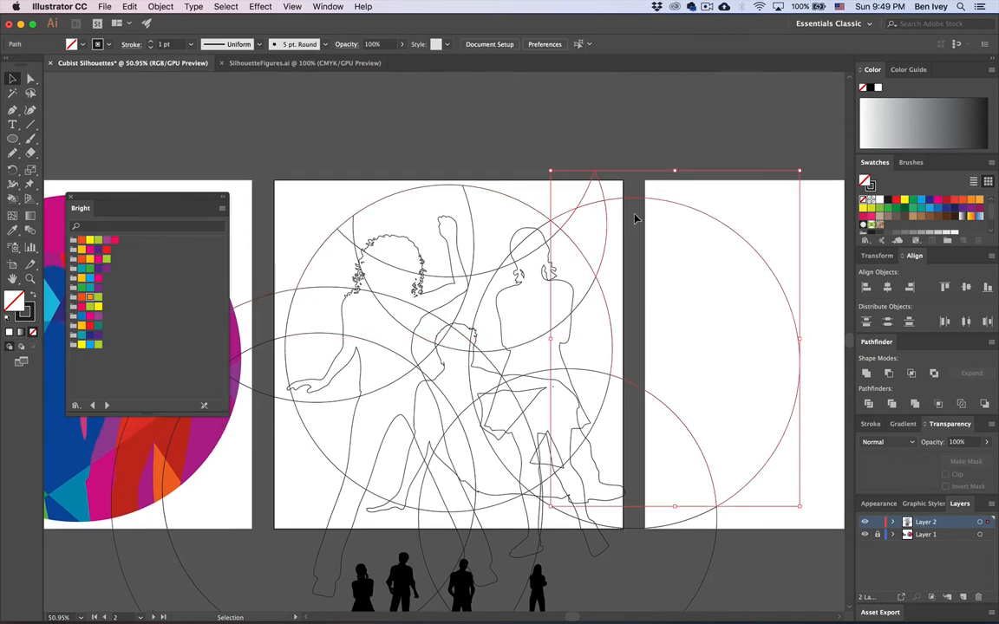
{"action": "key", "text": "Delete"}
Step: Delete the circle piece and the silhouette foot protruding past the large circle's lower-right edge
{"action": "scroll", "coordinate": [664, 297], "scroll_direction": "down", "scroll_amount": 3}
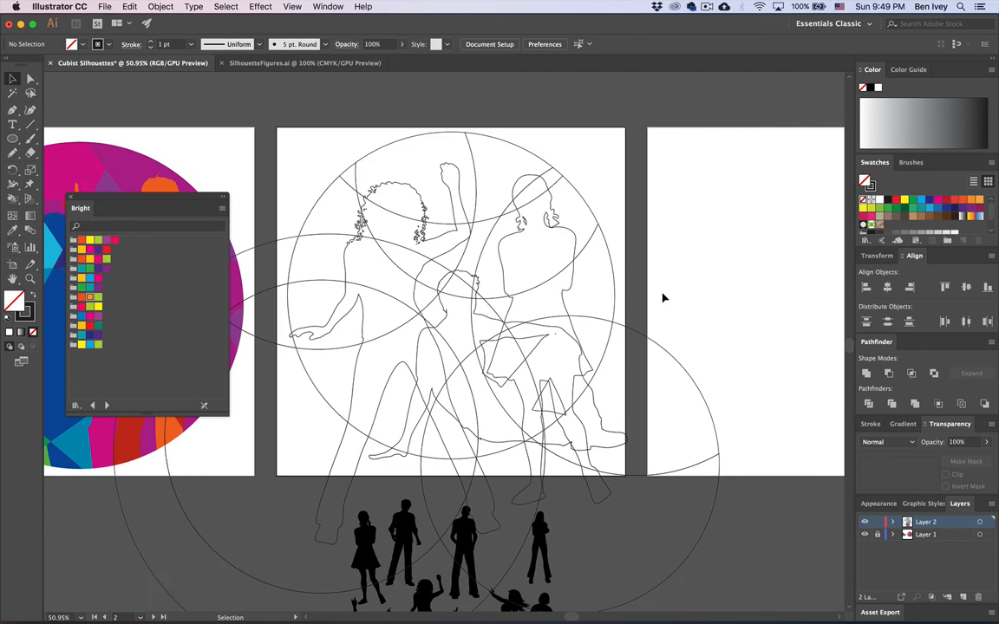
{"action": "left_click", "coordinate": [694, 388]}
{"action": "key", "text": "Delete"}
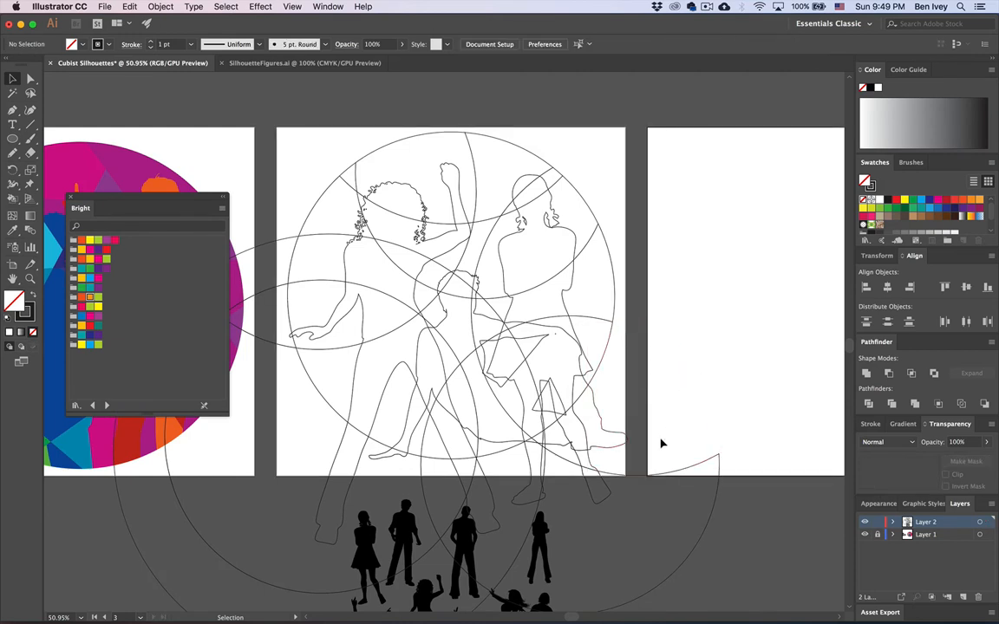
{"action": "left_click", "coordinate": [584, 468]}
{"action": "key", "text": "Delete"}
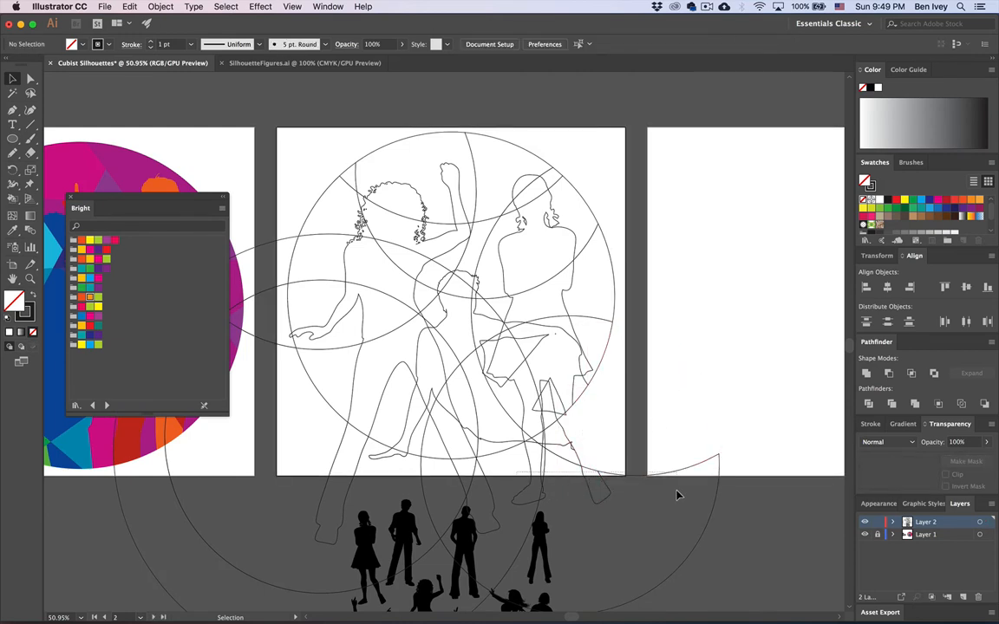
Step: Delete the circle remnants and leg pieces hanging below the large circle, including the fragment at its lower right
{"action": "left_click", "coordinate": [679, 496]}
{"action": "key", "text": "Delete"}
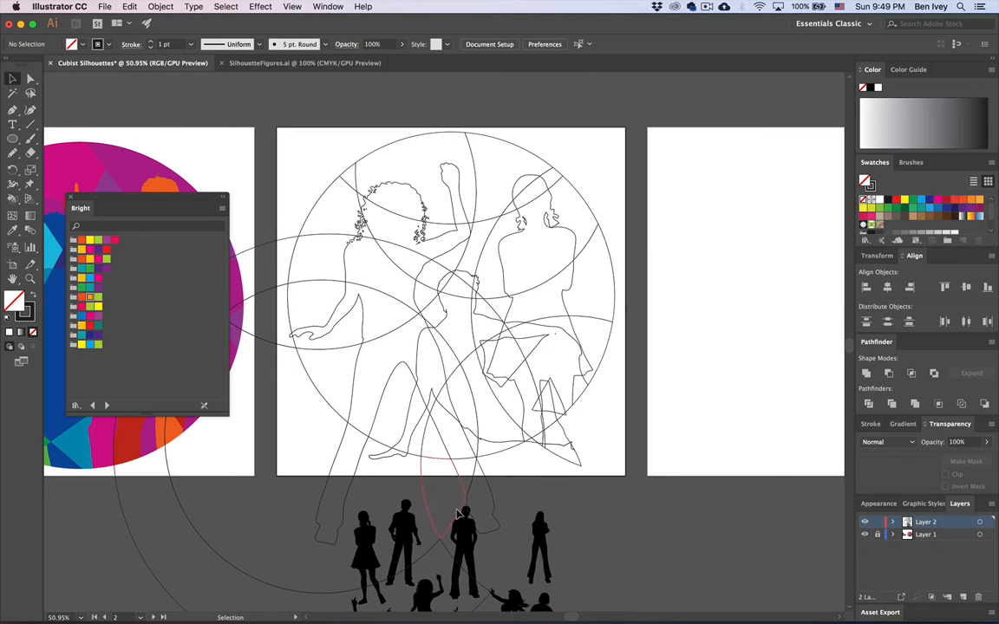
{"action": "left_click", "coordinate": [293, 512]}
{"action": "key", "text": "Delete"}
{"action": "left_click", "coordinate": [579, 458]}
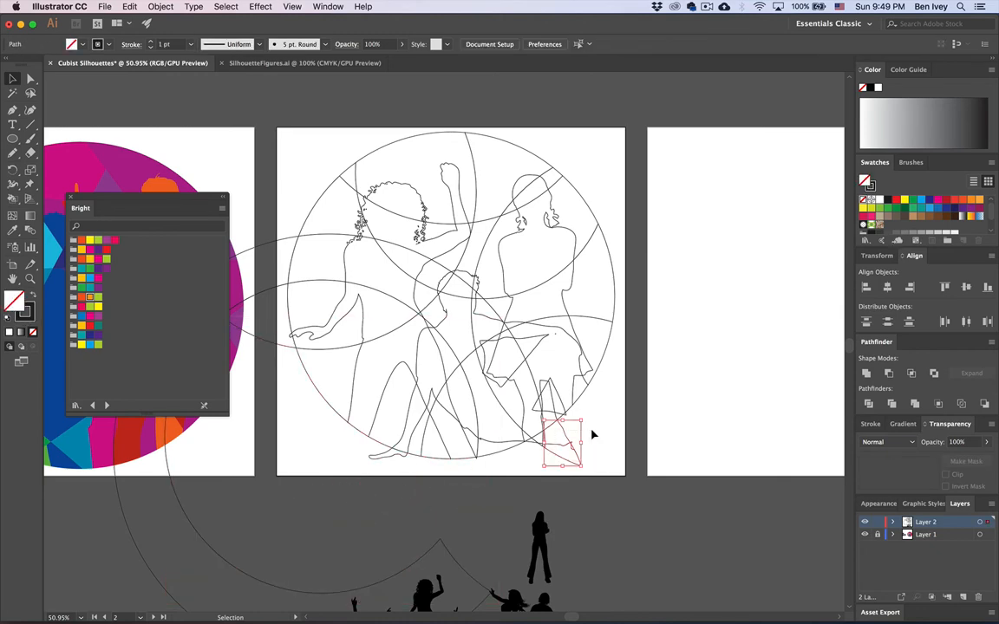
{"action": "key", "text": "Delete"}
Step: Delete the small leg and foot fragments still protruding past the large circle's lower edge
{"action": "scroll", "coordinate": [590, 430], "scroll_direction": "up", "scroll_amount": 5}
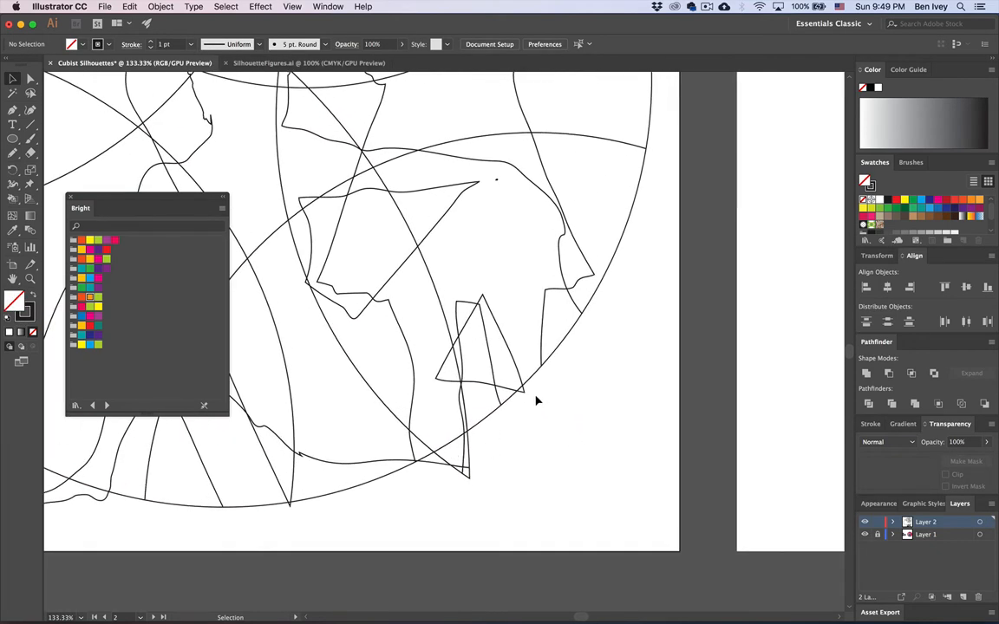
{"action": "left_click", "coordinate": [523, 392]}
{"action": "key", "text": "Delete"}
{"action": "left_click_drag", "start_coordinate": [501, 501], "coordinate": [439, 461]}
{"action": "key", "text": "Delete"}
{"action": "scroll", "coordinate": [437, 461], "scroll_direction": "left", "scroll_amount": 10}
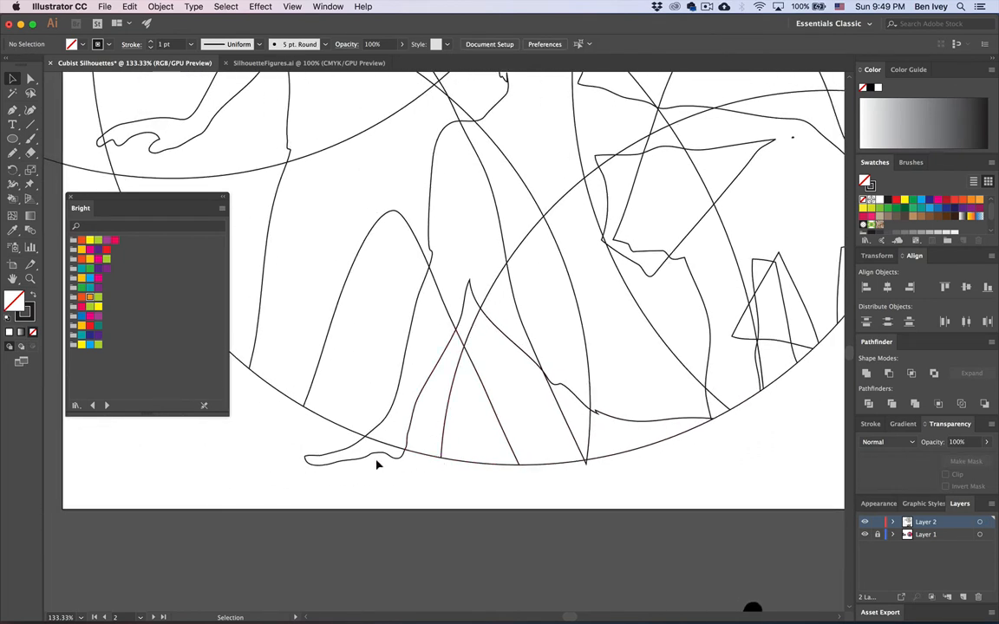
{"action": "left_click_drag", "start_coordinate": [301, 431], "coordinate": [399, 461]}
{"action": "key", "text": "Delete"}
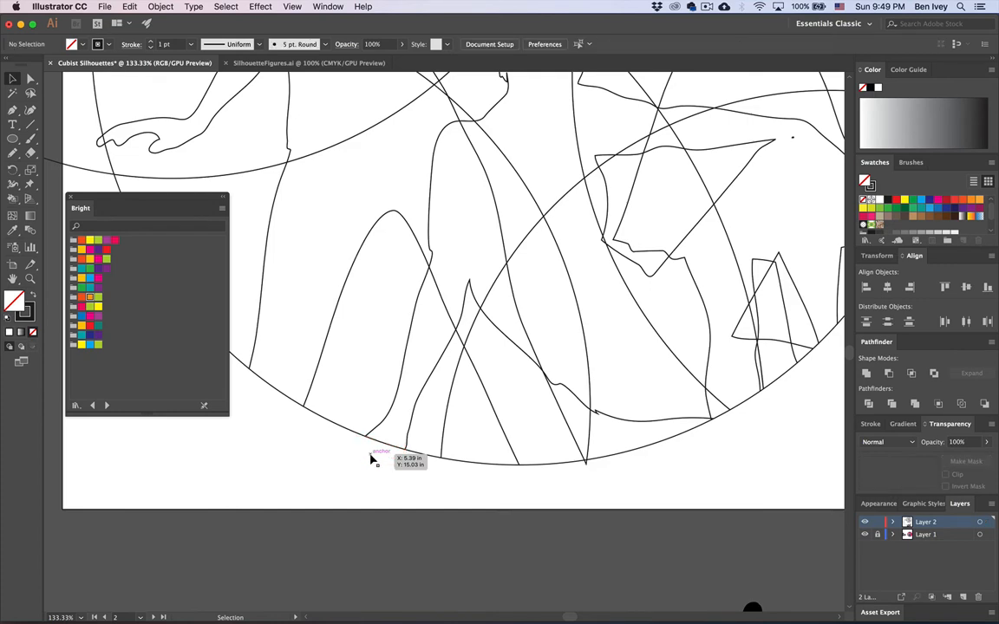
Step: Delete the remaining large arc piece that extends over the first artboard and below the second artboard's circle
{"action": "scroll", "coordinate": [372, 461], "scroll_direction": "down", "scroll_amount": 4}
{"action": "scroll", "coordinate": [363, 448], "scroll_direction": "left", "scroll_amount": 5}
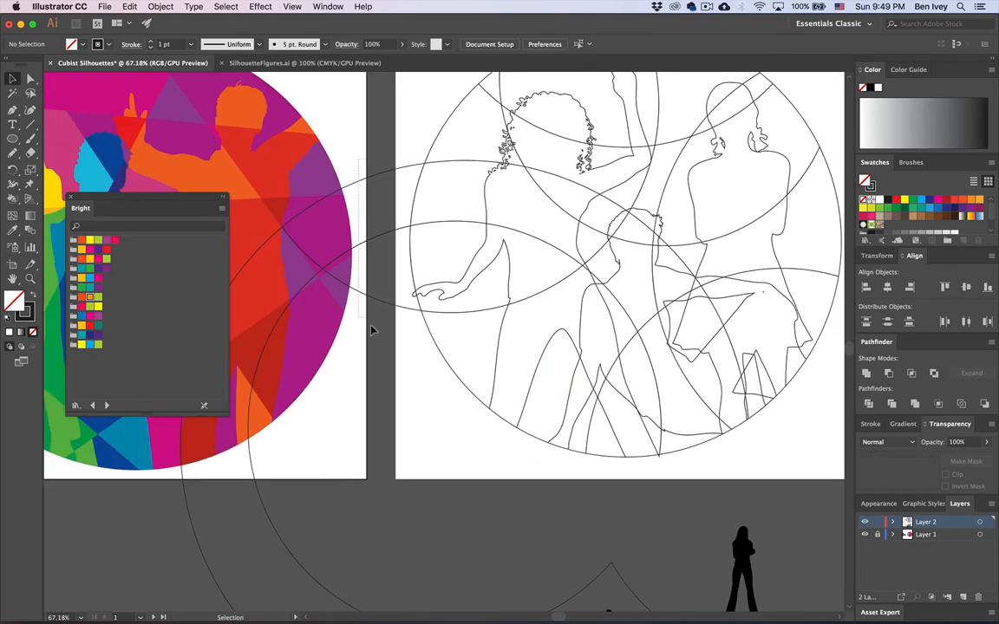
{"action": "left_click", "coordinate": [239, 237]}
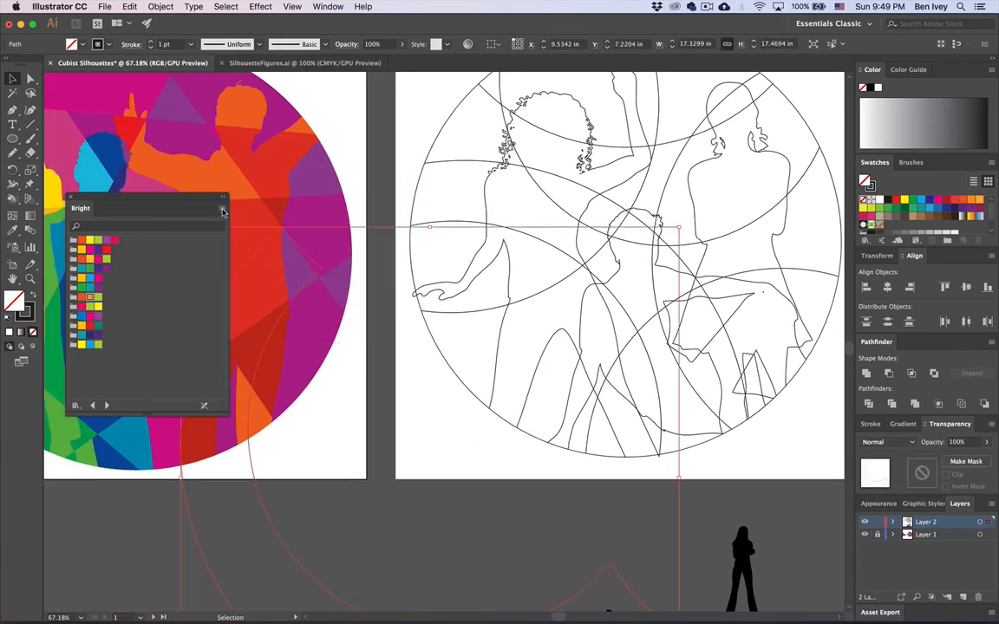
{"action": "key", "text": "Delete"}
{"action": "scroll", "coordinate": [620, 322], "scroll_direction": "right", "scroll_amount": 3}
{"action": "scroll", "coordinate": [620, 323], "scroll_direction": "up", "scroll_amount": 2}
{"action": "scroll", "coordinate": [613, 329], "scroll_direction": "right", "scroll_amount": 4}
{"action": "scroll", "coordinate": [613, 330], "scroll_direction": "up", "scroll_amount": 1}
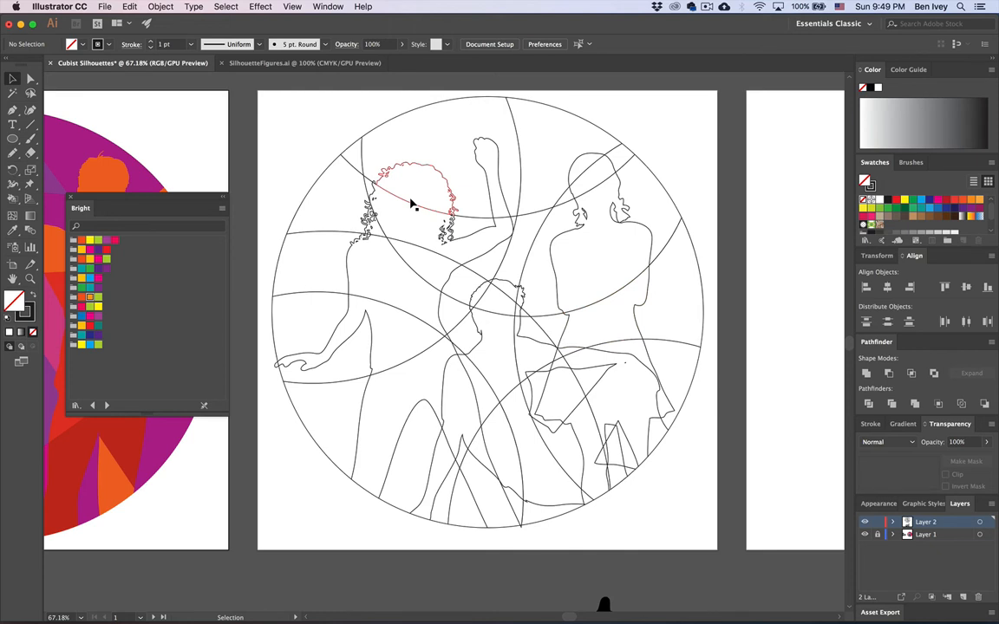
Step: Select all pieces of the trimmed circle and give them a white fill with no stroke
{"action": "left_click_drag", "start_coordinate": [263, 97], "coordinate": [723, 547]}
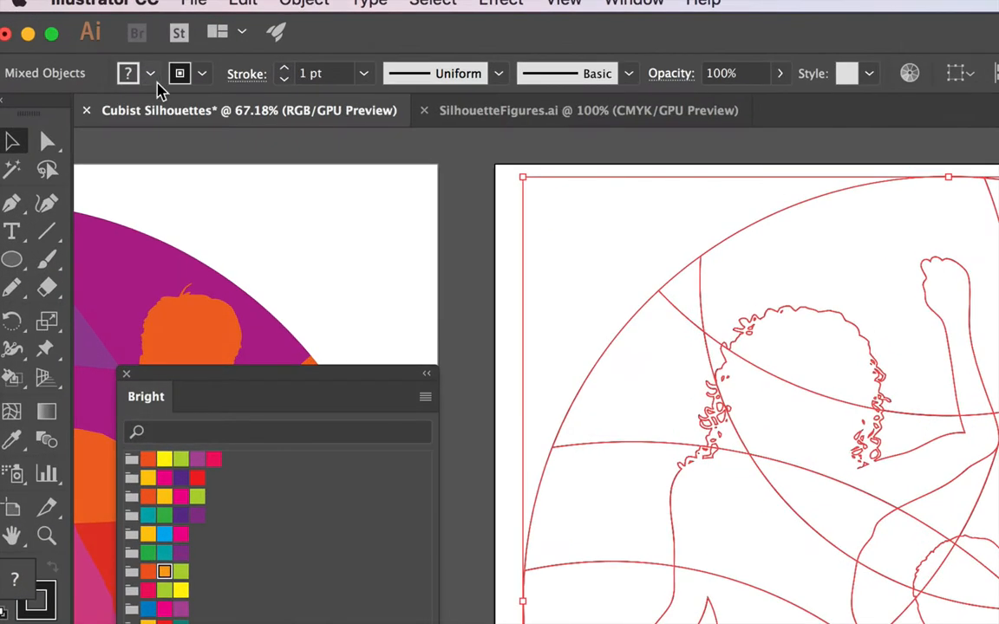
{"action": "left_click", "coordinate": [83, 43]}
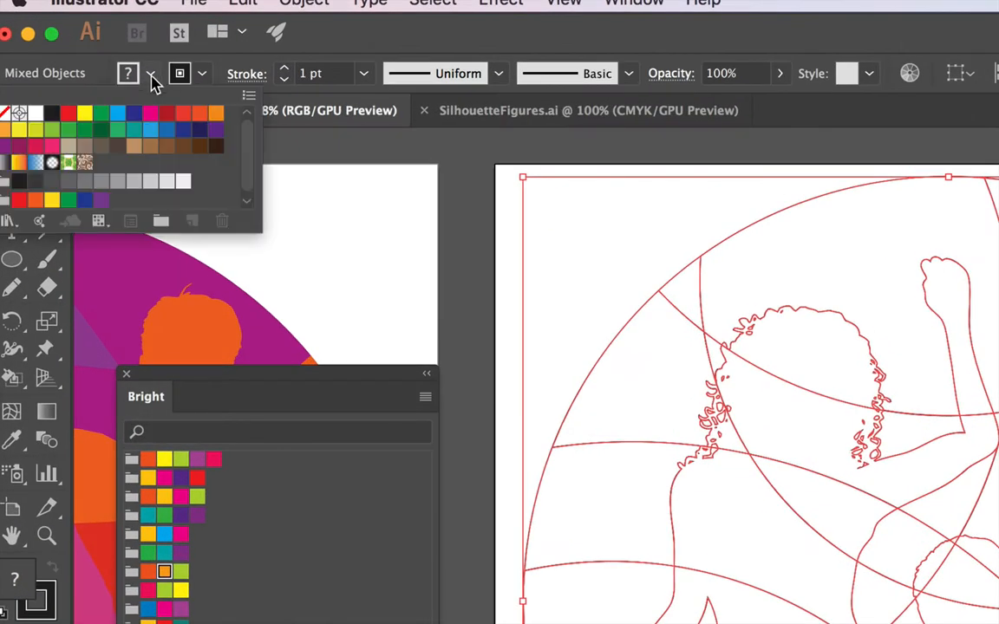
{"action": "left_click", "coordinate": [15, 114]}
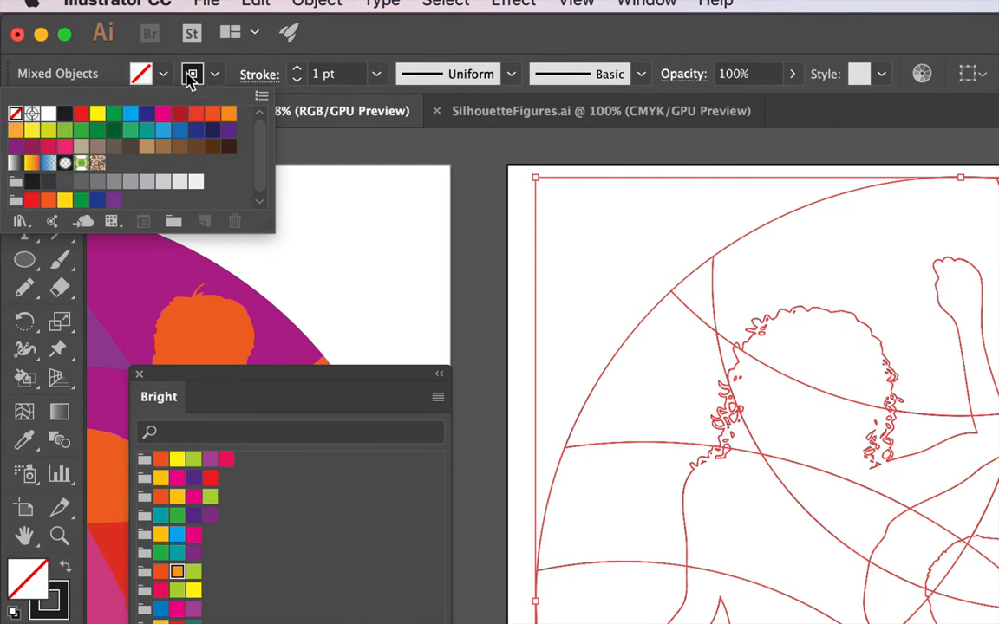
{"action": "left_click", "coordinate": [161, 77]}
{"action": "left_click", "coordinate": [161, 76]}
{"action": "left_click", "coordinate": [47, 114]}
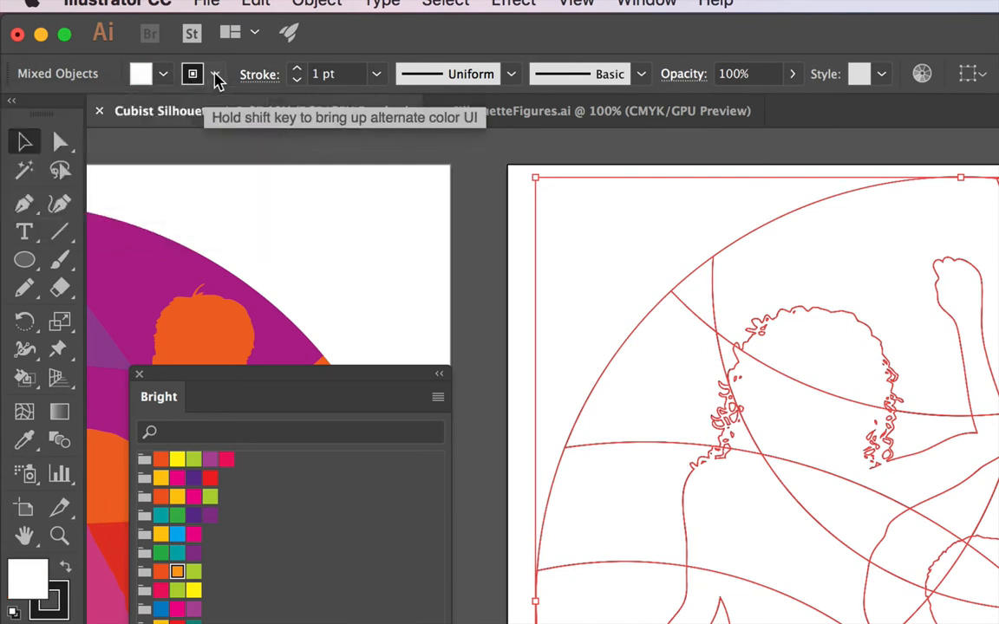
{"action": "left_click", "coordinate": [215, 76]}
{"action": "left_click", "coordinate": [15, 114]}
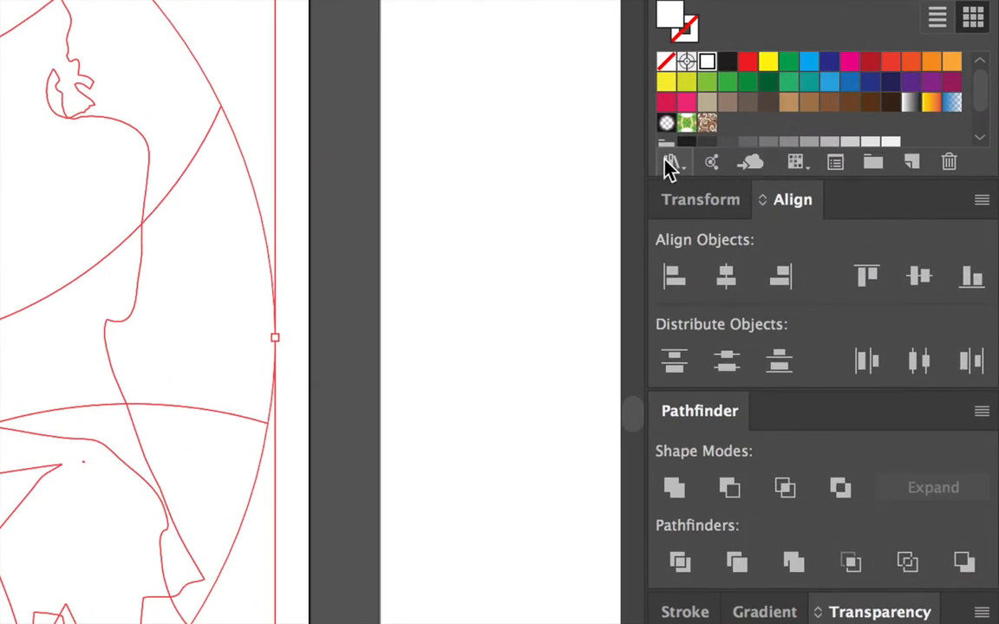
Step: Open the Neutral swatch library in an enlarged panel over the Bright swatches, and activate the Live Paint Bucket
{"action": "left_click", "coordinate": [672, 165]}
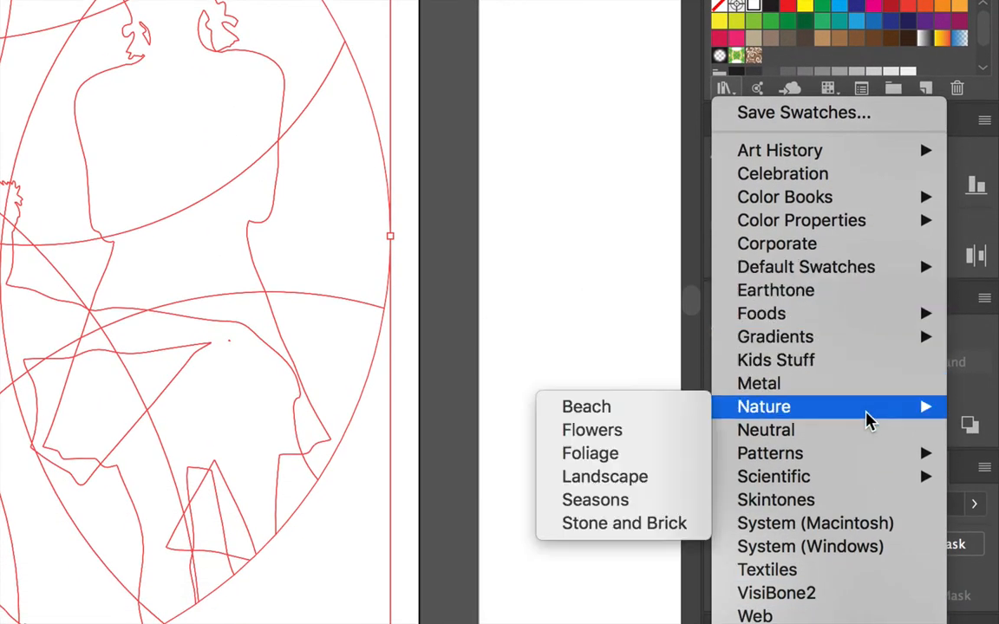
{"action": "left_click", "coordinate": [868, 434]}
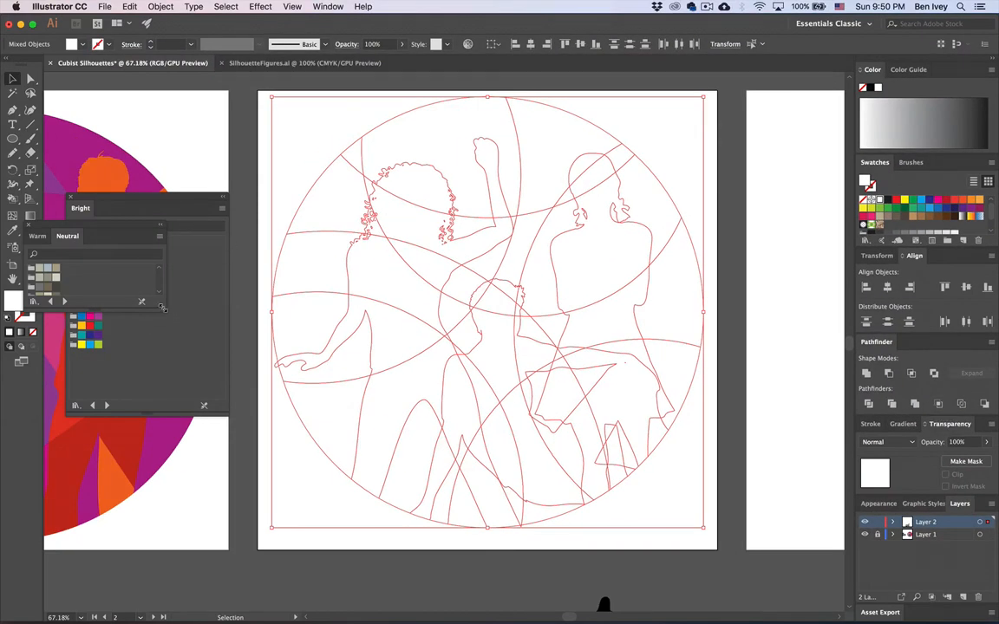
{"action": "left_click_drag", "start_coordinate": [161, 308], "coordinate": [188, 445]}
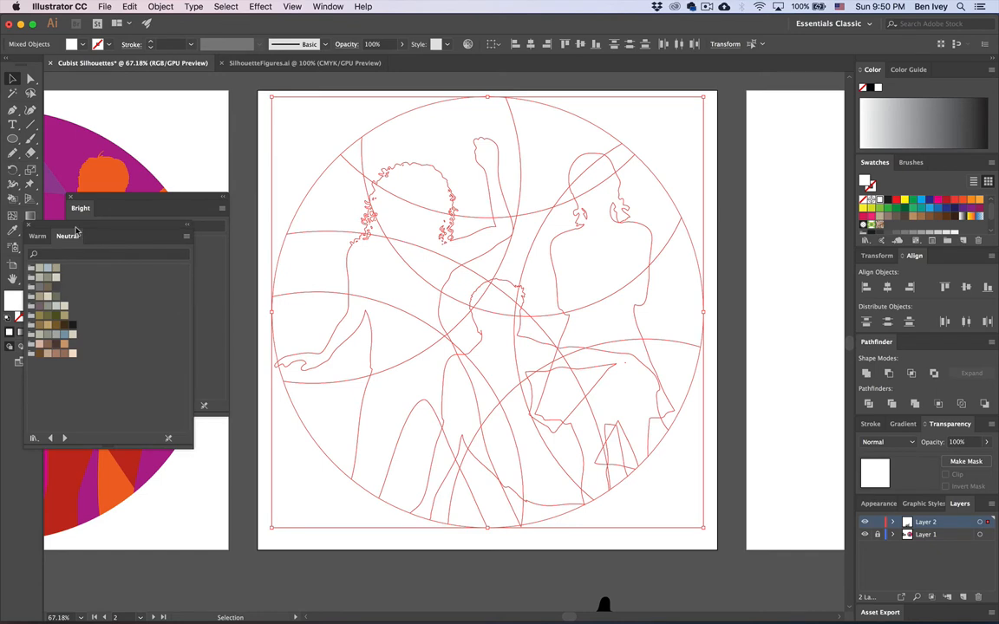
{"action": "left_click_drag", "start_coordinate": [85, 226], "coordinate": [125, 228]}
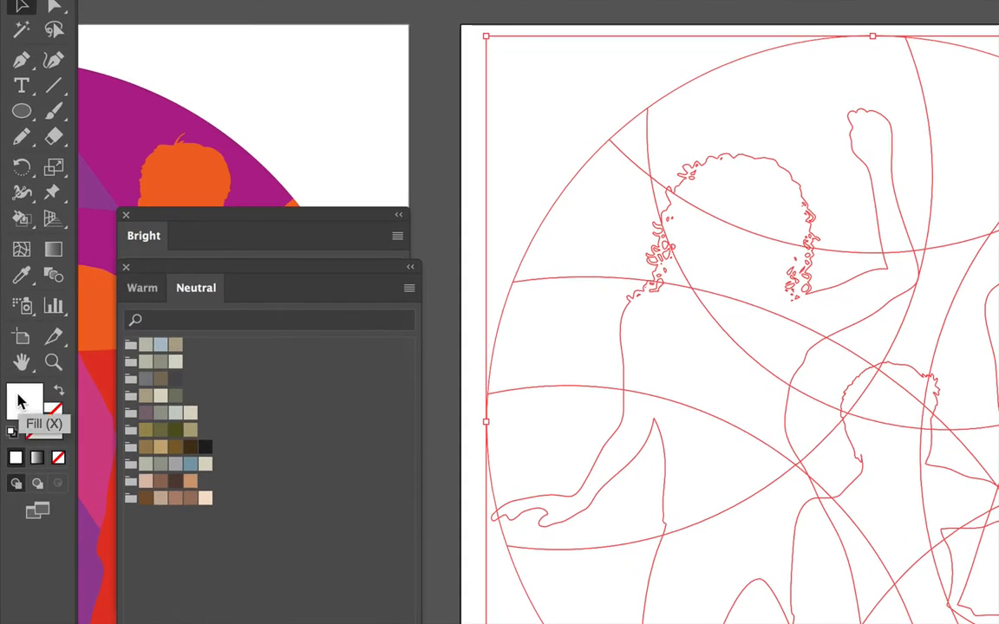
{"action": "left_click_drag", "start_coordinate": [20, 219], "coordinate": [90, 245]}
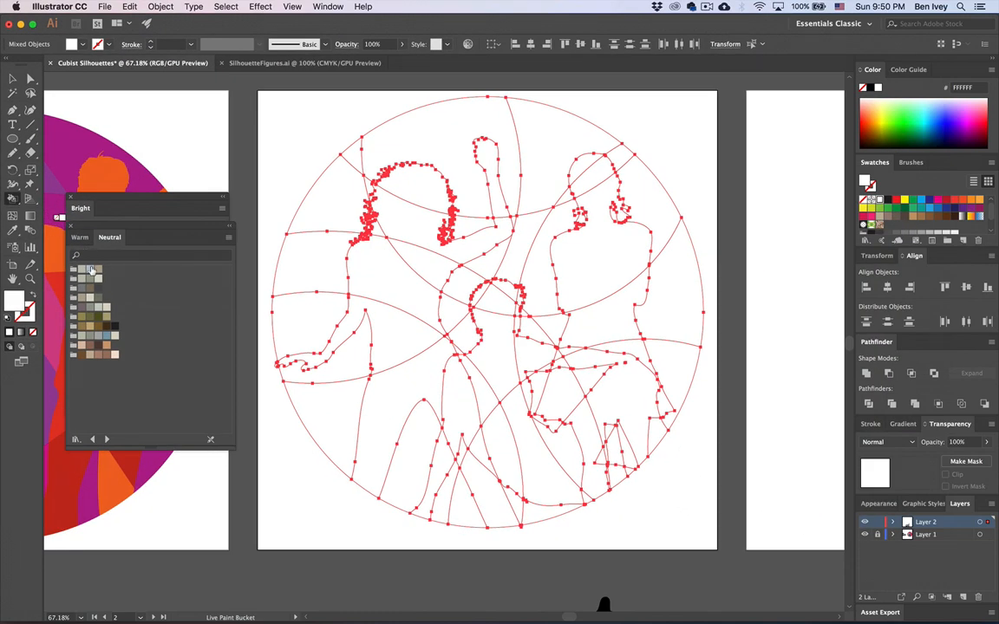
Step: Color the second circle's regions with Neutral browns, greens, blues and creams, and expand the Live Paint group into individual paths
{"action": "left_click", "coordinate": [82, 279]}
{"action": "left_click", "coordinate": [312, 263]}
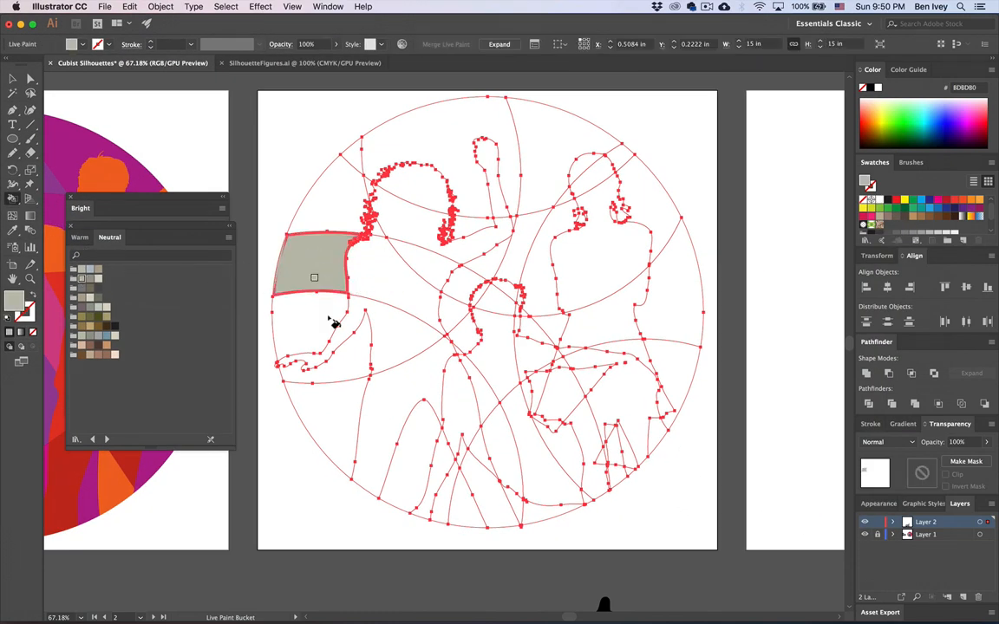
{"action": "left_click", "coordinate": [344, 412]}
{"action": "left_click", "coordinate": [548, 288]}
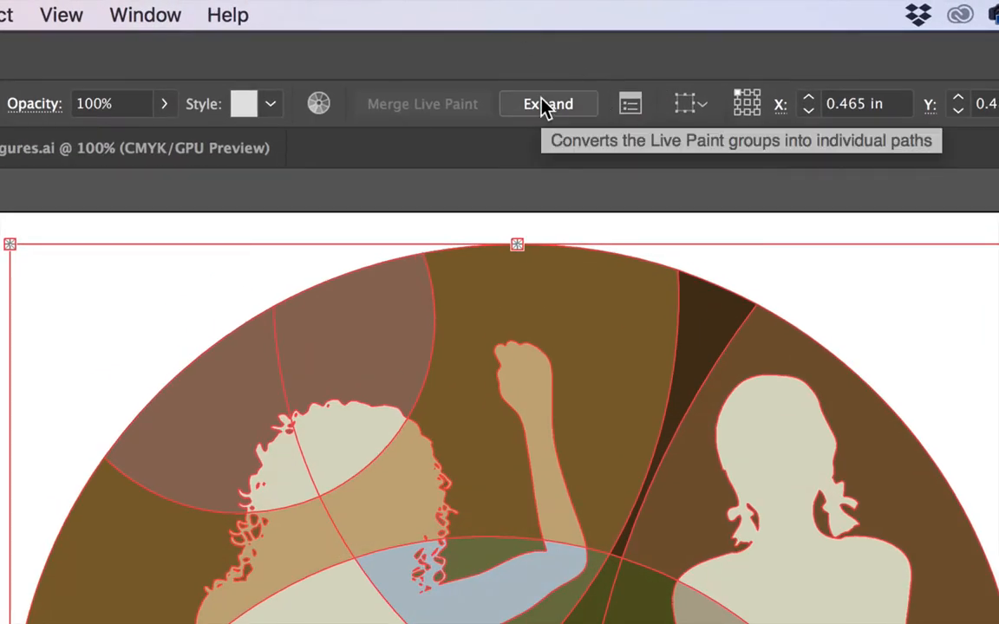
{"action": "left_click", "coordinate": [544, 102]}
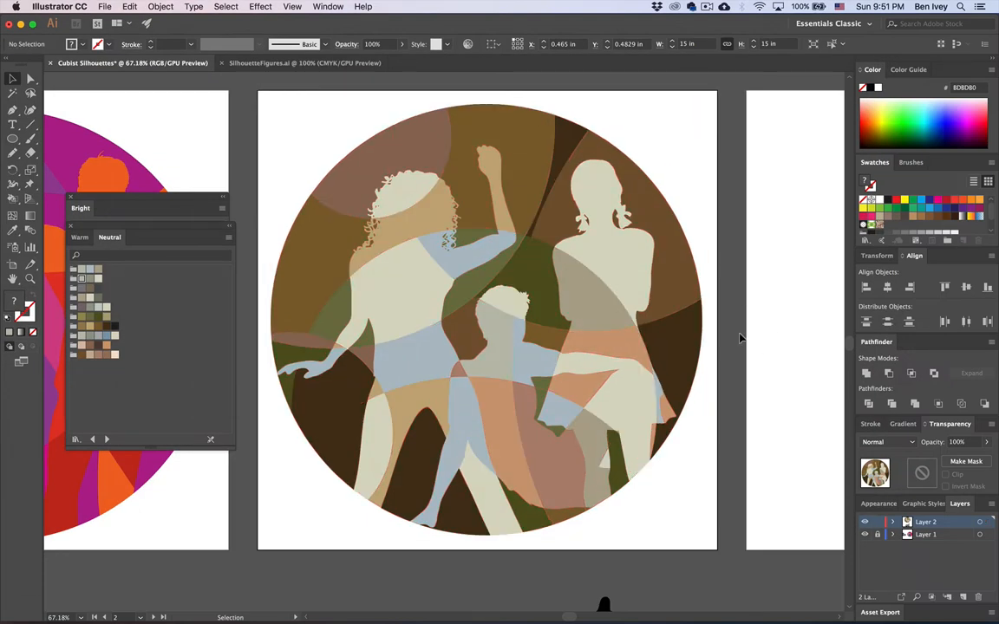
{"action": "left_click", "coordinate": [743, 335]}
Step: Lock Layer 2 and add a new layer above it for the third illustration
{"action": "key", "text": "super+minus"}
{"action": "scroll", "coordinate": [631, 329], "scroll_direction": "down", "scroll_amount": 3}
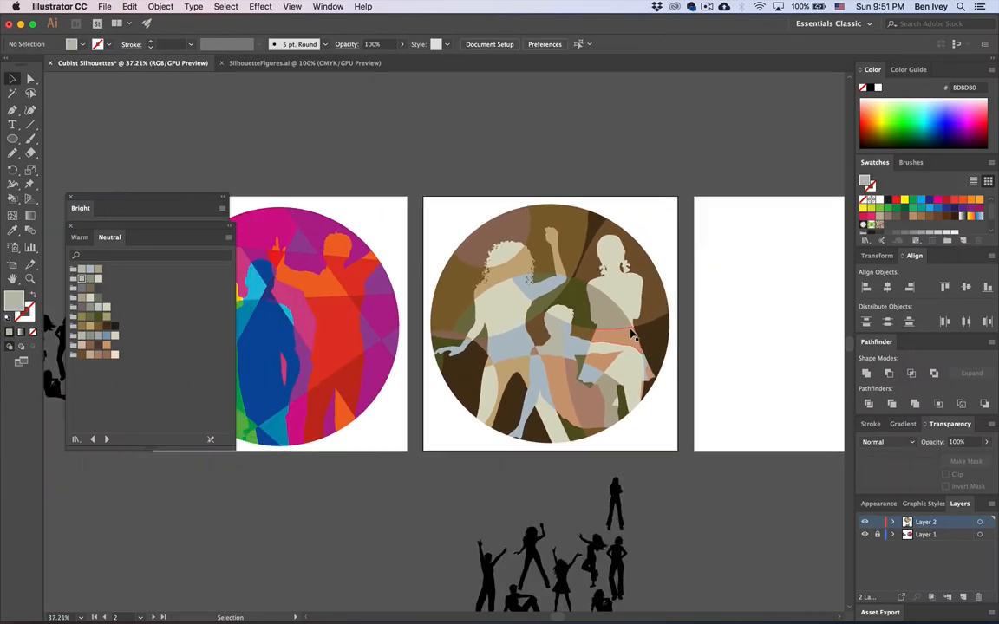
{"action": "scroll", "coordinate": [631, 330], "scroll_direction": "left", "scroll_amount": 2}
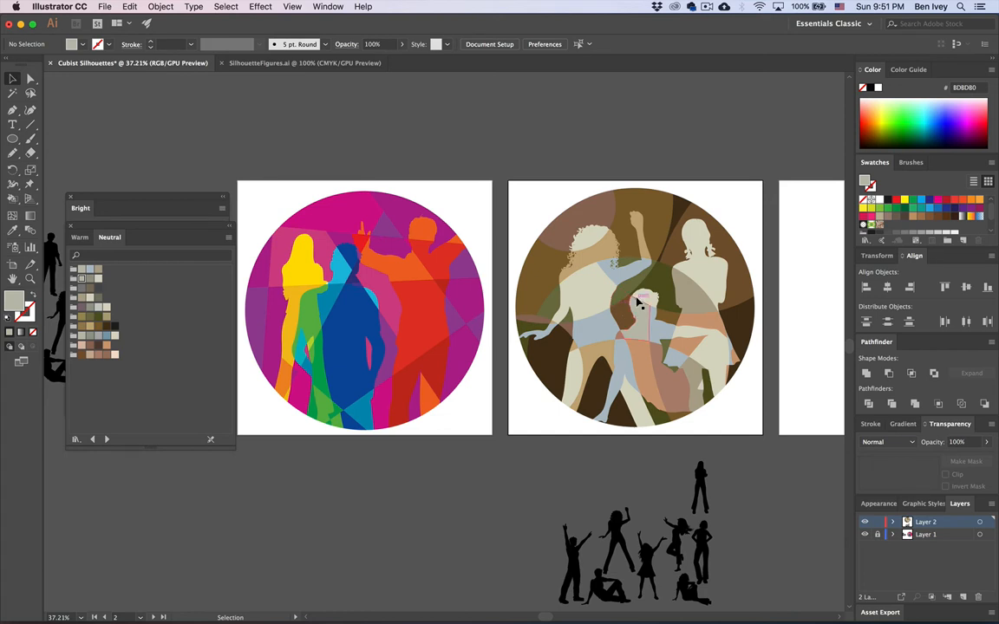
{"action": "scroll", "coordinate": [637, 303], "scroll_direction": "right", "scroll_amount": 8}
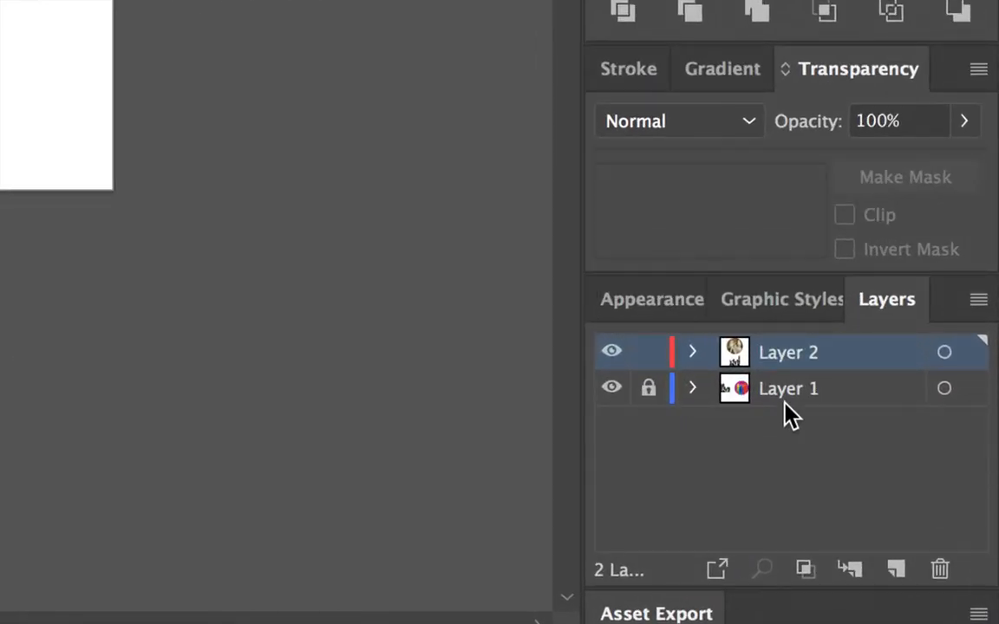
{"action": "left_click", "coordinate": [650, 353]}
{"action": "left_click", "coordinate": [899, 570]}
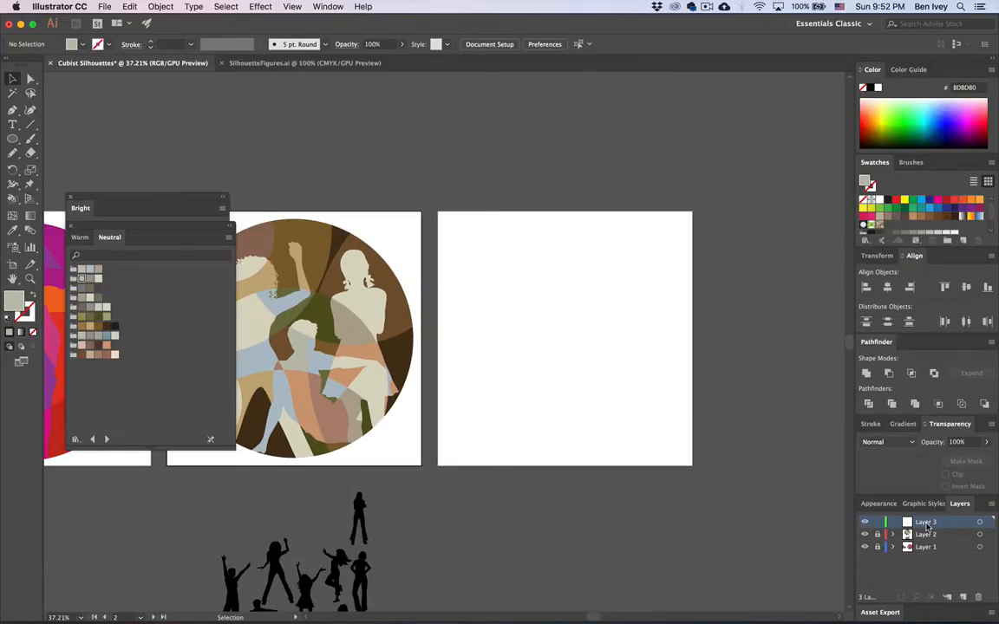
Step: Copy all the figures from SilhouetteFigures.ai and paste them into Cubist Silhouettes, beside the right edge of the empty third artboard
{"action": "scroll", "coordinate": [637, 431], "scroll_direction": "up", "scroll_amount": 2}
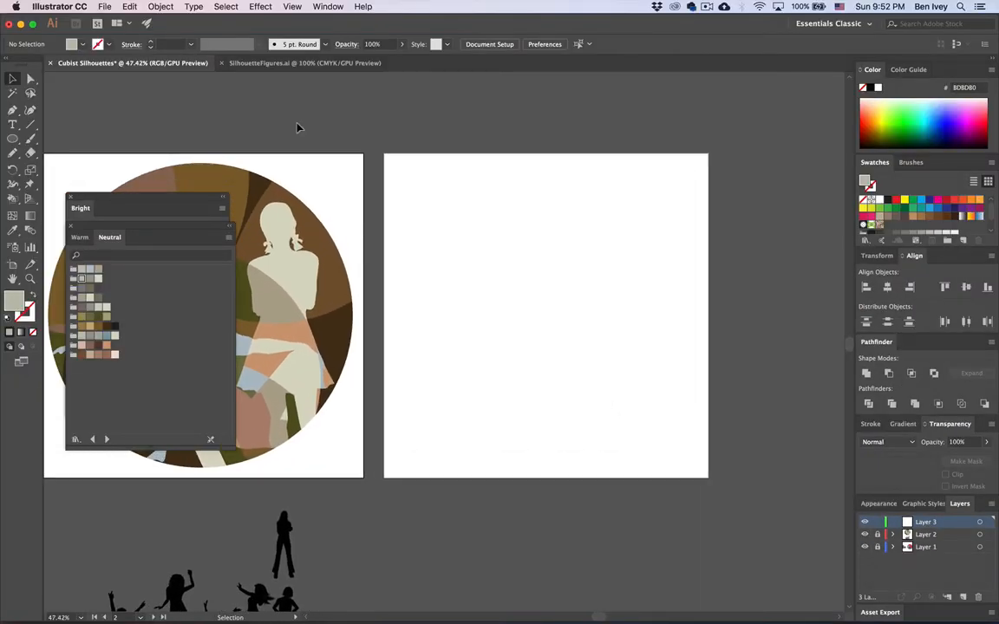
{"action": "left_click", "coordinate": [251, 63]}
{"action": "key", "text": "a"}
{"action": "key", "text": "super+a"}
{"action": "key", "text": "v"}
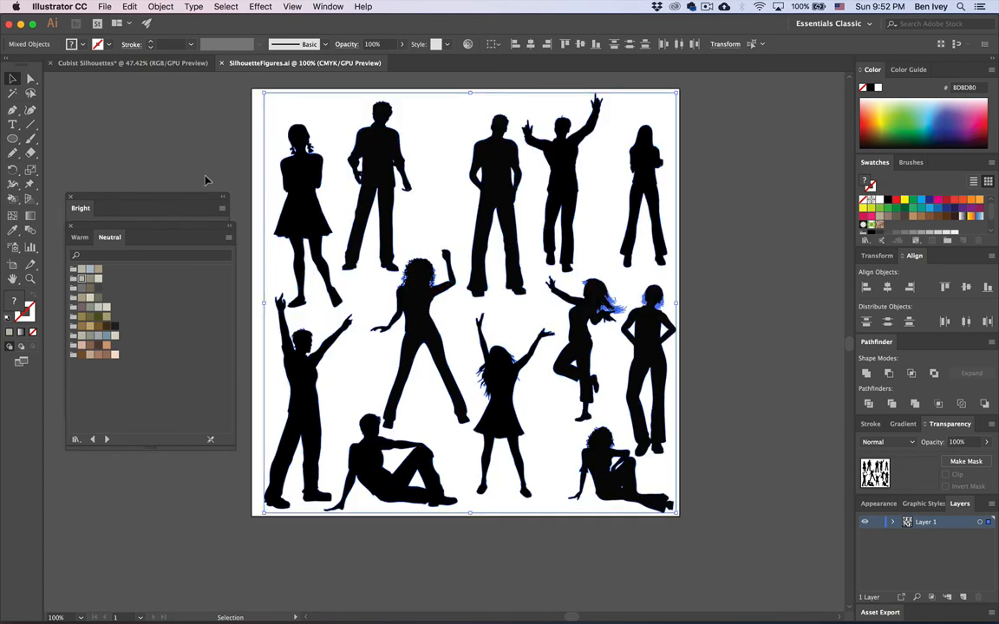
{"action": "left_click", "coordinate": [184, 60]}
{"action": "scroll", "coordinate": [517, 268], "scroll_direction": "right", "scroll_amount": 6}
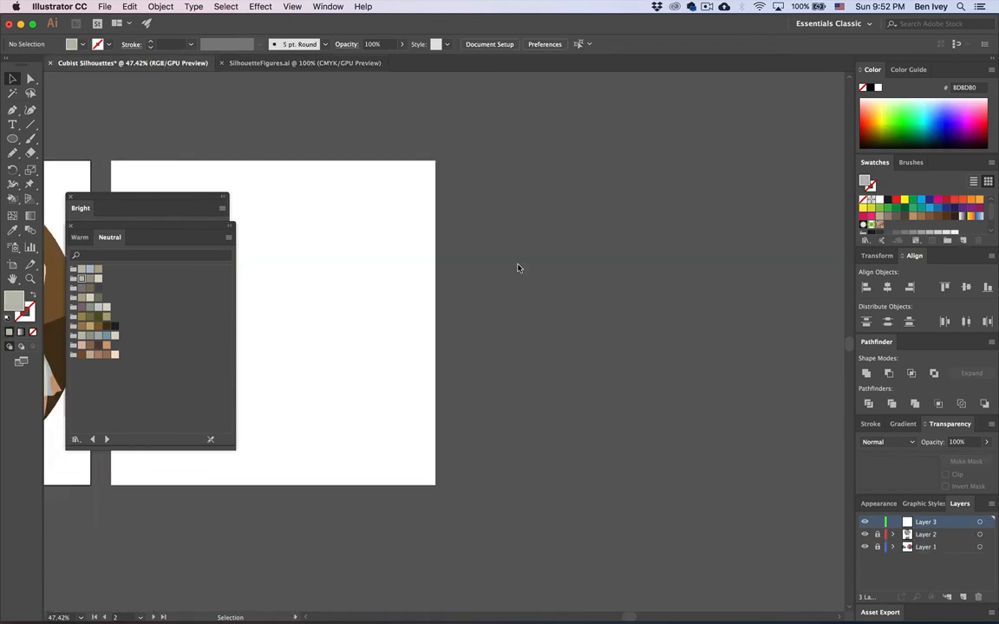
{"action": "key", "text": "super+v"}
{"action": "left_click_drag", "start_coordinate": [485, 282], "coordinate": [668, 266]}
{"action": "scroll", "coordinate": [668, 266], "scroll_direction": "left", "scroll_amount": 10}
{"action": "left_click", "coordinate": [622, 267]}
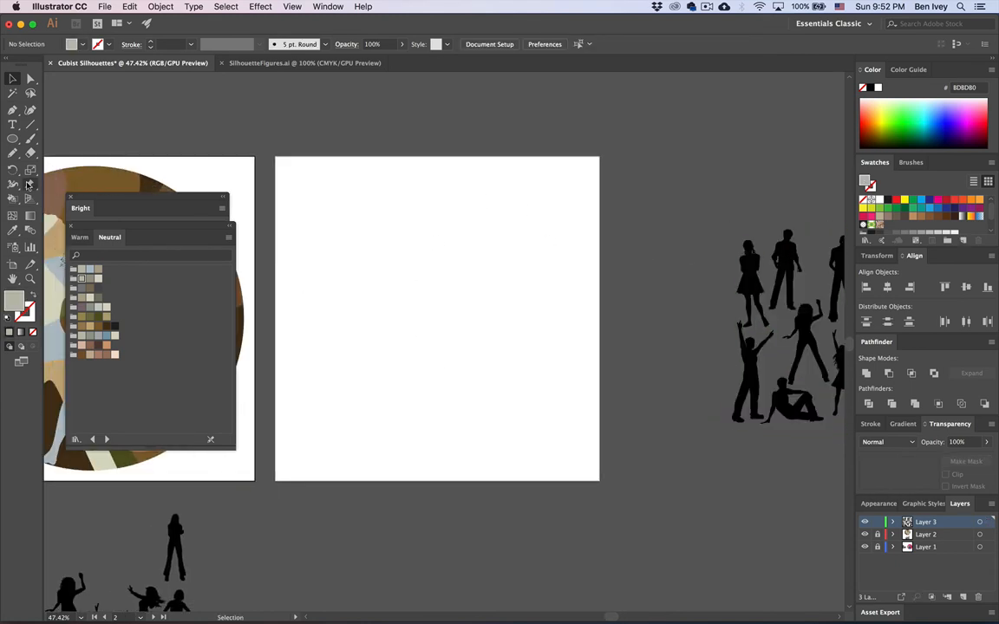
Step: Create a 15 by 15 in circle with the default white fill and black stroke, and center it on the third artboard
{"action": "left_click", "coordinate": [10, 137]}
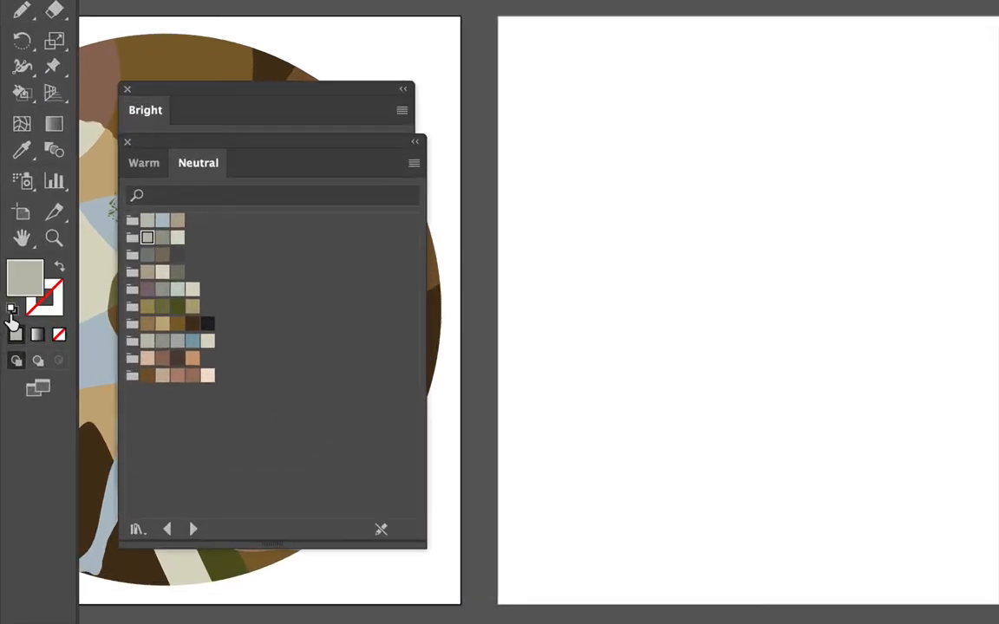
{"action": "left_click", "coordinate": [10, 318]}
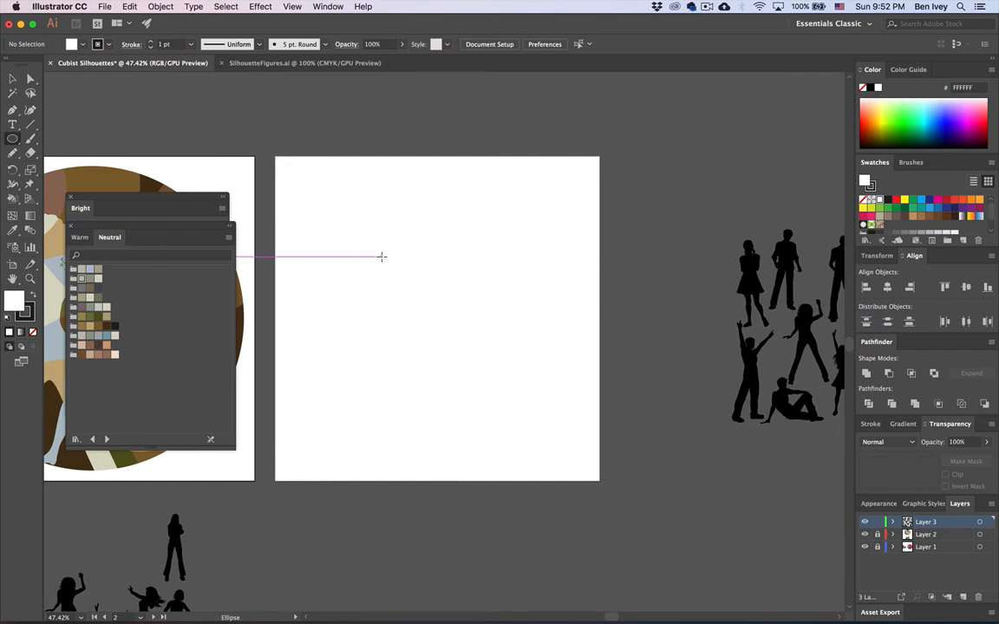
{"action": "left_click", "coordinate": [654, 206]}
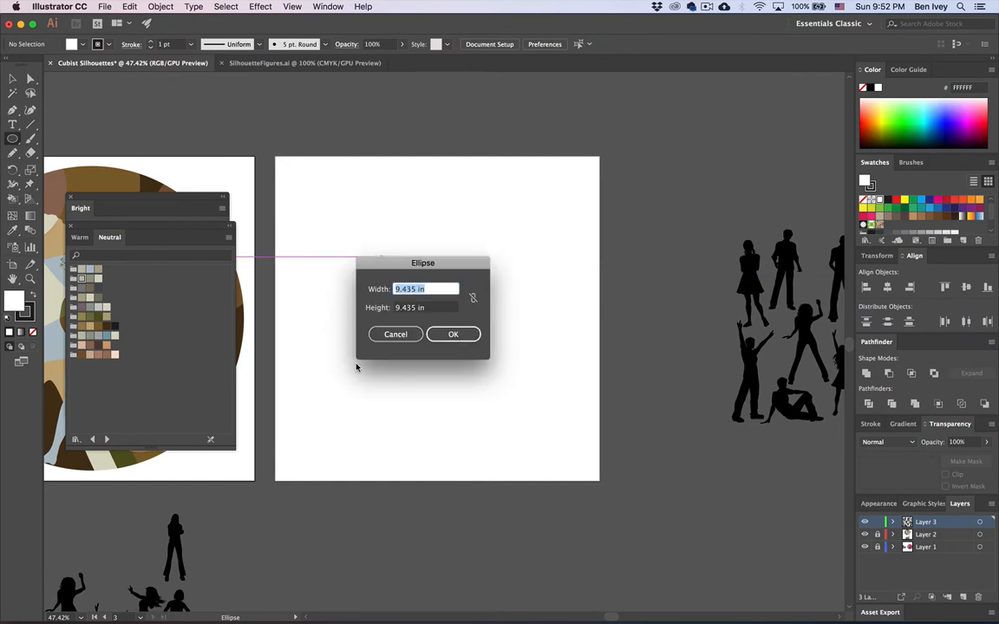
{"action": "left_click", "coordinate": [418, 289]}
{"action": "type", "text": "15"}
{"action": "key", "text": "Tab"}
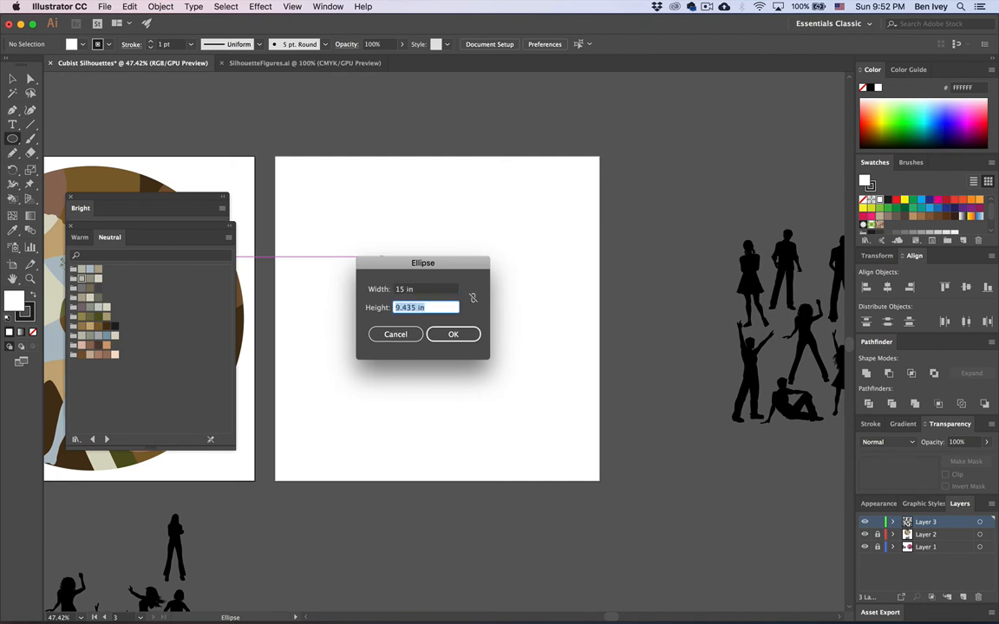
{"action": "type", "text": "15"}
{"action": "key", "text": "Return"}
{"action": "left_click", "coordinate": [11, 79]}
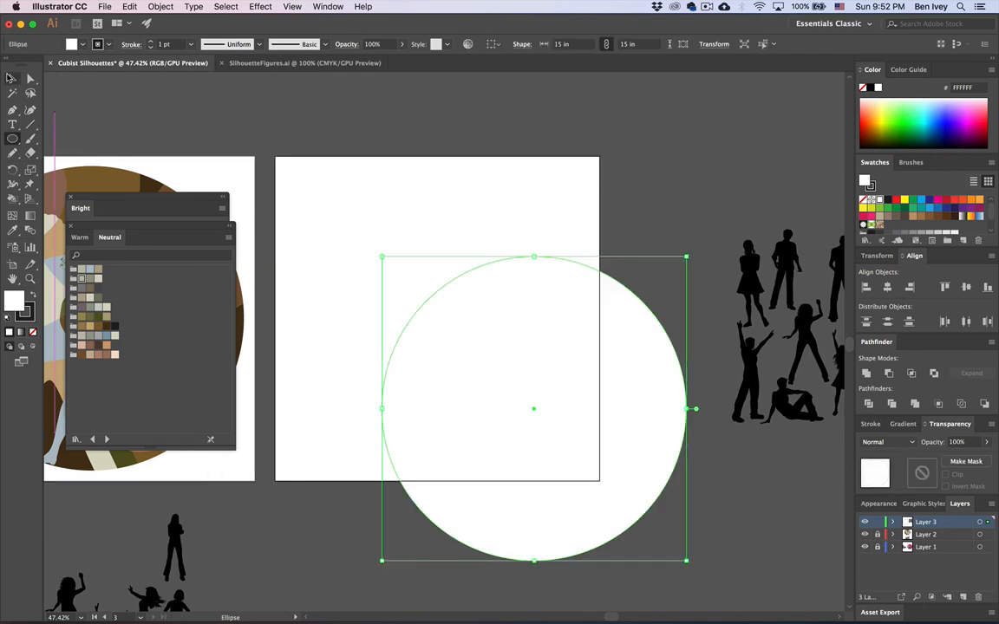
{"action": "left_click_drag", "start_coordinate": [455, 313], "coordinate": [372, 227]}
Step: Place the pigtailed girl silhouette over the circle's lower-right part and send the circle behind it
{"action": "left_click", "coordinate": [671, 372]}
{"action": "left_click_drag", "start_coordinate": [739, 330], "coordinate": [530, 396]}
{"action": "left_click", "coordinate": [532, 396]}
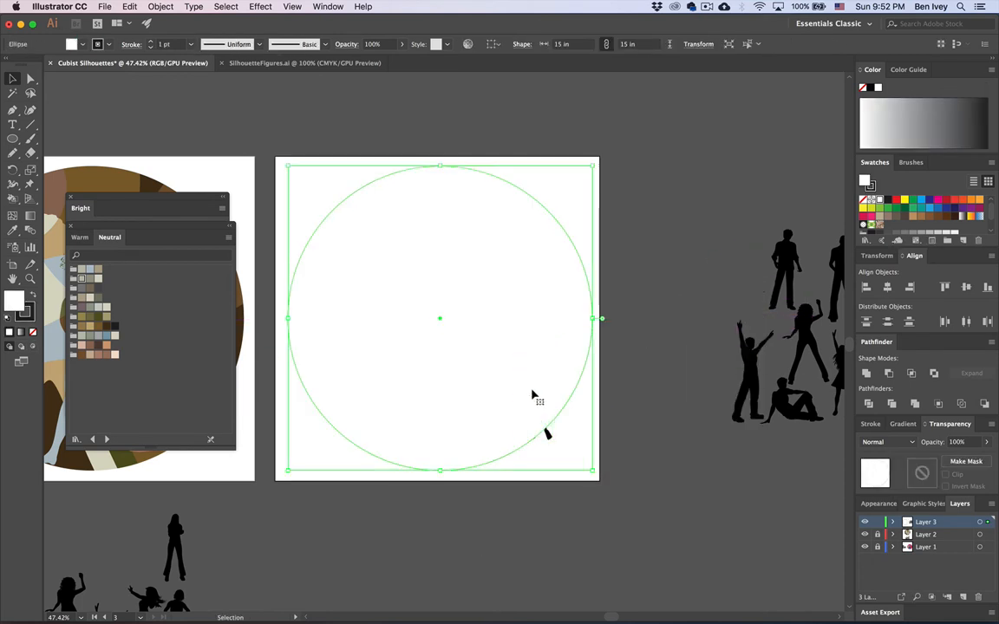
{"action": "key", "text": "super+shift+bracketleft"}
{"action": "left_click", "coordinate": [534, 386]}
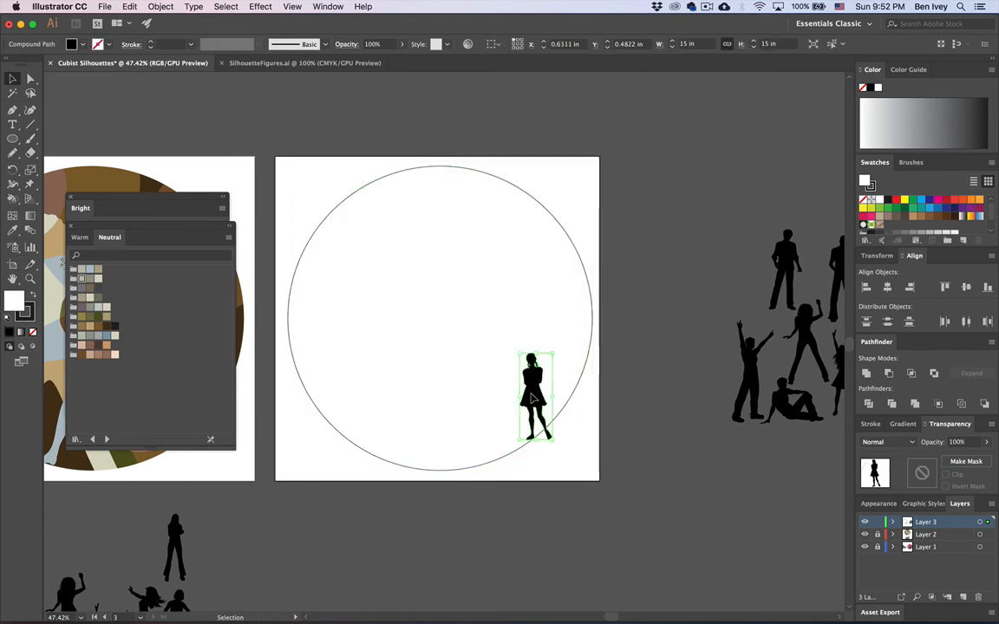
{"action": "key", "text": "super+2"}
{"action": "left_click", "coordinate": [535, 386]}
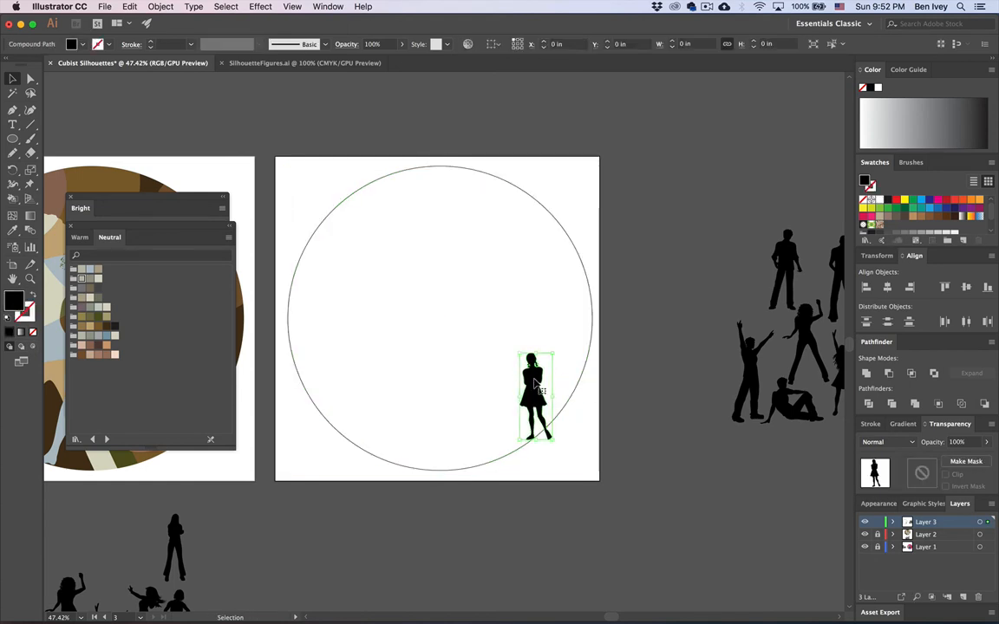
Step: Enlarge the girl silhouette to about two thirds of the circle's height and lower it until the feet extend below the artboard
{"action": "left_click_drag", "start_coordinate": [536, 351], "coordinate": [538, 237]}
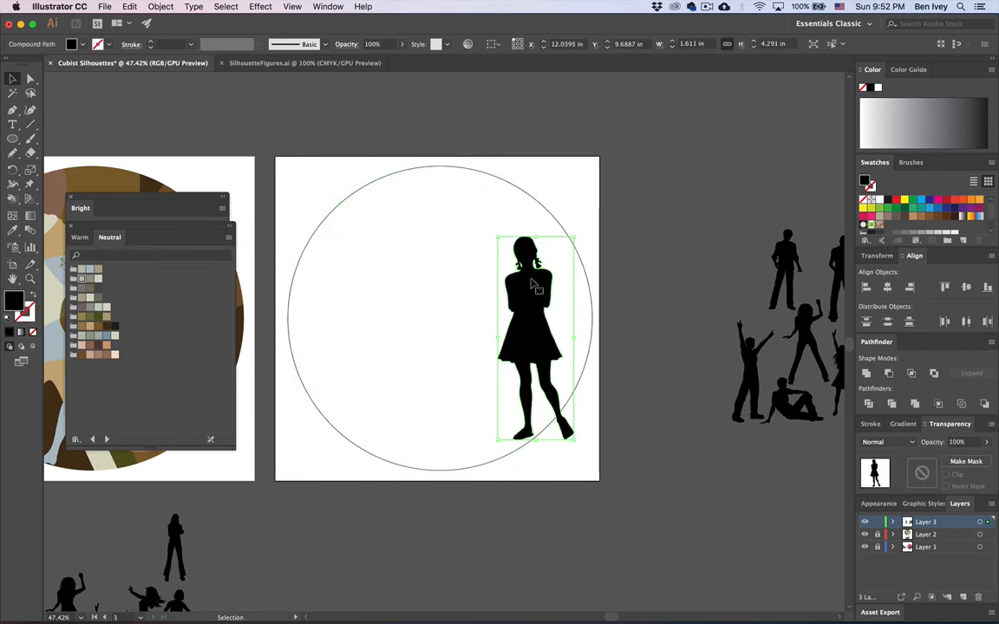
{"action": "left_click_drag", "start_coordinate": [538, 290], "coordinate": [549, 348]}
{"action": "left_click", "coordinate": [666, 409]}
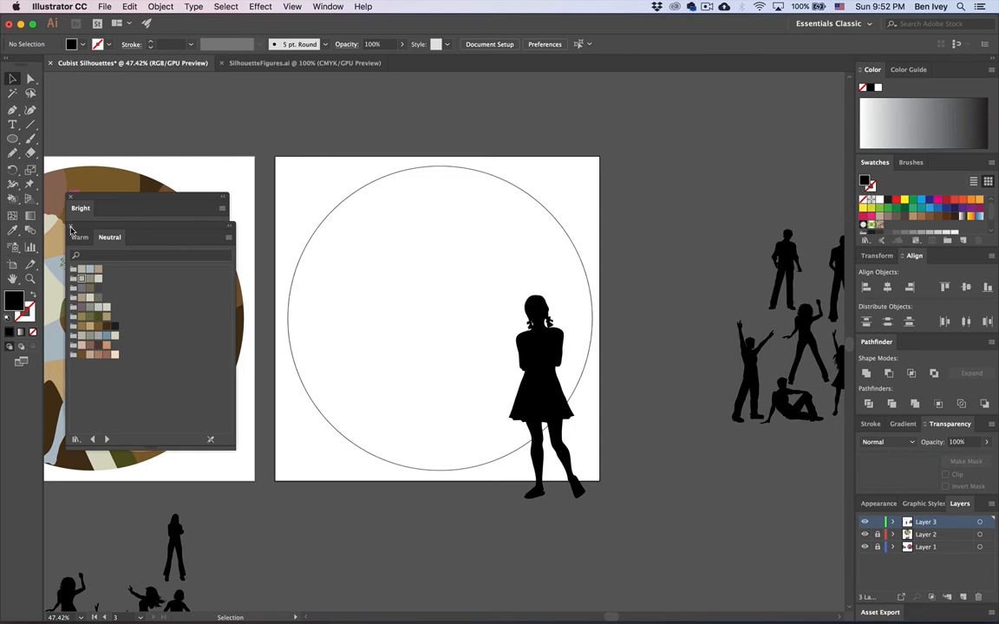
Step: Close the Neutral and Bright swatch libraries, and set the Pencil tool's fidelity to Smooth
{"action": "left_click", "coordinate": [71, 227]}
{"action": "left_click", "coordinate": [71, 199]}
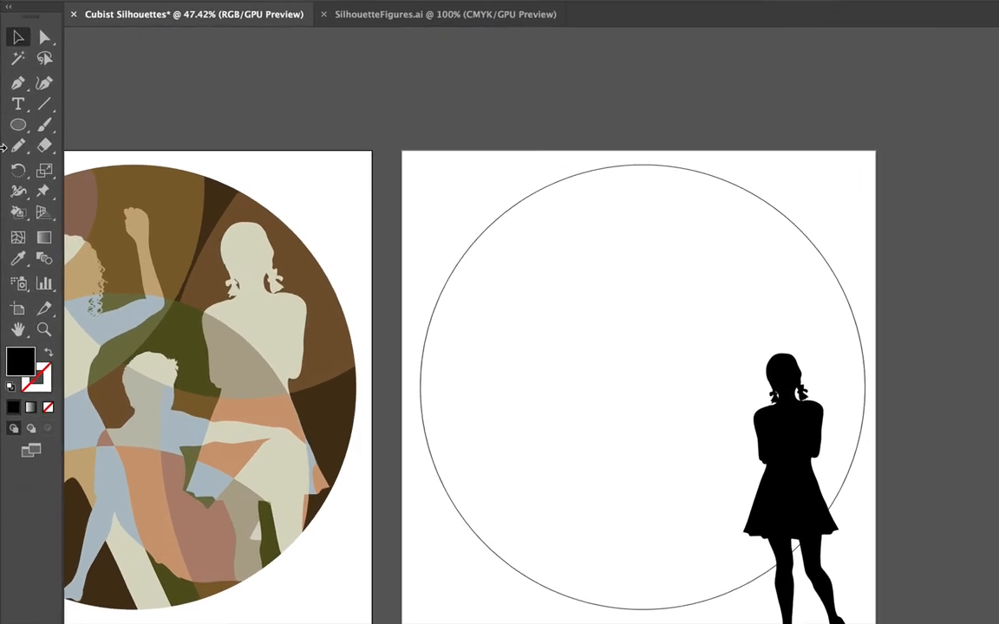
{"action": "left_click", "coordinate": [12, 153]}
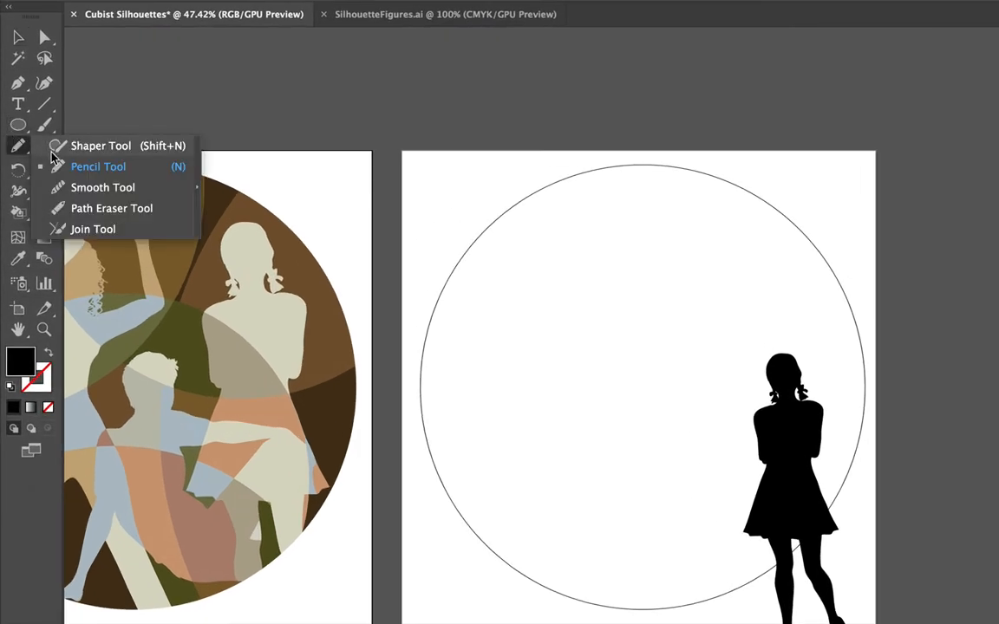
{"action": "left_click", "coordinate": [93, 166]}
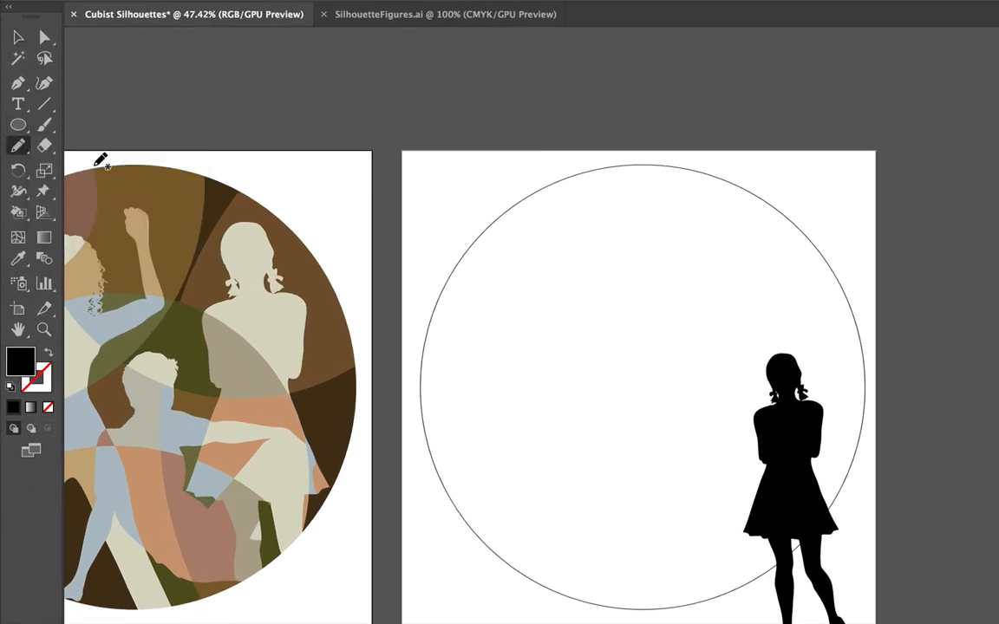
{"action": "double_click", "coordinate": [17, 150]}
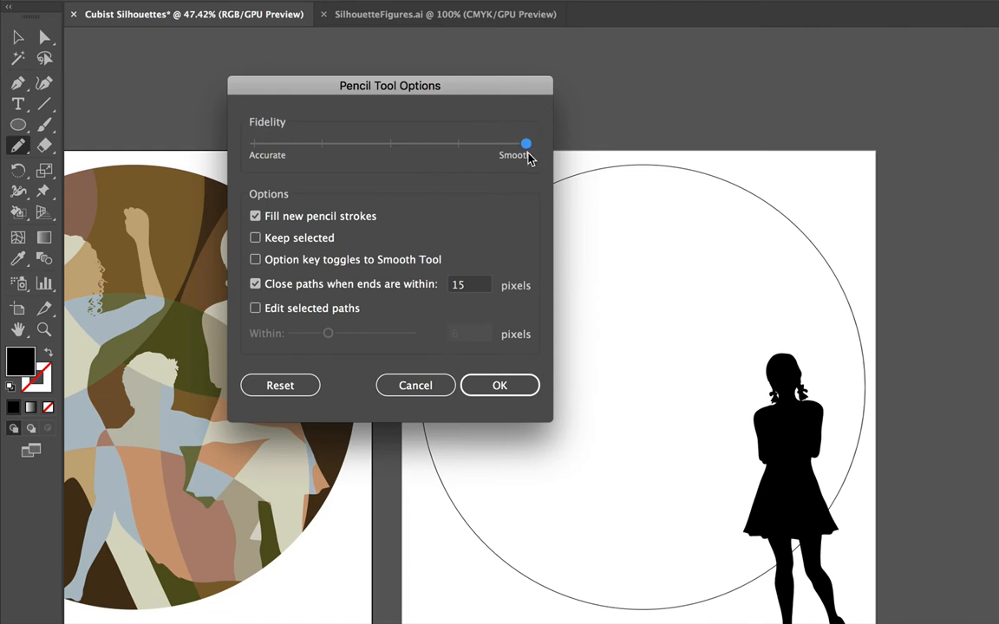
{"action": "left_click", "coordinate": [499, 385]}
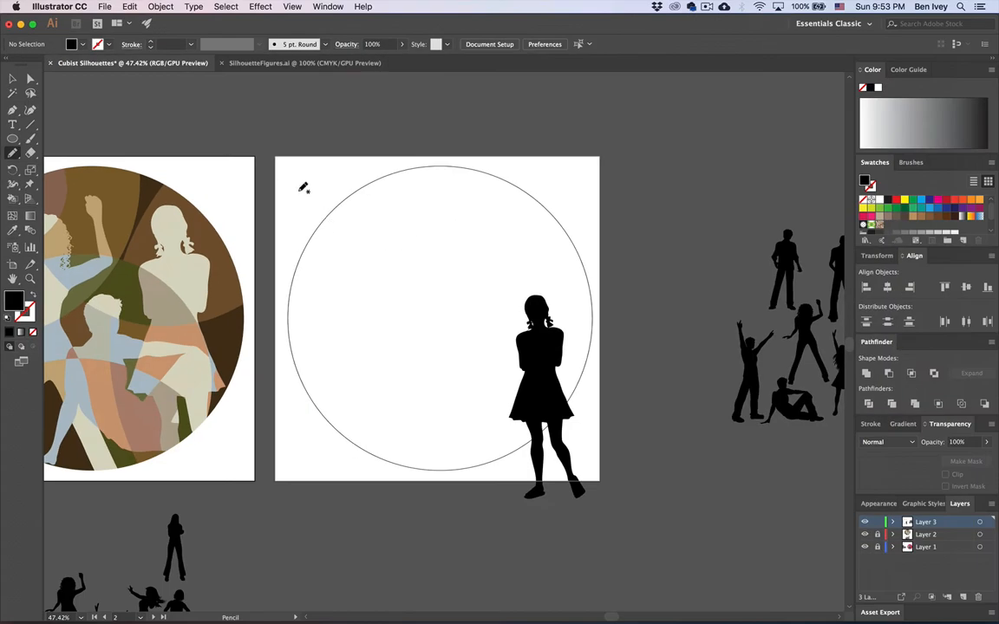
Step: Undo a trial pencil stroke across the circle's upper part, and set the Pencil tool to no fill with a black stroke
{"action": "mouse_move", "coordinate": [301, 191]}
{"action": "left_mouse_down"}
{"action": "mouse_move", "coordinate": [418, 222]}
{"action": "mouse_move", "coordinate": [484, 181]}
{"action": "mouse_move", "coordinate": [545, 188]}
{"action": "left_mouse_up"}
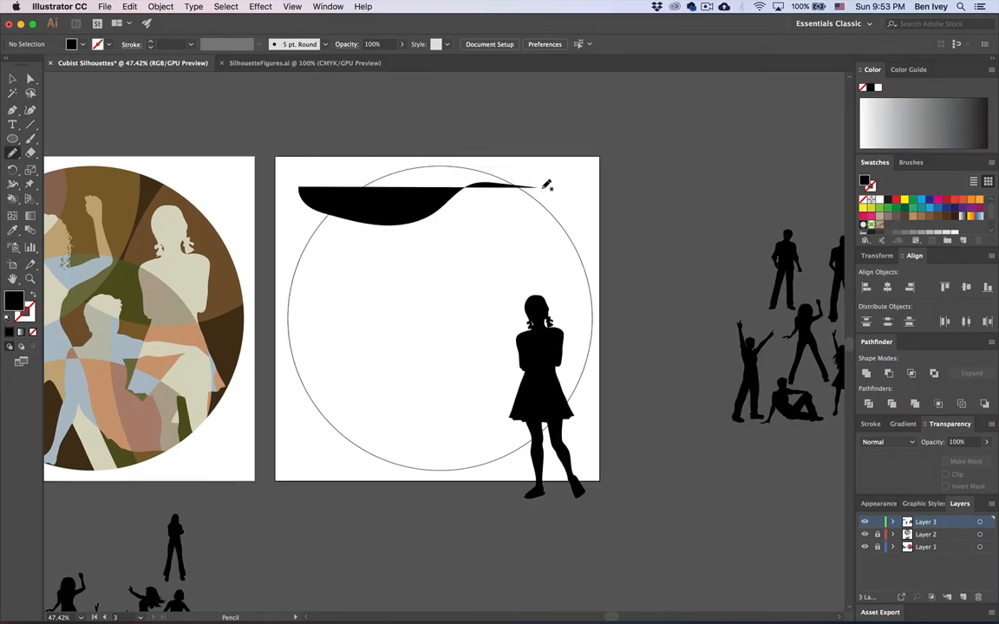
{"action": "key", "text": "super+z"}
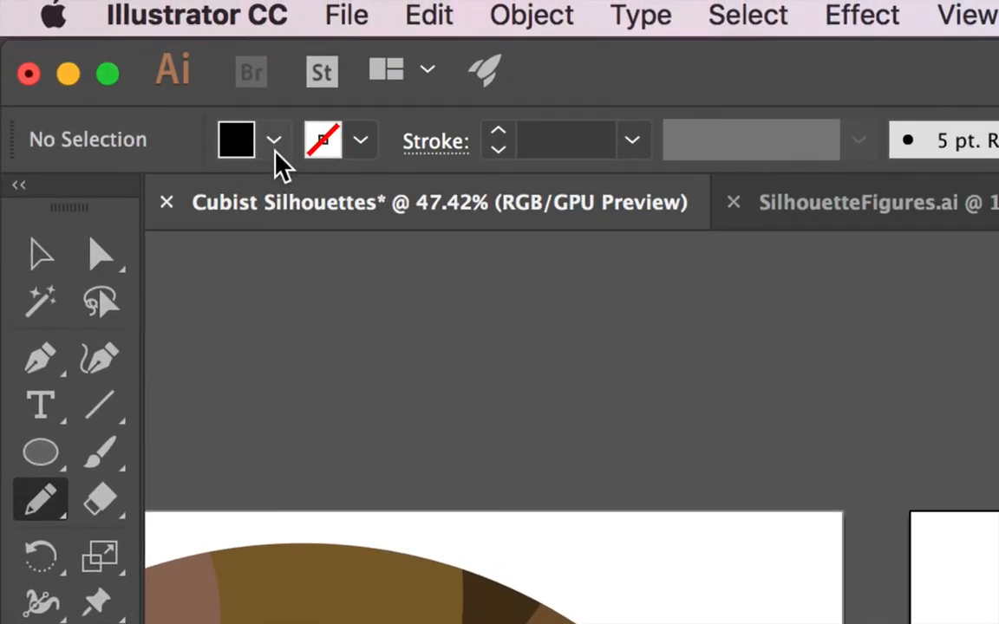
{"action": "left_click", "coordinate": [274, 146]}
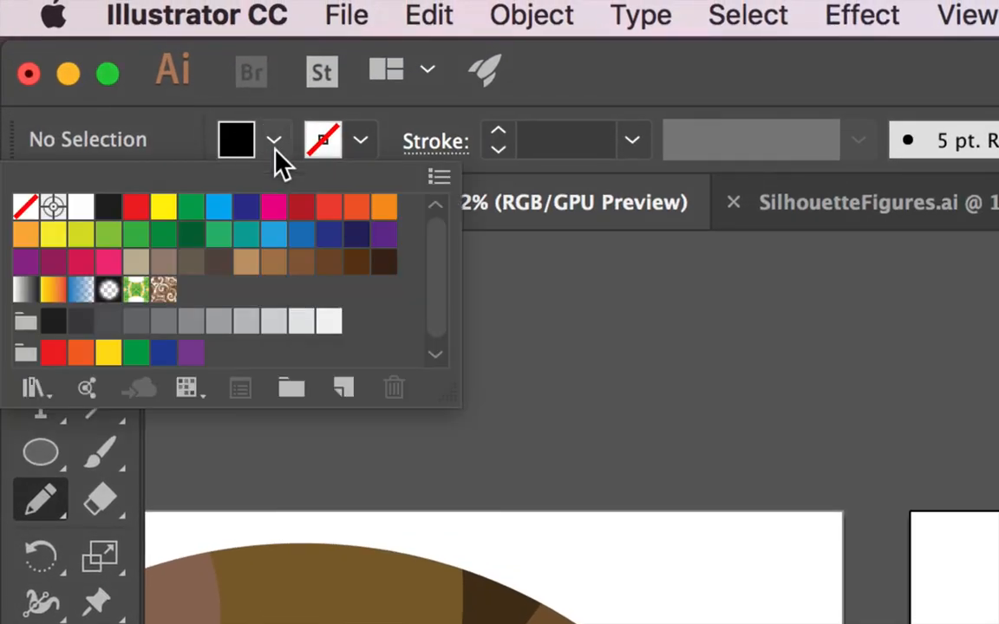
{"action": "left_click", "coordinate": [24, 210]}
{"action": "left_click", "coordinate": [357, 145]}
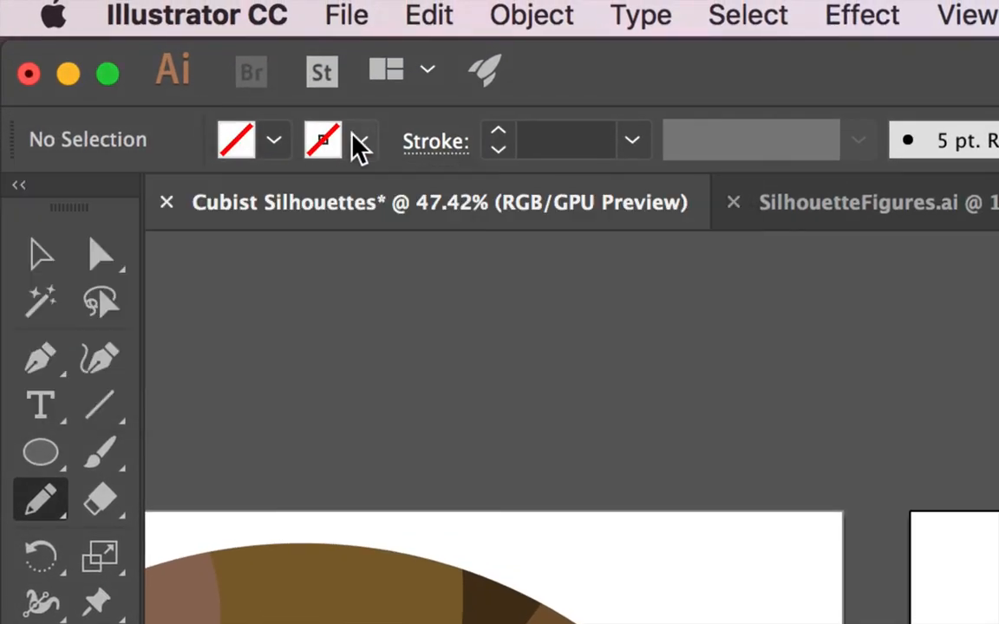
{"action": "left_click", "coordinate": [357, 146]}
{"action": "left_click", "coordinate": [108, 206]}
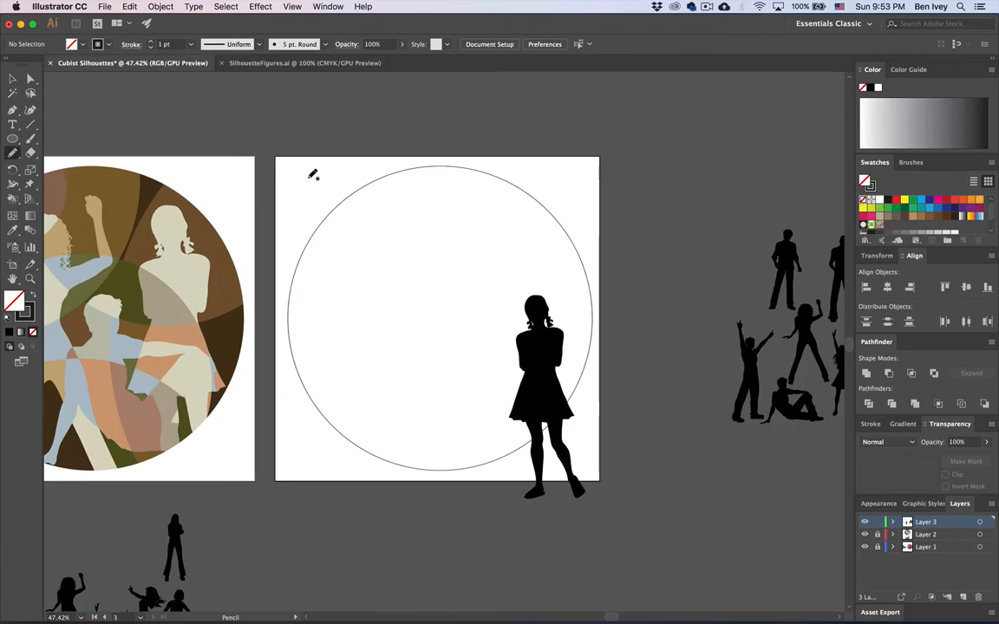
Step: Draw six flowing pencil curves across the third circle, one with a loop near the center, extending their ends past the circle's edge
{"action": "mouse_move", "coordinate": [309, 177]}
{"action": "left_mouse_down"}
{"action": "mouse_move", "coordinate": [366, 239]}
{"action": "mouse_move", "coordinate": [495, 190]}
{"action": "mouse_move", "coordinate": [563, 207]}
{"action": "left_mouse_up"}
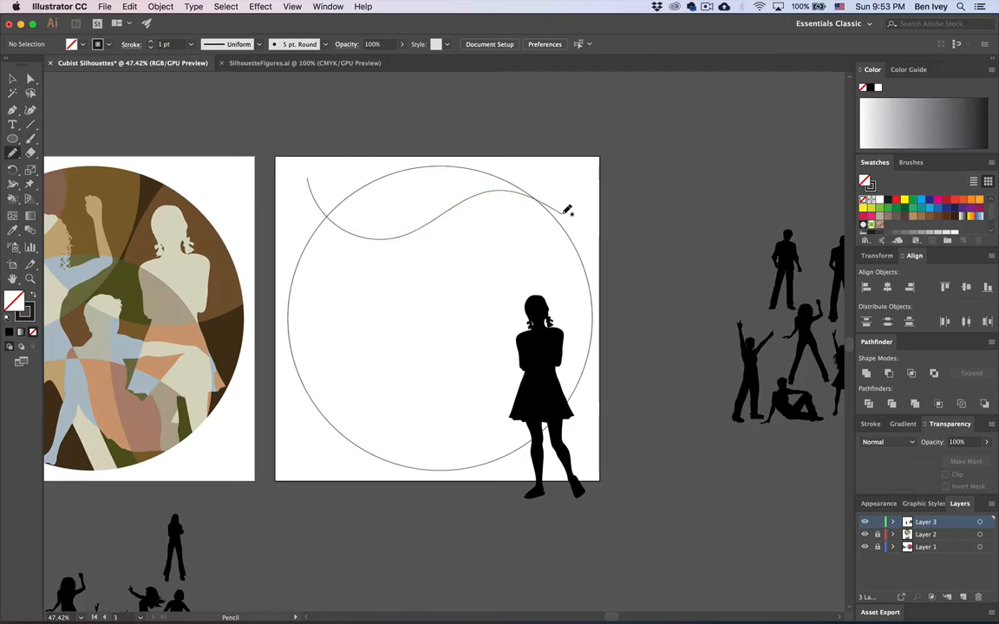
{"action": "mouse_move", "coordinate": [483, 154]}
{"action": "left_mouse_down"}
{"action": "mouse_move", "coordinate": [514, 232]}
{"action": "mouse_move", "coordinate": [626, 227]}
{"action": "left_mouse_up"}
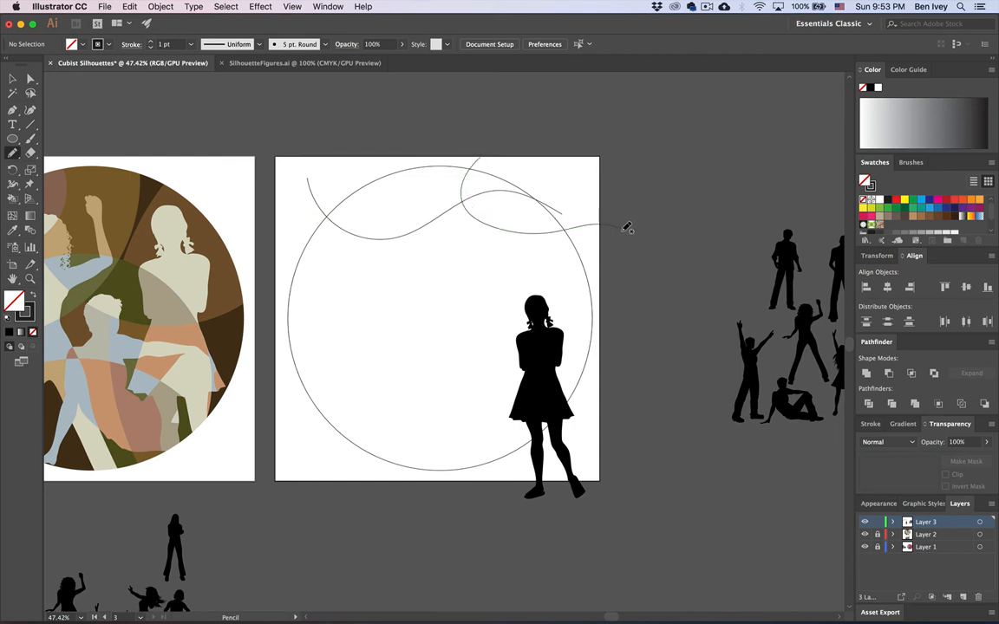
{"action": "mouse_move", "coordinate": [276, 291]}
{"action": "left_mouse_down"}
{"action": "mouse_move", "coordinate": [427, 316]}
{"action": "mouse_move", "coordinate": [389, 275]}
{"action": "mouse_move", "coordinate": [567, 299]}
{"action": "mouse_move", "coordinate": [602, 284]}
{"action": "left_mouse_up"}
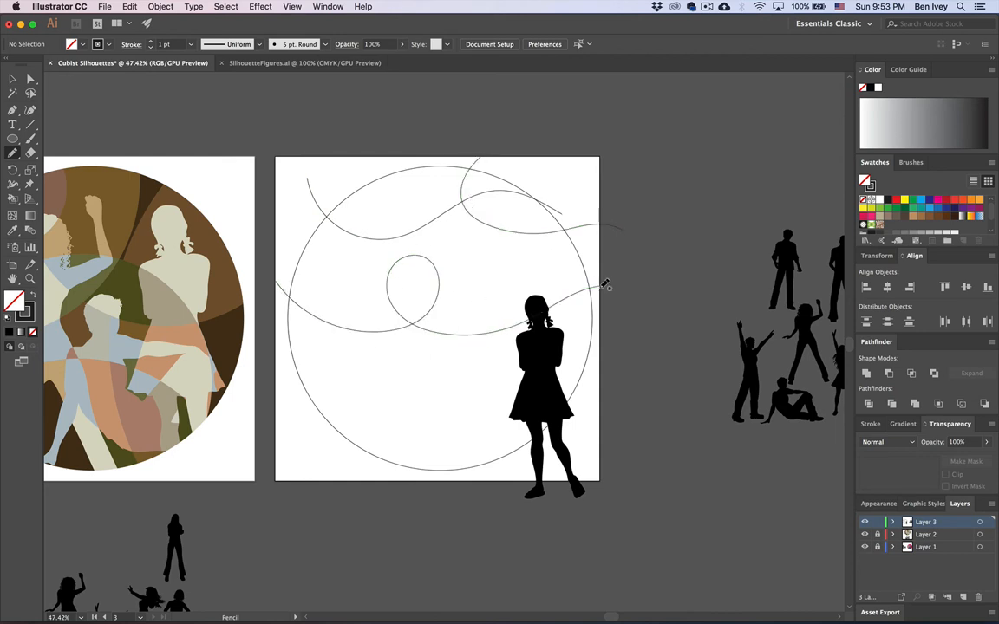
{"action": "mouse_move", "coordinate": [605, 351]}
{"action": "left_mouse_down"}
{"action": "mouse_move", "coordinate": [551, 249]}
{"action": "mouse_move", "coordinate": [625, 256]}
{"action": "left_mouse_up"}
{"action": "mouse_move", "coordinate": [562, 203]}
{"action": "left_mouse_down"}
{"action": "mouse_move", "coordinate": [504, 276]}
{"action": "mouse_move", "coordinate": [360, 413]}
{"action": "mouse_move", "coordinate": [261, 401]}
{"action": "left_mouse_up"}
{"action": "mouse_move", "coordinate": [268, 363]}
{"action": "left_mouse_down"}
{"action": "mouse_move", "coordinate": [319, 376]}
{"action": "mouse_move", "coordinate": [406, 455]}
{"action": "mouse_move", "coordinate": [500, 508]}
{"action": "left_mouse_up"}
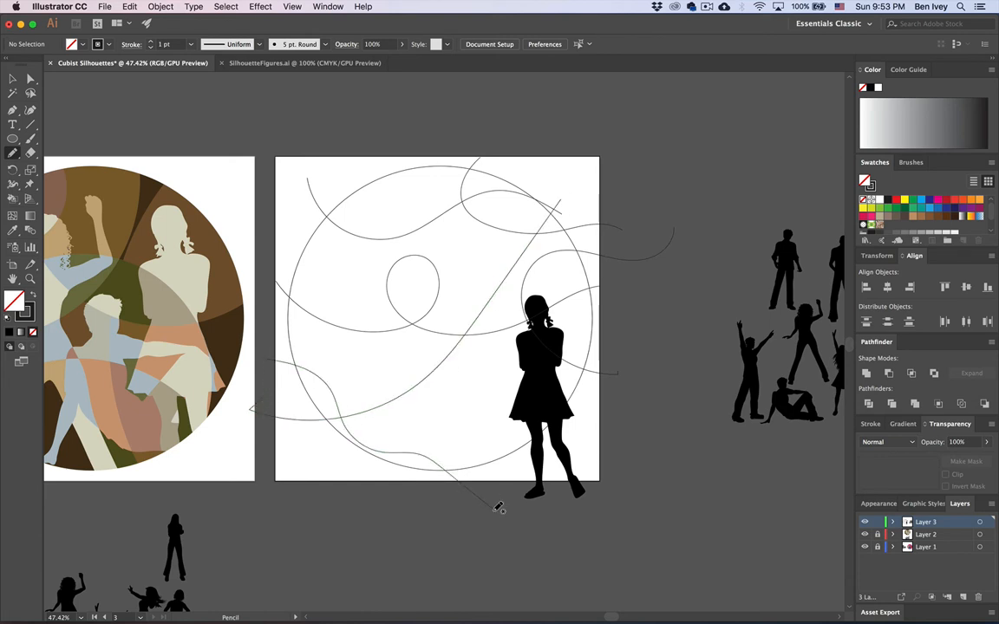
Step: Draw four more flowing pencil curves across the bottom, left, top and middle of the third circle, running past its edge
{"action": "mouse_move", "coordinate": [379, 484]}
{"action": "left_mouse_down"}
{"action": "mouse_move", "coordinate": [435, 432]}
{"action": "mouse_move", "coordinate": [637, 442]}
{"action": "left_mouse_up"}
{"action": "mouse_move", "coordinate": [506, 462]}
{"action": "left_mouse_down"}
{"action": "mouse_move", "coordinate": [481, 400]}
{"action": "mouse_move", "coordinate": [395, 378]}
{"action": "mouse_move", "coordinate": [388, 311]}
{"action": "mouse_move", "coordinate": [279, 231]}
{"action": "left_mouse_up"}
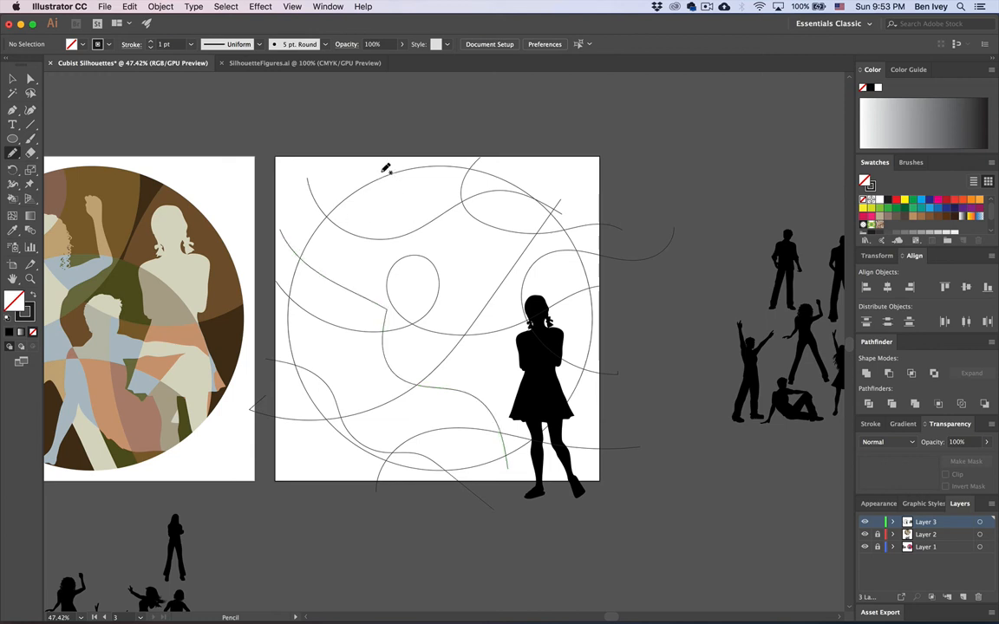
{"action": "mouse_move", "coordinate": [384, 170]}
{"action": "left_mouse_down"}
{"action": "mouse_move", "coordinate": [453, 219]}
{"action": "mouse_move", "coordinate": [611, 244]}
{"action": "left_mouse_up"}
{"action": "mouse_move", "coordinate": [490, 163]}
{"action": "left_mouse_down"}
{"action": "mouse_move", "coordinate": [485, 240]}
{"action": "mouse_move", "coordinate": [520, 381]}
{"action": "mouse_move", "coordinate": [309, 364]}
{"action": "mouse_move", "coordinate": [273, 323]}
{"action": "left_mouse_up"}
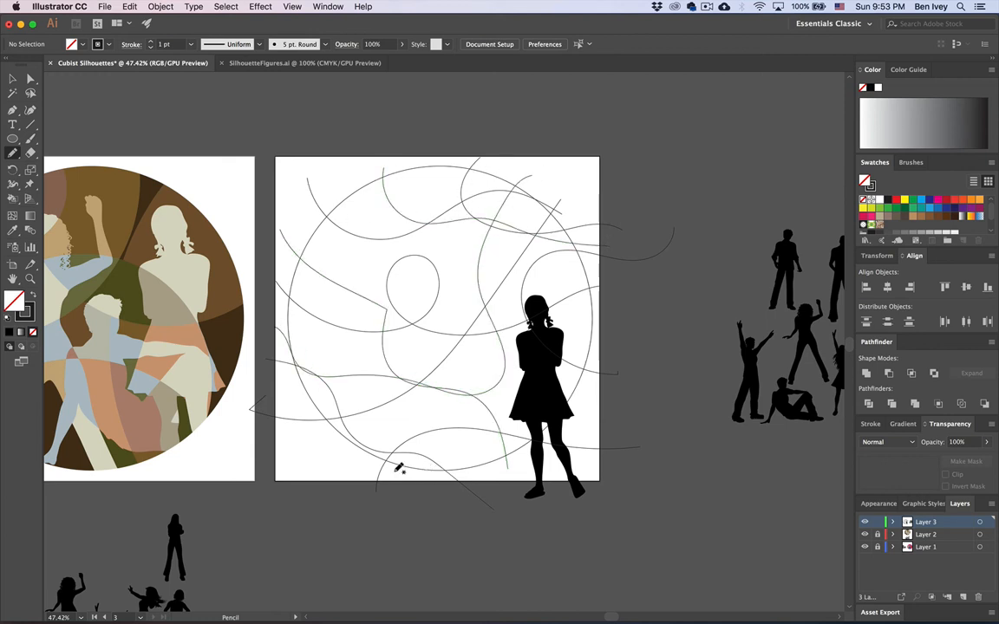
Step: Enlarge the girl silhouette until its head reaches the circle's upper part and its lower legs extend below the artboard
{"action": "key", "text": "v"}
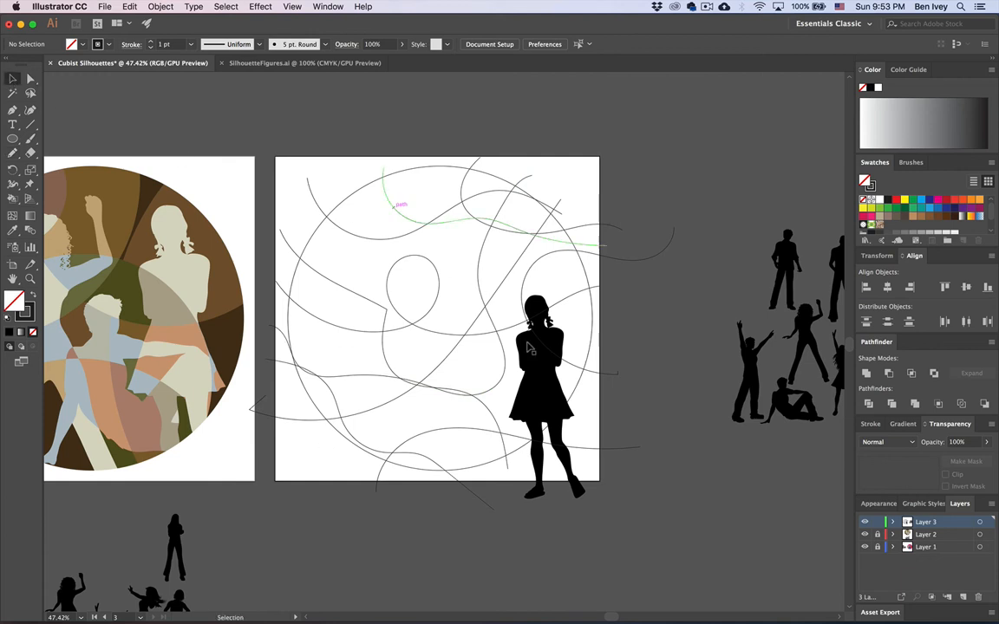
{"action": "left_click", "coordinate": [536, 375]}
{"action": "left_click", "coordinate": [536, 376]}
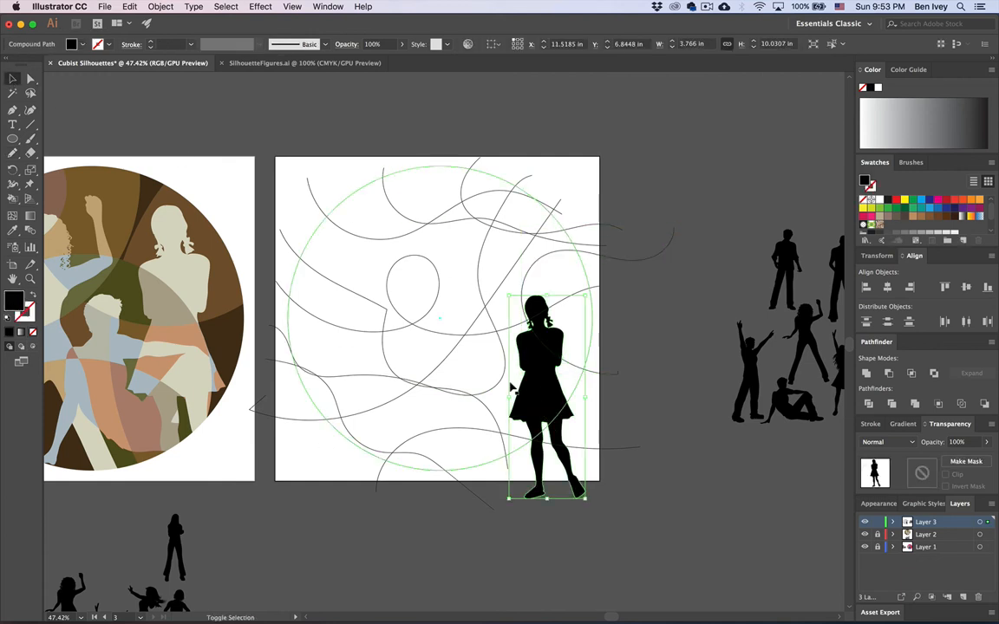
{"action": "left_click_drag", "start_coordinate": [512, 398], "coordinate": [535, 397]}
{"action": "left_click", "coordinate": [652, 417]}
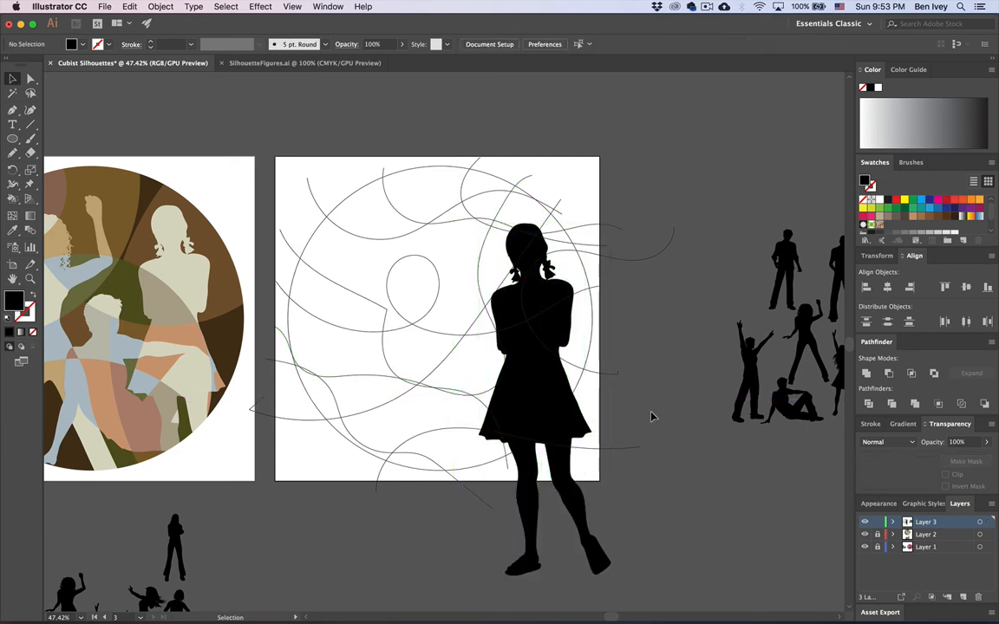
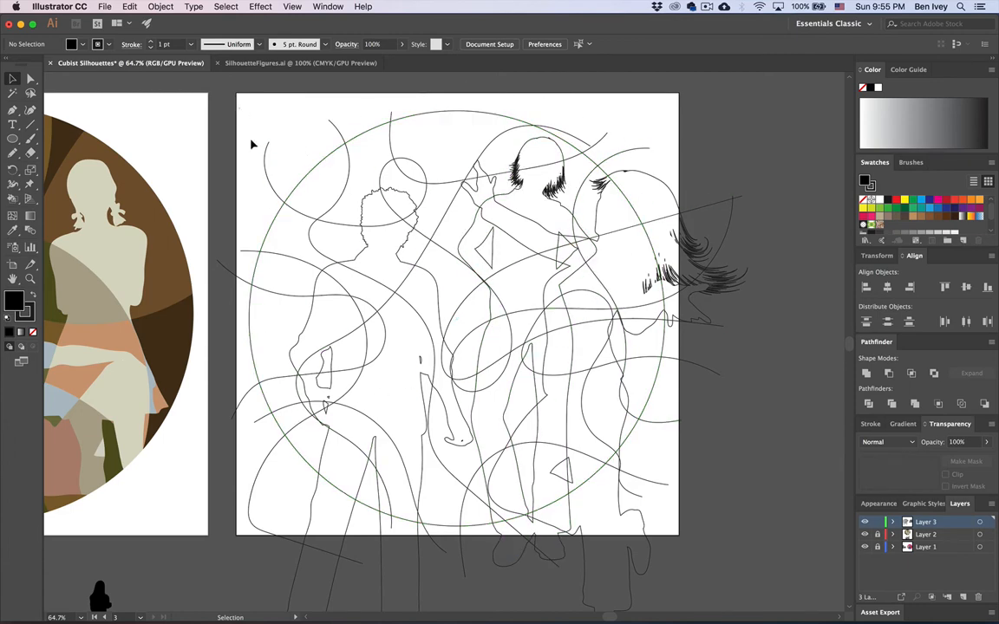
Step: Divide all the circle, silhouette and curve artwork on the third artboard with Pathfinder, and ungroup the resulting pieces
{"action": "left_click_drag", "start_coordinate": [215, 97], "coordinate": [709, 587]}
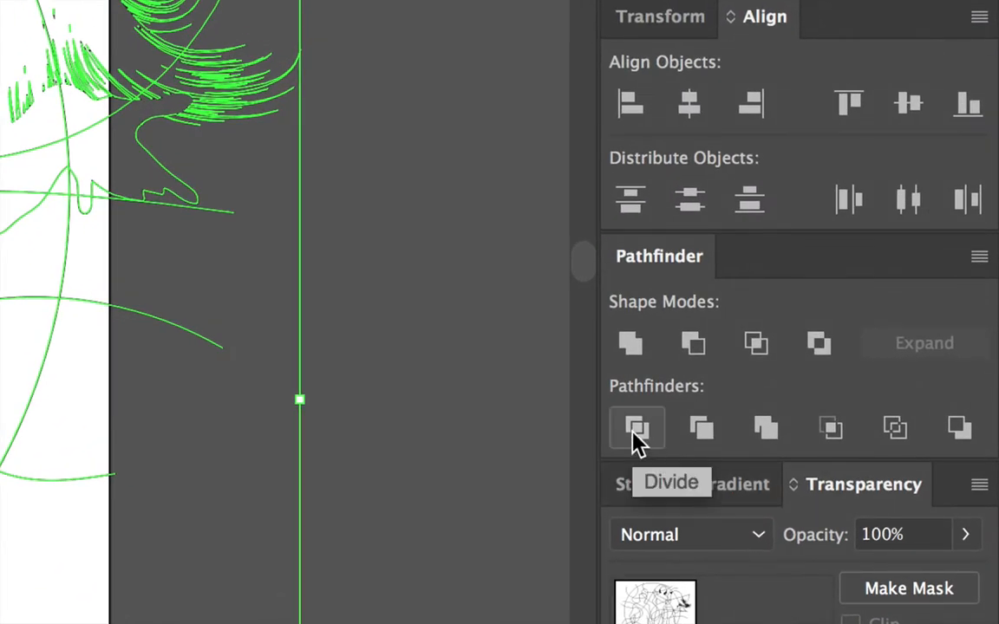
{"action": "left_click", "coordinate": [634, 433]}
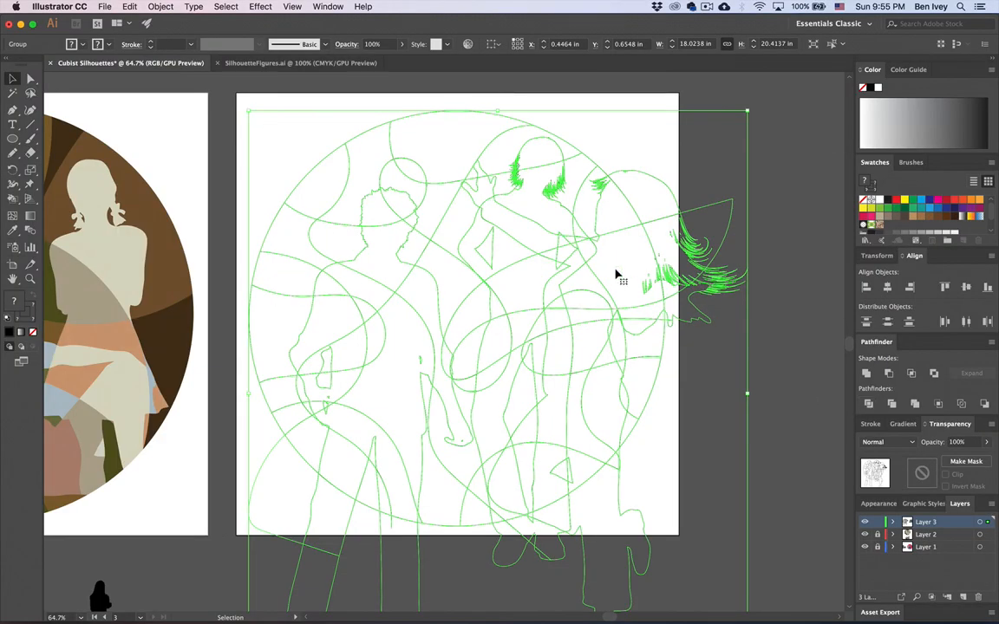
{"action": "left_click", "coordinate": [159, 7]}
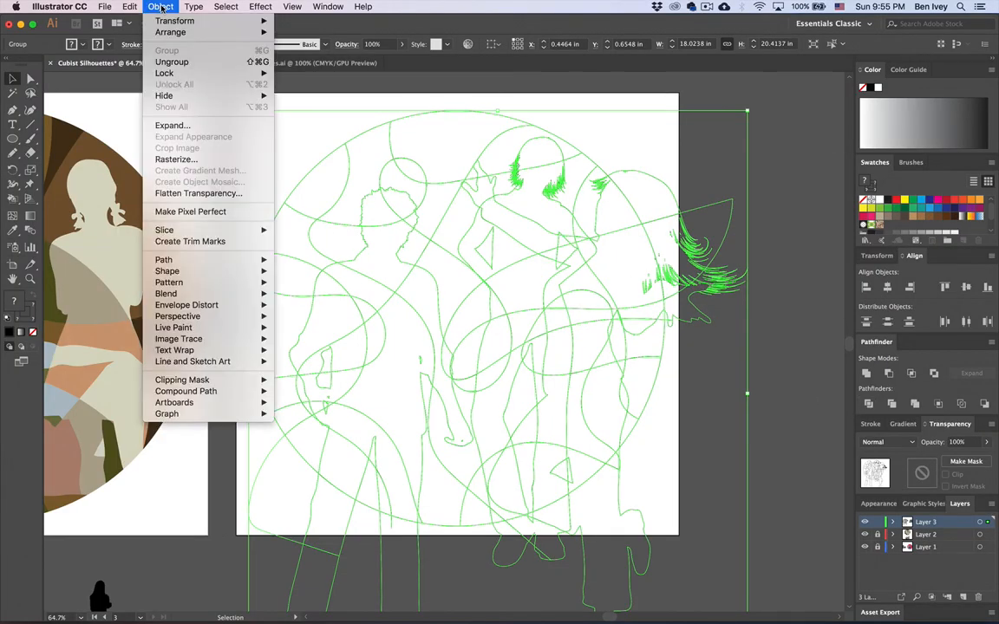
{"action": "left_click", "coordinate": [178, 61]}
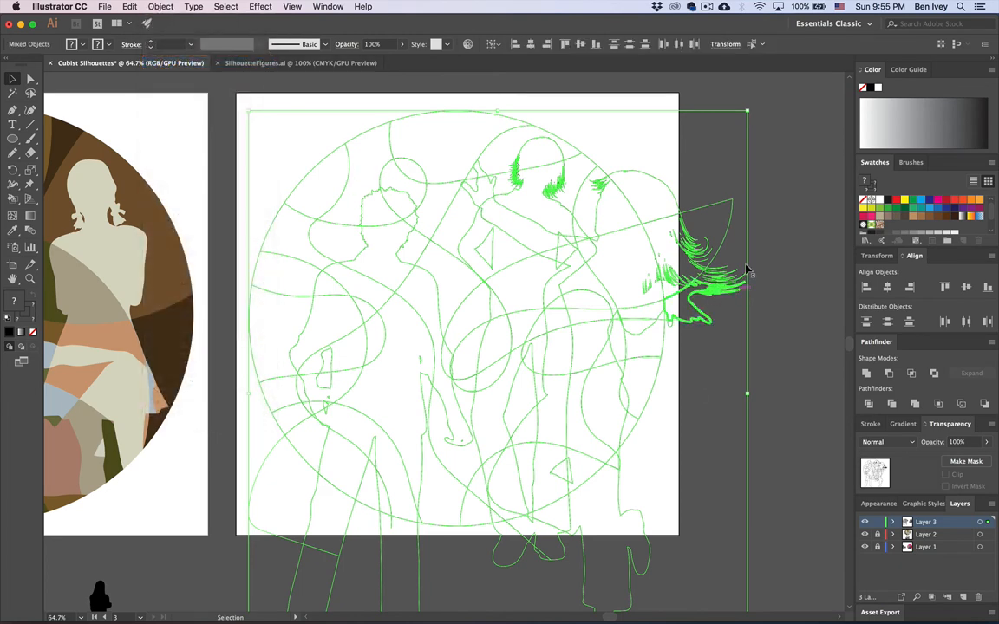
Step: Delete the hair and curve pieces that stick out past the circle's right edge
{"action": "left_click", "coordinate": [709, 198]}
{"action": "left_click", "coordinate": [676, 230]}
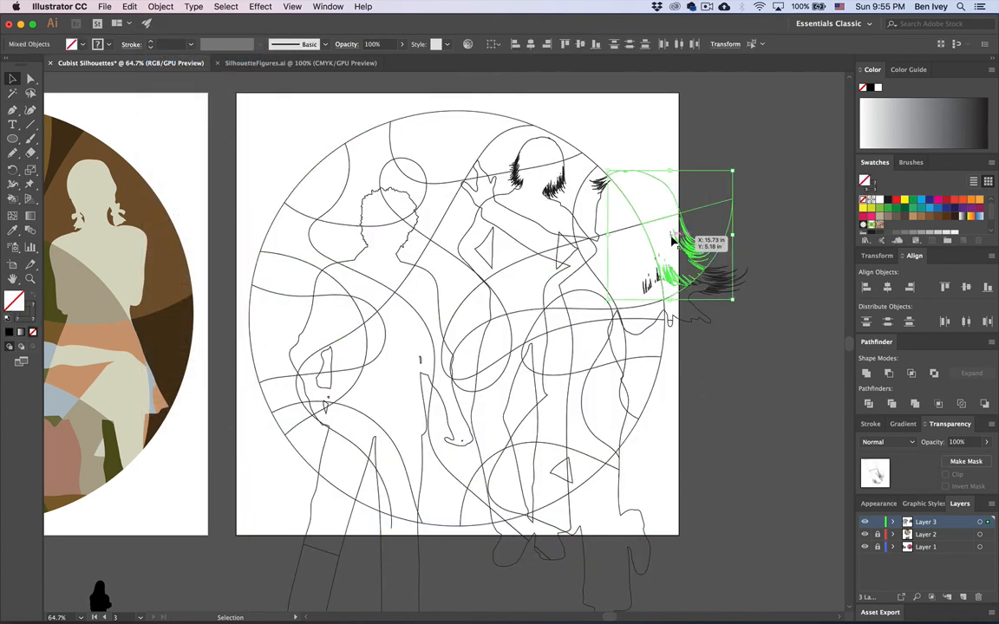
{"action": "key", "text": "Delete"}
{"action": "left_click", "coordinate": [694, 322]}
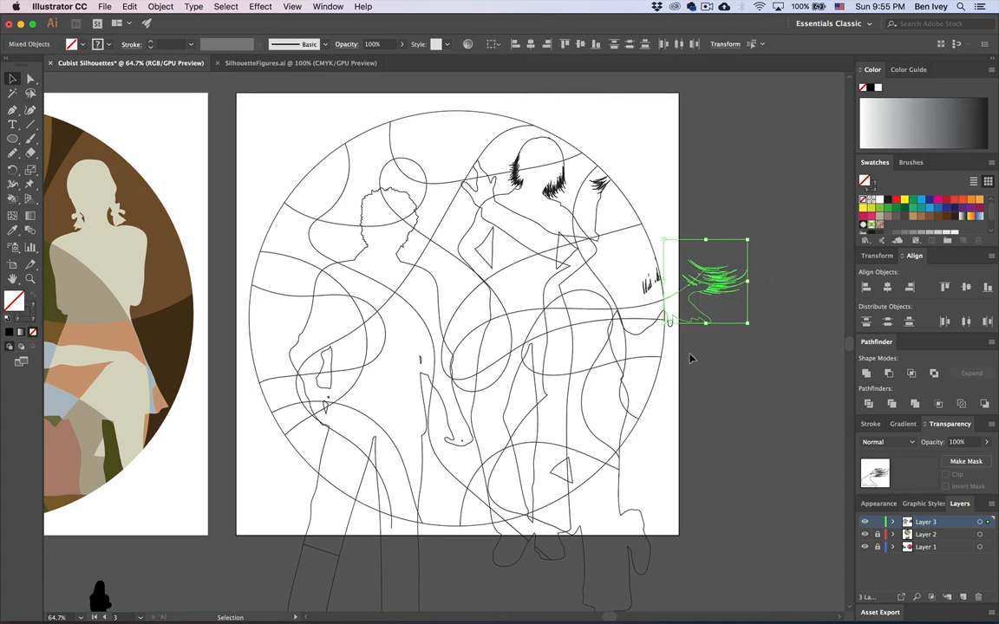
{"action": "key", "text": "Delete"}
{"action": "left_click", "coordinate": [671, 326]}
{"action": "key", "text": "Delete"}
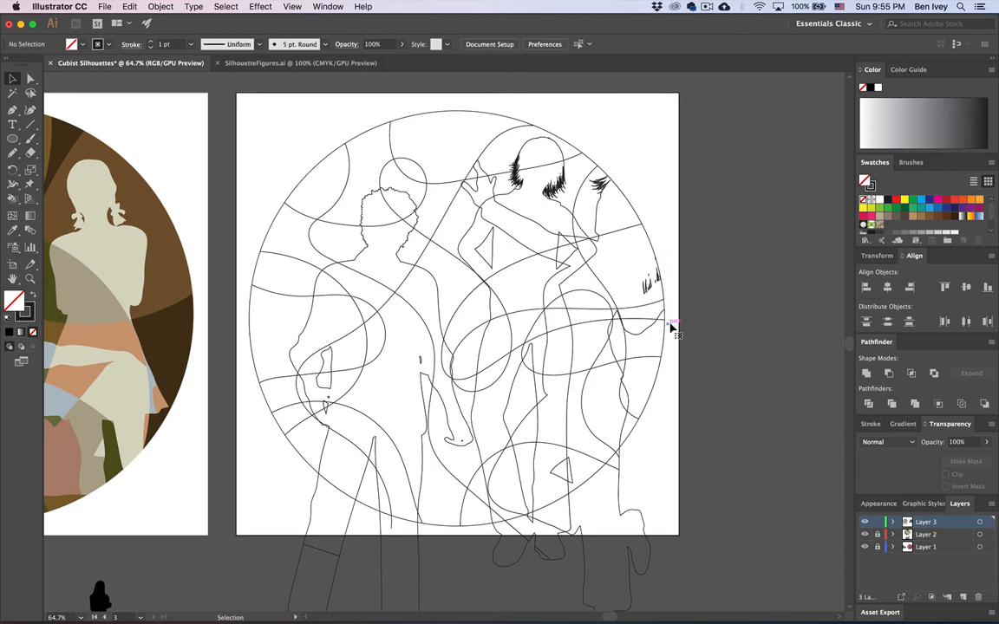
Step: Delete the silhouettes' leg and foot pieces that extend past the circle's lower right edge, including the small leftover fragments
{"action": "scroll", "coordinate": [674, 399], "scroll_direction": "up", "scroll_amount": 5}
{"action": "left_click", "coordinate": [535, 573]}
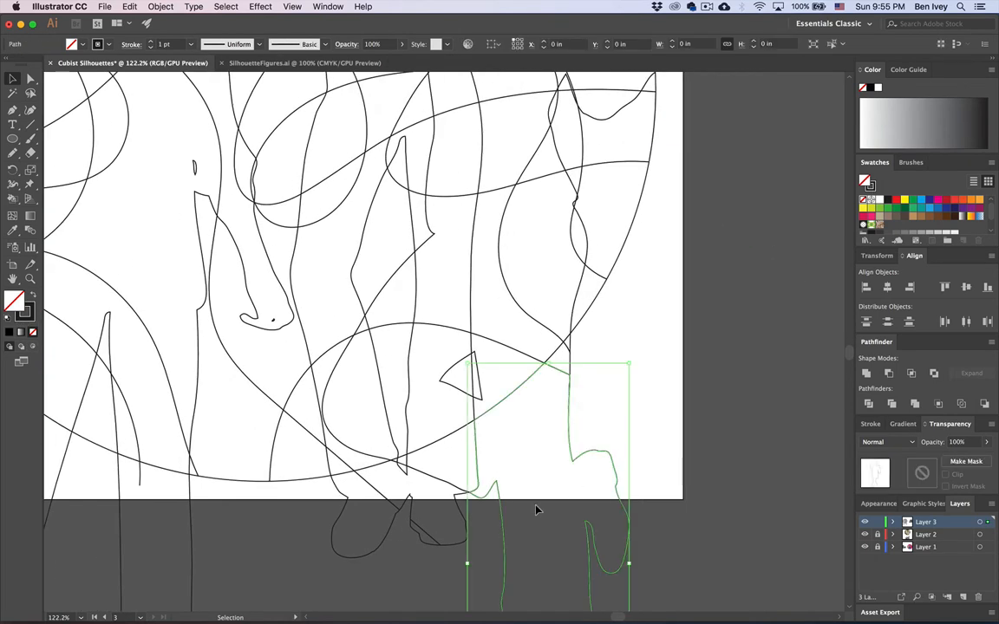
{"action": "key", "text": "Delete"}
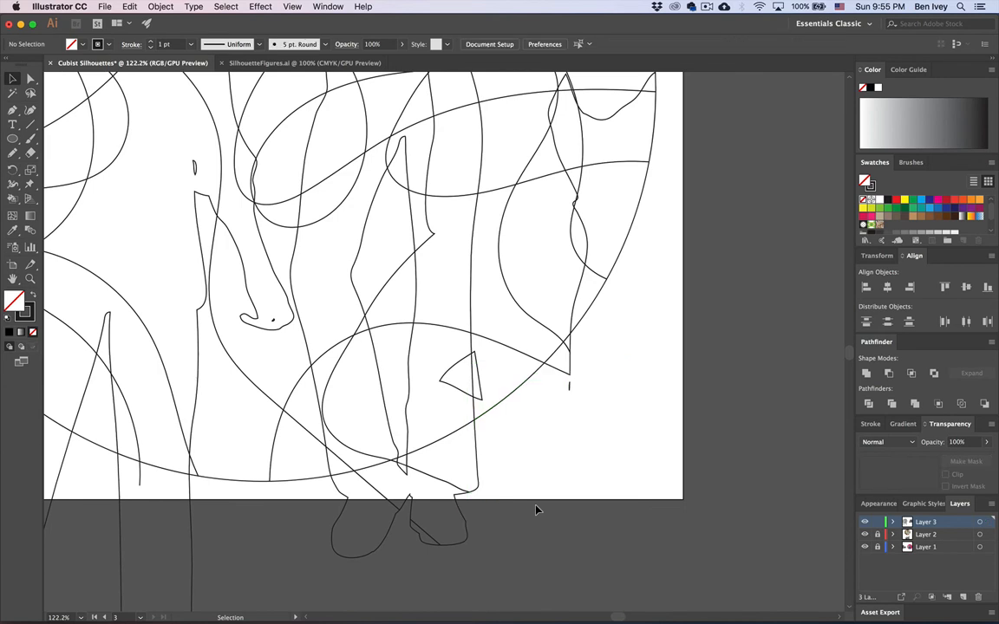
{"action": "left_click", "coordinate": [569, 380]}
{"action": "key", "text": "Delete"}
{"action": "key", "text": "Delete"}
{"action": "scroll", "coordinate": [557, 408], "scroll_direction": "down", "scroll_amount": 1}
{"action": "scroll", "coordinate": [558, 407], "scroll_direction": "left", "scroll_amount": 1}
{"action": "left_click_drag", "start_coordinate": [547, 436], "coordinate": [467, 523]}
{"action": "key", "text": "Delete"}
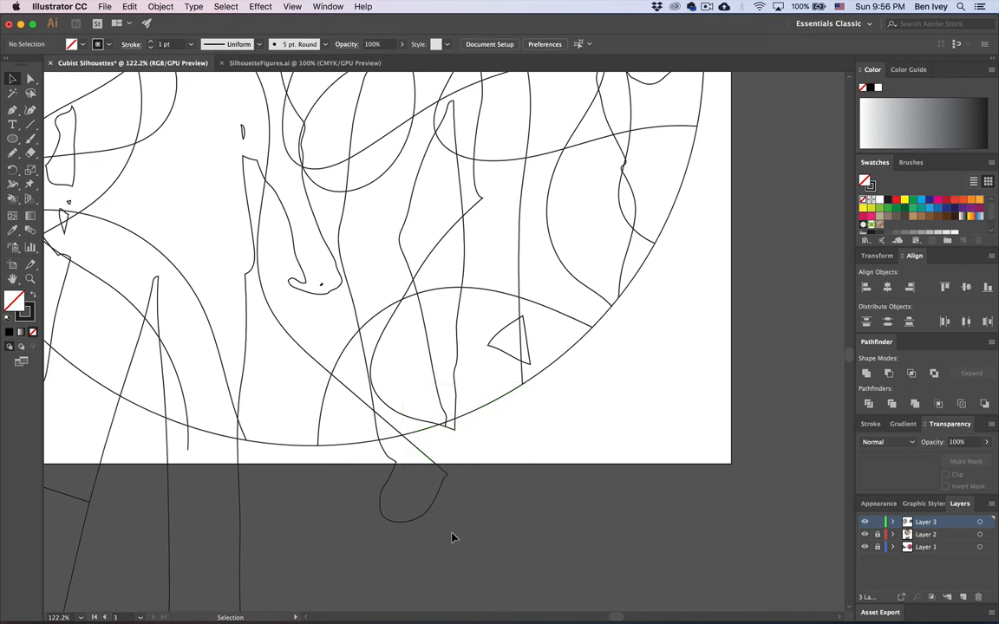
Step: Remove the remaining foot piece and the tiny slivers just outside the circle's bottom edge
{"action": "left_click", "coordinate": [438, 430]}
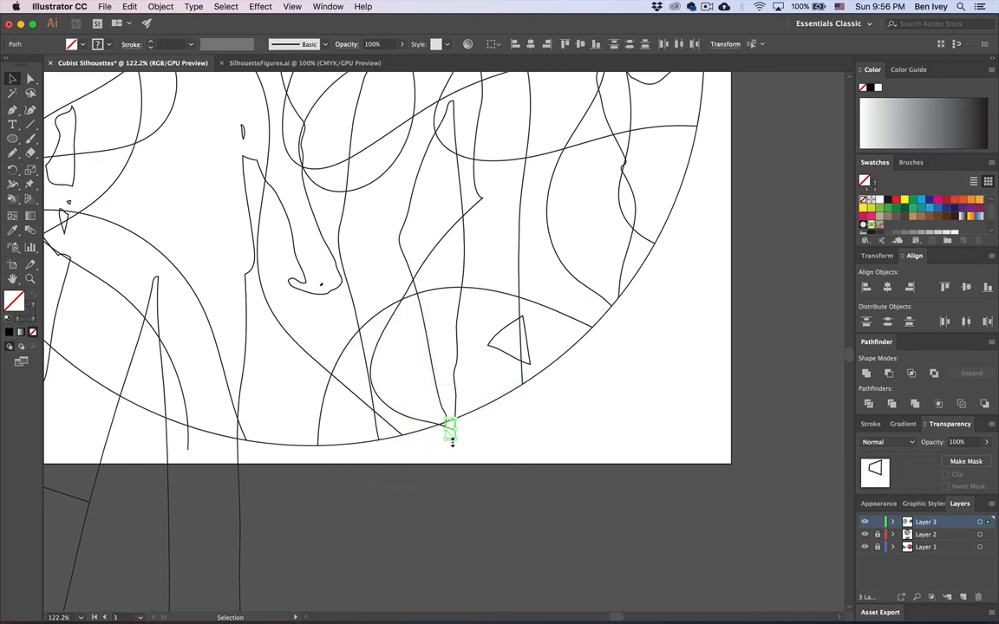
{"action": "left_click", "coordinate": [497, 449]}
{"action": "left_click", "coordinate": [443, 428]}
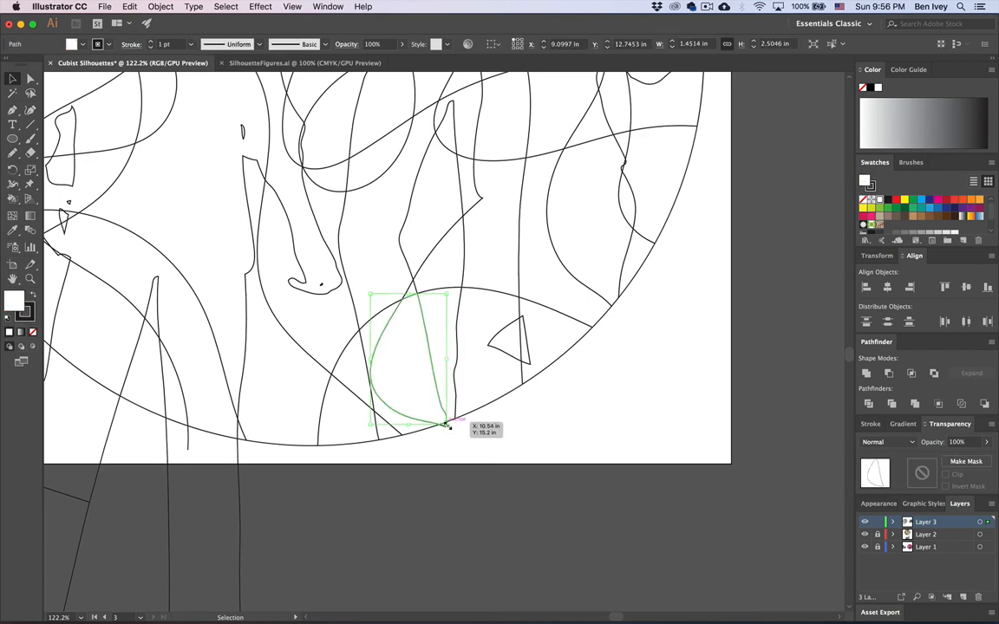
{"action": "left_click", "coordinate": [461, 441]}
{"action": "left_click", "coordinate": [444, 425]}
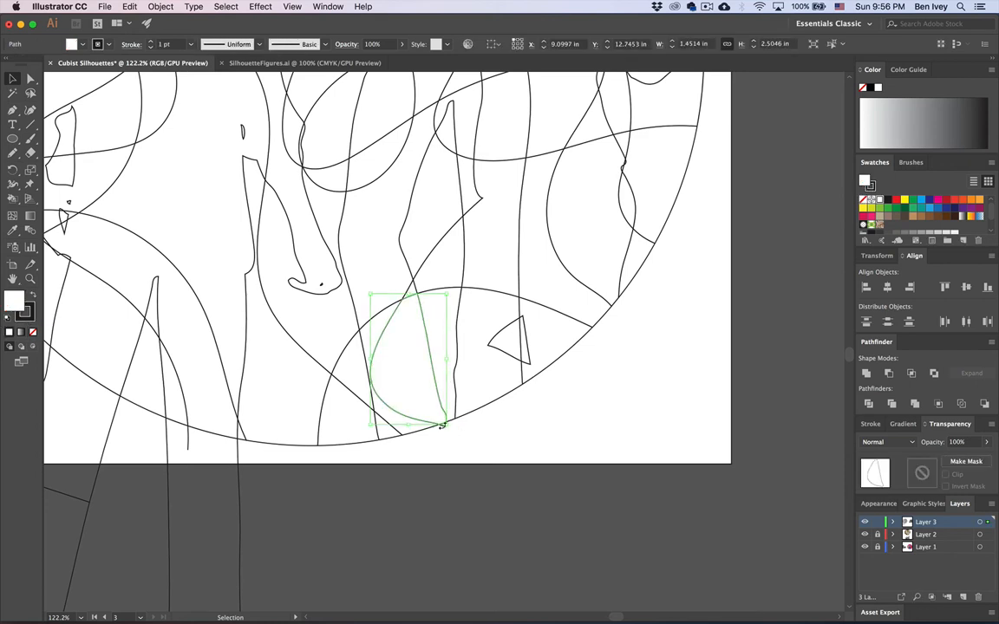
{"action": "left_click", "coordinate": [460, 435]}
{"action": "left_click", "coordinate": [442, 428]}
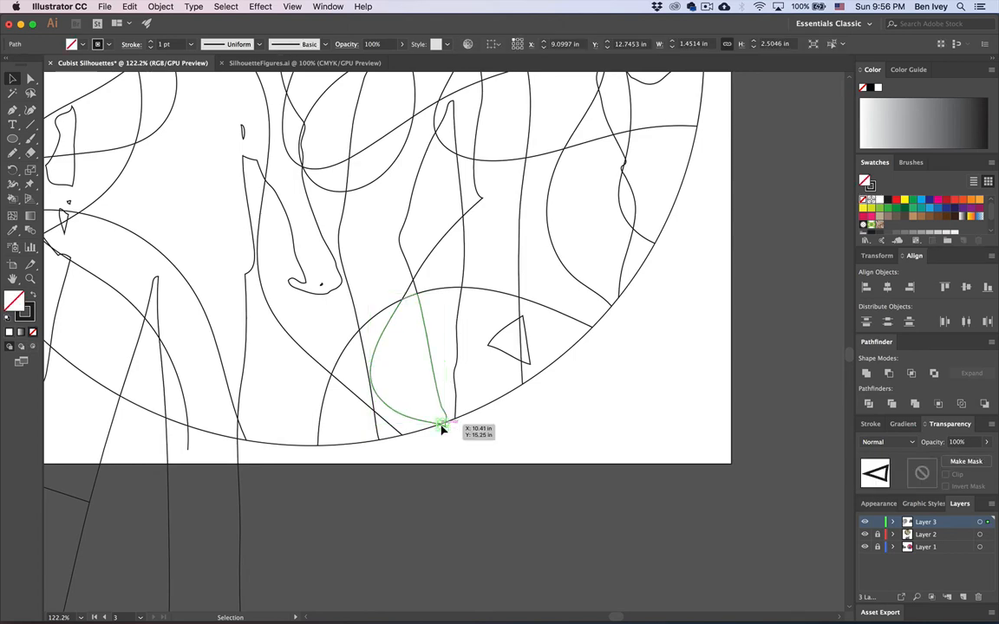
{"action": "left_click", "coordinate": [486, 446]}
Step: Delete the leg pieces of the left silhouette that hang below the circle's lower left edge
{"action": "scroll", "coordinate": [484, 448], "scroll_direction": "left", "scroll_amount": 5}
{"action": "scroll", "coordinate": [484, 449], "scroll_direction": "down", "scroll_amount": 2}
{"action": "left_click_drag", "start_coordinate": [194, 454], "coordinate": [154, 453]}
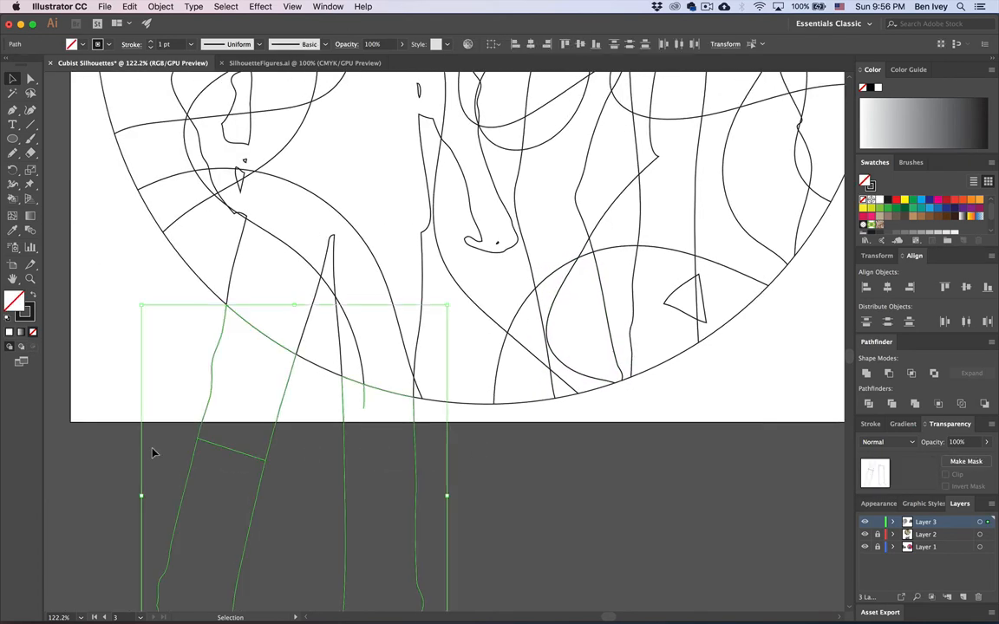
{"action": "key", "text": "Delete"}
{"action": "scroll", "coordinate": [398, 416], "scroll_direction": "down", "scroll_amount": 5}
{"action": "scroll", "coordinate": [398, 418], "scroll_direction": "up", "scroll_amount": 4}
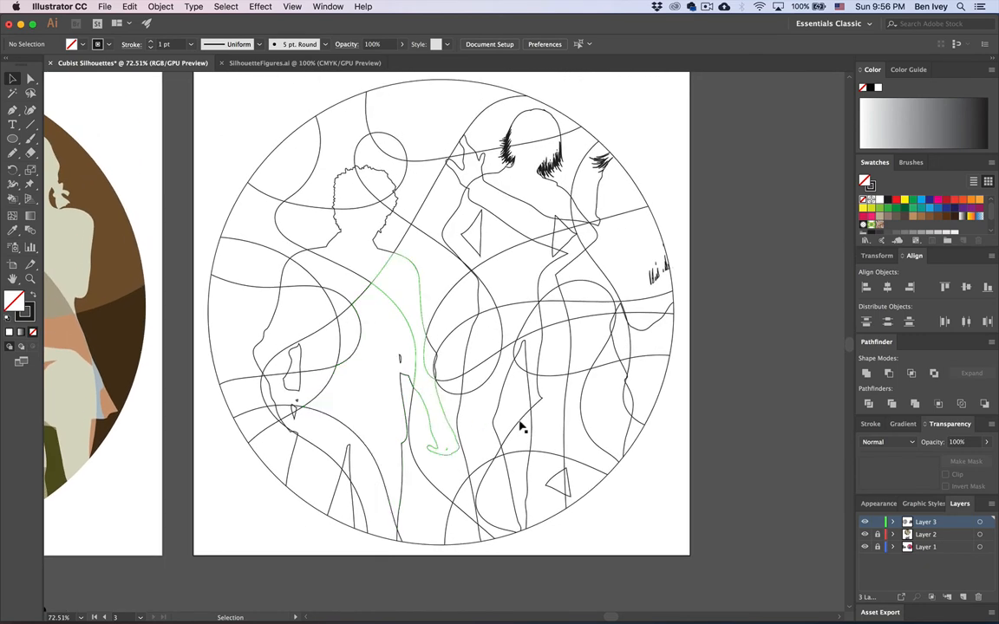
Step: Select all the divided pieces of the circle and give them a white fill with no stroke
{"action": "left_click_drag", "start_coordinate": [198, 82], "coordinate": [684, 567]}
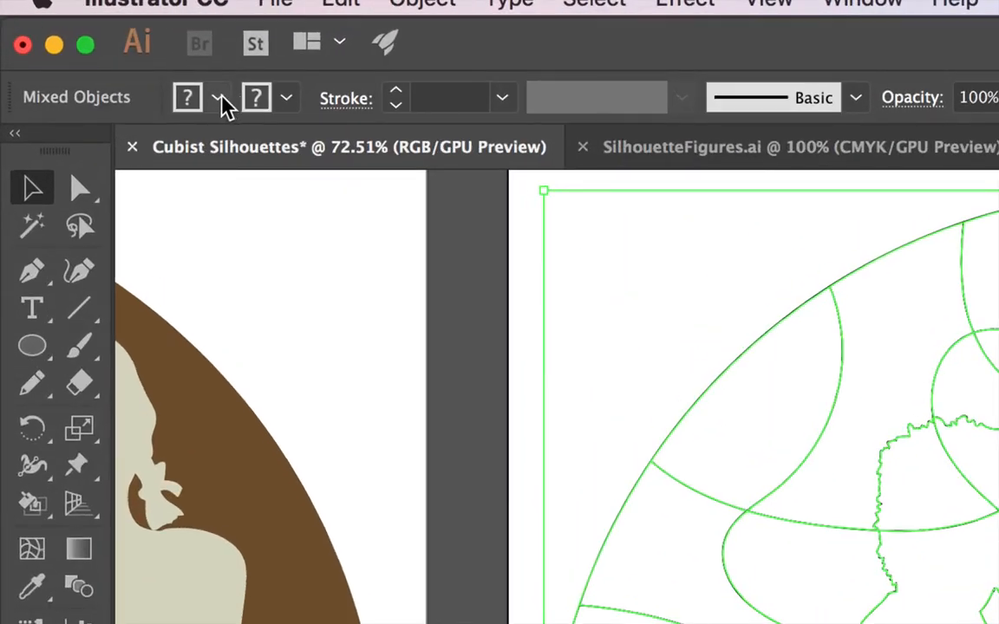
{"action": "left_click", "coordinate": [84, 44]}
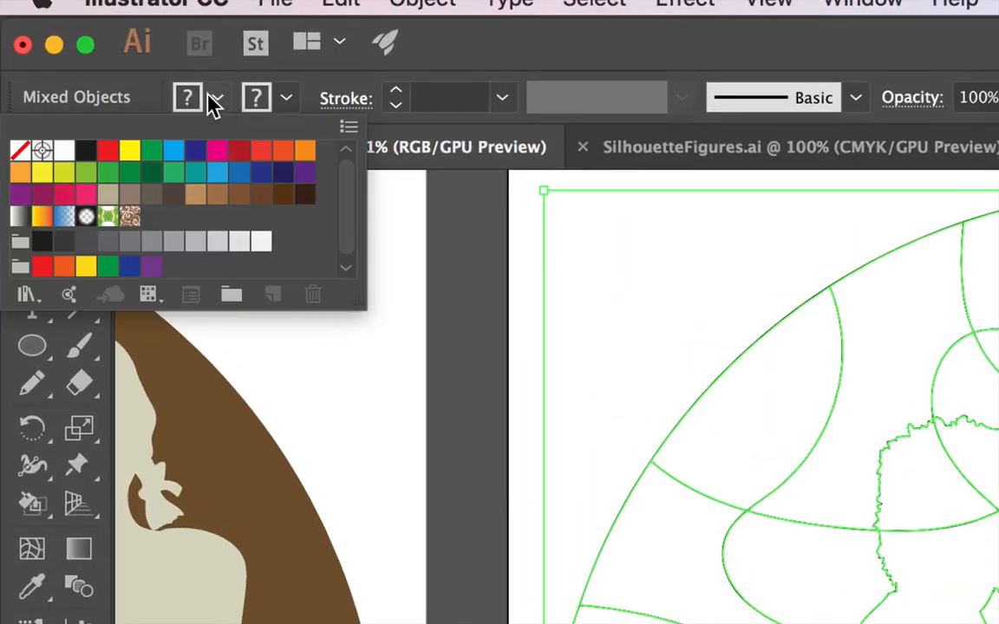
{"action": "left_click", "coordinate": [63, 154]}
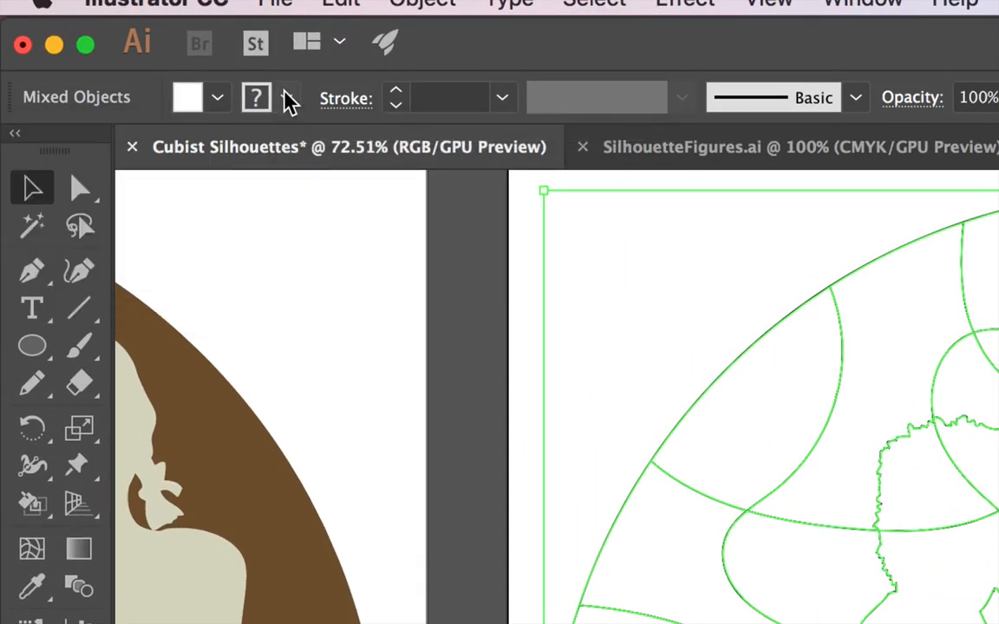
{"action": "left_click", "coordinate": [288, 101]}
{"action": "left_click", "coordinate": [20, 151]}
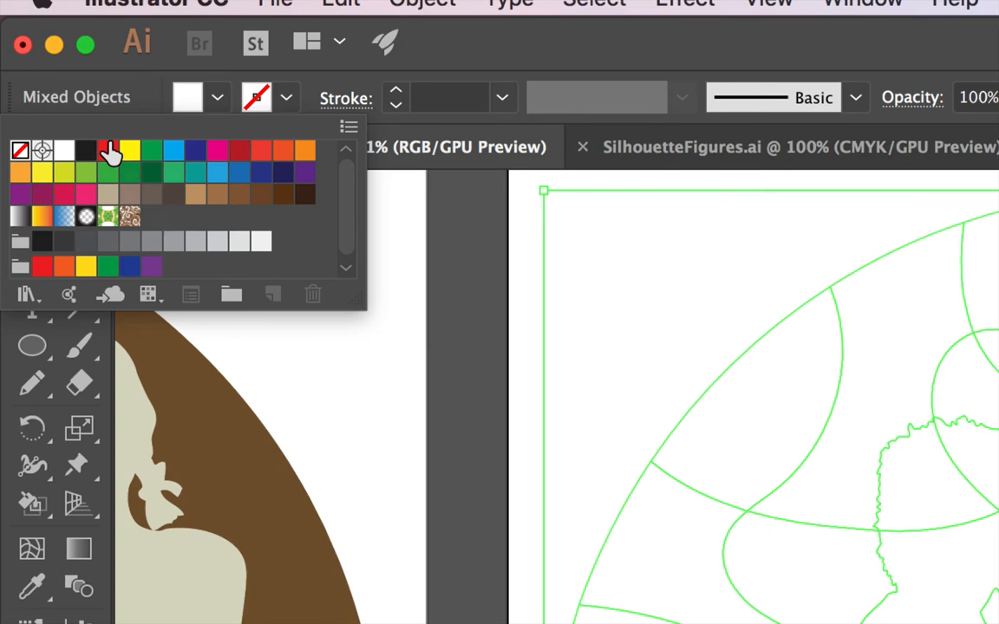
{"action": "left_click", "coordinate": [145, 99]}
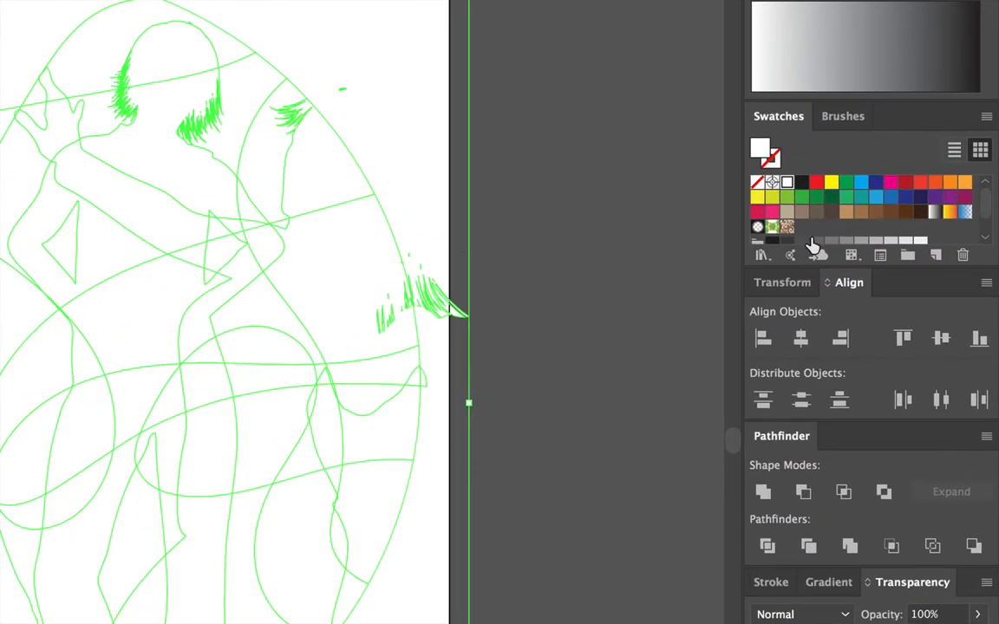
Step: Open the Cool color properties swatch library and place it beside the artwork
{"action": "left_click", "coordinate": [868, 241]}
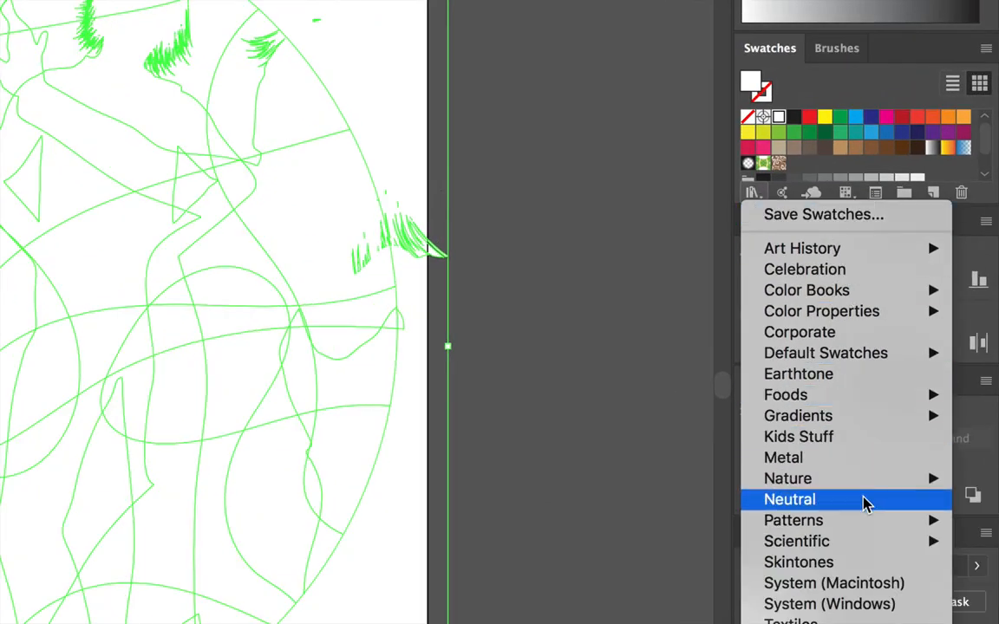
{"action": "mouse_move", "coordinate": [822, 311]}
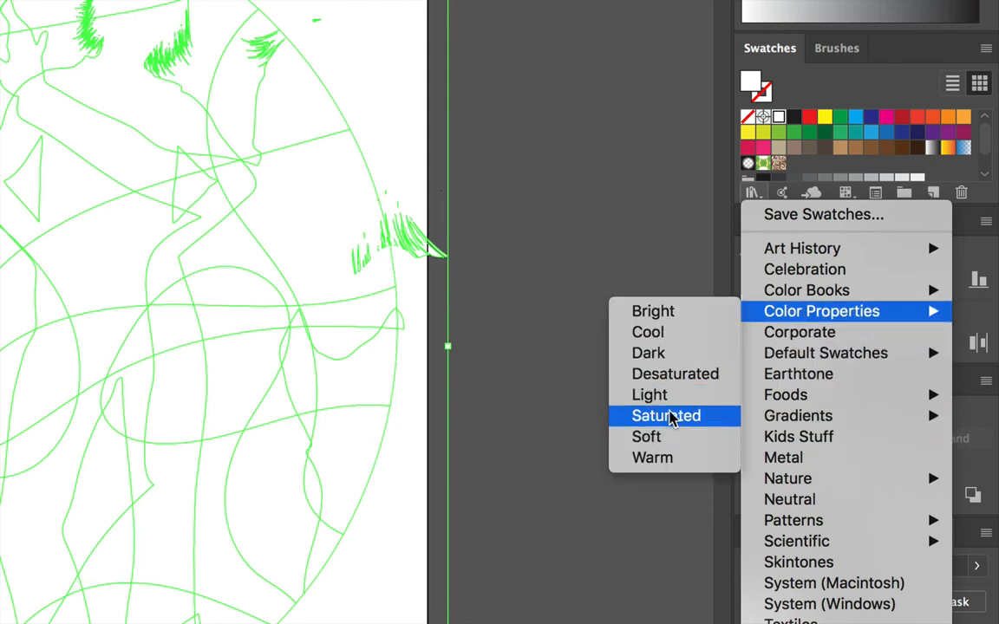
{"action": "left_click", "coordinate": [676, 339]}
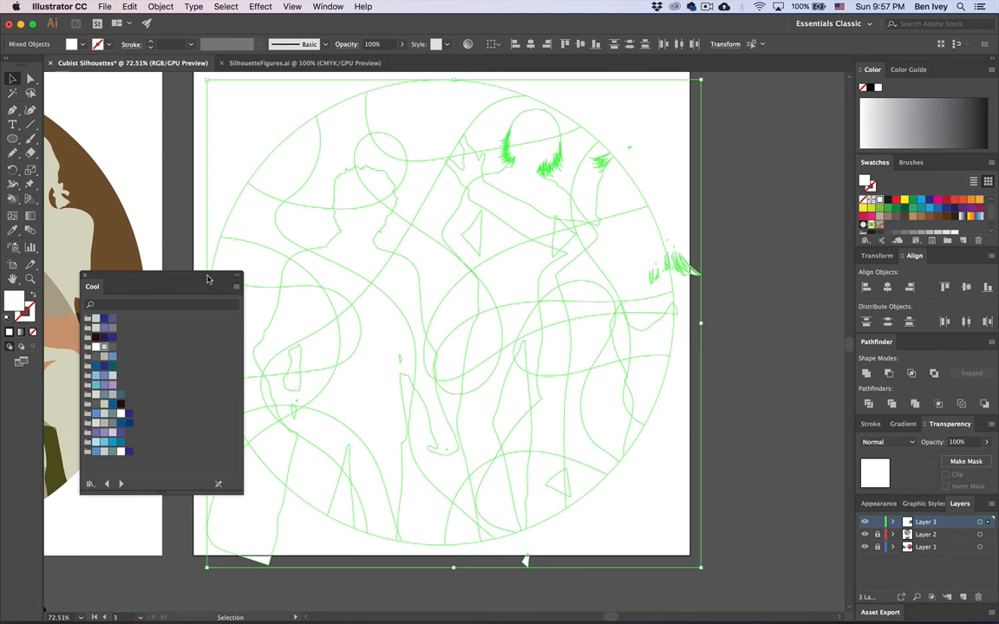
{"action": "left_click_drag", "start_coordinate": [208, 279], "coordinate": [178, 284]}
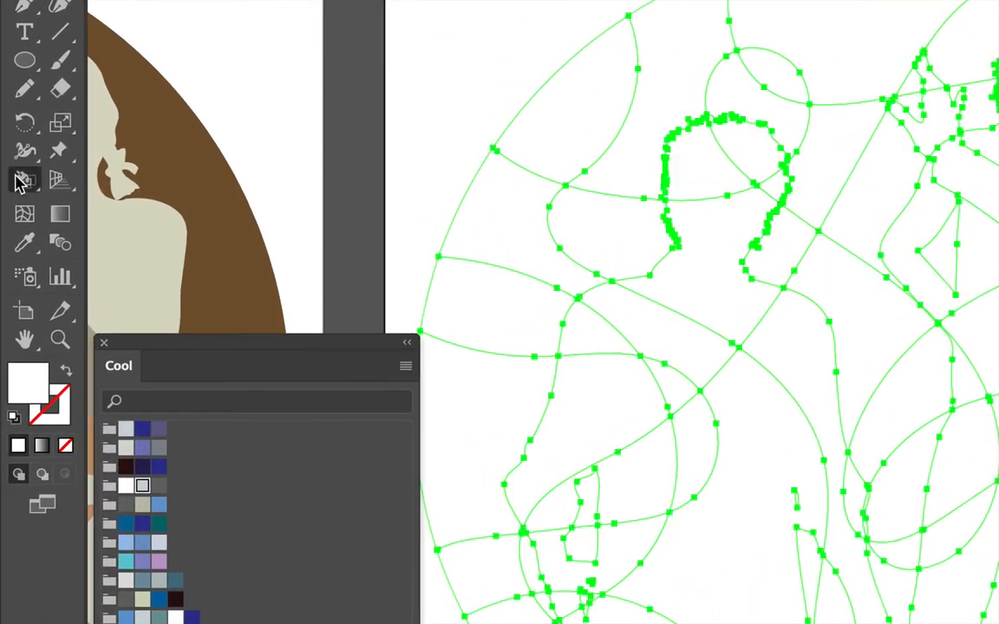
Step: Turn the selected pieces into a Live Paint group and fill three regions with dark navy #242052 from the Cool swatches
{"action": "left_click", "coordinate": [21, 183]}
{"action": "left_click", "coordinate": [119, 209]}
{"action": "left_click", "coordinate": [142, 466]}
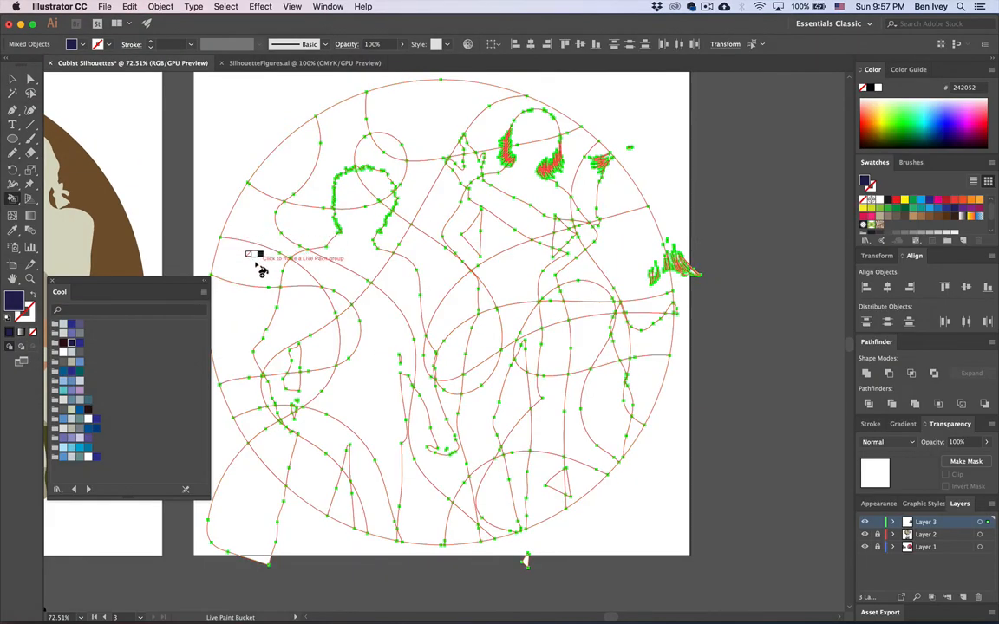
{"action": "left_click", "coordinate": [262, 264]}
{"action": "left_click", "coordinate": [399, 295]}
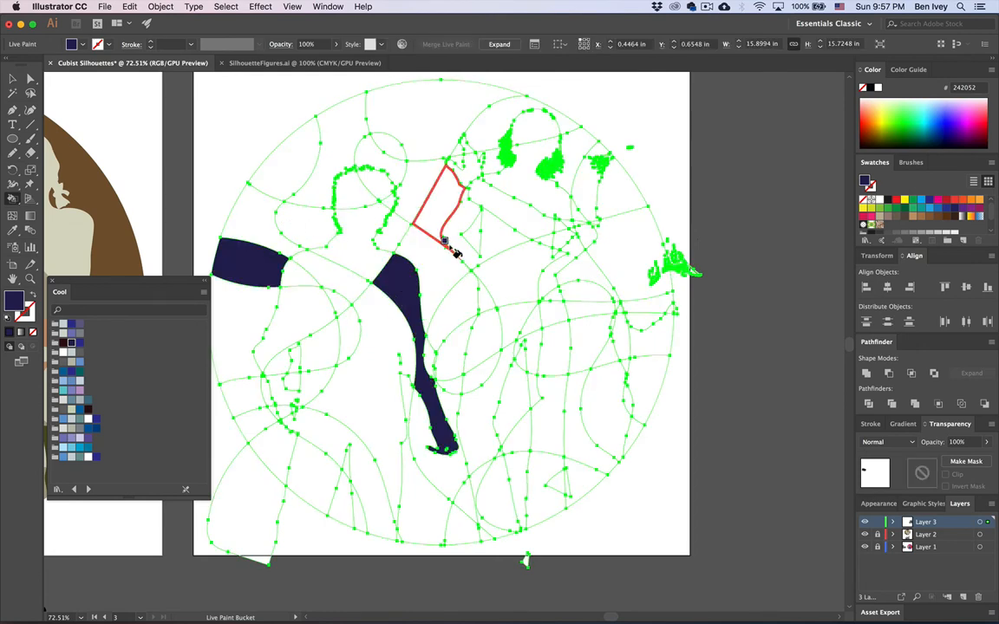
{"action": "left_click", "coordinate": [439, 197]}
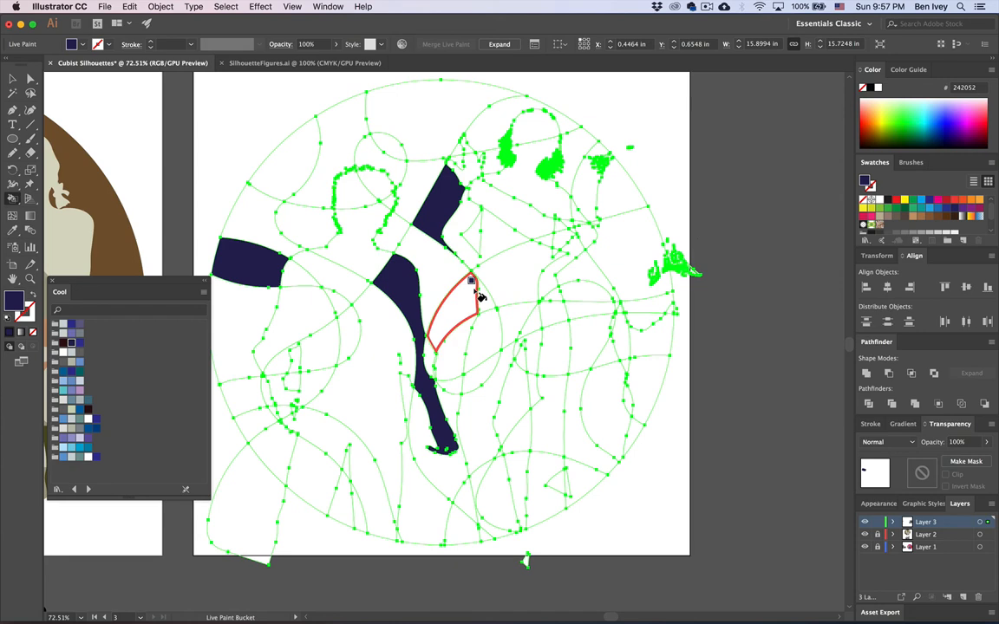
{"action": "scroll", "coordinate": [479, 296], "scroll_direction": "up", "scroll_amount": 2}
{"action": "scroll", "coordinate": [480, 296], "scroll_direction": "left", "scroll_amount": 2}
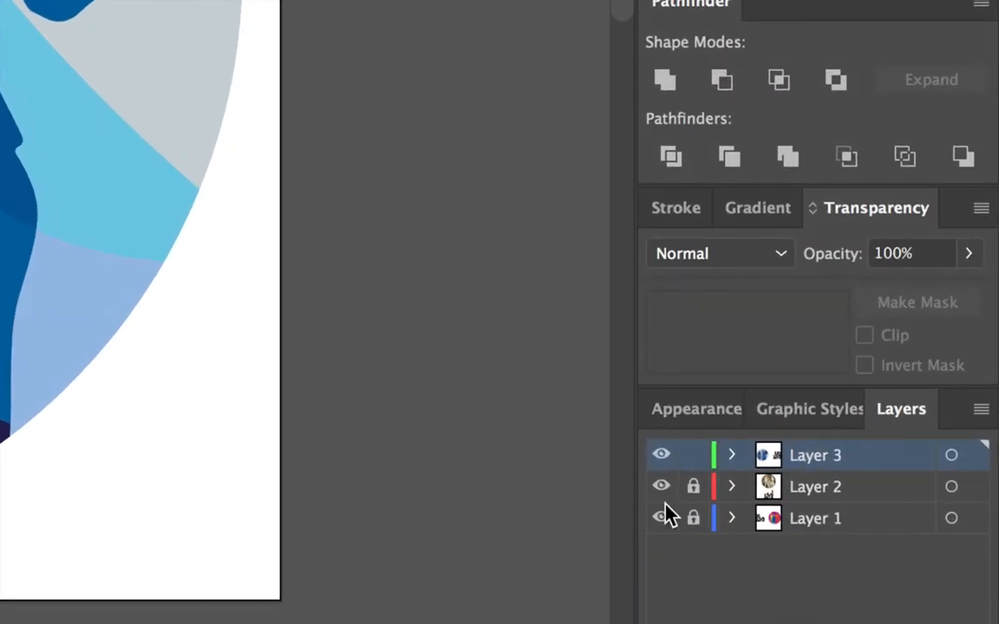
Step: Unlock Layer 1 and Layer 2 and close the Cool swatch library
{"action": "left_click", "coordinate": [877, 534]}
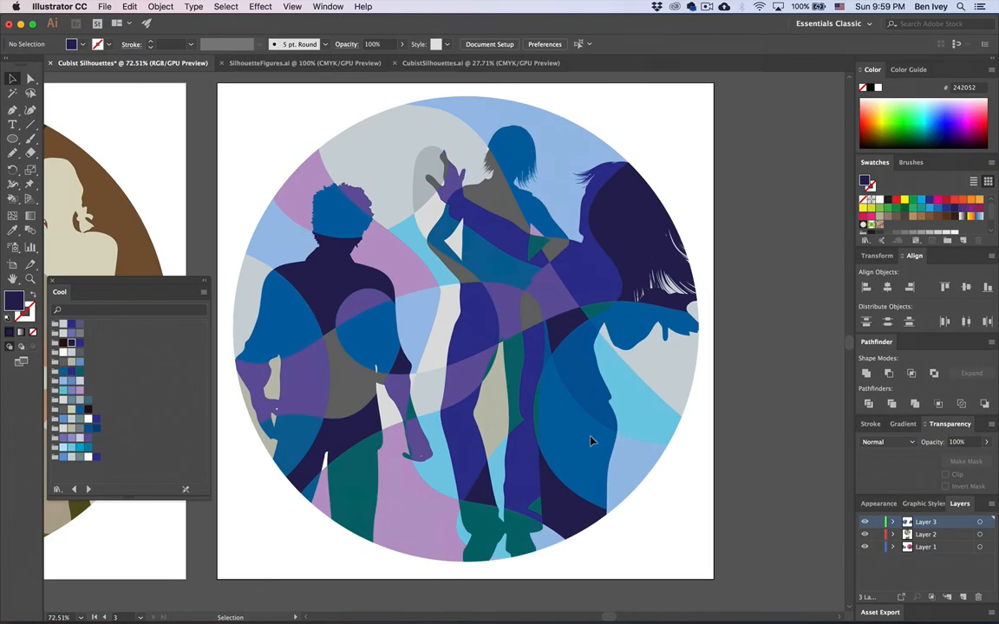
{"action": "scroll", "coordinate": [468, 354], "scroll_direction": "down", "scroll_amount": 6}
{"action": "scroll", "coordinate": [467, 352], "scroll_direction": "left", "scroll_amount": 3}
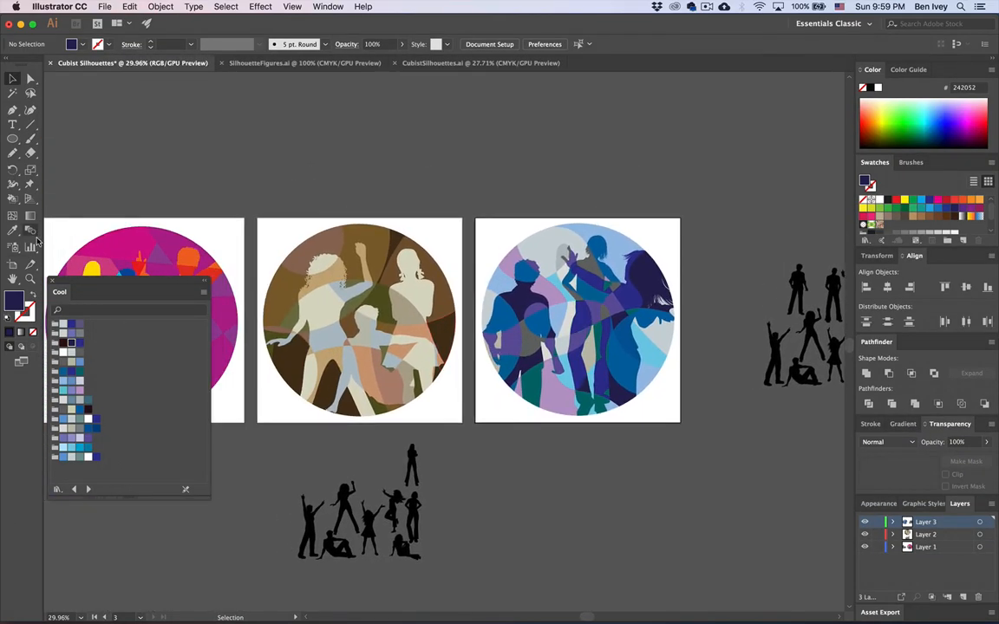
{"action": "left_click", "coordinate": [52, 280]}
{"action": "scroll", "coordinate": [162, 339], "scroll_direction": "left", "scroll_amount": 3}
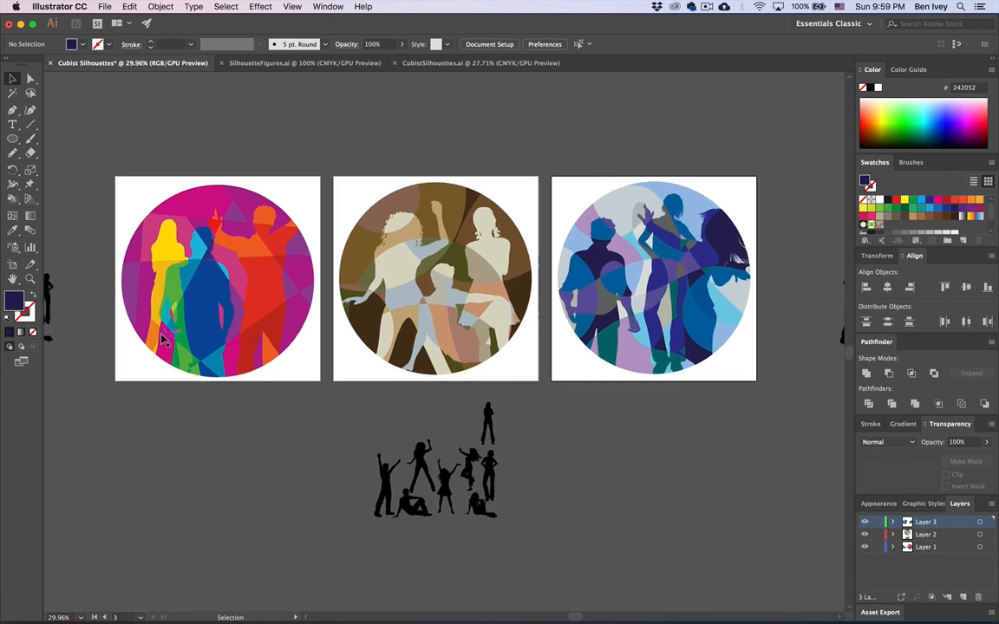
Step: Delete the spare black silhouettes lying to the left of, below and to the right of the three artboards
{"action": "scroll", "coordinate": [121, 196], "scroll_direction": "left", "scroll_amount": 5}
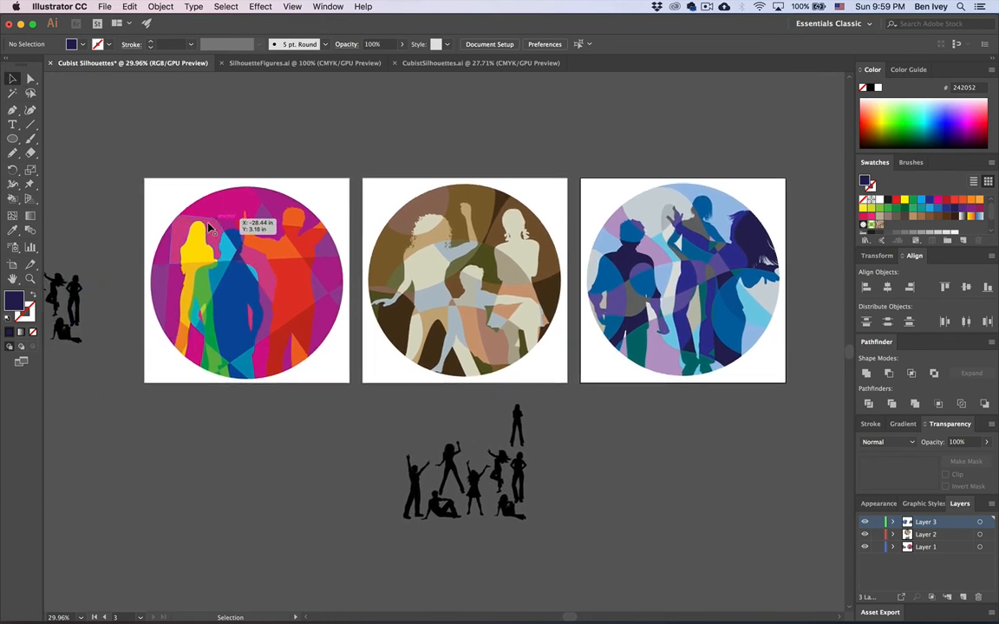
{"action": "left_click", "coordinate": [258, 314]}
{"action": "key", "text": "Delete"}
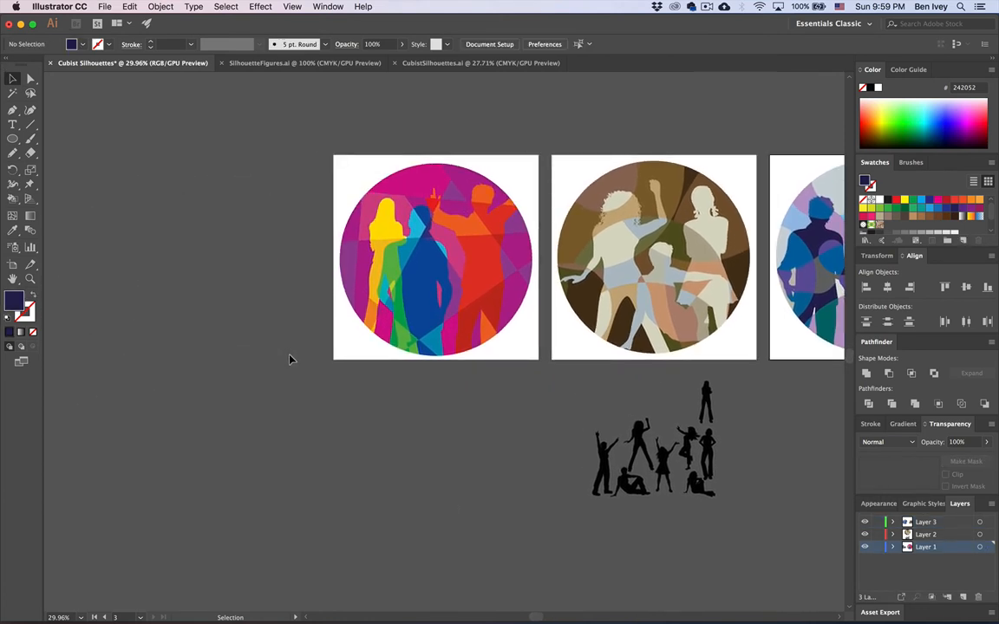
{"action": "scroll", "coordinate": [289, 356], "scroll_direction": "right", "scroll_amount": 4}
{"action": "left_click_drag", "start_coordinate": [419, 366], "coordinate": [598, 500]}
{"action": "key", "text": "Delete"}
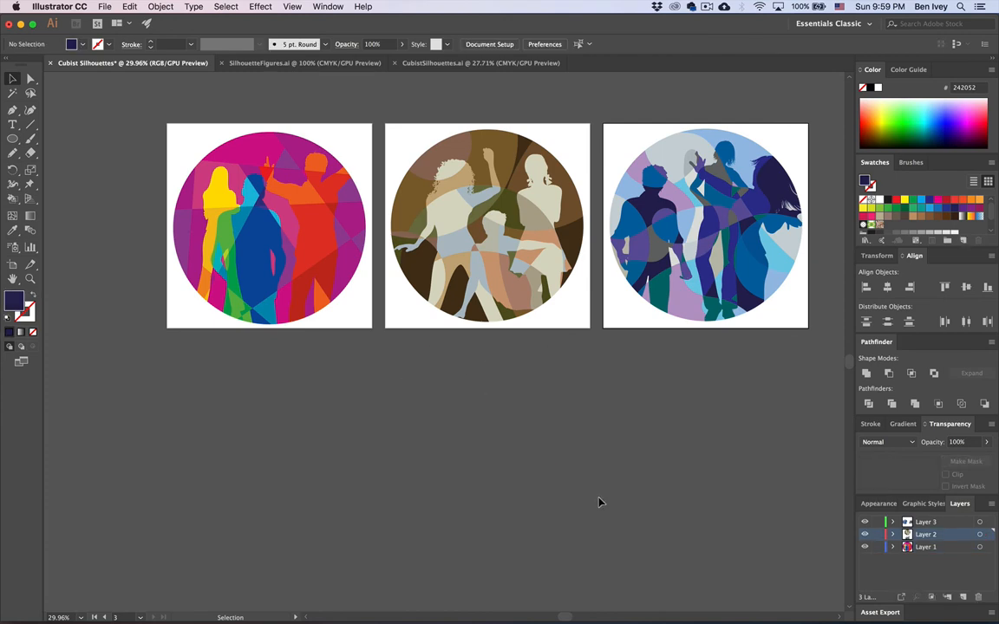
{"action": "scroll", "coordinate": [598, 500], "scroll_direction": "right", "scroll_amount": 5}
{"action": "scroll", "coordinate": [597, 500], "scroll_direction": "up", "scroll_amount": 3}
{"action": "left_click", "coordinate": [728, 424]}
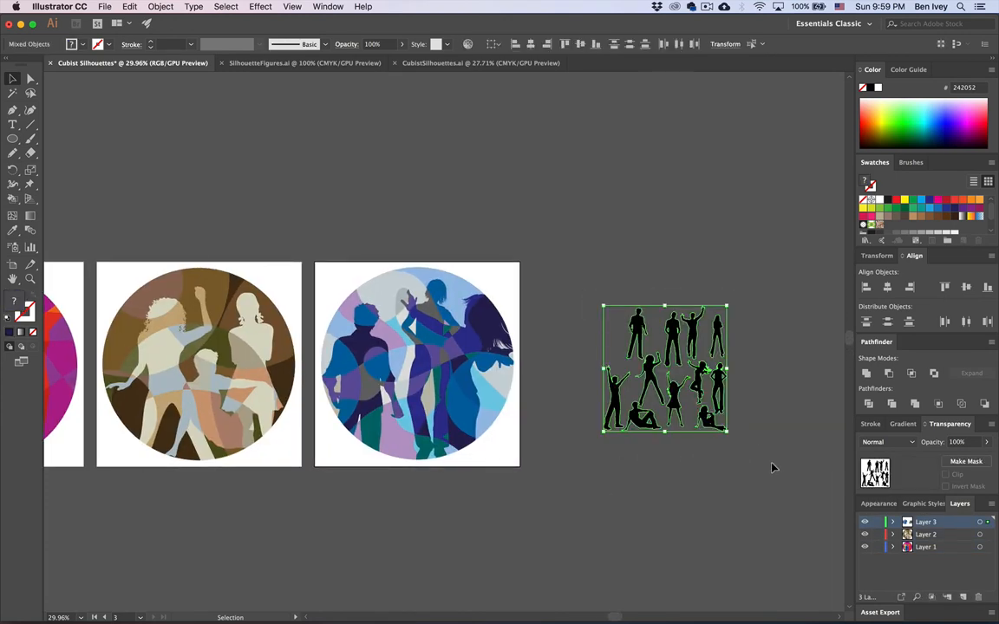
{"action": "key", "text": "Delete"}
Step: Save the document as Cubist Silhouettes.ai in the Cubist Silhouette Exercise folder, in Illustrator CC format
{"action": "scroll", "coordinate": [574, 401], "scroll_direction": "left", "scroll_amount": 5}
{"action": "scroll", "coordinate": [573, 401], "scroll_direction": "down", "scroll_amount": 1}
{"action": "scroll", "coordinate": [573, 401], "scroll_direction": "left", "scroll_amount": 4}
{"action": "scroll", "coordinate": [573, 401], "scroll_direction": "down", "scroll_amount": 3}
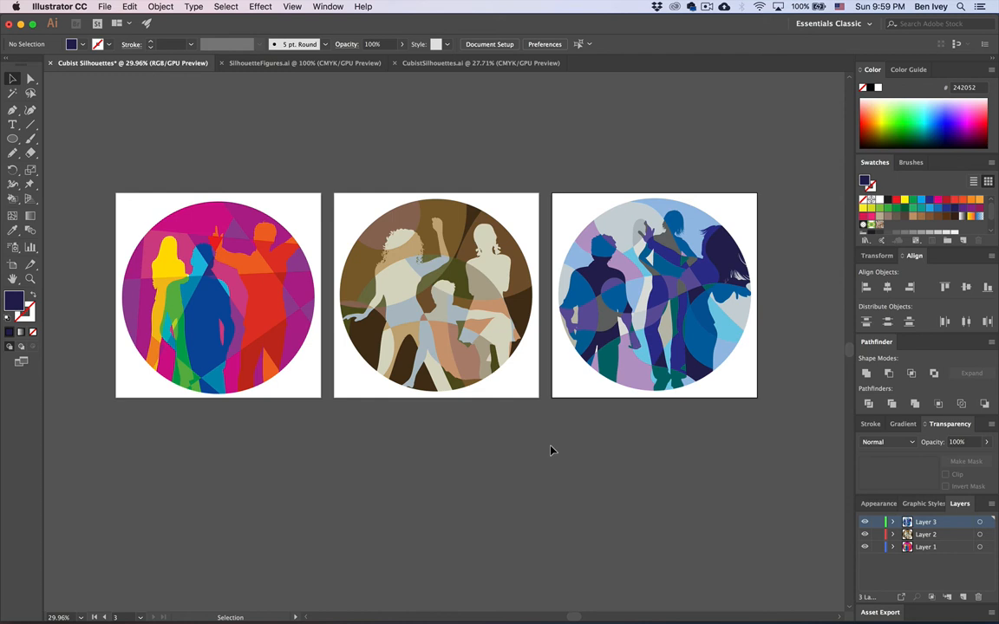
{"action": "scroll", "coordinate": [521, 437], "scroll_direction": "up", "scroll_amount": 3}
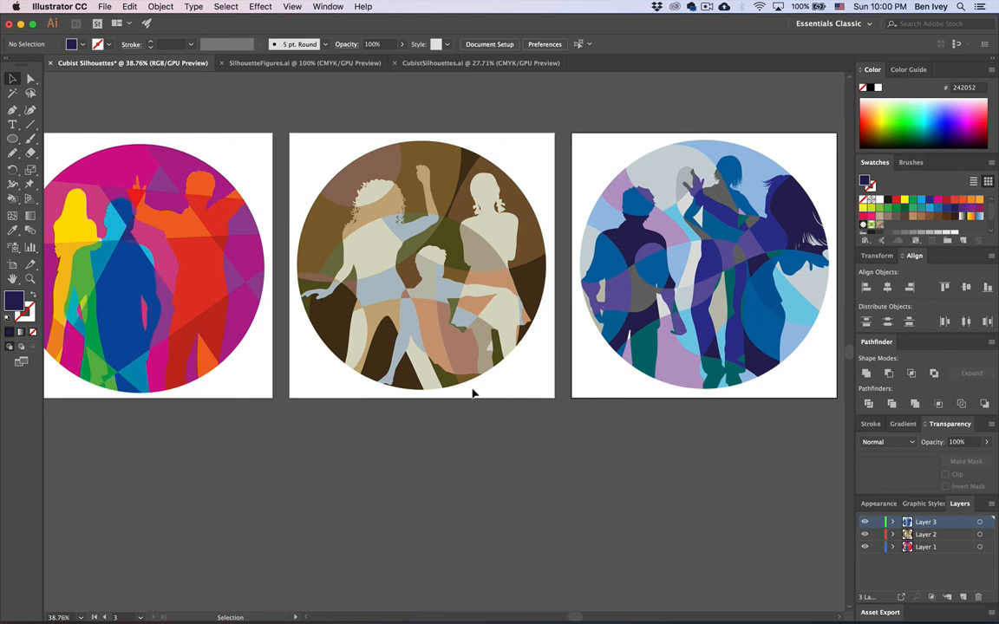
{"action": "left_click", "coordinate": [105, 6]}
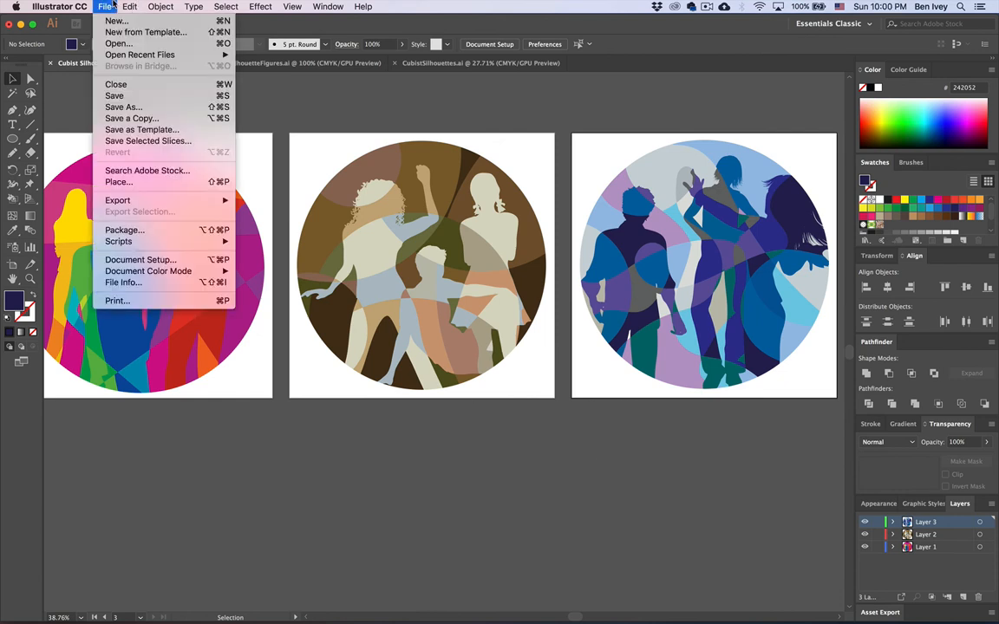
{"action": "left_click", "coordinate": [104, 93]}
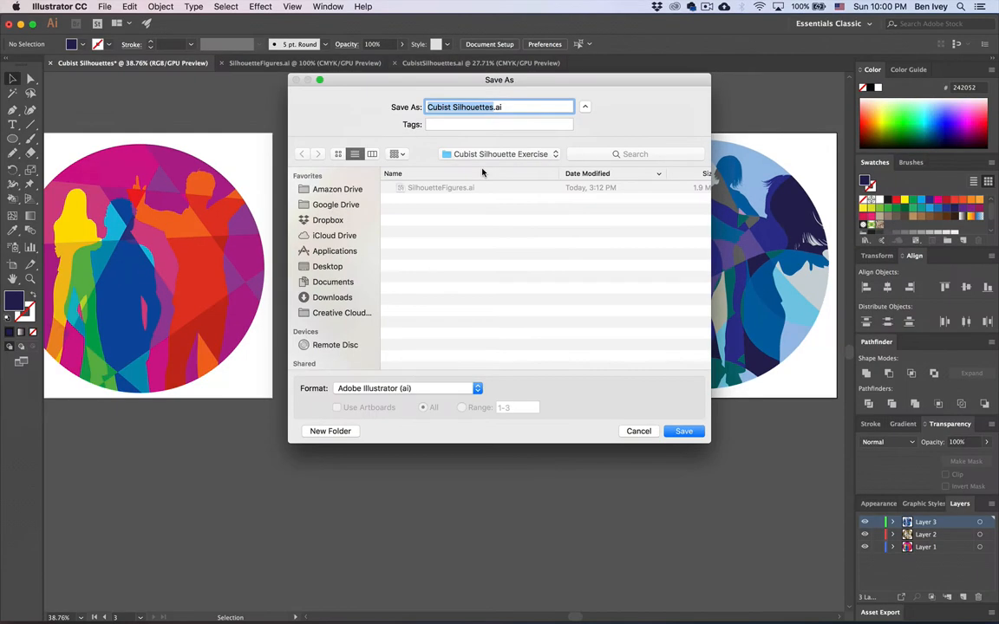
{"action": "left_click", "coordinate": [685, 431]}
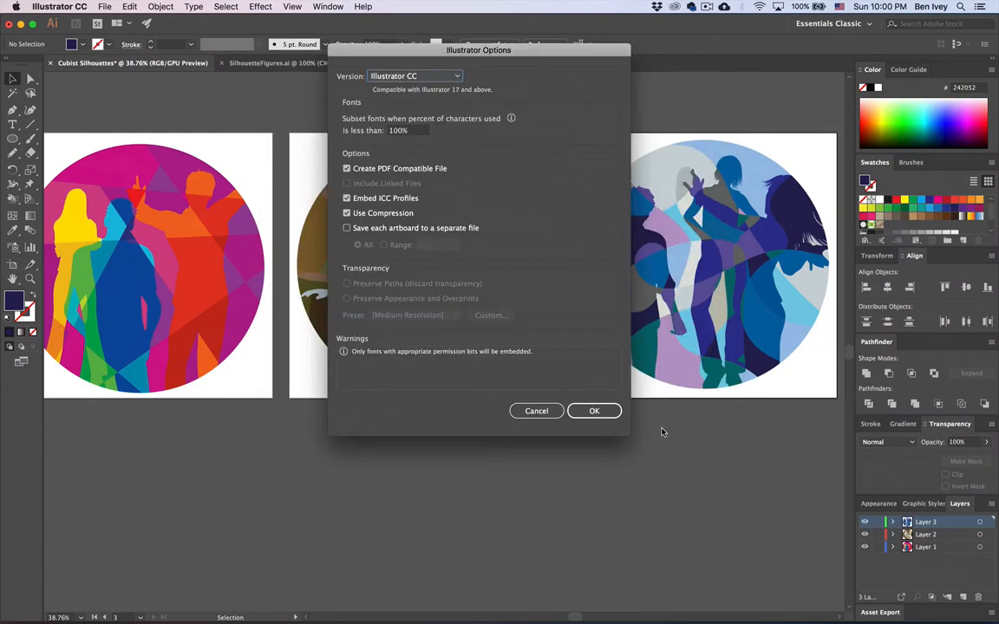
{"action": "left_click", "coordinate": [592, 411]}
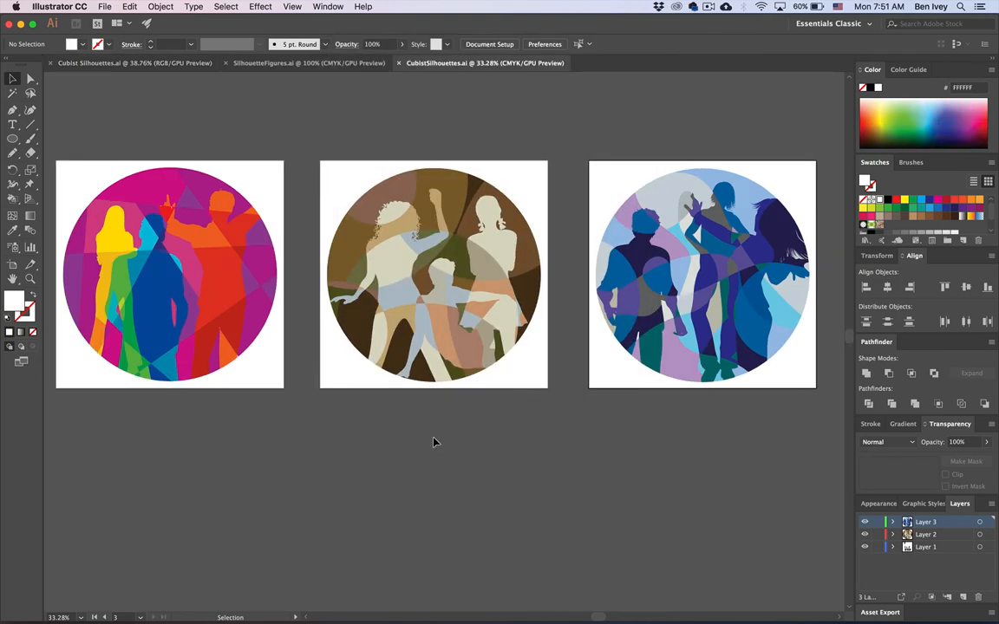
Step: Switch to Photoshop and start a new document 16 inches wide and 16 inches high
{"action": "mouse_move", "coordinate": [343, 607]}
{"action": "left_click", "coordinate": [274, 605]}
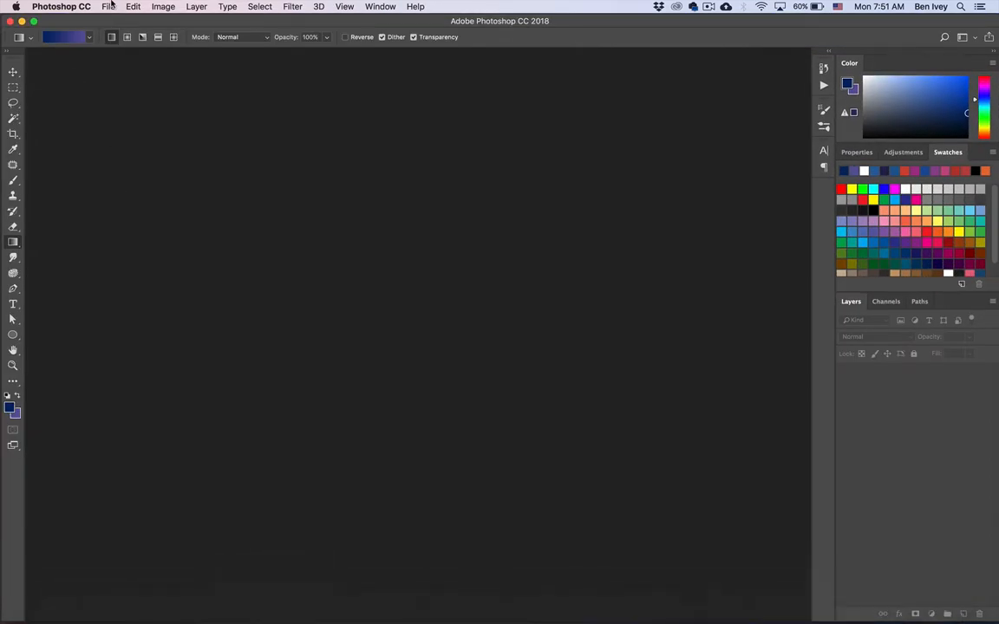
{"action": "left_click", "coordinate": [107, 6]}
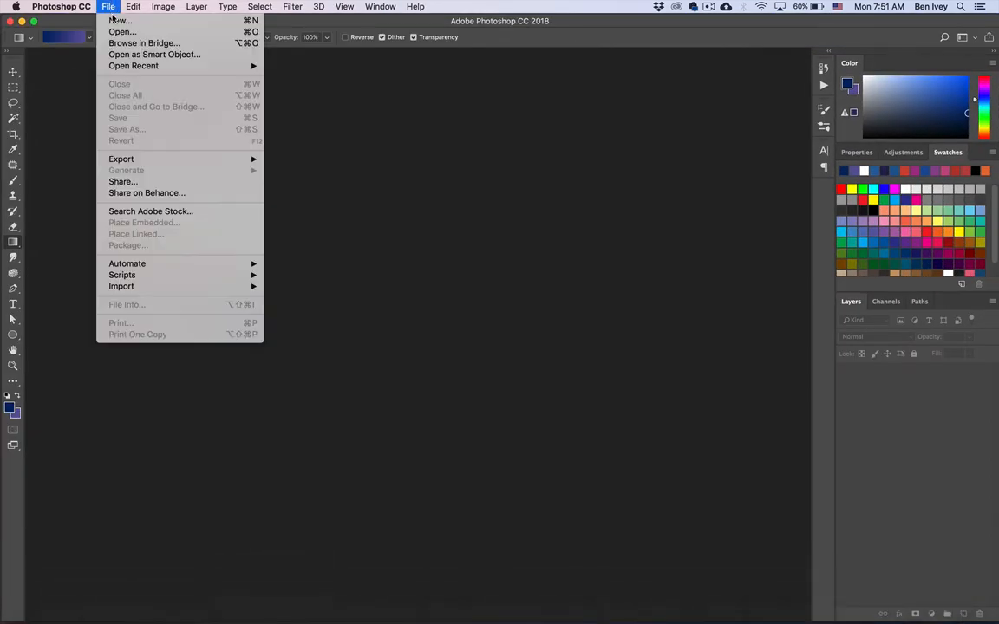
{"action": "left_click", "coordinate": [113, 21]}
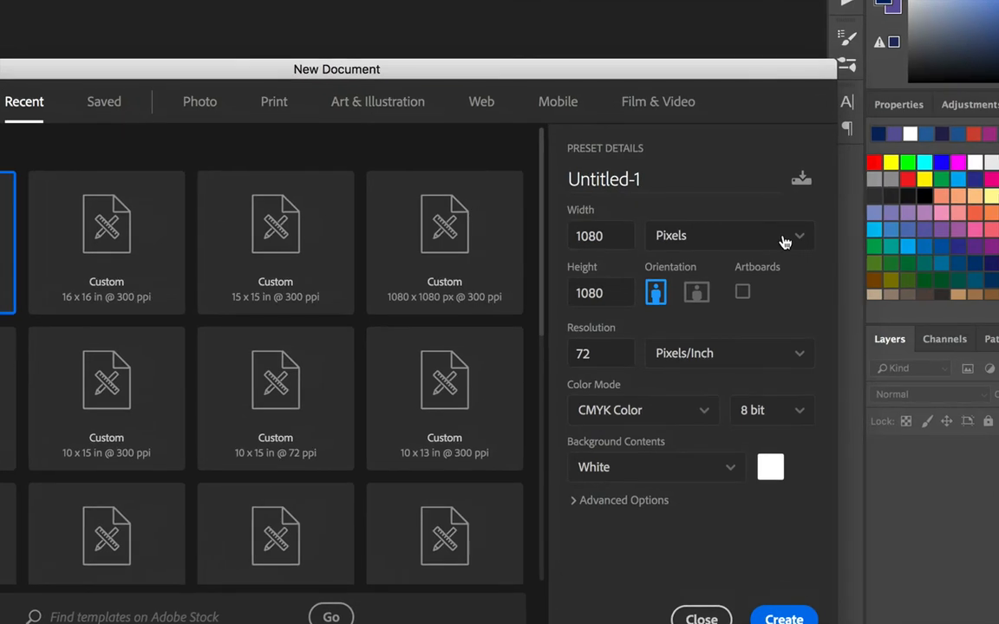
{"action": "left_click", "coordinate": [784, 242]}
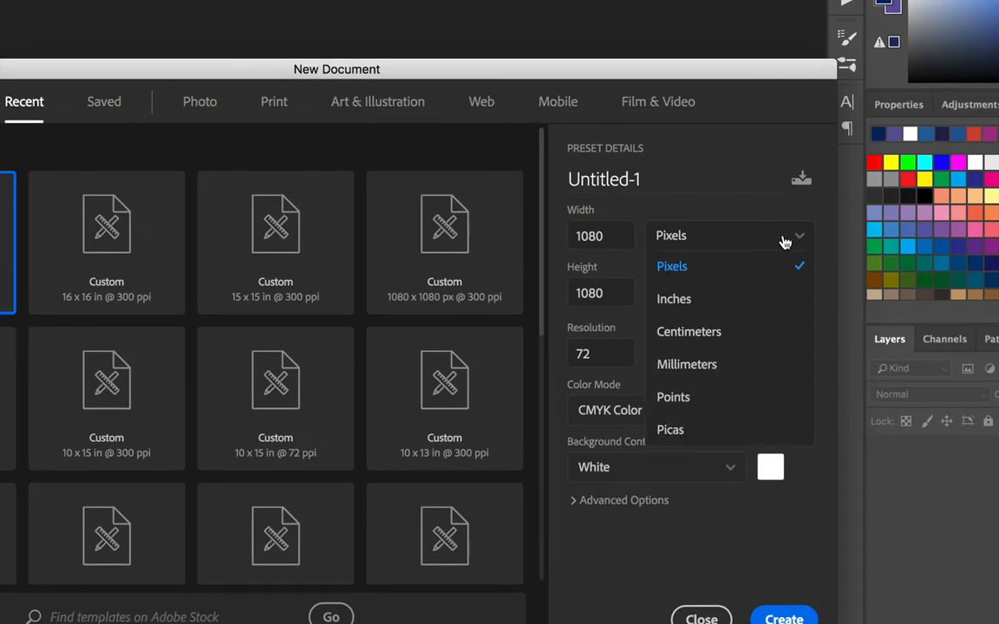
{"action": "left_click", "coordinate": [679, 303]}
{"action": "double_click", "coordinate": [600, 235]}
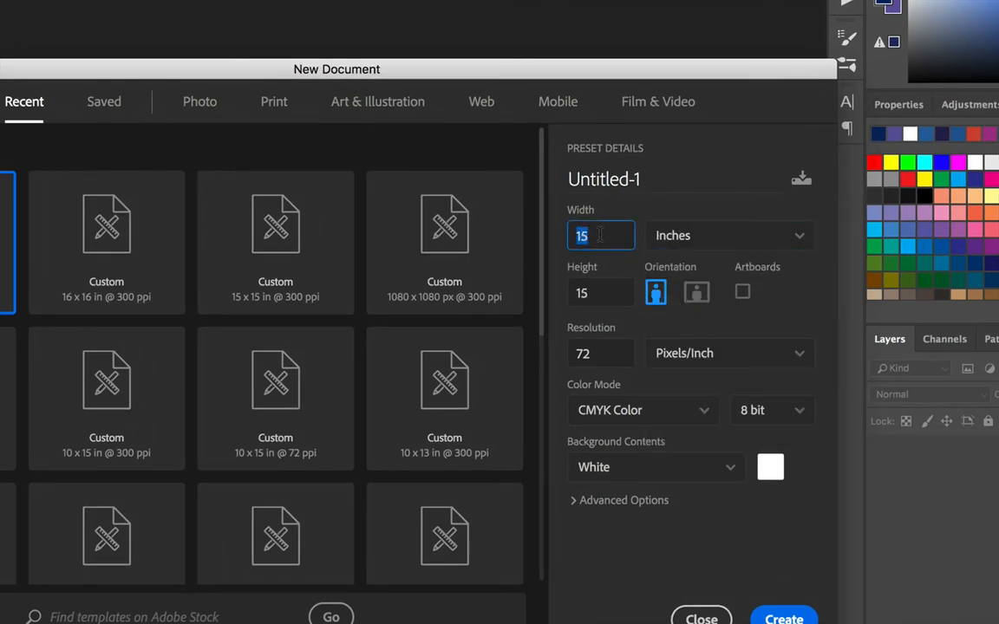
{"action": "type", "text": "16"}
{"action": "key", "text": "Tab"}
{"action": "type", "text": "16"}
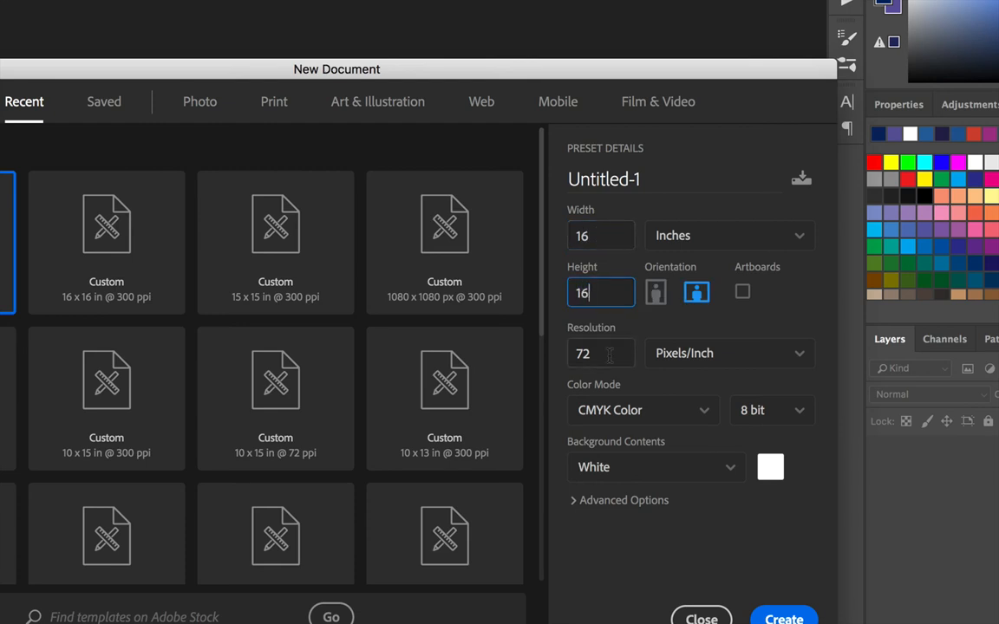
Step: Set the new document's resolution to 300 pixels/inch and its color mode to RGB Color, and create it
{"action": "key", "text": "Tab"}
{"action": "type", "text": "300"}
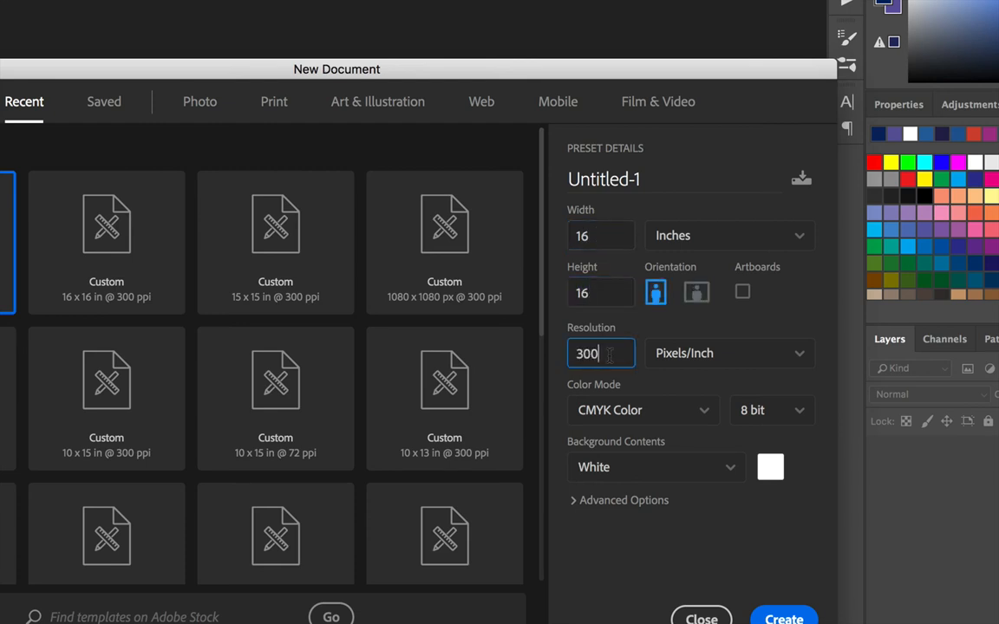
{"action": "left_click", "coordinate": [605, 409]}
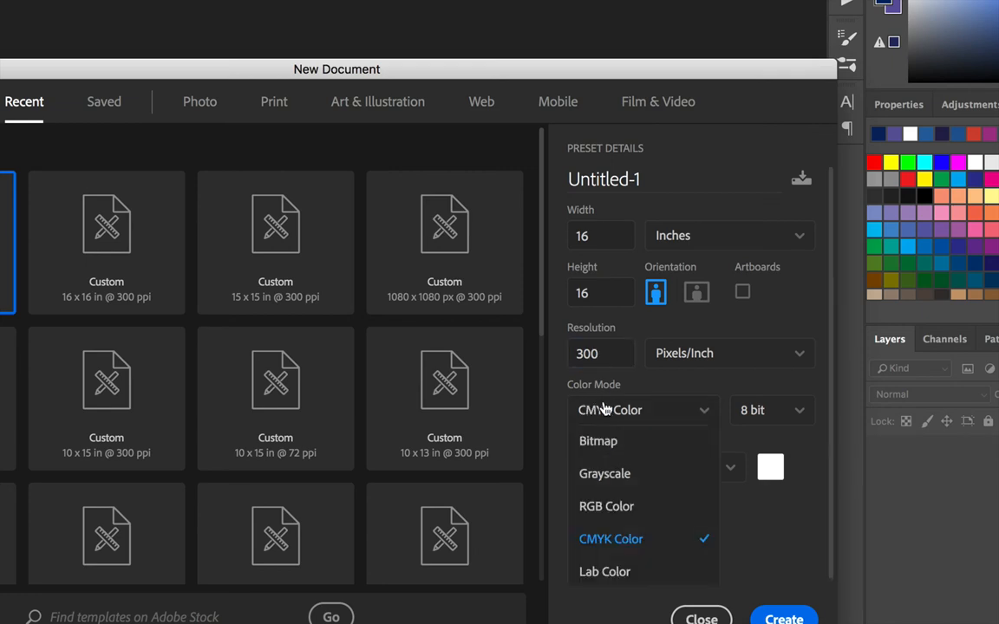
{"action": "left_click", "coordinate": [606, 506]}
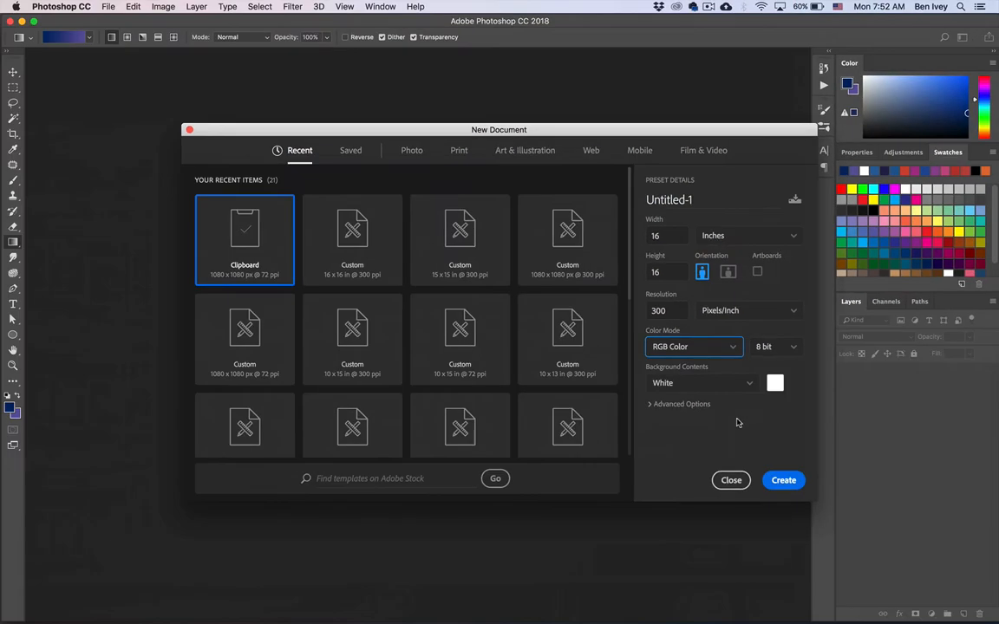
{"action": "left_click", "coordinate": [784, 619]}
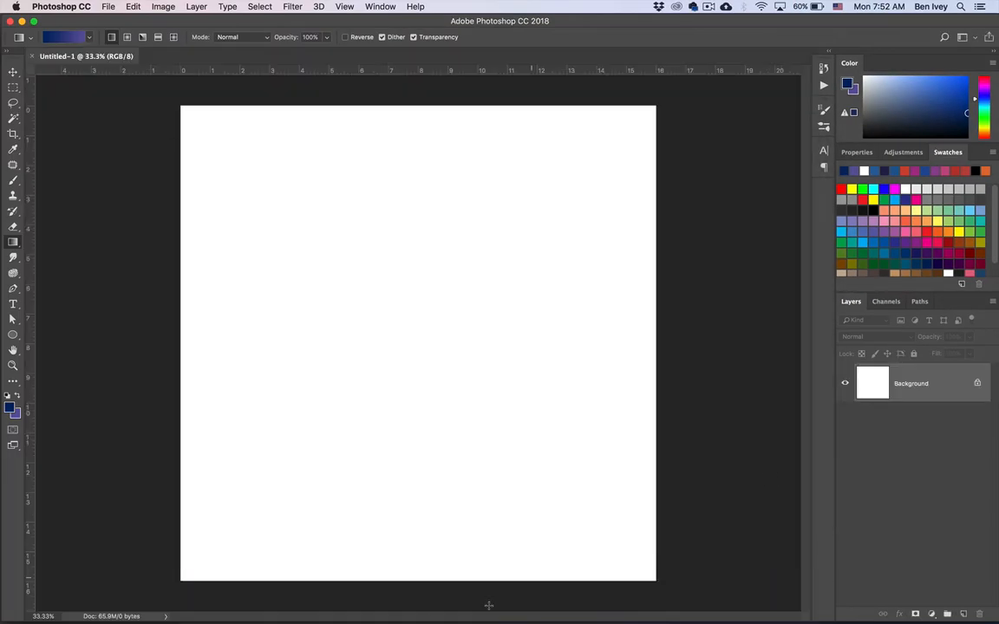
Step: Switch to Illustrator and copy the blue circle group on the third artboard
{"action": "mouse_move", "coordinate": [345, 618]}
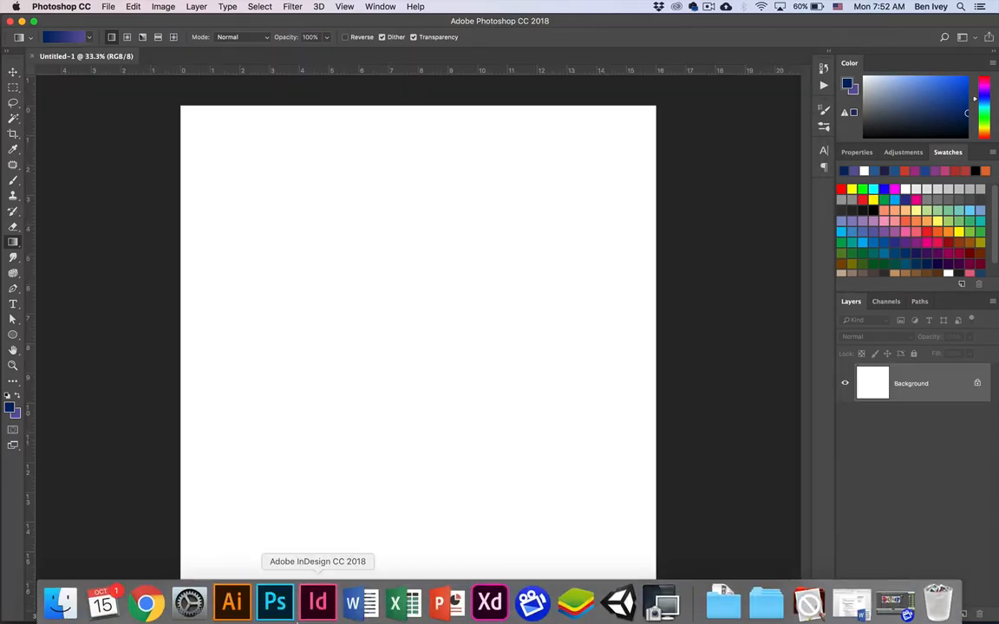
{"action": "left_click", "coordinate": [232, 598]}
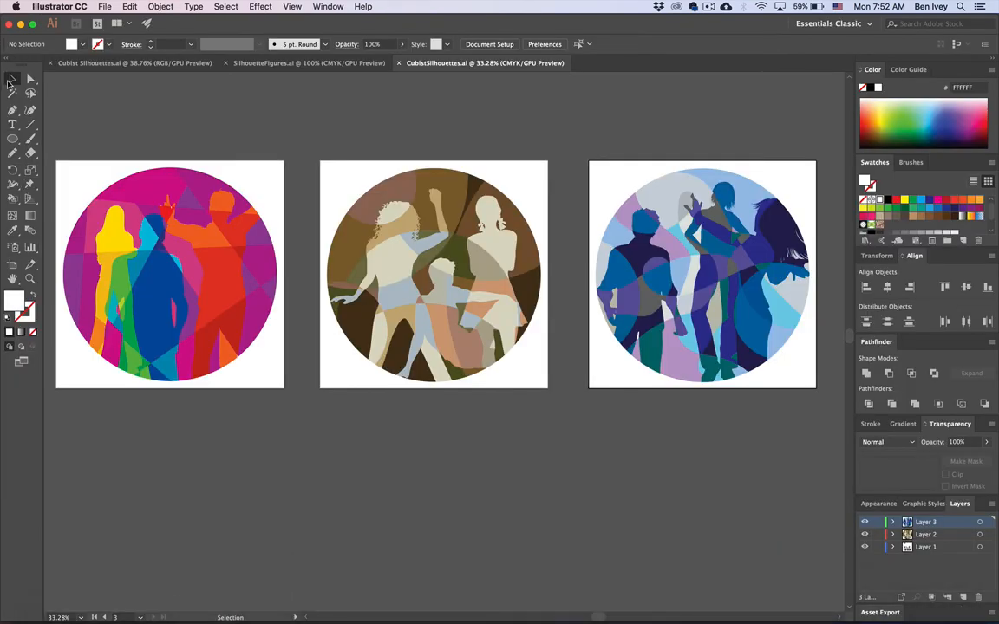
{"action": "left_click", "coordinate": [10, 79]}
{"action": "left_click_drag", "start_coordinate": [610, 152], "coordinate": [822, 446]}
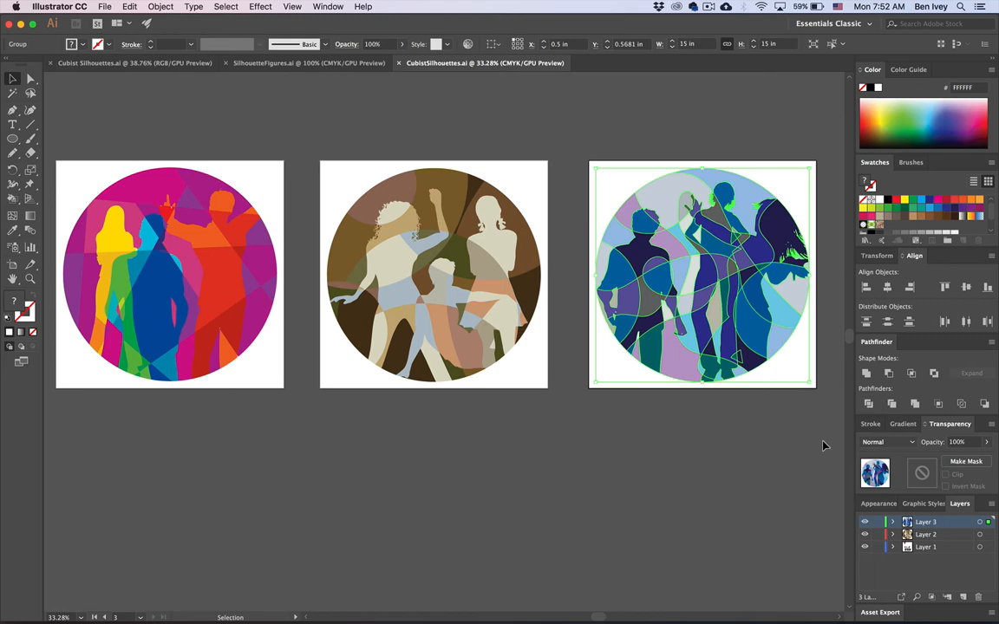
Step: Switch to Photoshop, paste the copied circle artwork as pixels and commit its placement at full size
{"action": "mouse_move", "coordinate": [399, 621]}
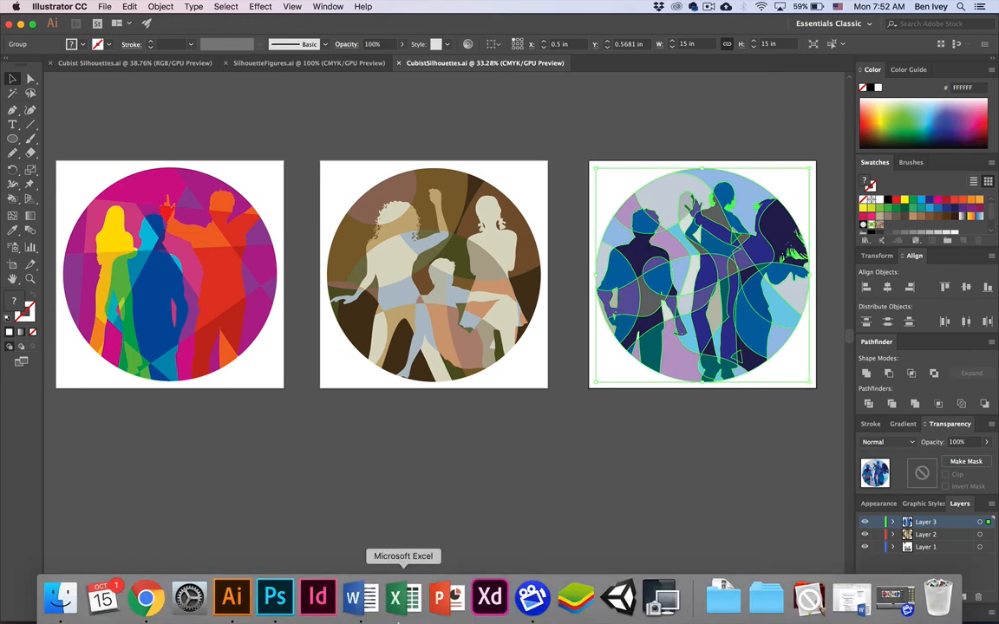
{"action": "left_click", "coordinate": [273, 598]}
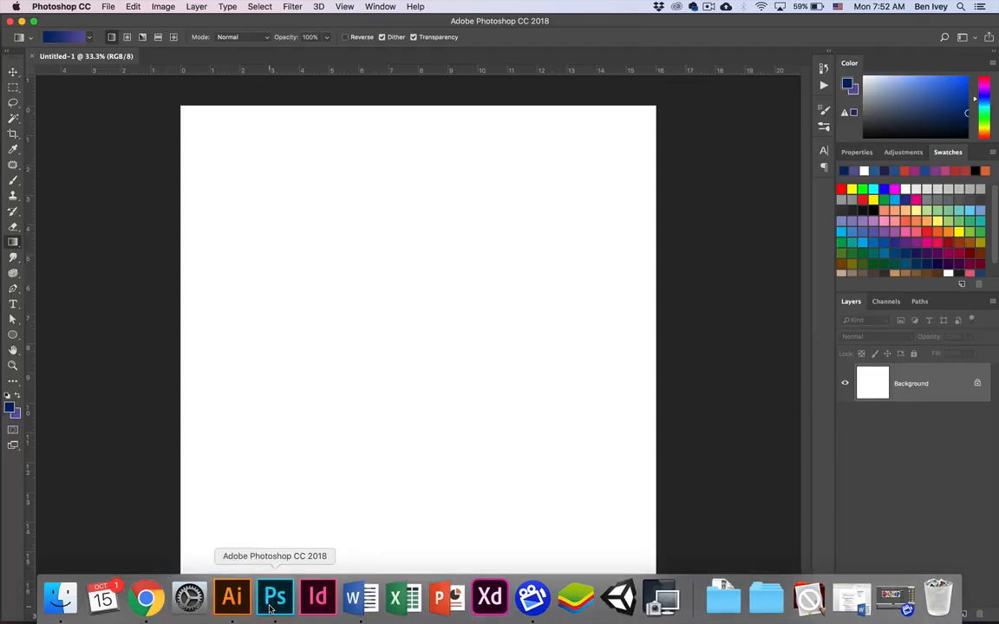
{"action": "key", "text": "super+v"}
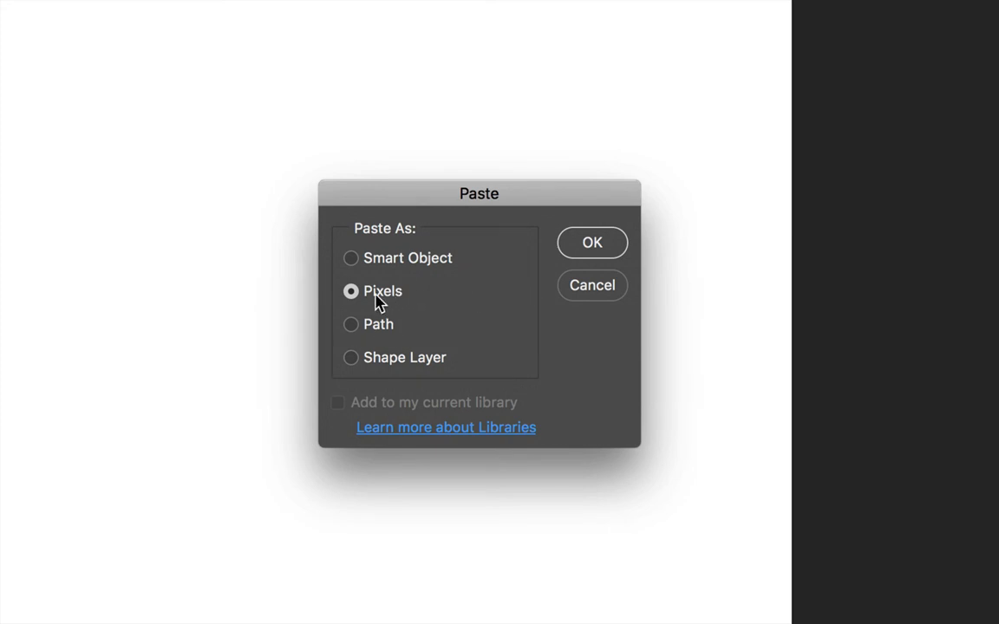
{"action": "left_click", "coordinate": [584, 248]}
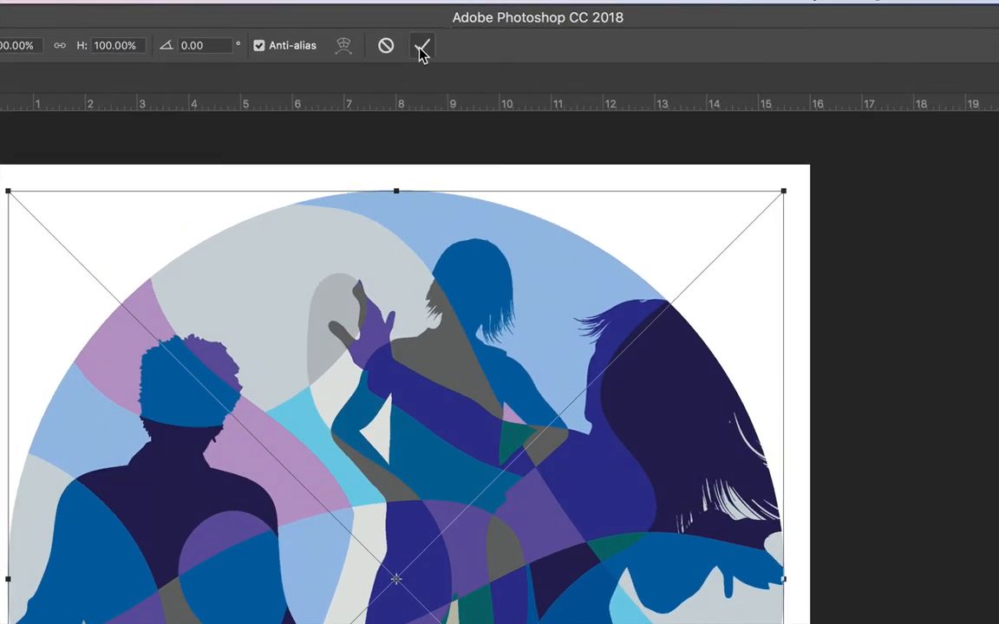
{"action": "left_click", "coordinate": [433, 36]}
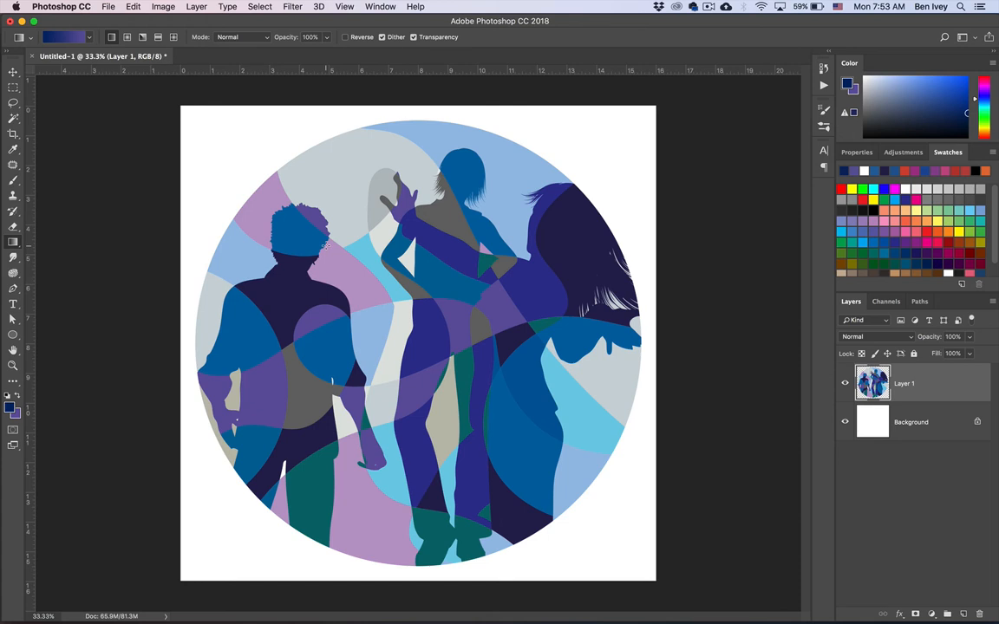
{"action": "key", "text": "v"}
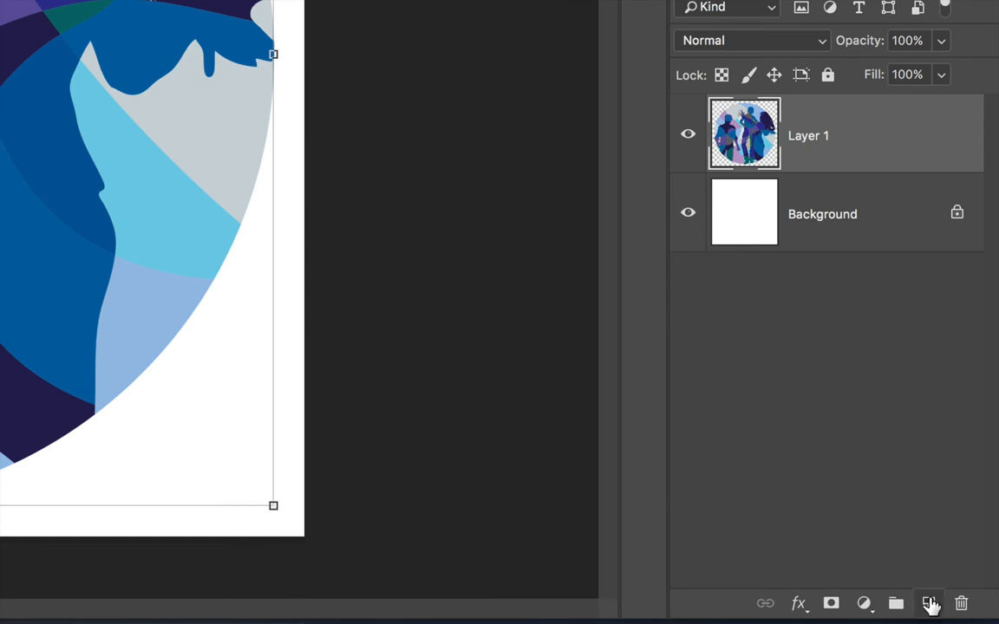
Step: Add a new layer above the pasted artwork and choose the Magic Wand Tool
{"action": "left_click", "coordinate": [930, 604]}
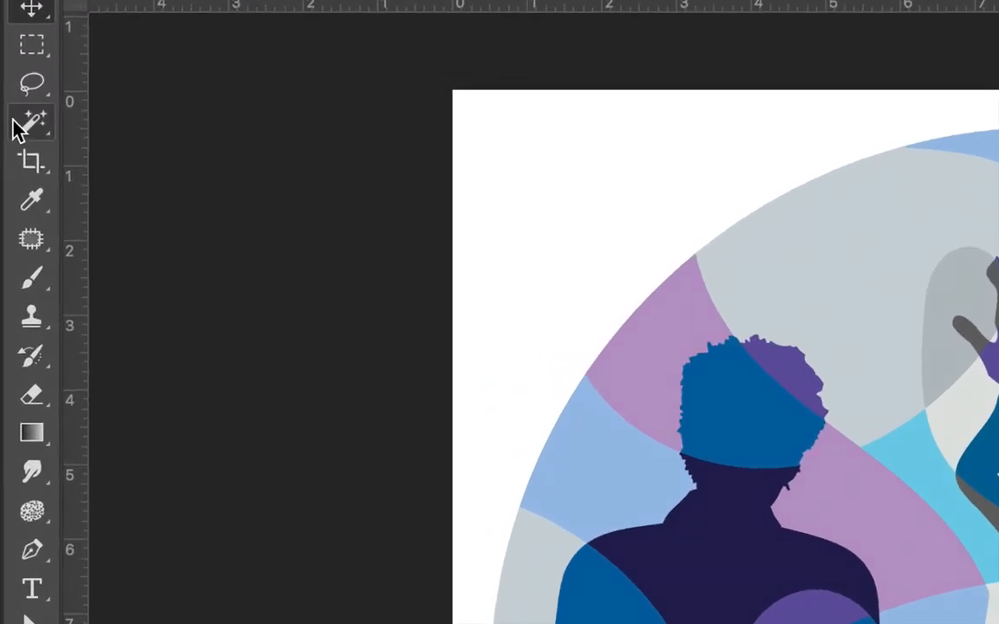
{"action": "left_click", "coordinate": [22, 126]}
{"action": "left_click", "coordinate": [23, 127]}
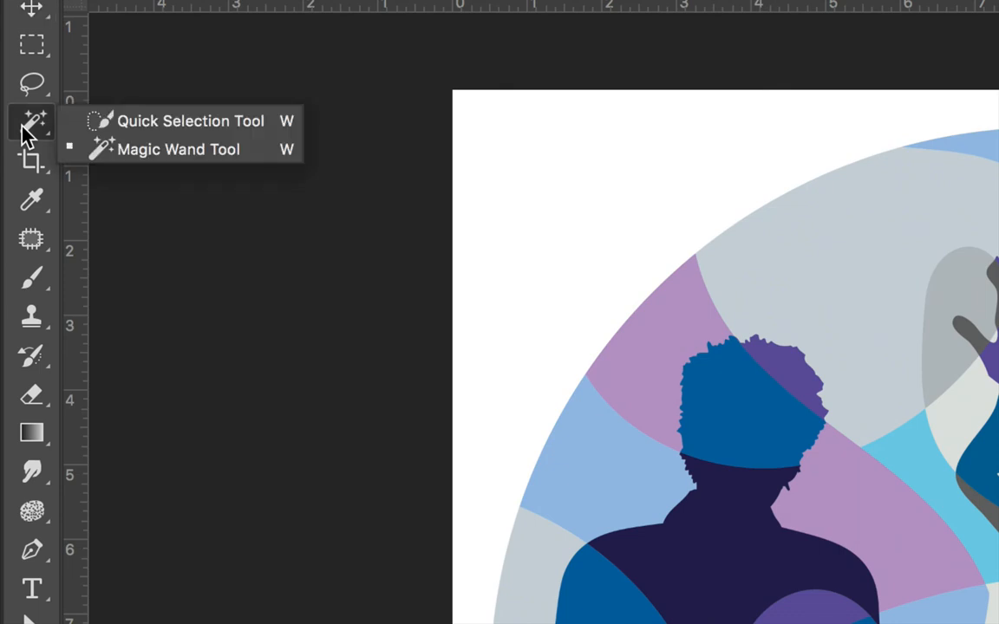
{"action": "left_click", "coordinate": [144, 152]}
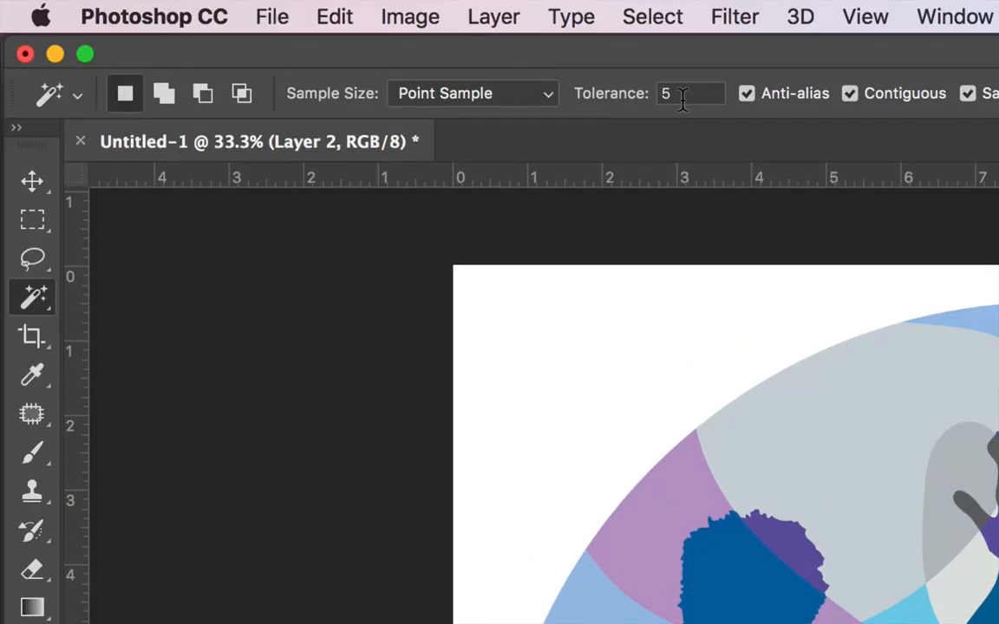
Step: Set the Magic Wand tolerance to 5 and select the blue shape on the left figure's torso
{"action": "left_click", "coordinate": [649, 92]}
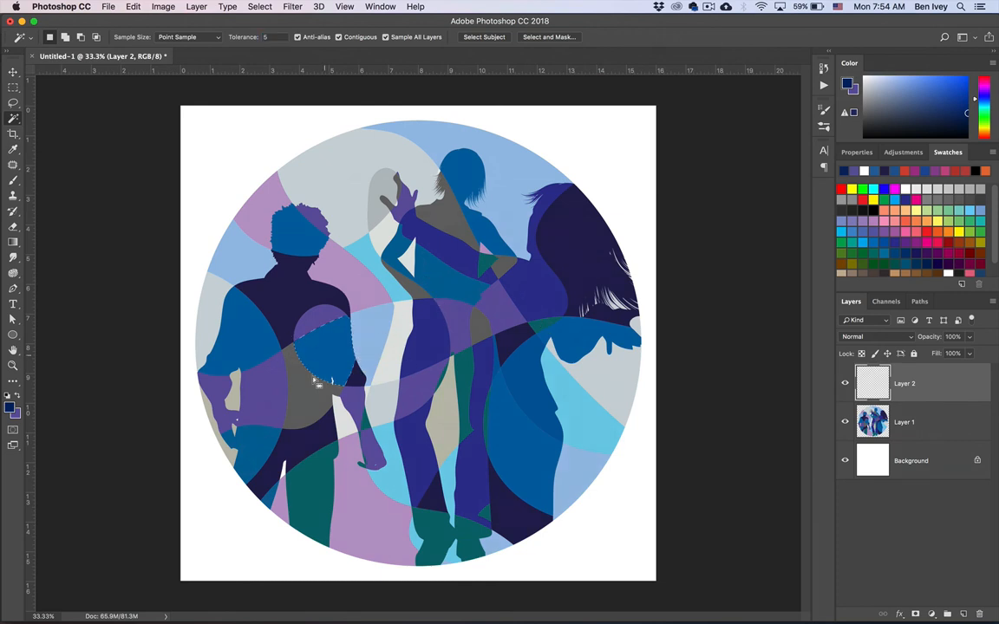
{"action": "scroll", "coordinate": [301, 400], "scroll_direction": "up", "scroll_amount": 3}
{"action": "scroll", "coordinate": [302, 400], "scroll_direction": "up", "scroll_amount": 1}
{"action": "scroll", "coordinate": [303, 400], "scroll_direction": "left", "scroll_amount": 3}
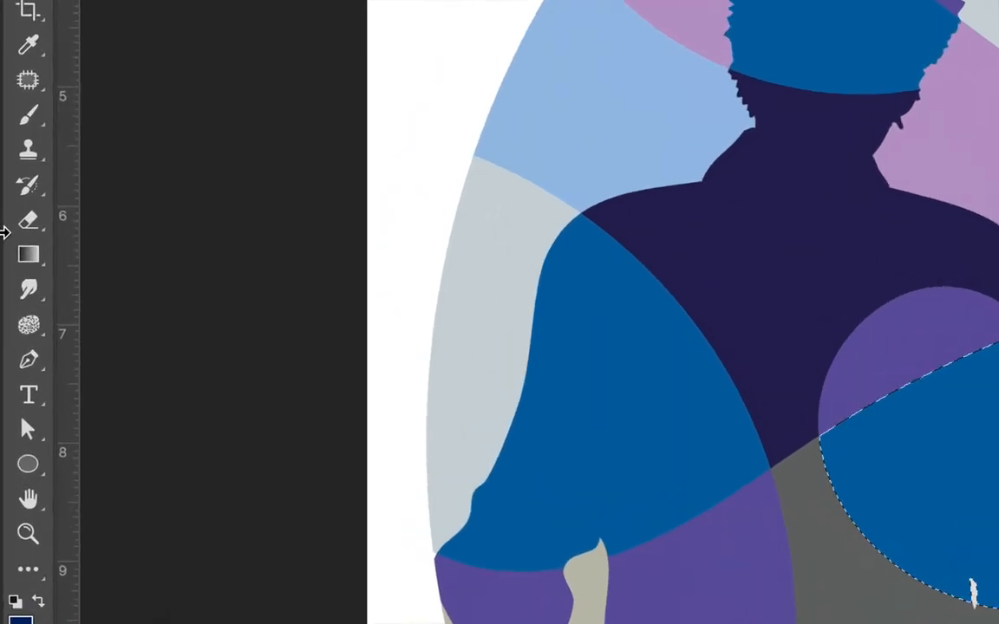
Step: Choose the Gradient Tool with the foreground-to-background gradient preset
{"action": "left_click", "coordinate": [27, 255]}
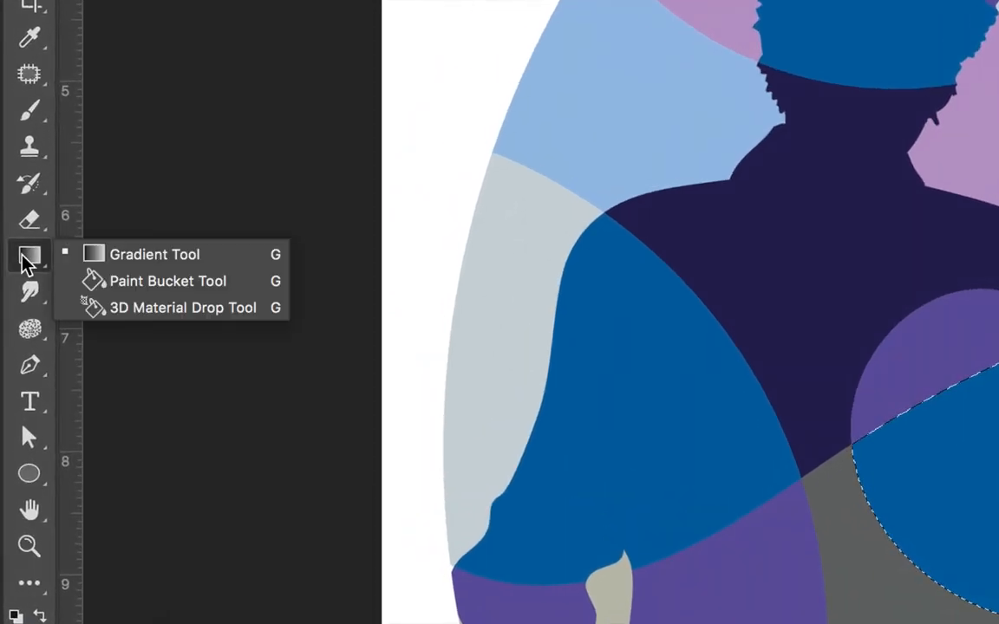
{"action": "left_click", "coordinate": [145, 260]}
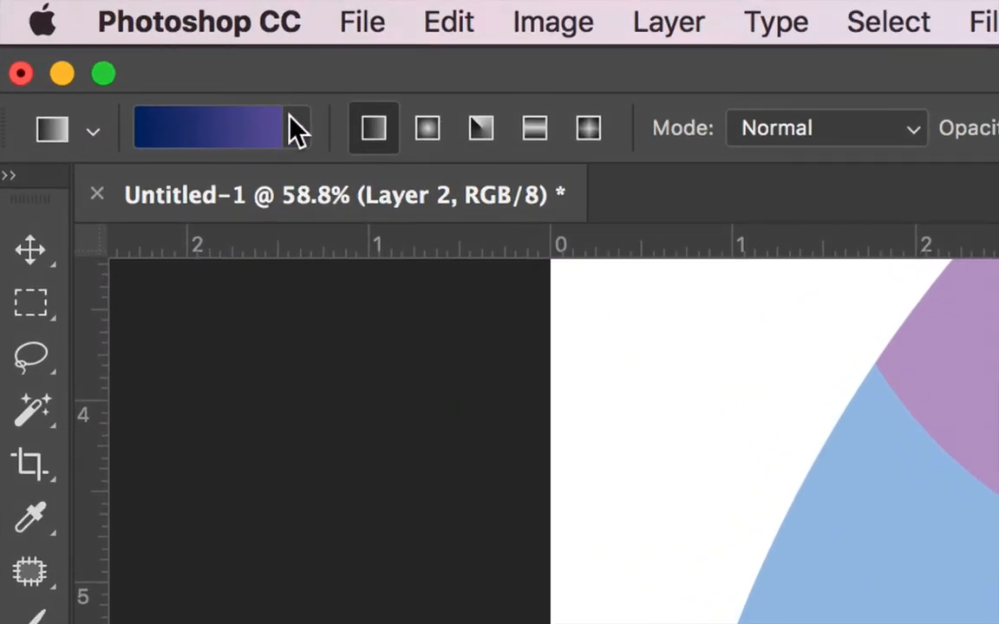
{"action": "left_click", "coordinate": [295, 130]}
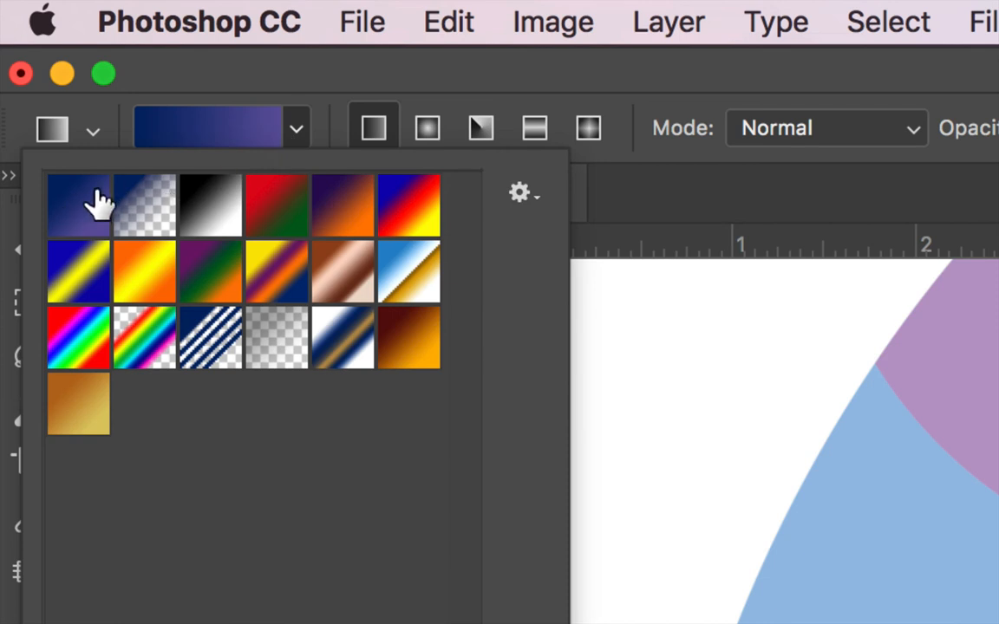
{"action": "left_click", "coordinate": [62, 213]}
{"action": "left_click", "coordinate": [217, 83]}
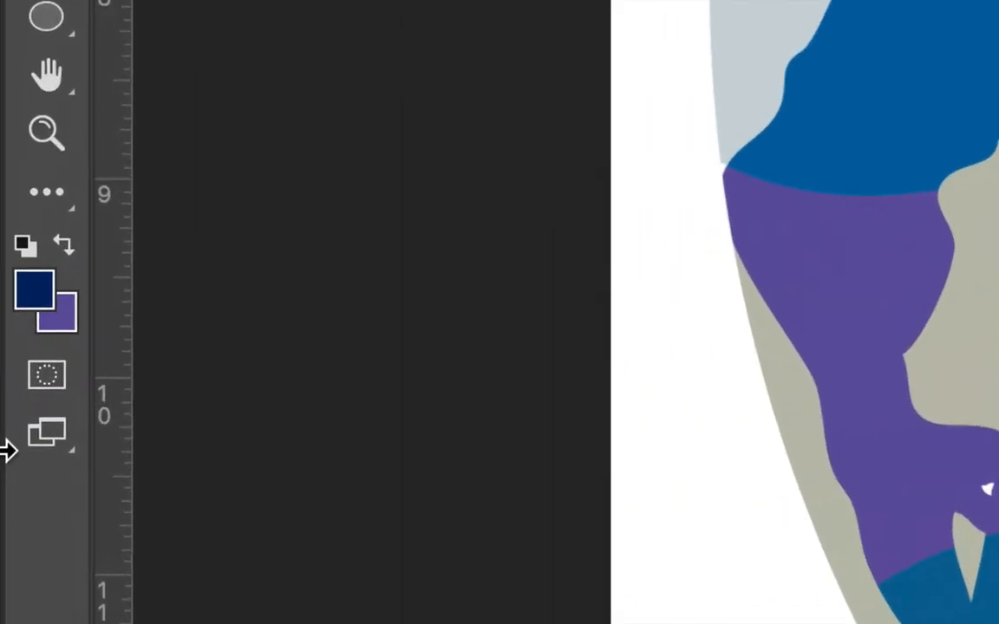
Step: Set the background color to white (ffffff)
{"action": "left_click", "coordinate": [69, 328]}
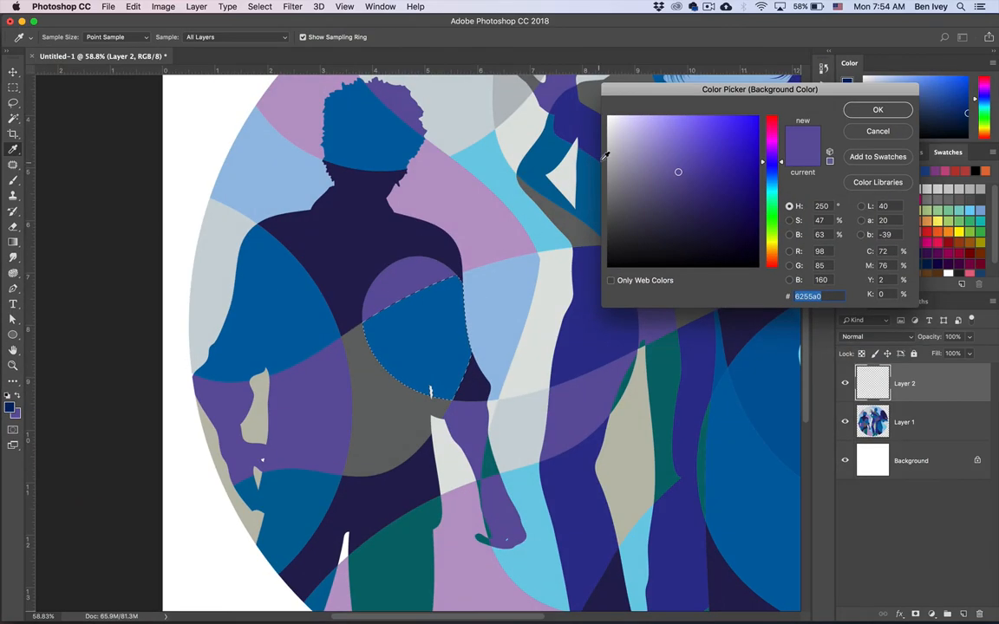
{"action": "left_click_drag", "start_coordinate": [607, 89], "coordinate": [450, 137]}
{"action": "left_click", "coordinate": [451, 163]}
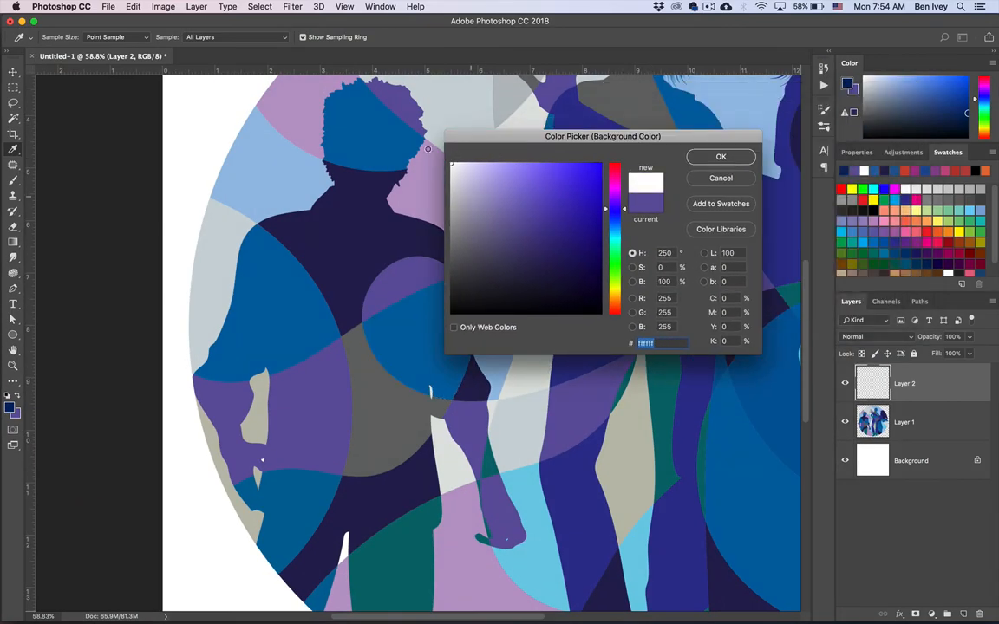
{"action": "left_click", "coordinate": [739, 157]}
Step: Sample the purple above the selected torso shape as foreground color and fill the selection with a linear gradient from its upper edge downward
{"action": "key", "text": "g"}
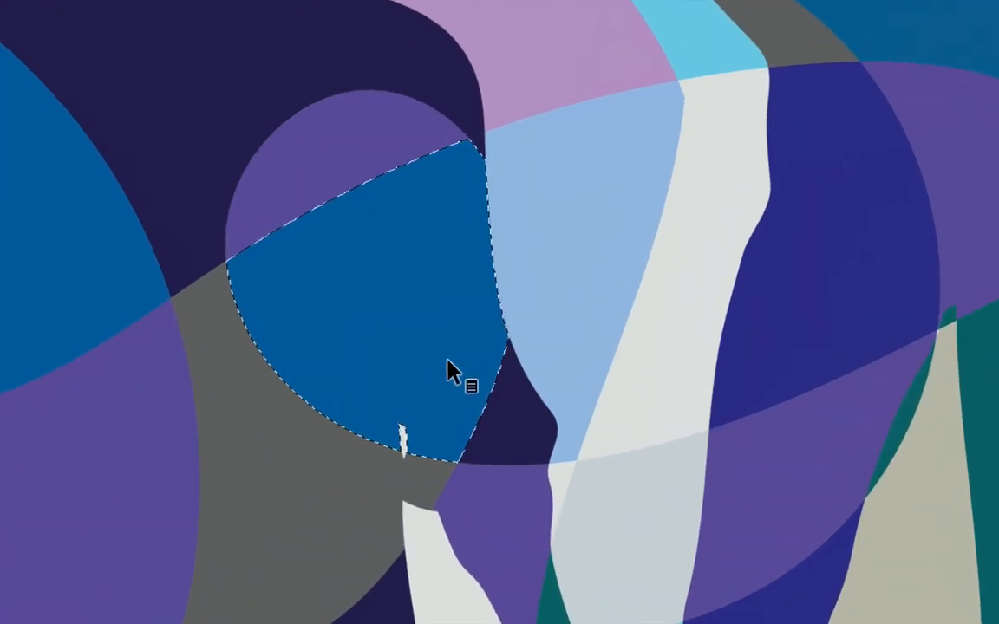
{"action": "key", "text": "i"}
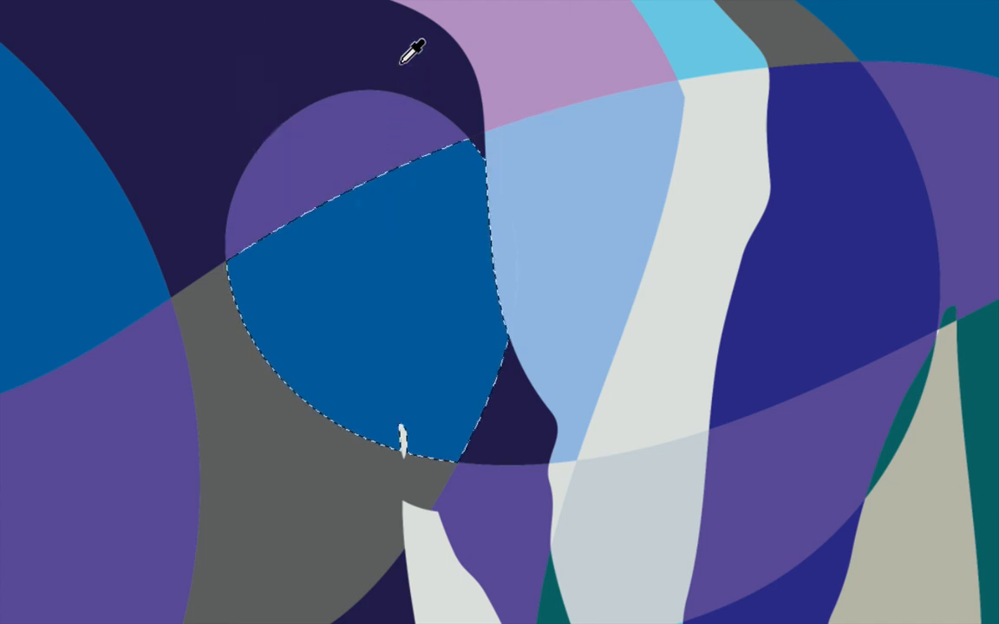
{"action": "left_click", "coordinate": [306, 98]}
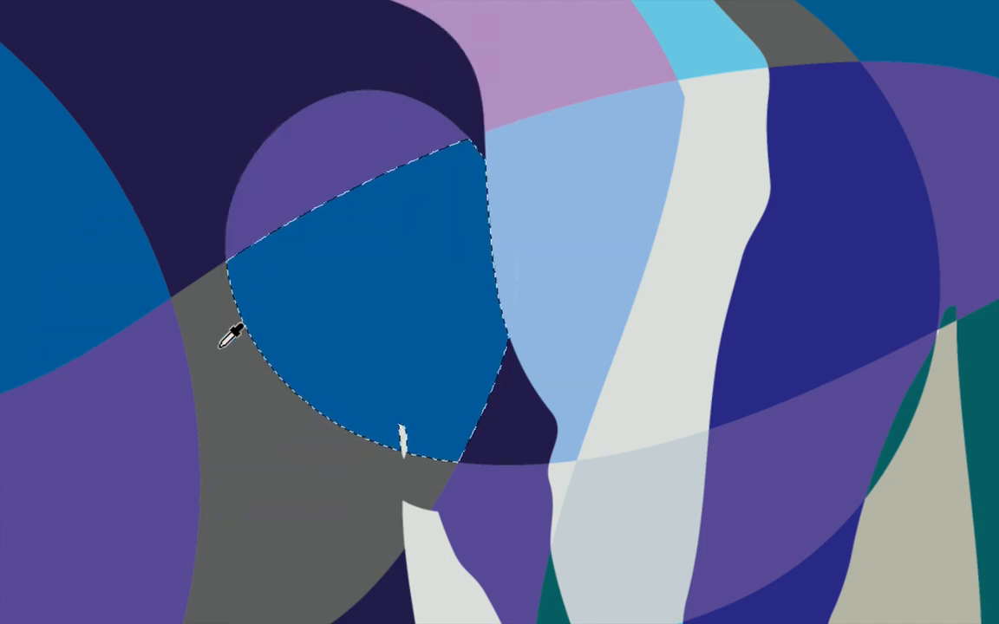
{"action": "key", "text": "g"}
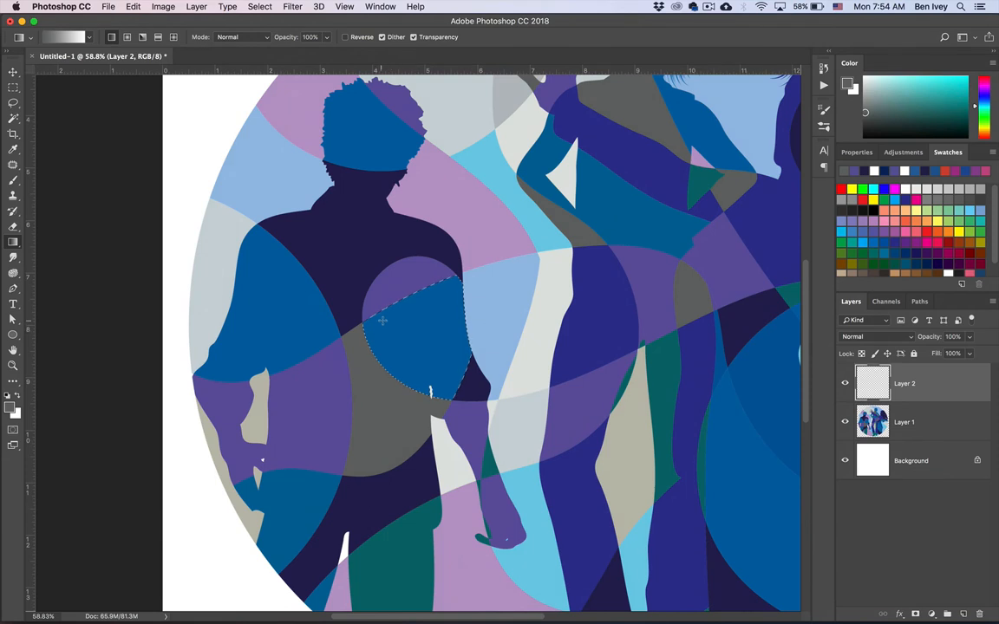
{"action": "left_click", "coordinate": [412, 239], "text": "alt"}
{"action": "left_click", "coordinate": [408, 265], "text": "alt"}
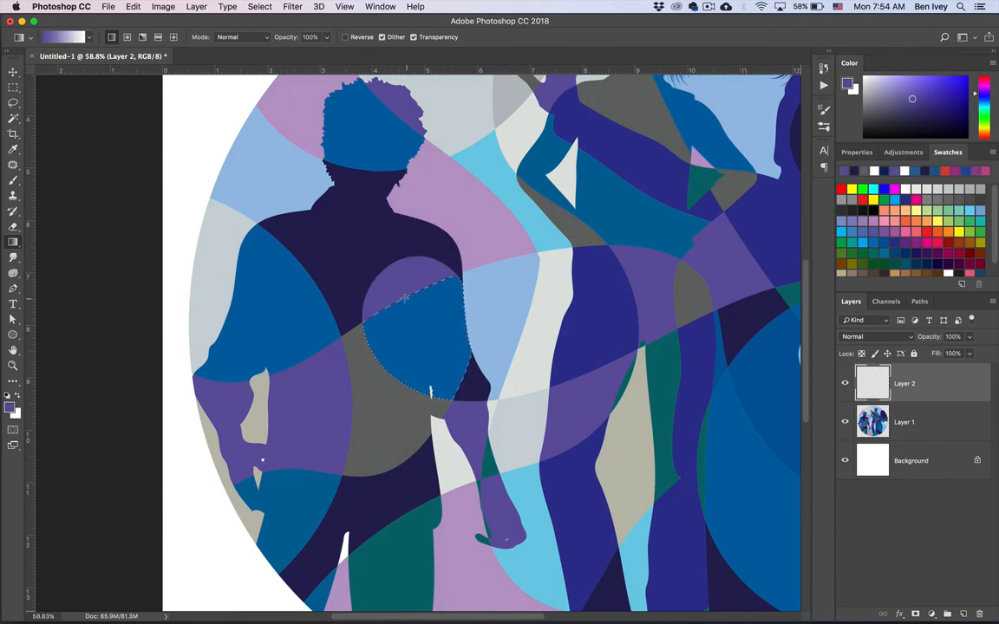
{"action": "left_click_drag", "start_coordinate": [399, 303], "coordinate": [431, 370]}
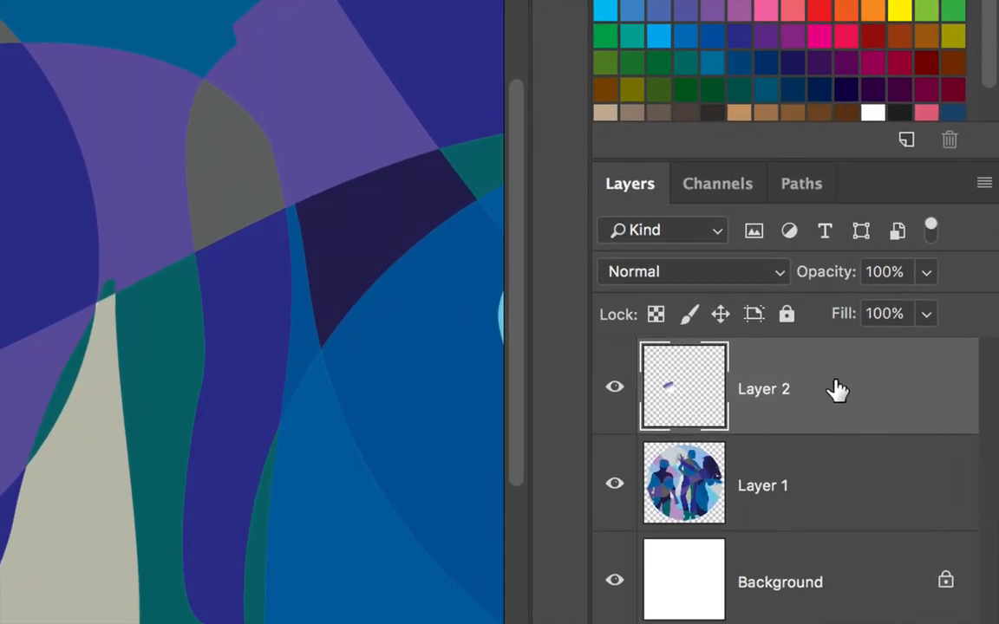
Step: Set Layer 2's blend mode to Multiply and deselect the torso shape
{"action": "left_click", "coordinate": [681, 278]}
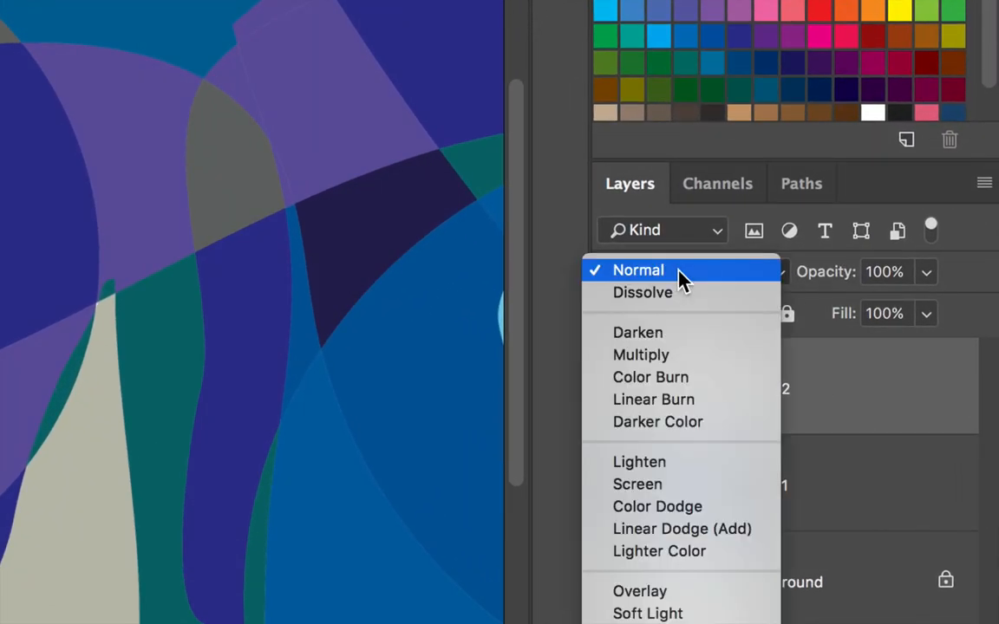
{"action": "left_click", "coordinate": [660, 352]}
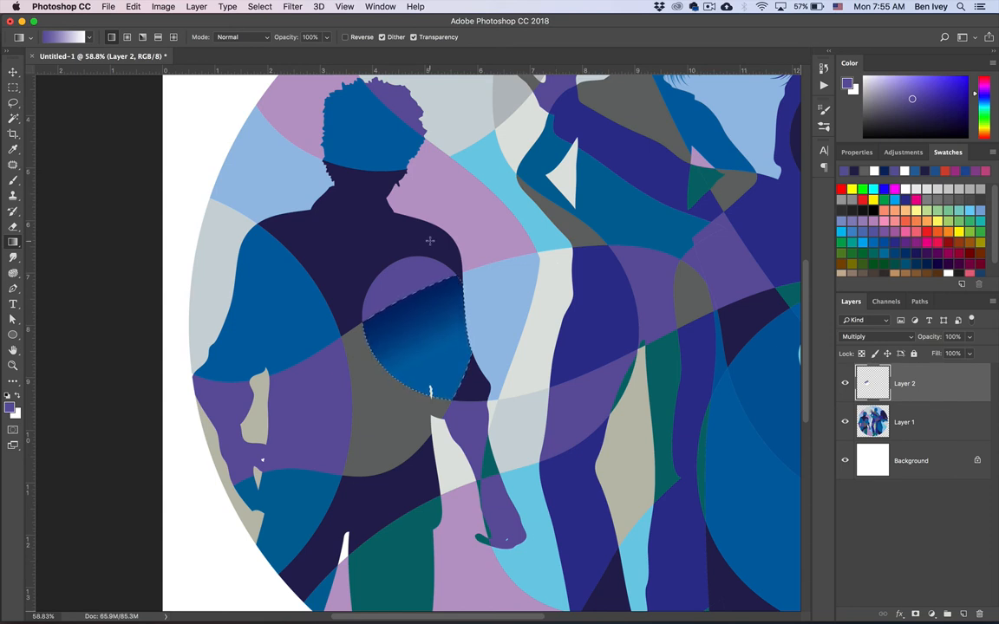
{"action": "key", "text": "super+d"}
Step: Select the large lower blue shape of the right figure, fill it with a linear gradient running diagonally from its upper edge, and deselect it
{"action": "left_click", "coordinate": [10, 115]}
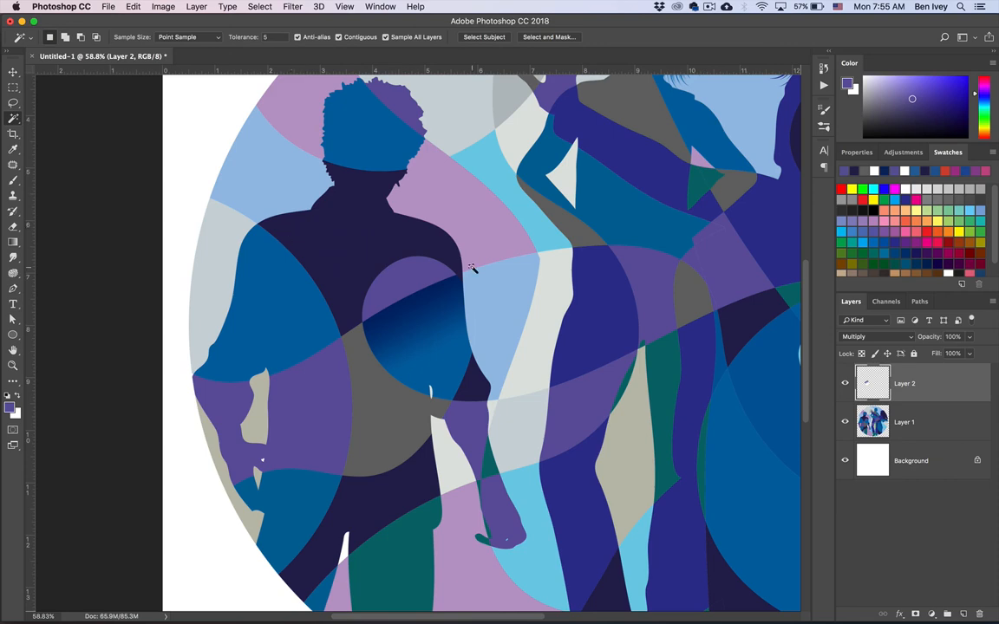
{"action": "scroll", "coordinate": [473, 269], "scroll_direction": "right", "scroll_amount": 5}
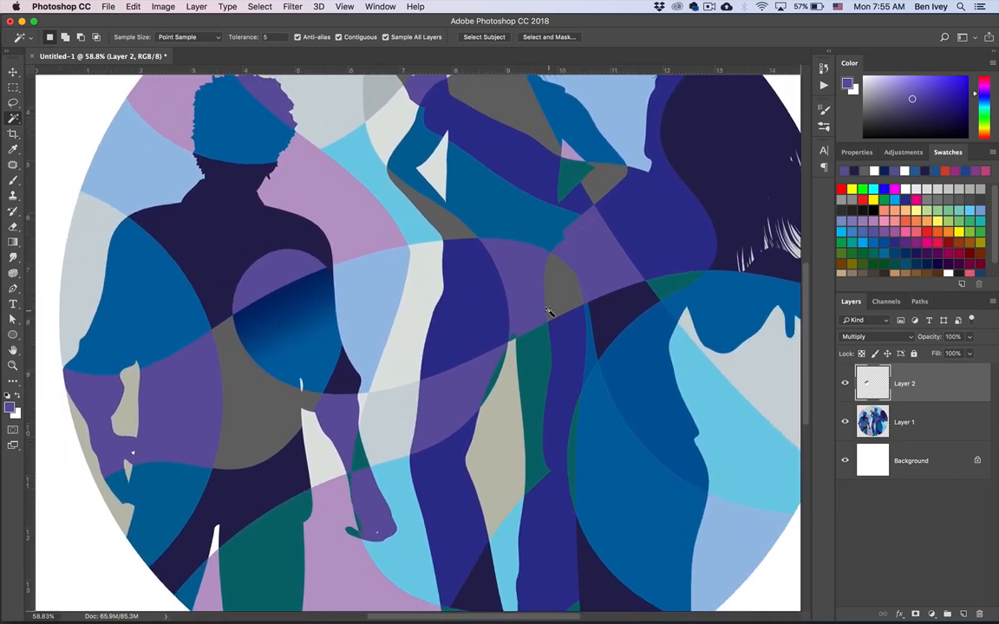
{"action": "left_click", "coordinate": [620, 496]}
{"action": "scroll", "coordinate": [620, 496], "scroll_direction": "down", "scroll_amount": 3}
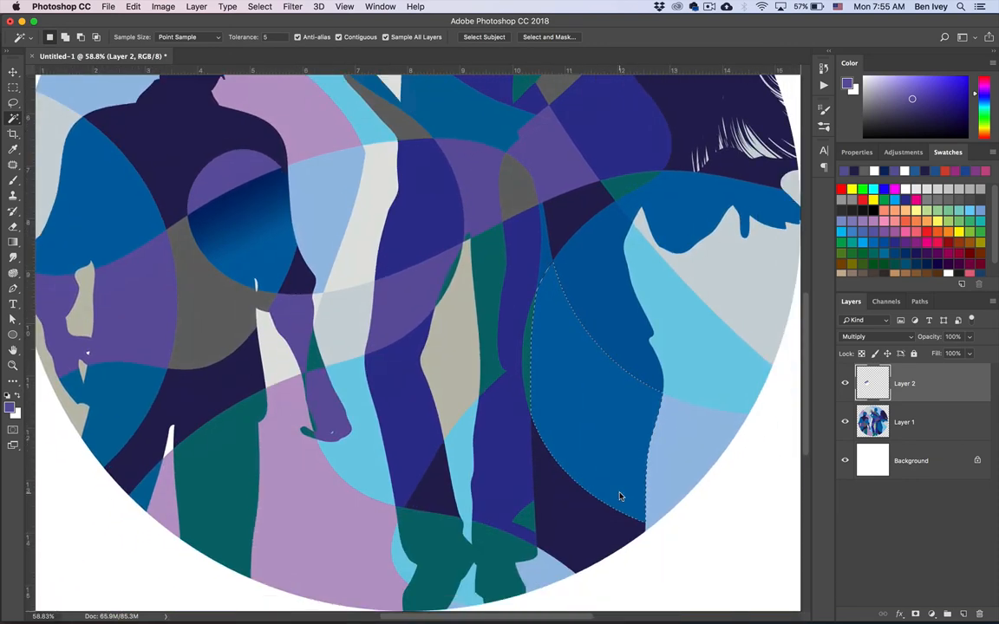
{"action": "left_click", "coordinate": [11, 243]}
{"action": "left_click_drag", "start_coordinate": [559, 300], "coordinate": [510, 383]}
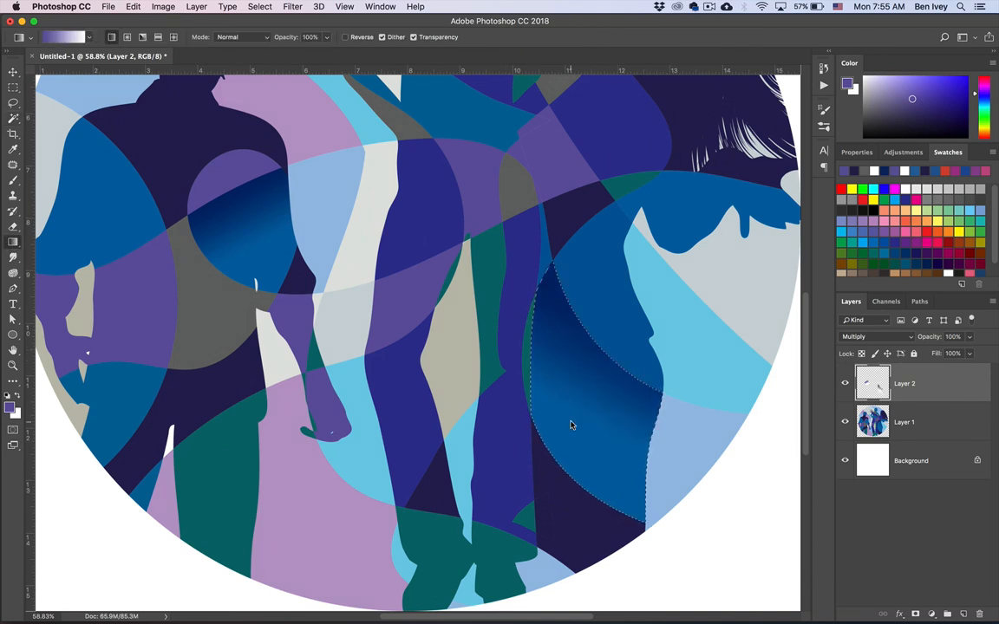
{"action": "scroll", "coordinate": [590, 460], "scroll_direction": "up", "scroll_amount": 5}
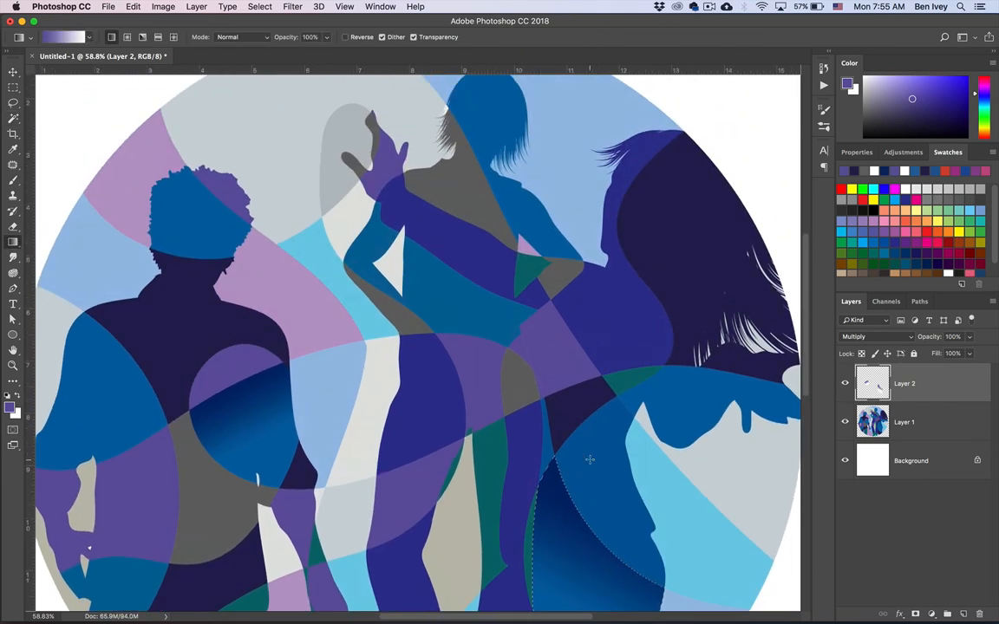
{"action": "key", "text": "super+d"}
Step: Select the blue head and shoulder shape of the middle figure and fill it with a linear gradient that is darkest along its left edge
{"action": "left_click", "coordinate": [13, 120]}
{"action": "left_click", "coordinate": [481, 109]}
{"action": "scroll", "coordinate": [486, 165], "scroll_direction": "up", "scroll_amount": 3}
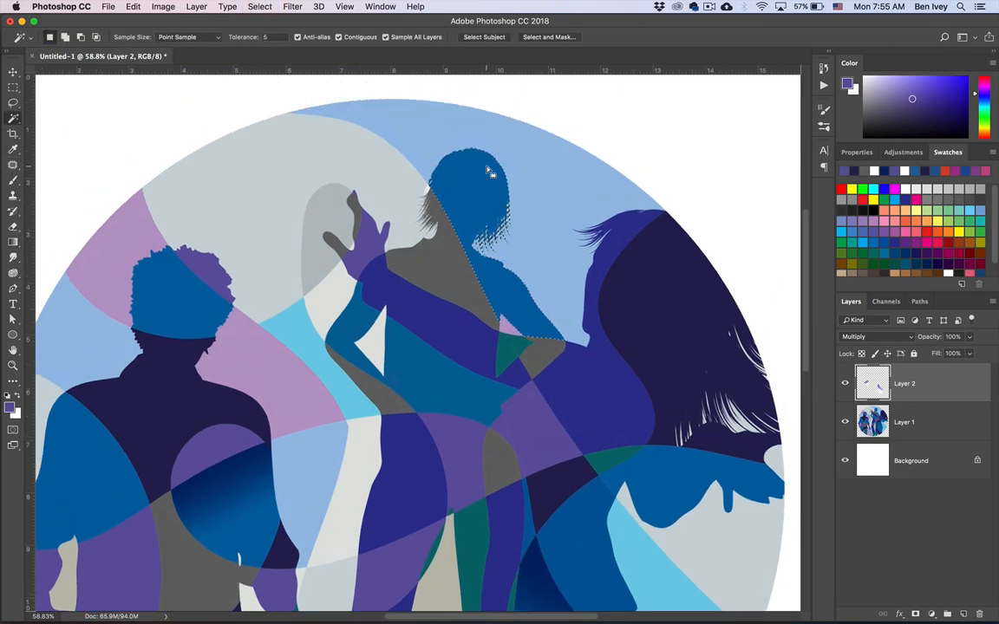
{"action": "left_click", "coordinate": [13, 242]}
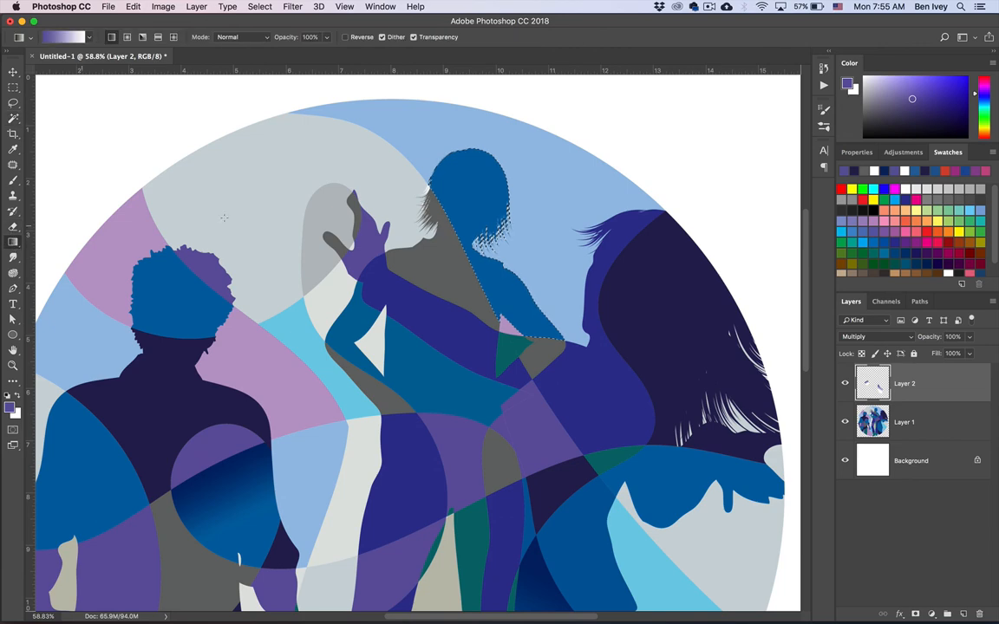
{"action": "left_click_drag", "start_coordinate": [451, 174], "coordinate": [496, 271]}
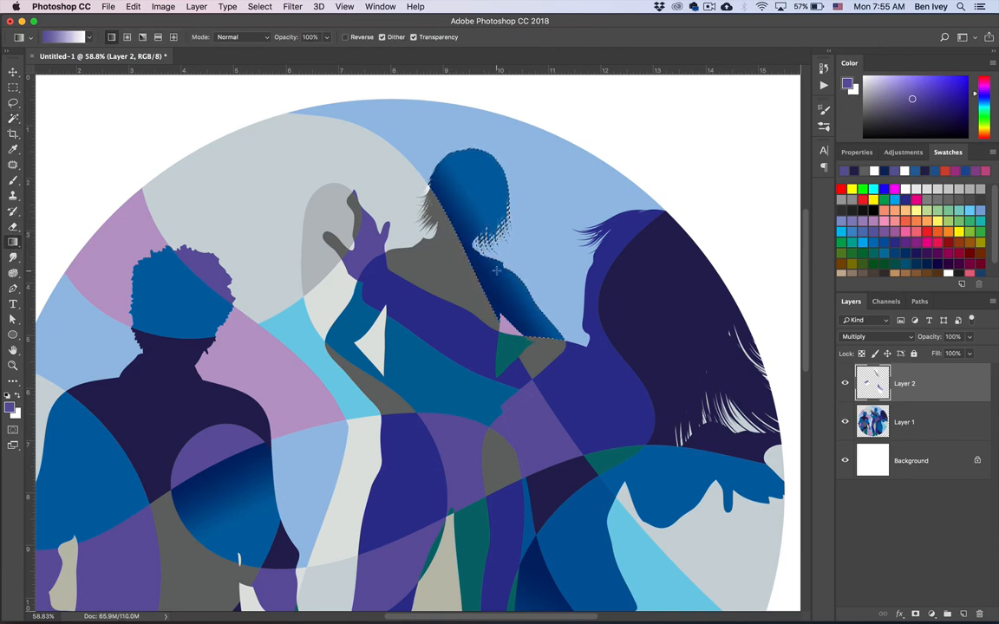
{"action": "scroll", "coordinate": [496, 270], "scroll_direction": "down", "scroll_amount": 2}
{"action": "scroll", "coordinate": [496, 270], "scroll_direction": "down", "scroll_amount": 2}
{"action": "scroll", "coordinate": [496, 271], "scroll_direction": "left", "scroll_amount": 2}
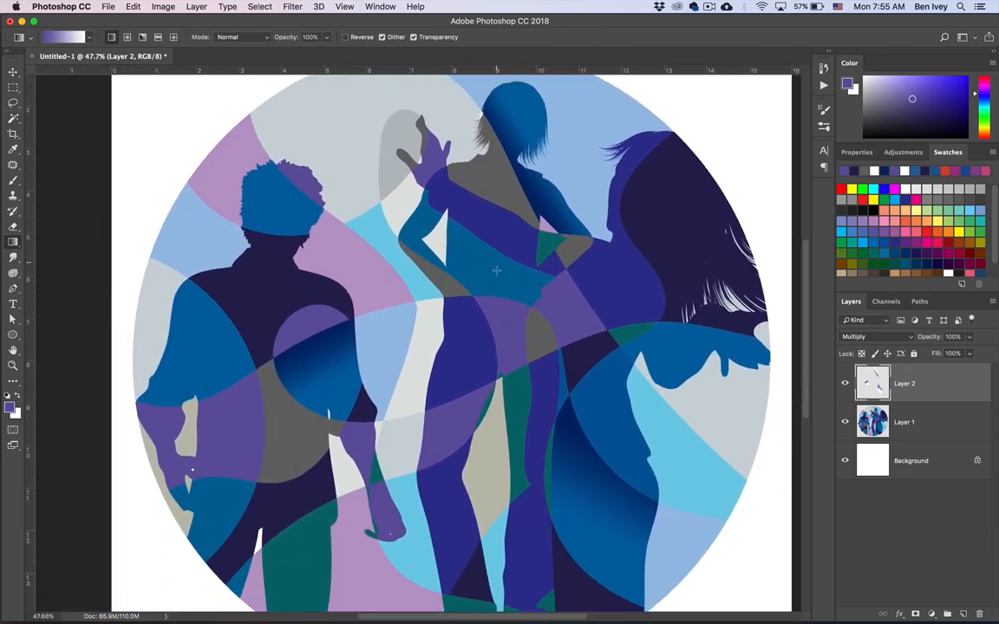
{"action": "scroll", "coordinate": [496, 271], "scroll_direction": "down", "scroll_amount": 1}
{"action": "scroll", "coordinate": [496, 271], "scroll_direction": "left", "scroll_amount": 1}
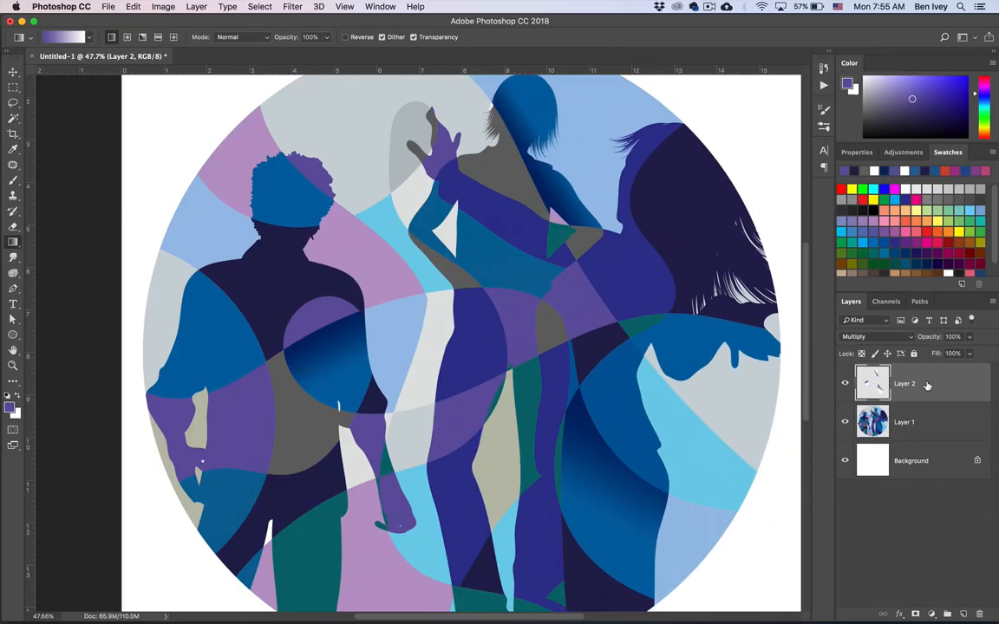
Step: Open the Filter Gallery's Halftone Pattern on Layer 2, try a Contrast of 1, and set the Contrast to 50
{"action": "left_click", "coordinate": [293, 7]}
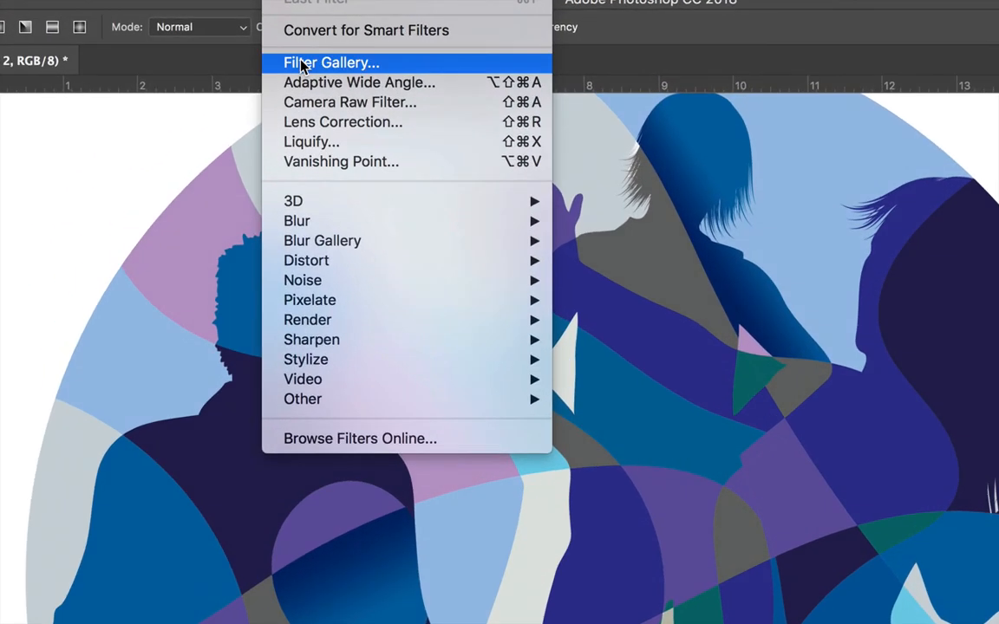
{"action": "left_click", "coordinate": [301, 65]}
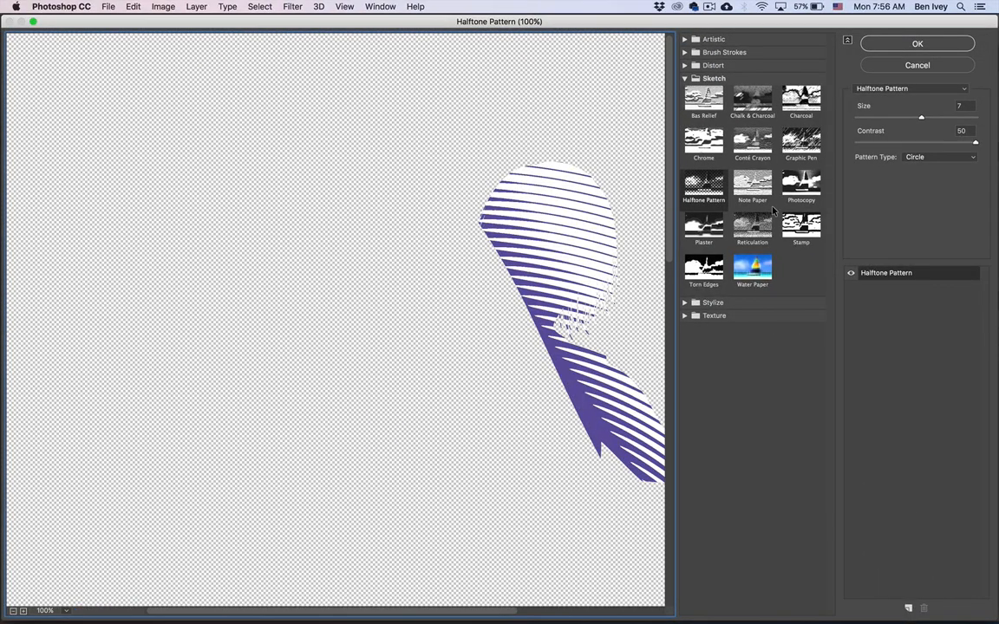
{"action": "key", "text": "super+0"}
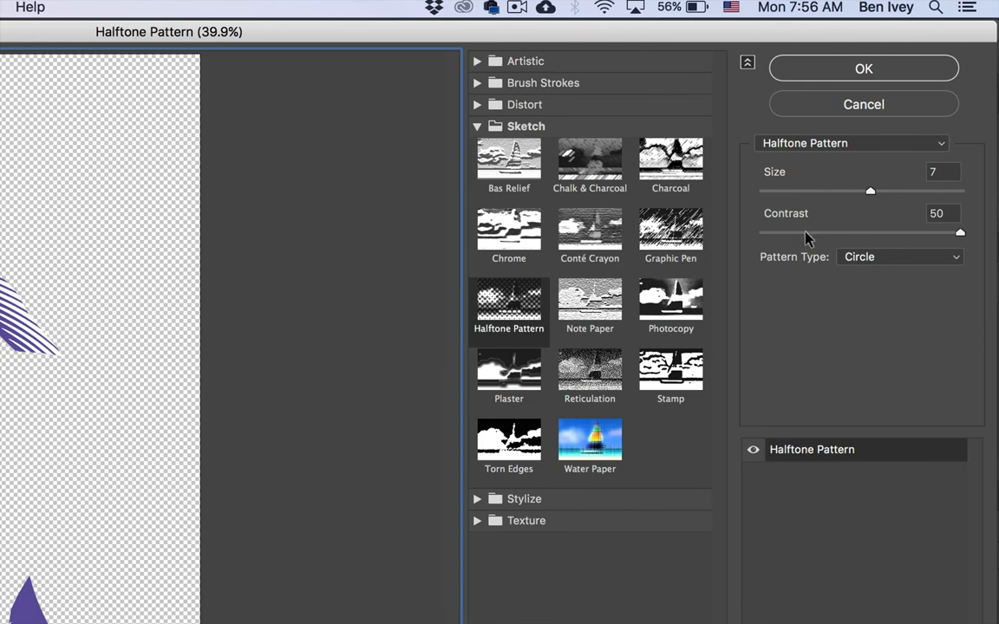
{"action": "left_click_drag", "start_coordinate": [805, 234], "coordinate": [765, 236]}
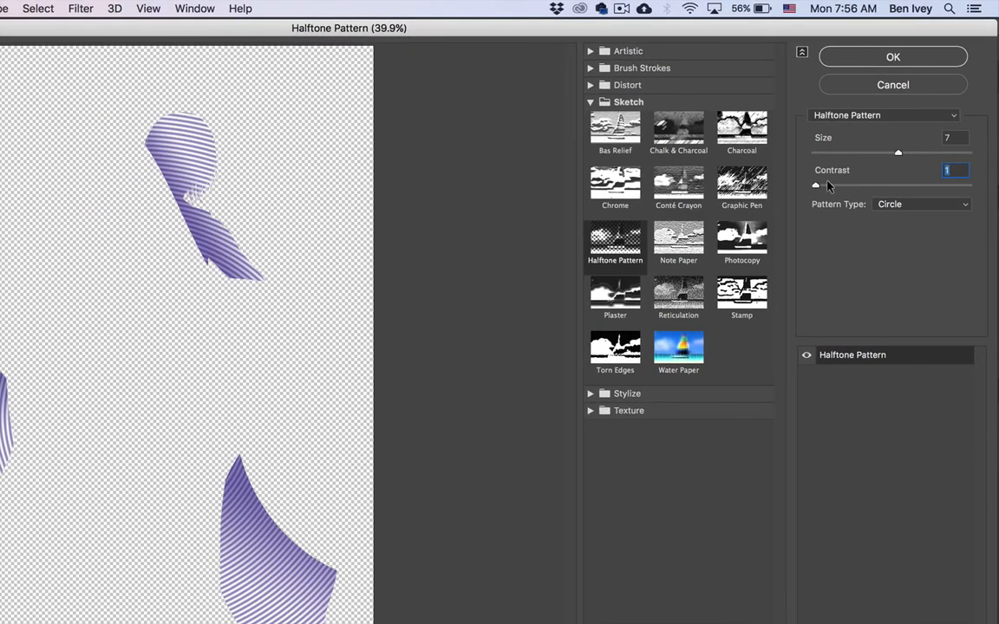
{"action": "left_click_drag", "start_coordinate": [815, 185], "coordinate": [985, 192]}
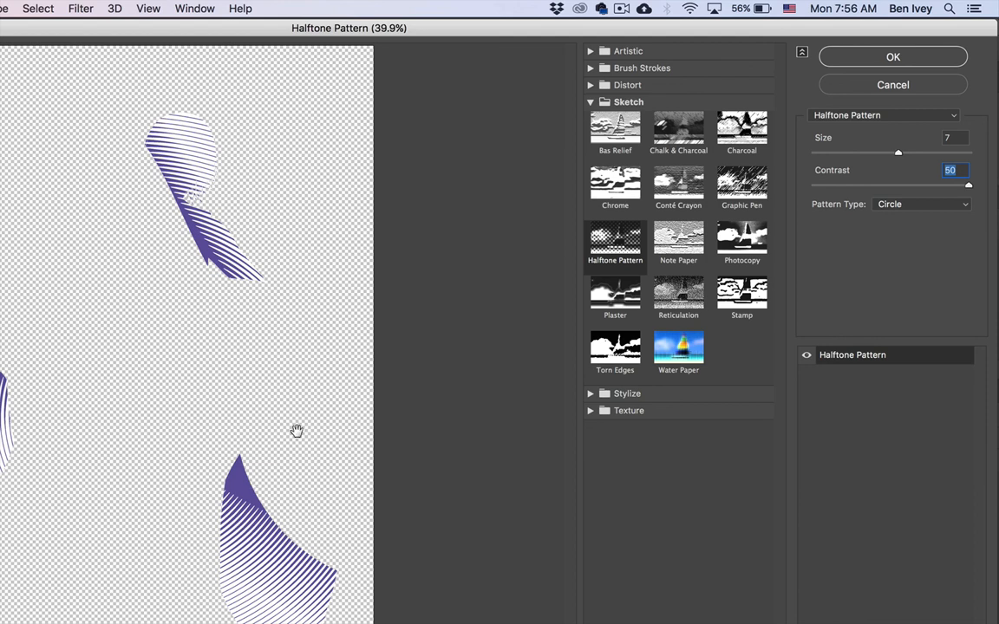
Step: Set the Halftone Pattern type to Dot with a Size of 9 and apply the filter
{"action": "left_click", "coordinate": [908, 203]}
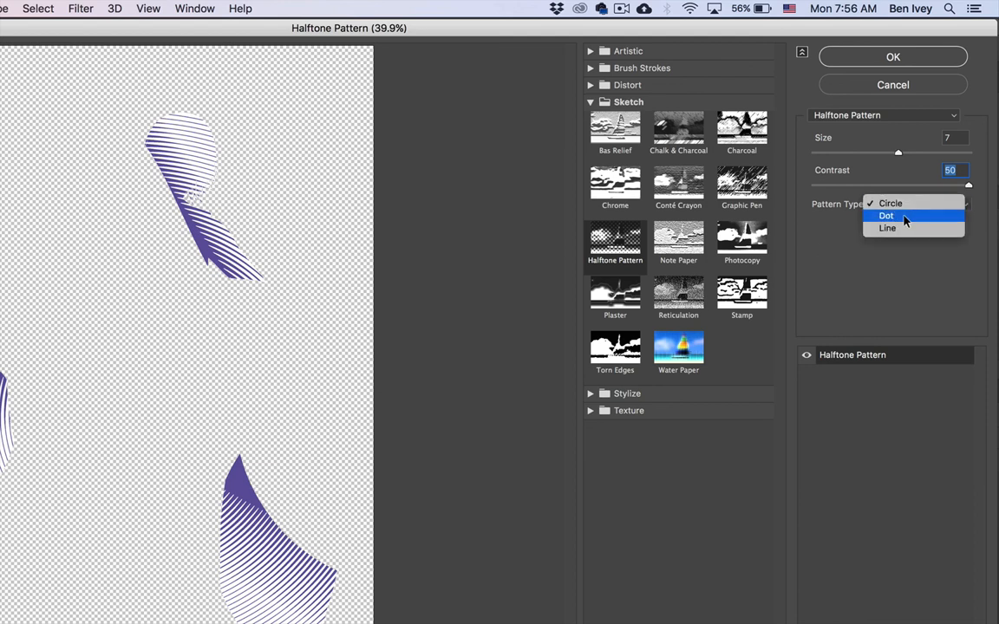
{"action": "left_click", "coordinate": [902, 217]}
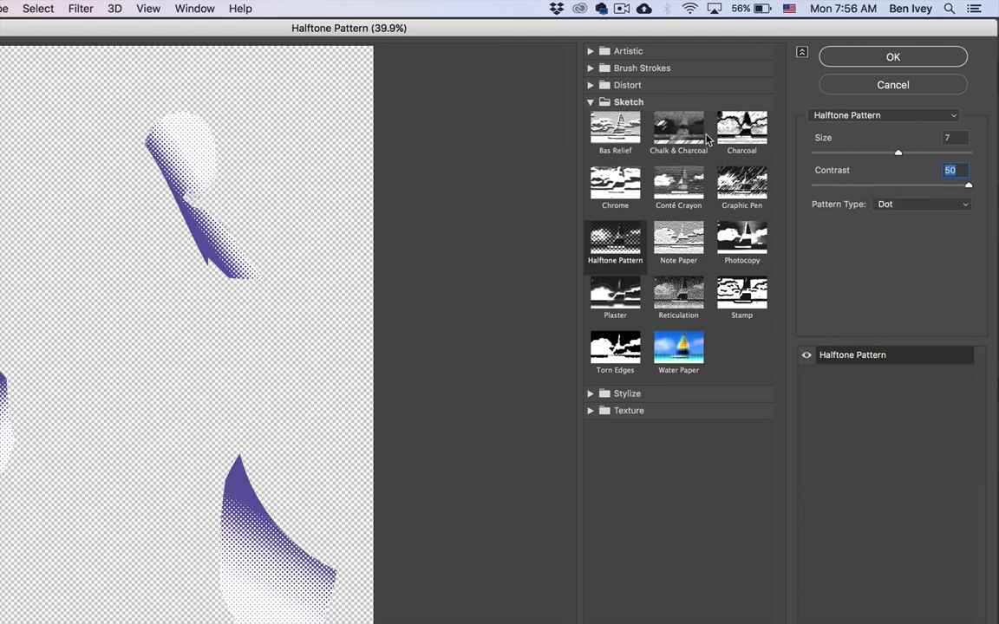
{"action": "left_click", "coordinate": [900, 153]}
{"action": "mouse_move", "coordinate": [915, 155]}
{"action": "left_mouse_down"}
{"action": "mouse_move", "coordinate": [925, 154]}
{"action": "mouse_move", "coordinate": [885, 156]}
{"action": "mouse_move", "coordinate": [932, 156]}
{"action": "left_mouse_up"}
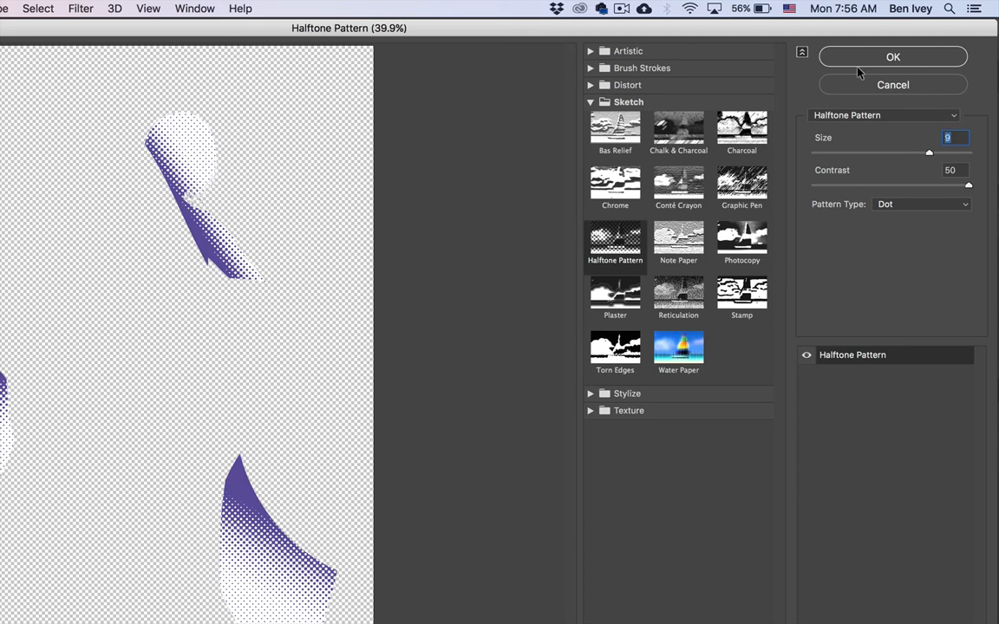
{"action": "left_click", "coordinate": [881, 57]}
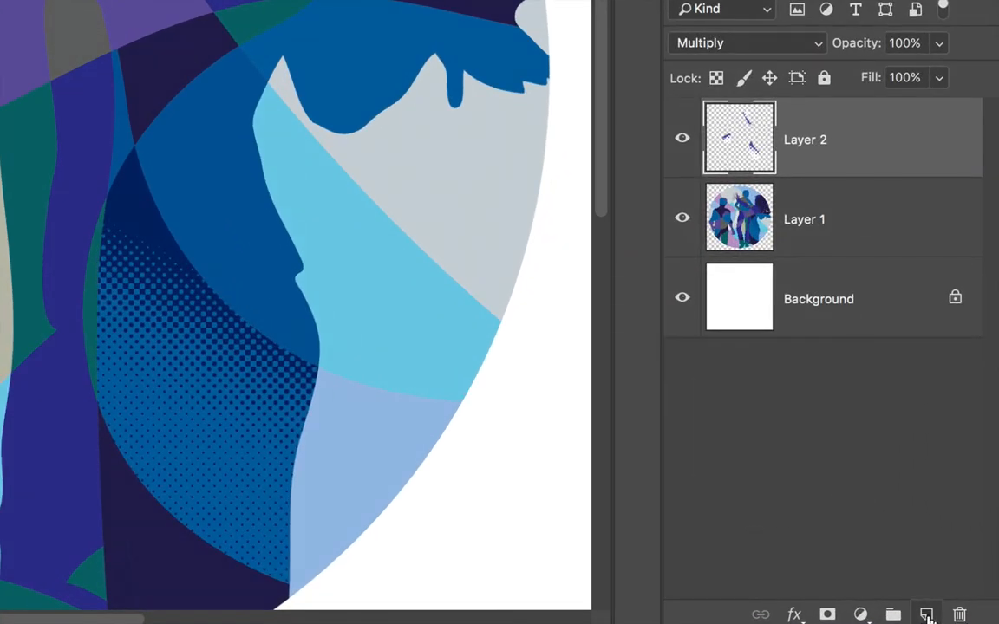
Step: On a new layer set to Multiply, fill the pink shape beside the left figure's neck and shoulder with a diagonal linear gradient
{"action": "left_click", "coordinate": [962, 614]}
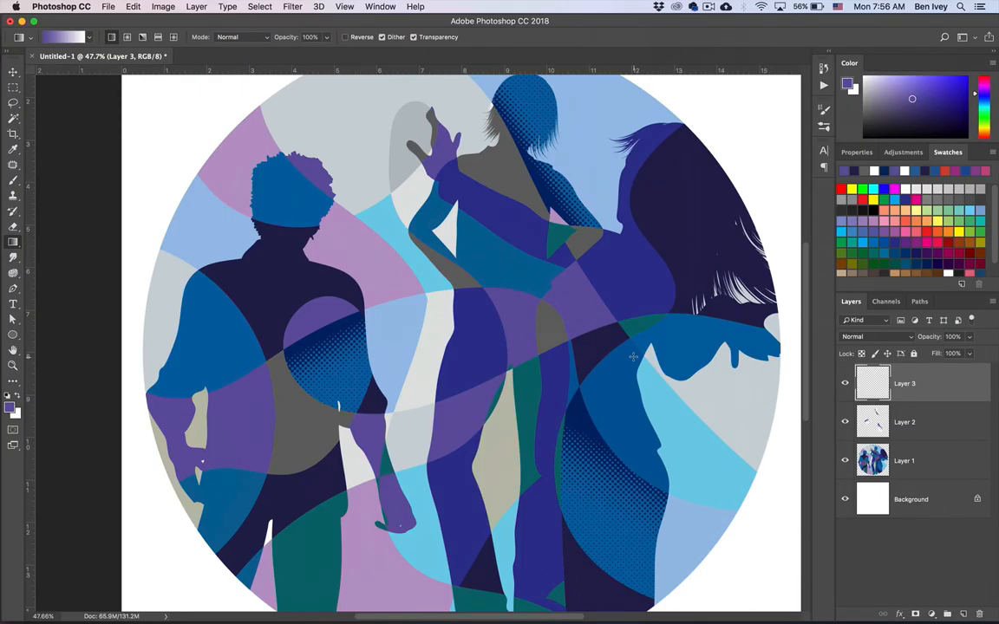
{"action": "left_click", "coordinate": [13, 118]}
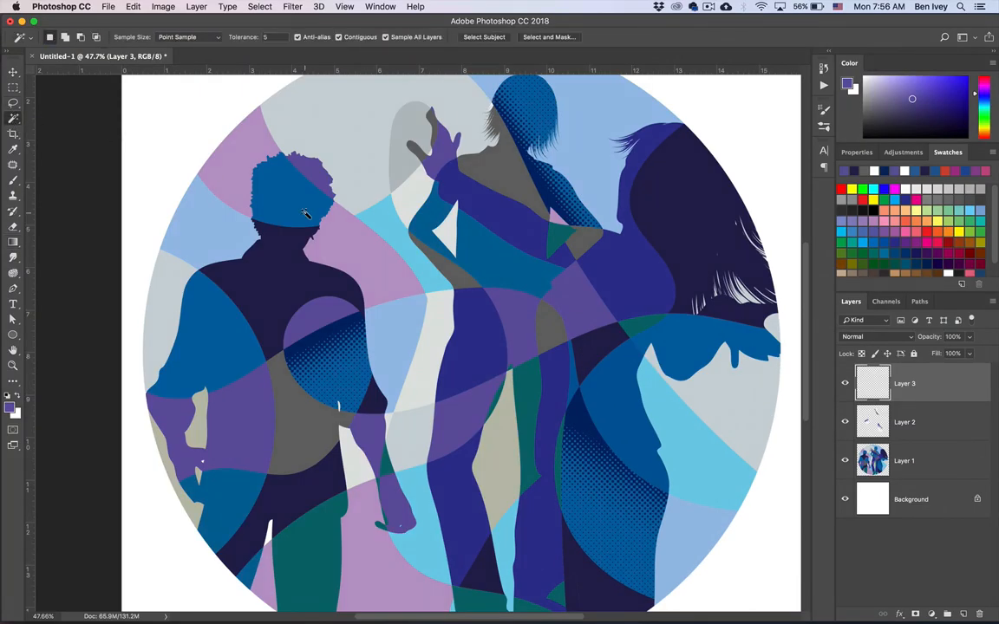
{"action": "left_click", "coordinate": [384, 274]}
{"action": "left_click", "coordinate": [13, 226]}
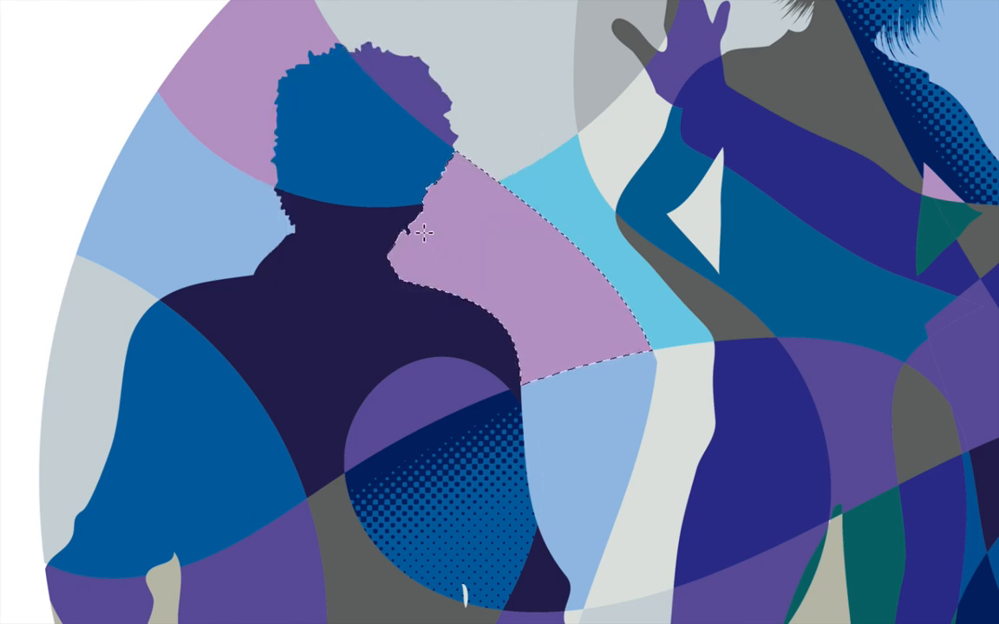
{"action": "left_click_drag", "start_coordinate": [409, 219], "coordinate": [490, 288]}
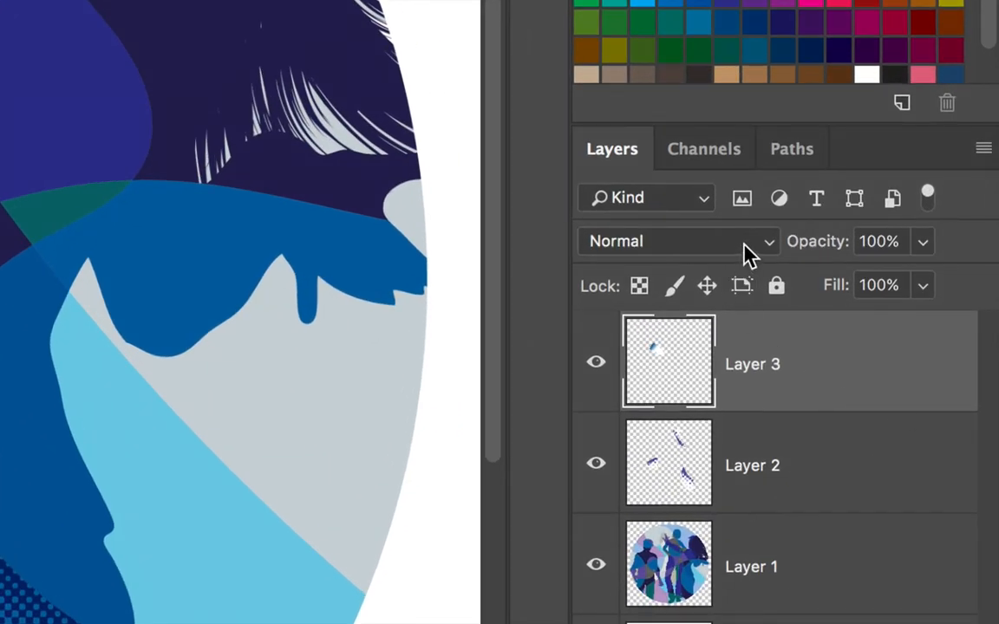
{"action": "left_click", "coordinate": [787, 270]}
{"action": "left_click", "coordinate": [725, 334]}
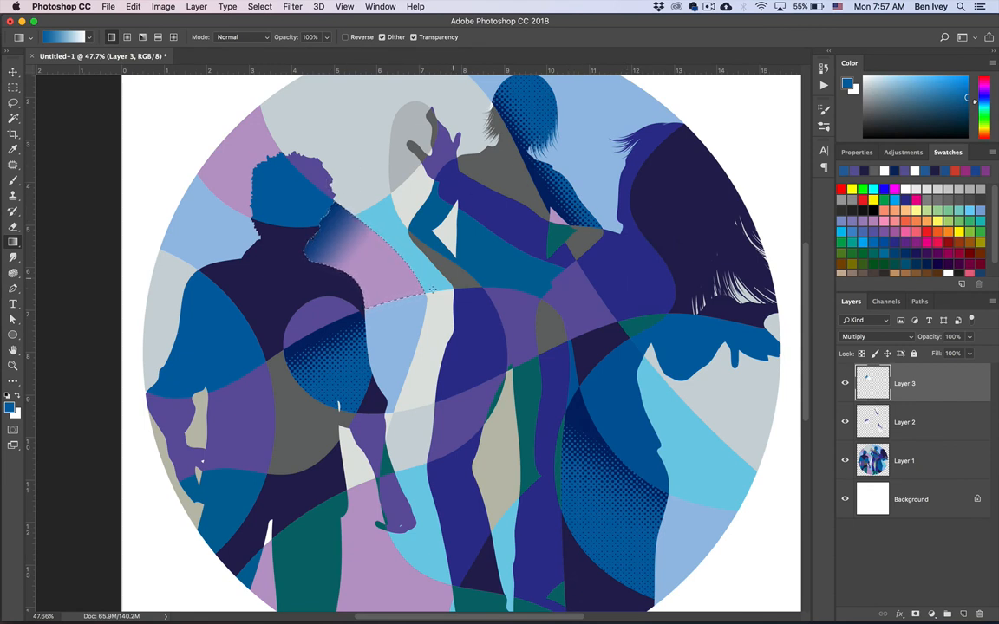
Step: Refill the pink shape with a gradient in sampled purple and apply the same gradient to the purple shape between the middle and right figures
{"action": "left_click", "coordinate": [521, 265], "text": "alt"}
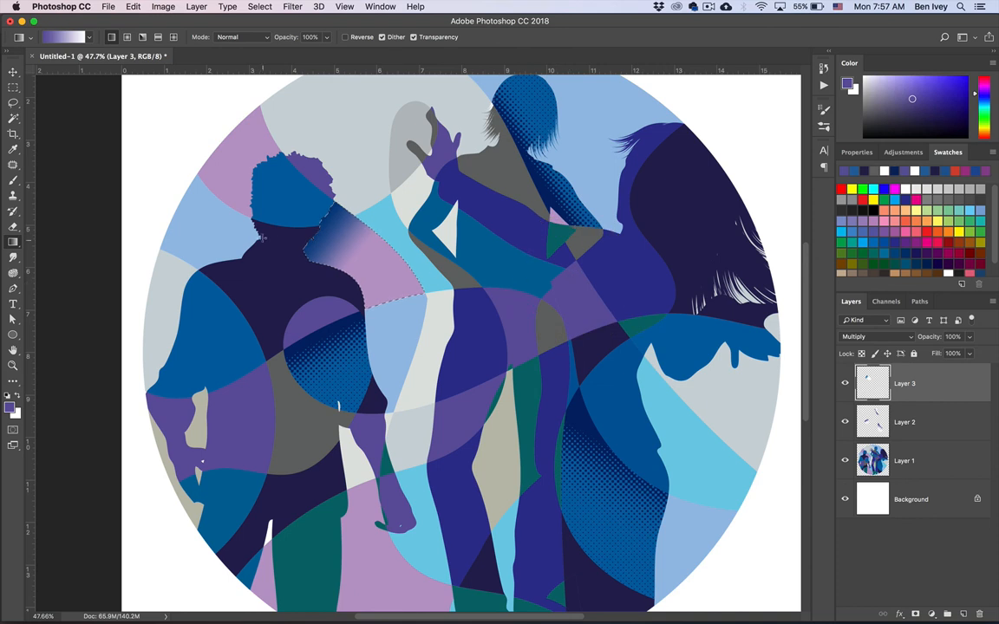
{"action": "left_click_drag", "start_coordinate": [269, 195], "coordinate": [356, 266]}
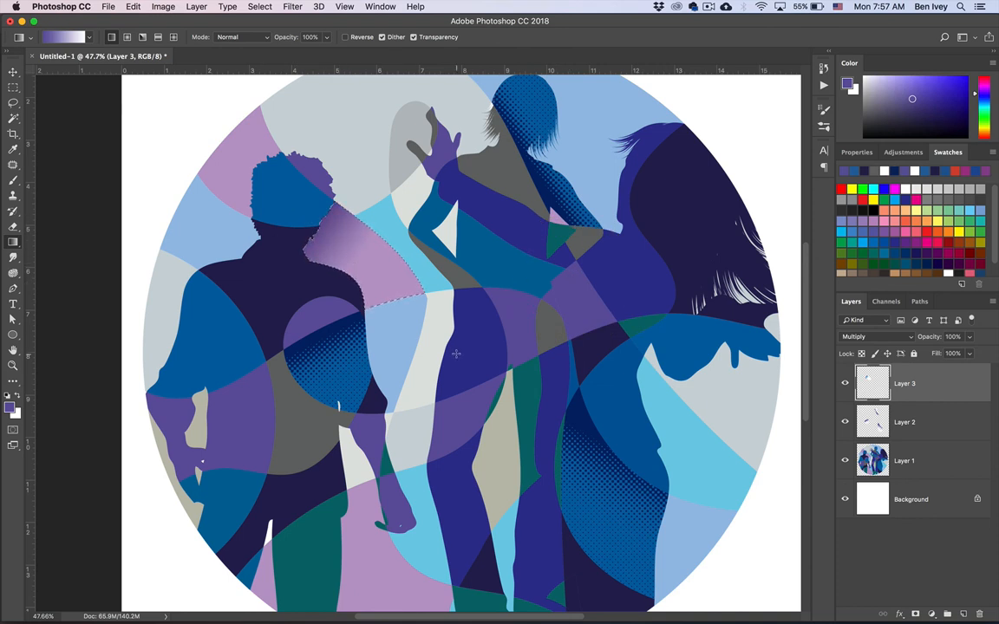
{"action": "key", "text": "w"}
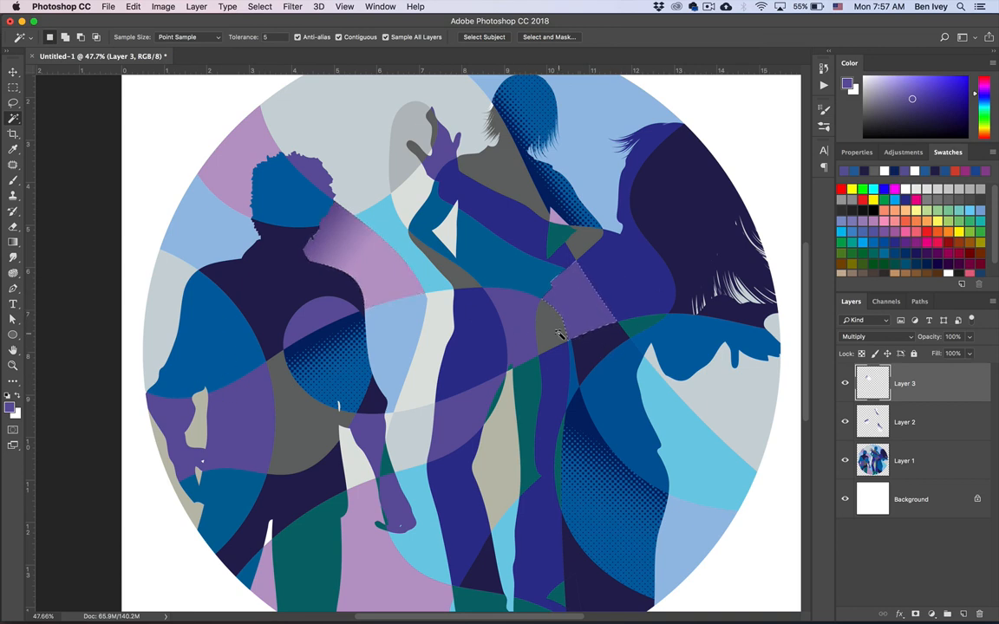
{"action": "key", "text": "g"}
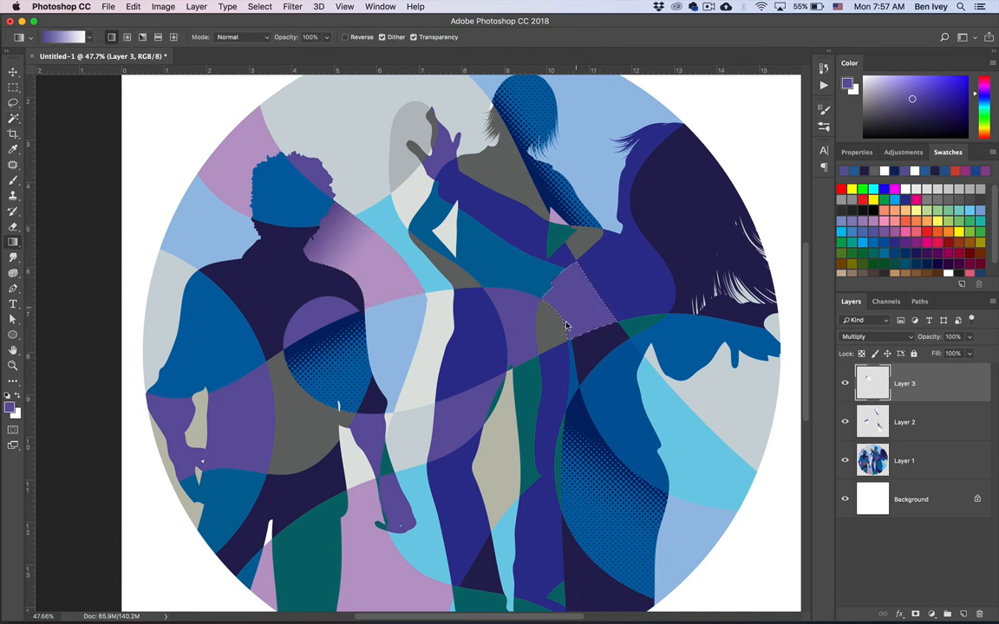
{"action": "left_click_drag", "start_coordinate": [549, 286], "coordinate": [565, 323]}
Step: Select the purple shape across the left figure's lower arm, fill it with a diagonal linear gradient, and deselect it
{"action": "key", "text": "w"}
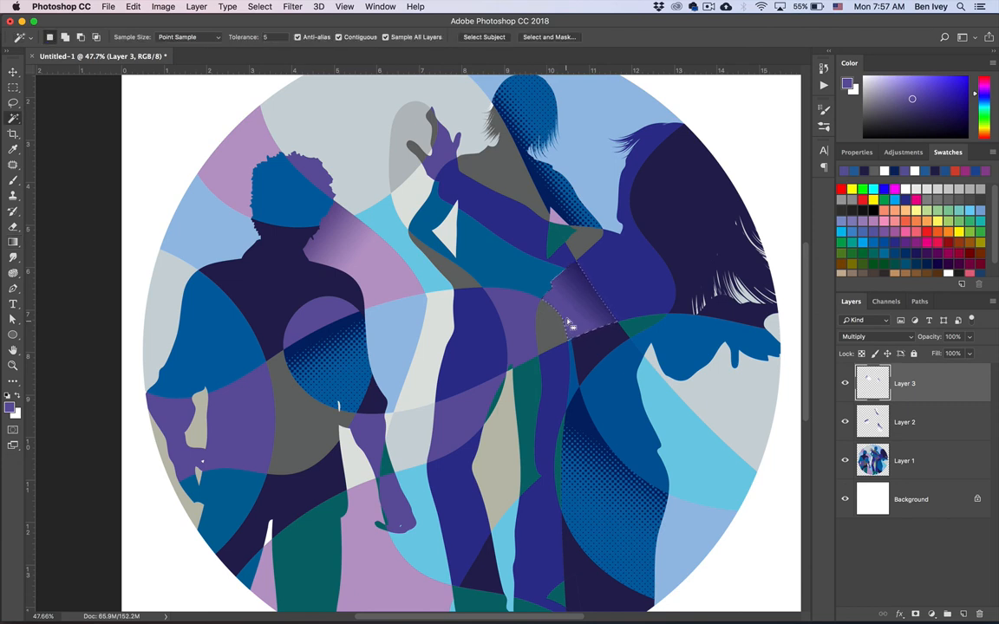
{"action": "left_click", "coordinate": [455, 439]}
{"action": "left_click", "coordinate": [226, 406]}
{"action": "key", "text": "h"}
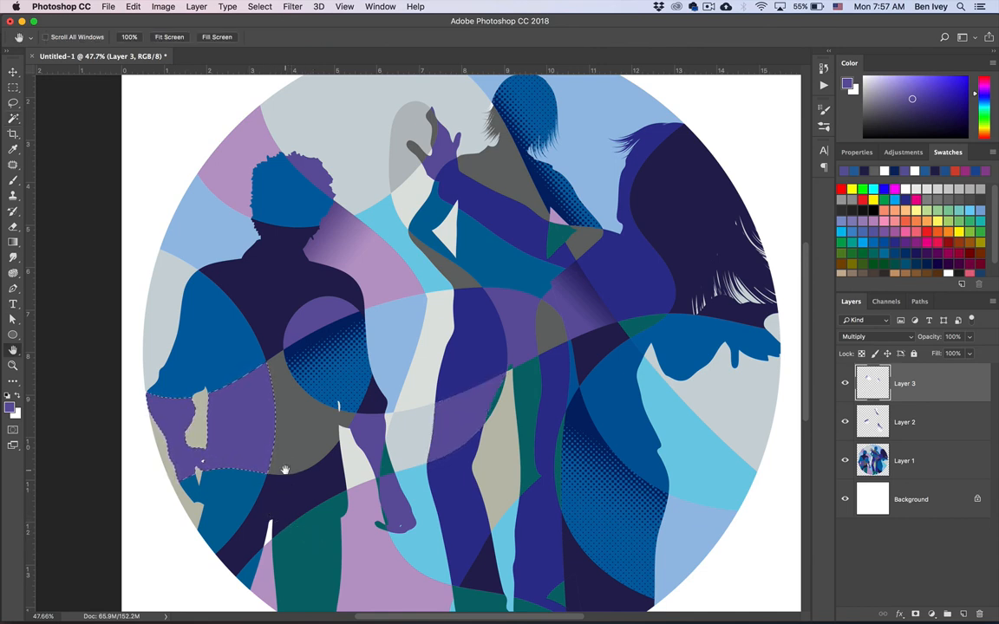
{"action": "key", "text": "g"}
{"action": "left_click_drag", "start_coordinate": [205, 396], "coordinate": [274, 488]}
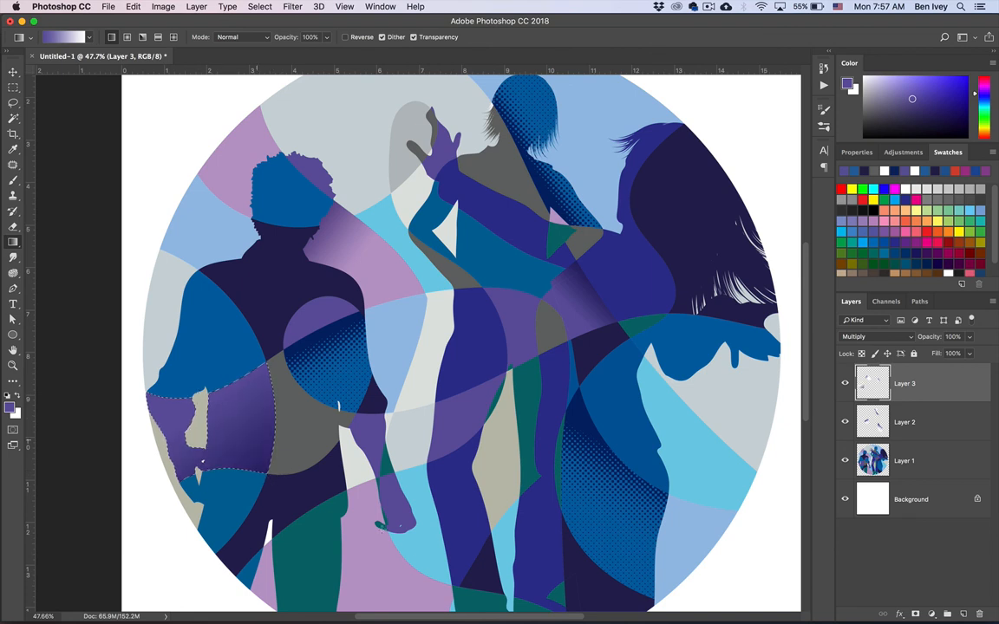
{"action": "key", "text": "super+d"}
Step: Apply the Filter Gallery's Halftone Pattern to Layer 3 with the Circle pattern type and a Size of 6
{"action": "left_click", "coordinate": [293, 7]}
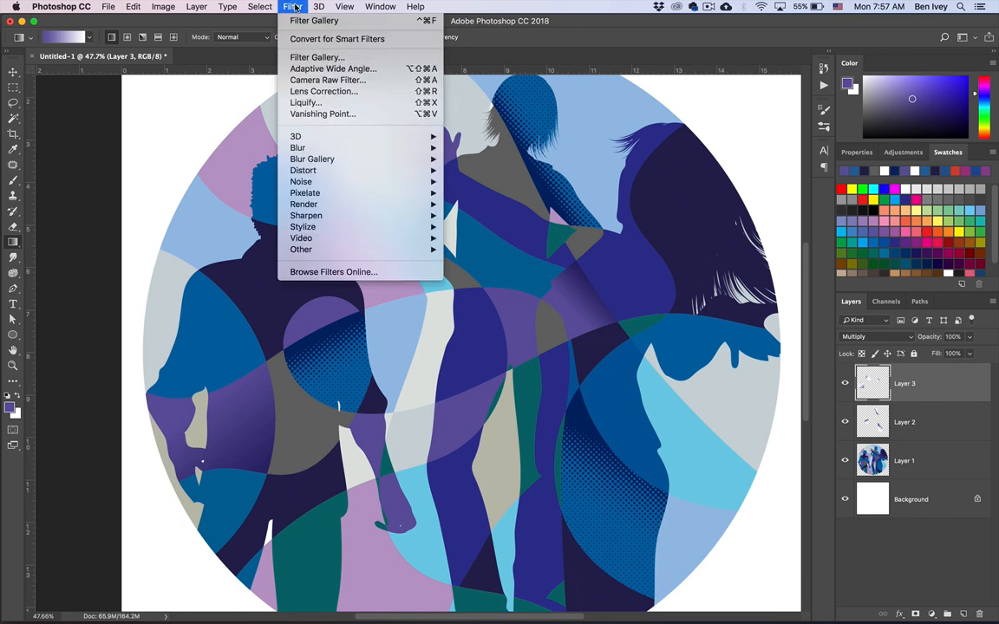
{"action": "left_click", "coordinate": [306, 58]}
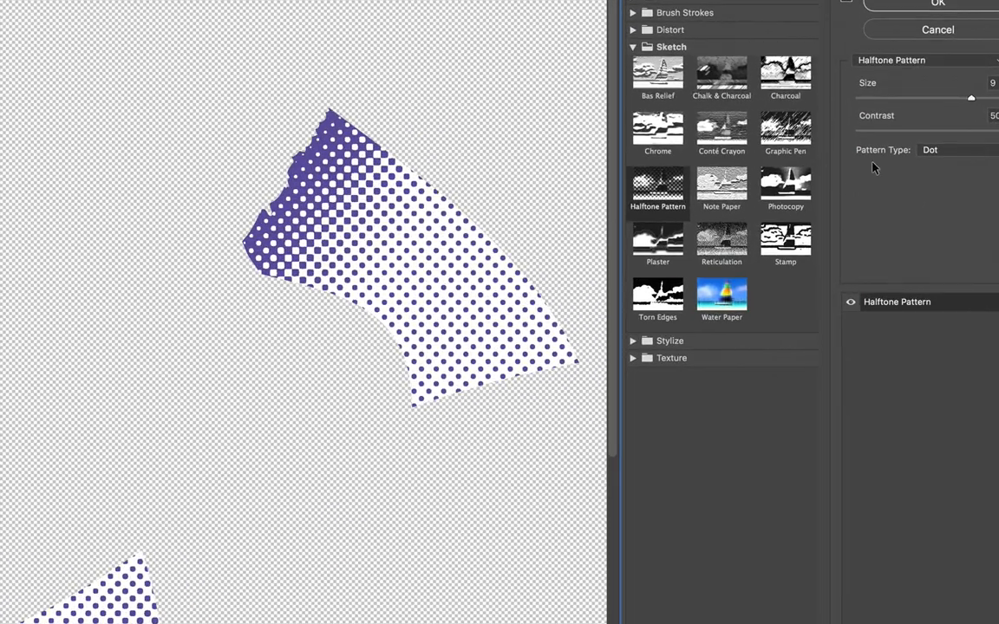
{"action": "left_click", "coordinate": [912, 157]}
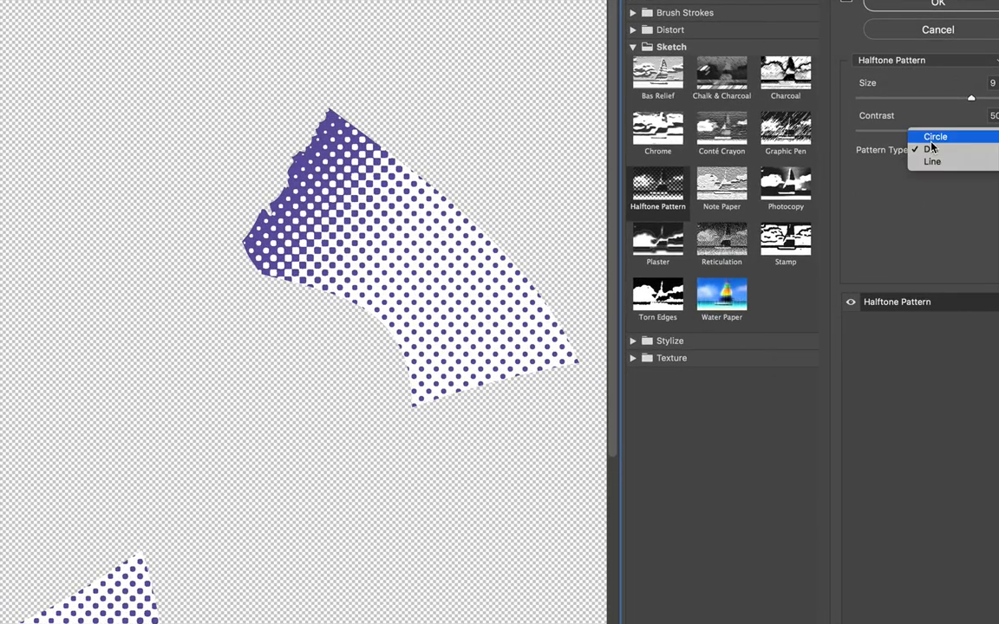
{"action": "left_click", "coordinate": [937, 136]}
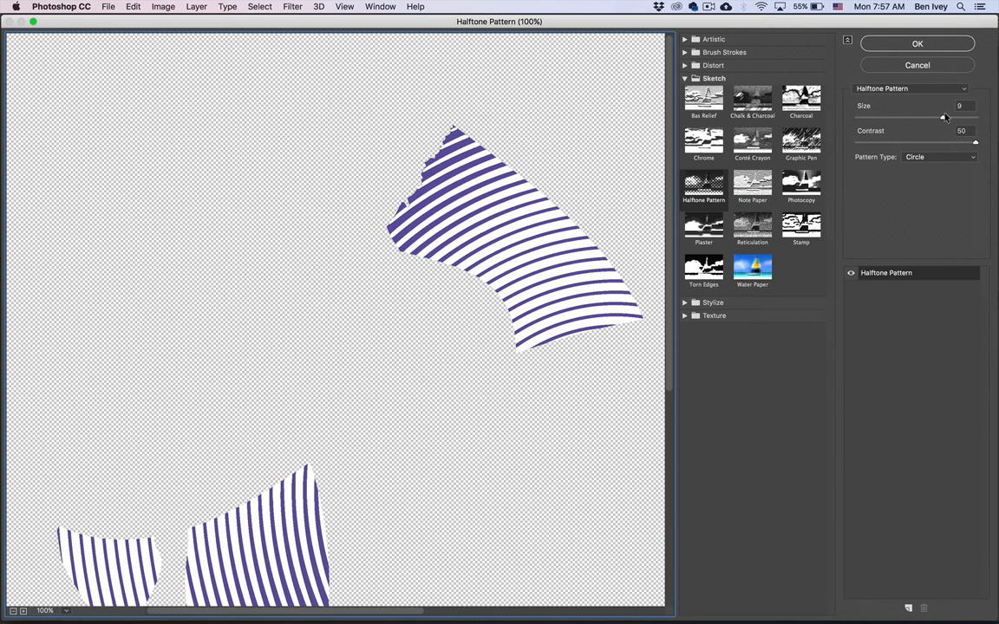
{"action": "left_click_drag", "start_coordinate": [945, 118], "coordinate": [914, 113]}
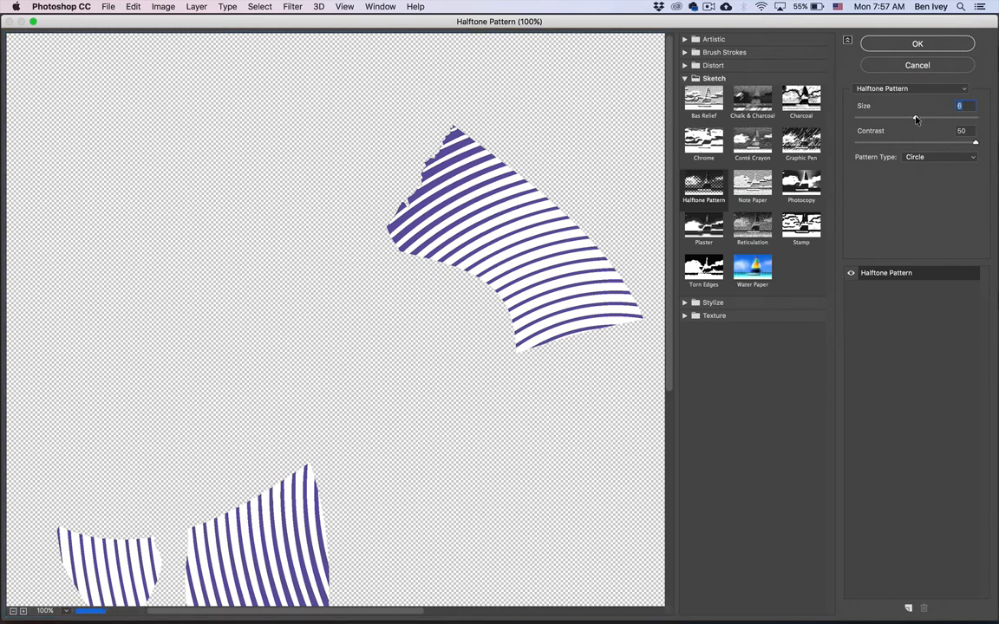
{"action": "left_click", "coordinate": [919, 45]}
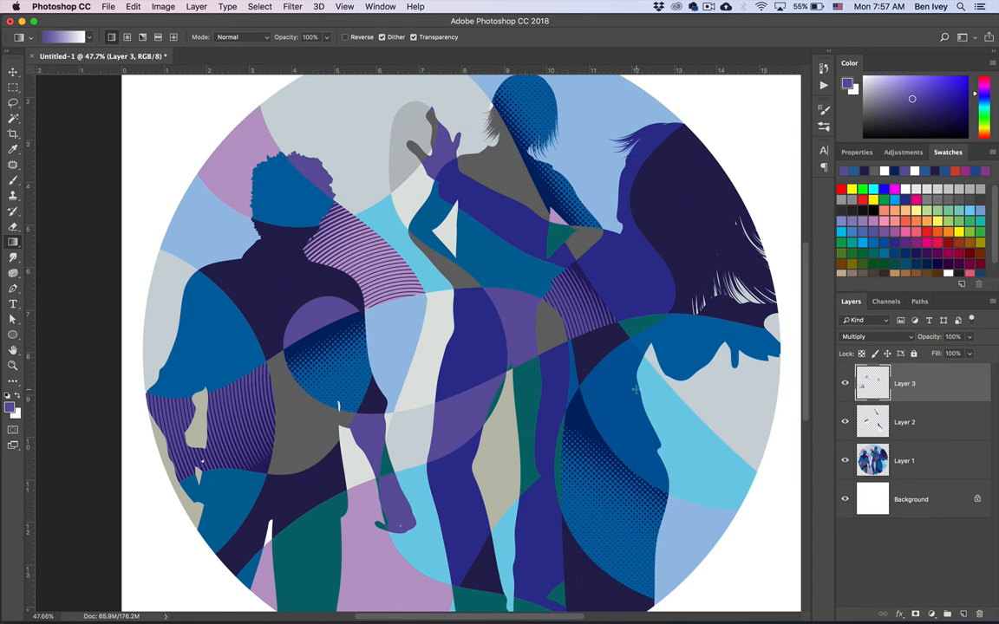
Step: Save the artwork to the Desktop as CubistSilhouette1.psd in Photoshop format with Maximize Compatibility enabled
{"action": "scroll", "coordinate": [636, 391], "scroll_direction": "down", "scroll_amount": 3}
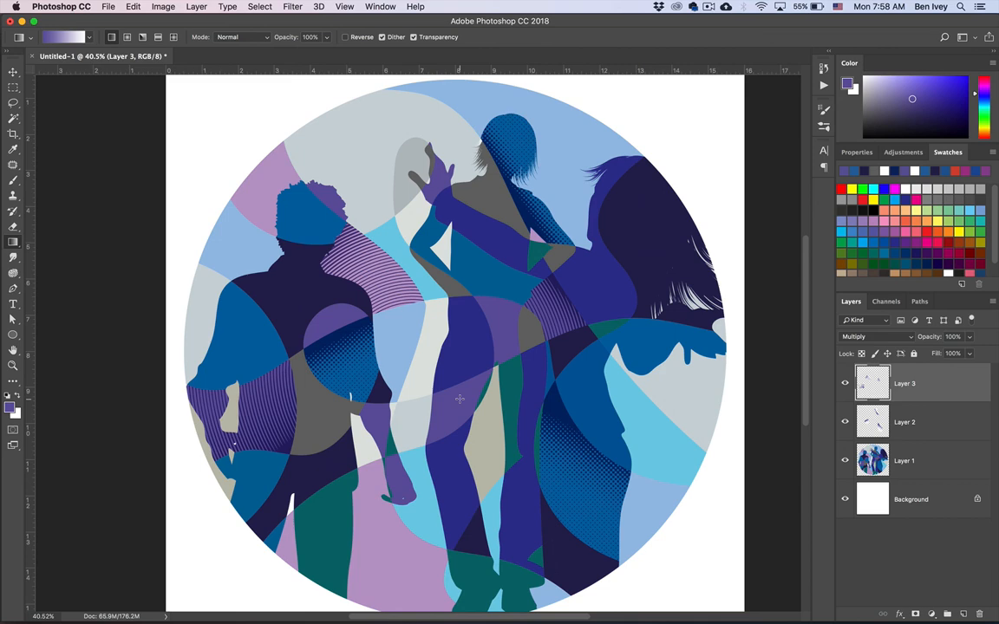
{"action": "left_click", "coordinate": [127, 6]}
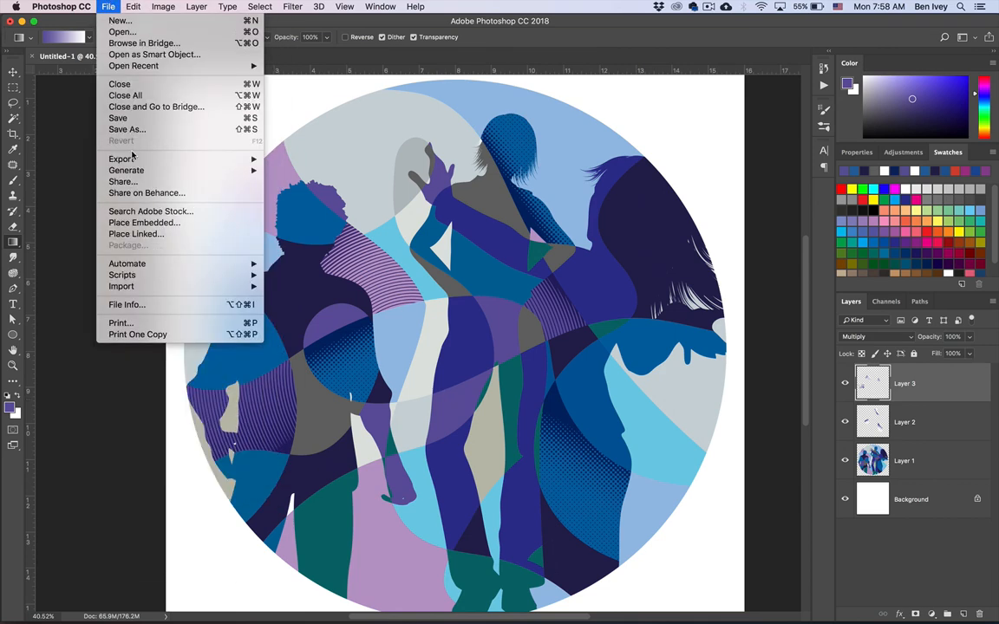
{"action": "left_click", "coordinate": [139, 130]}
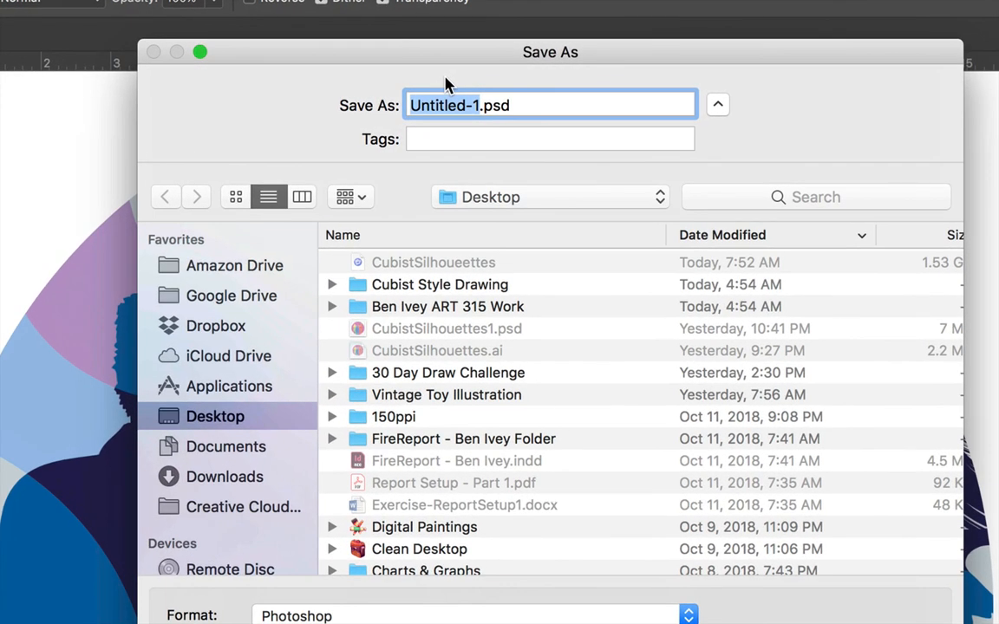
{"action": "type", "text": "Silhouett"}
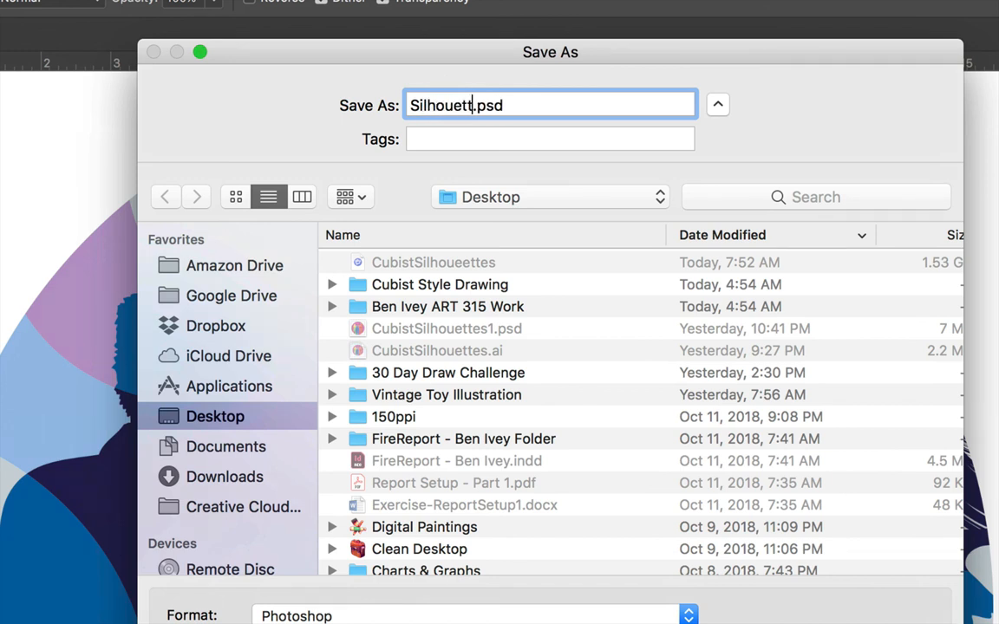
{"action": "type", "text": "e"}
{"action": "left_click", "coordinate": [411, 105]}
{"action": "type", "text": "Cubist"}
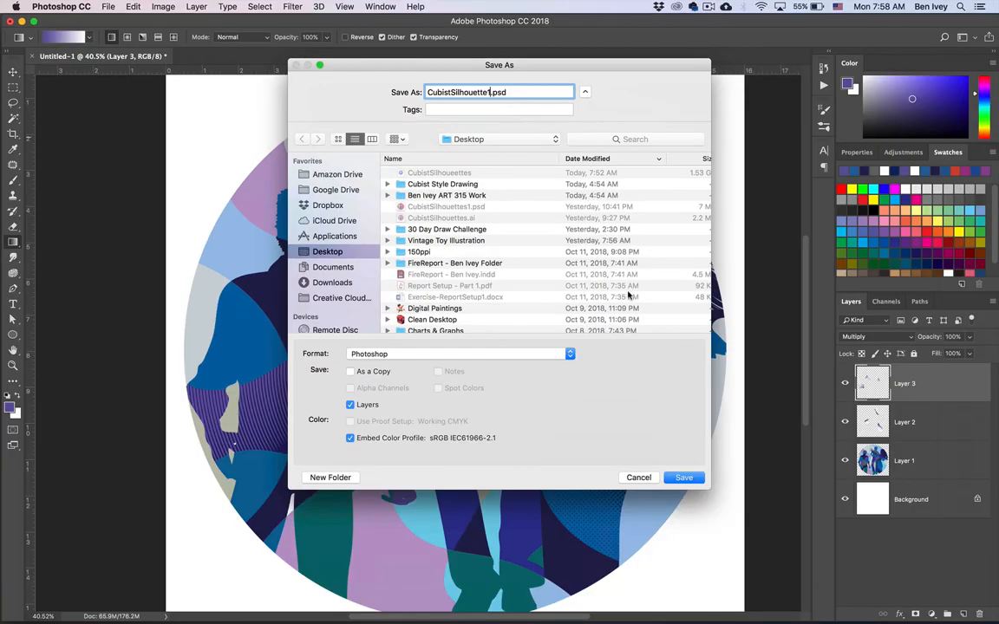
{"action": "left_click", "coordinate": [685, 478]}
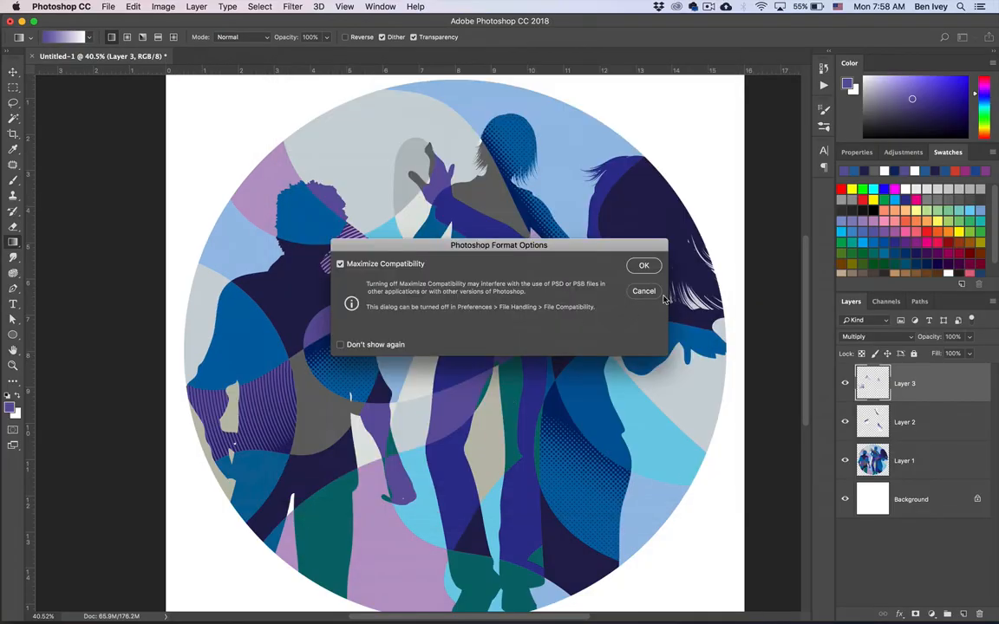
{"action": "left_click", "coordinate": [644, 266]}
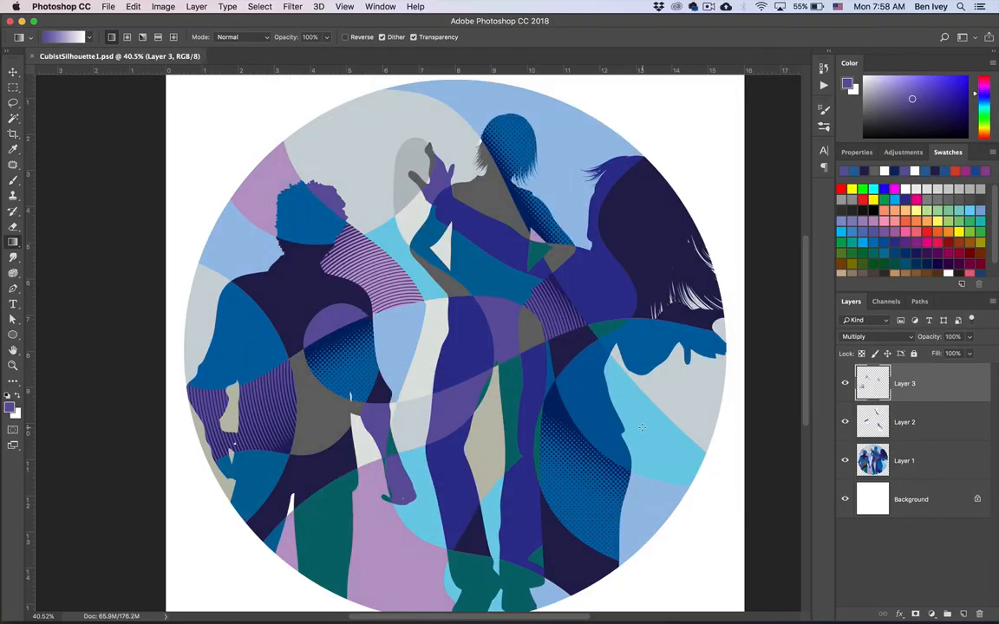